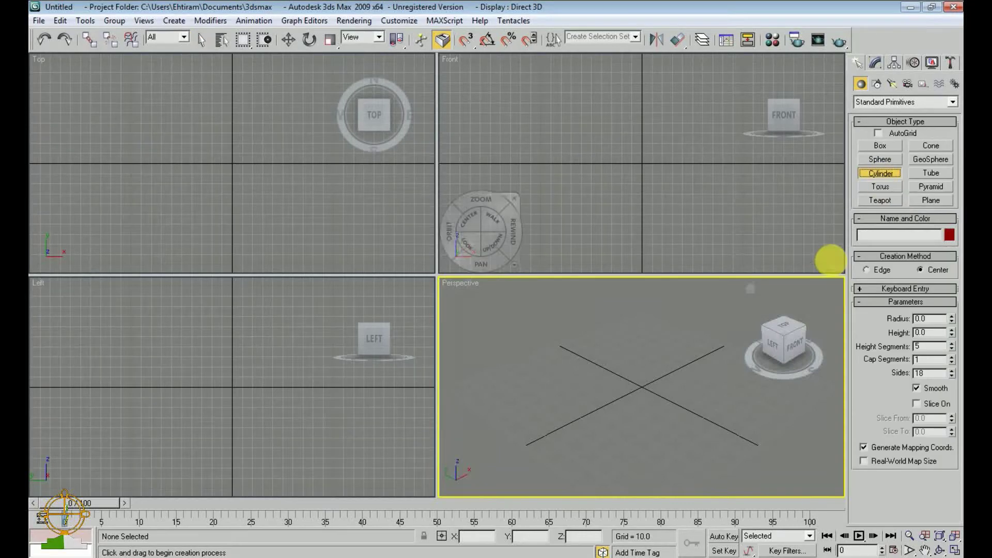
Step: Create a tall thin trunk cylinder, radius 8.15 and height 545.637, in Perspective
scroll(631, 388, "down", 3)
scroll(636, 412, "down", 3)
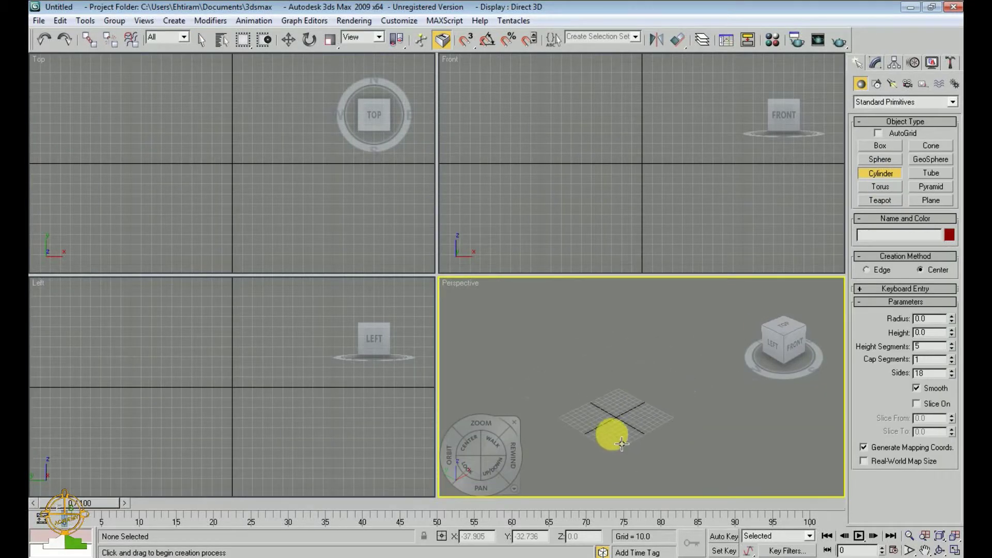
left_click_drag(611, 432, 615, 433)
left_click(603, 315)
scroll(603, 314, "down", 3)
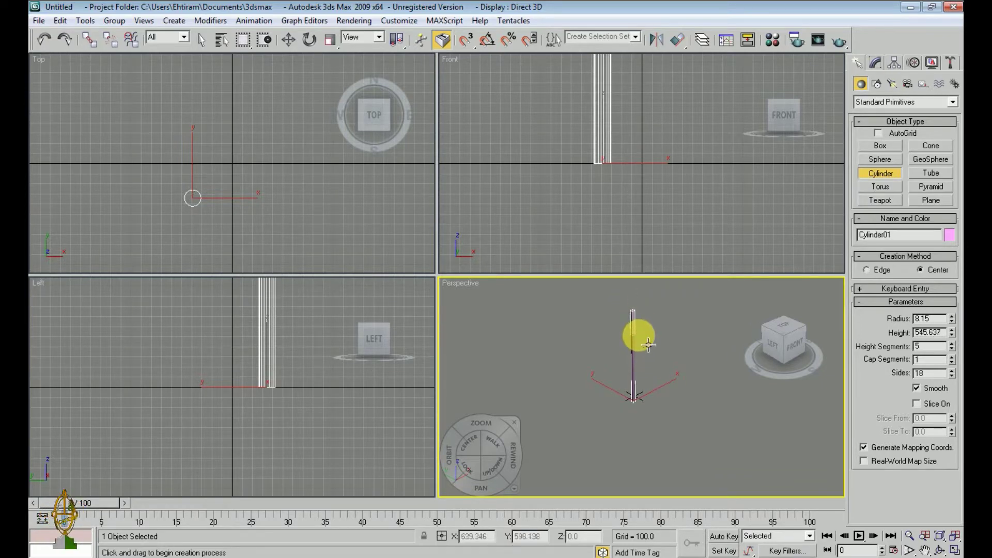
Step: Give the cylinder 10 sides and 8 height segments, with the Front viewport enlarged around it
left_click_drag(444, 282, 210, 411)
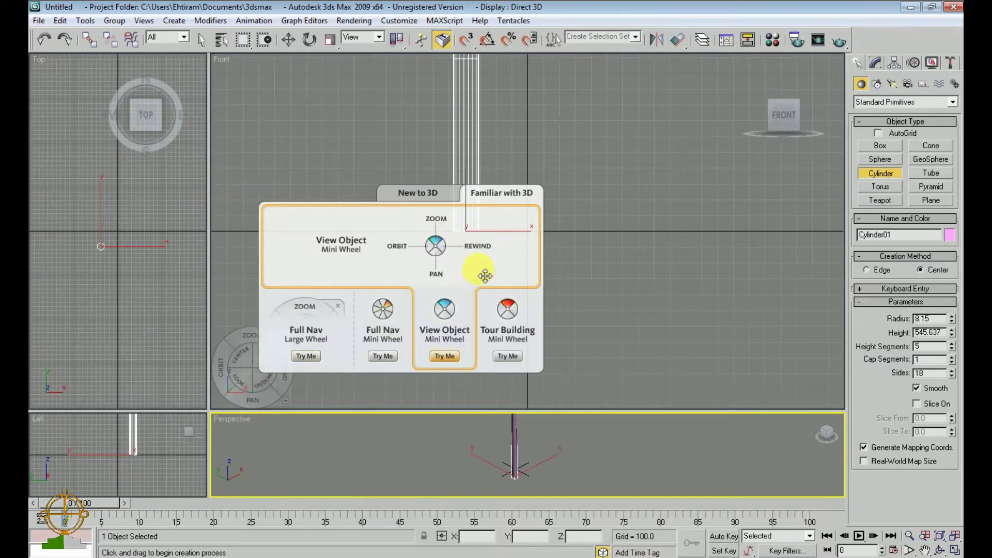
left_click(571, 243)
middle_click_drag(554, 295, 524, 317)
scroll(524, 312, "up", 3)
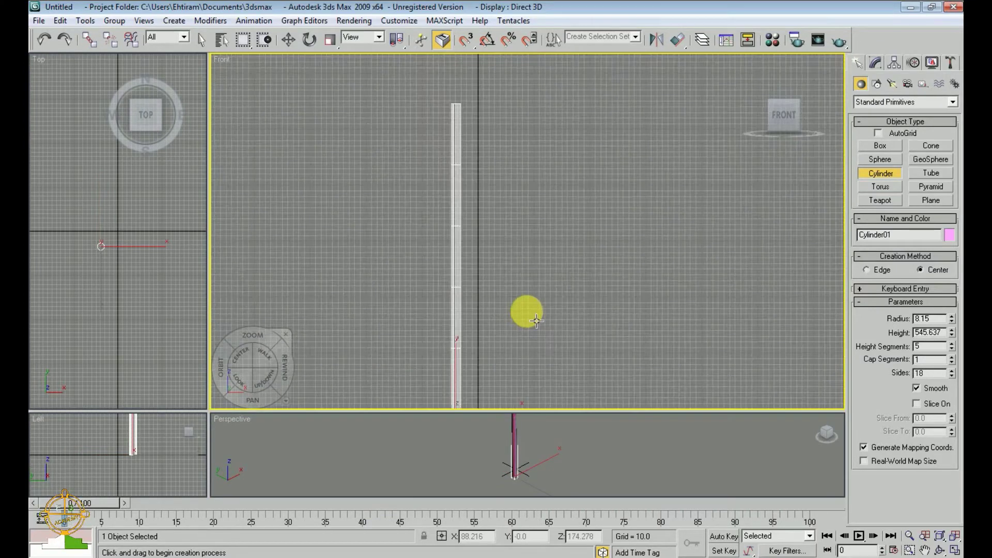
left_click_drag(953, 377, 952, 377)
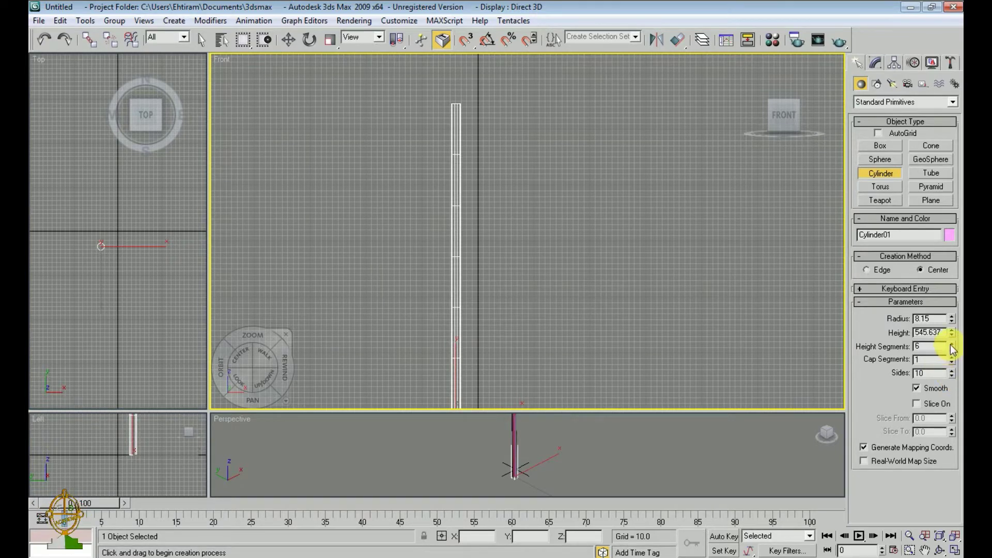
middle_click_drag(531, 398, 554, 354)
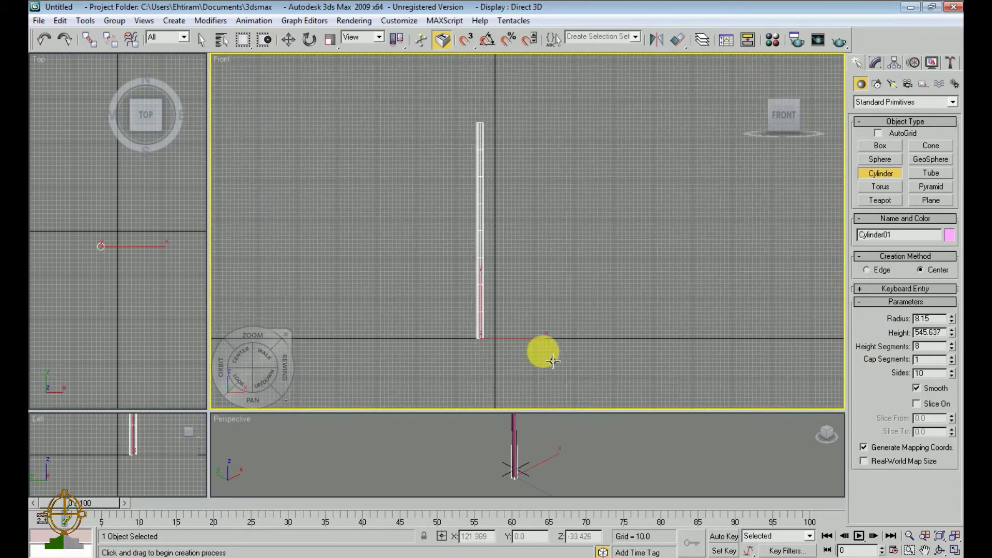
left_click_drag(209, 410, 140, 464)
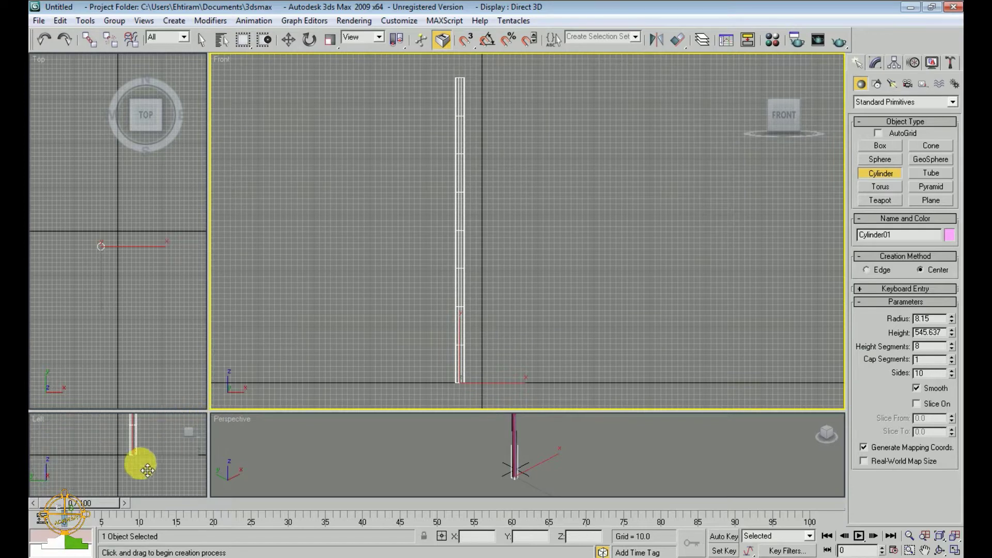
scroll(542, 284, "down", 3)
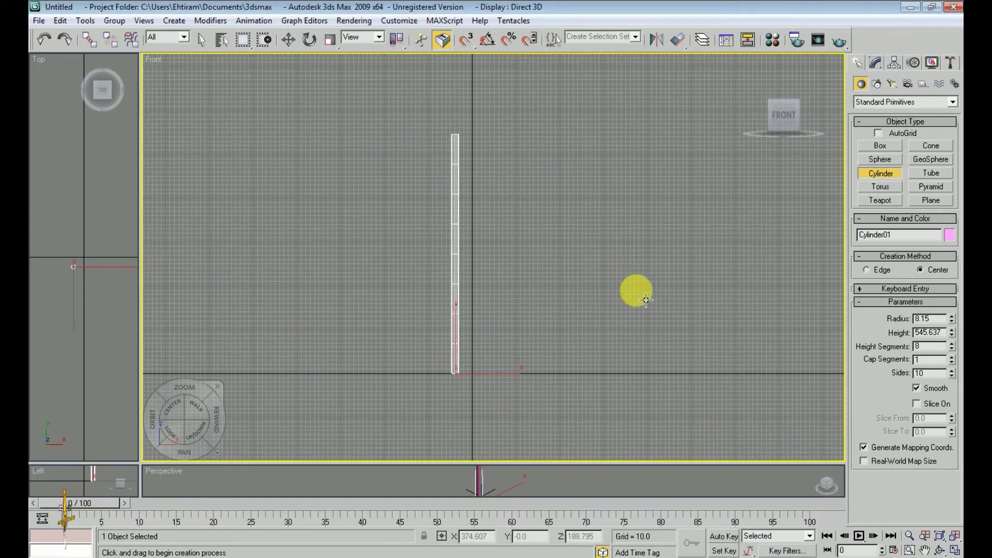
Step: Convert the trunk cylinder to an Editable Poly
right_click(749, 227)
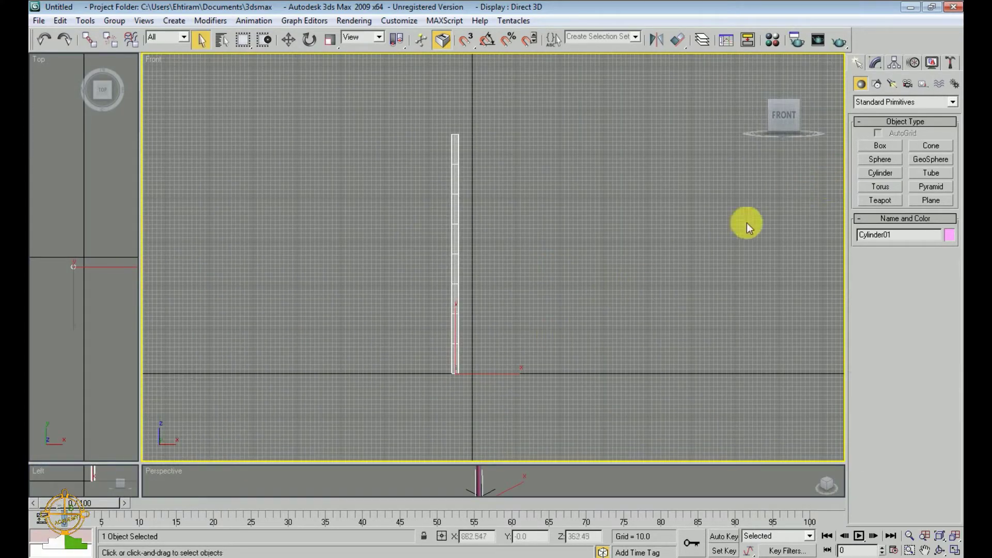
right_click(455, 284)
mouse_move(492, 404)
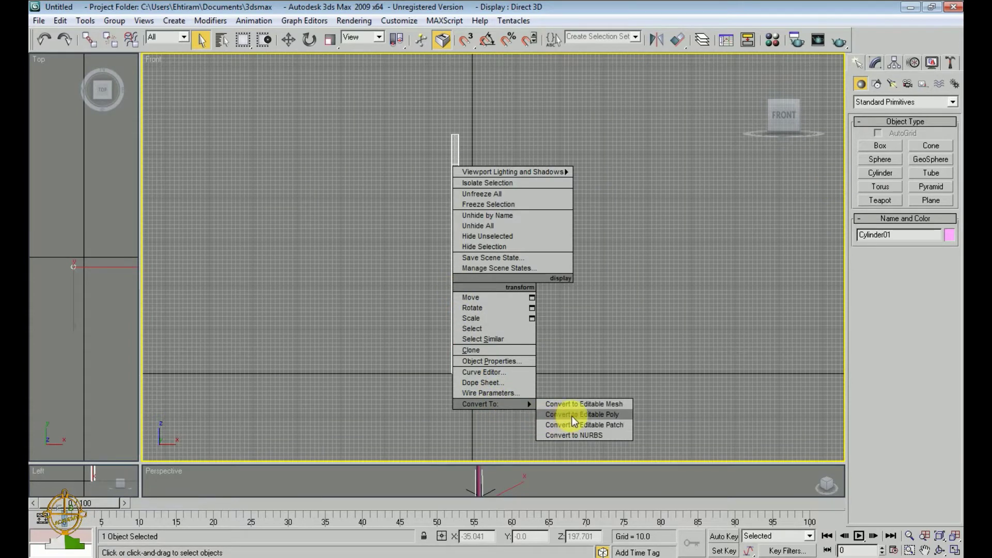
left_click(555, 415)
middle_click_drag(489, 327, 500, 308)
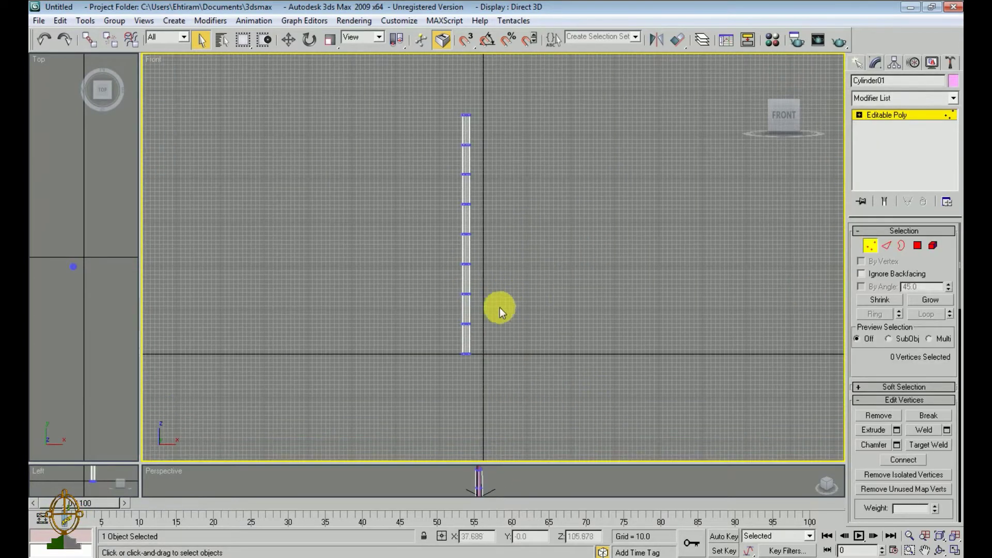
scroll(517, 357, "up", 3)
scroll(536, 343, "up", 1)
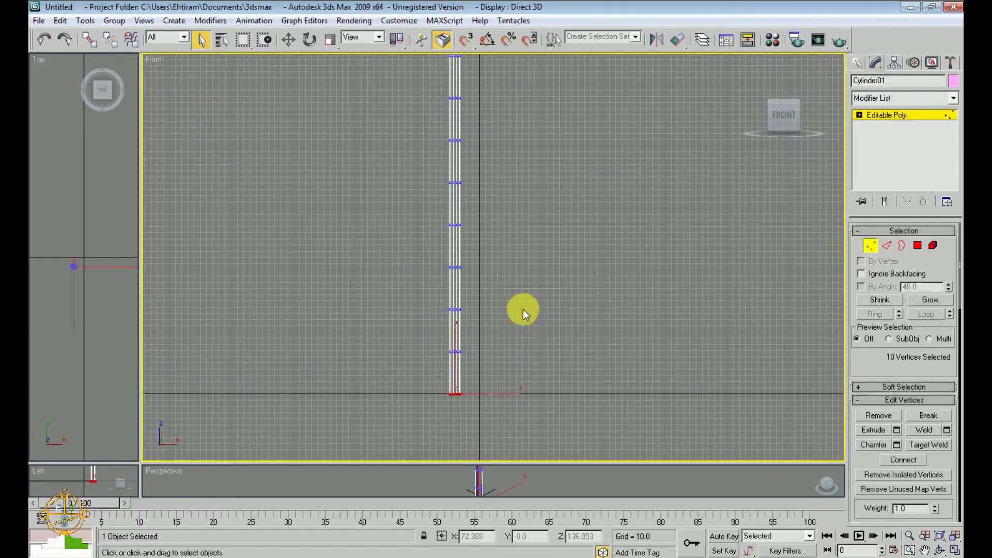
Step: Scale the bottom ring outward to flare the base, and shift the lower rings to bend the trunk
key("r")
mouse_move(461, 382)
left_mouse_down()
mouse_move(558, 284)
mouse_move(533, 315)
left_mouse_up()
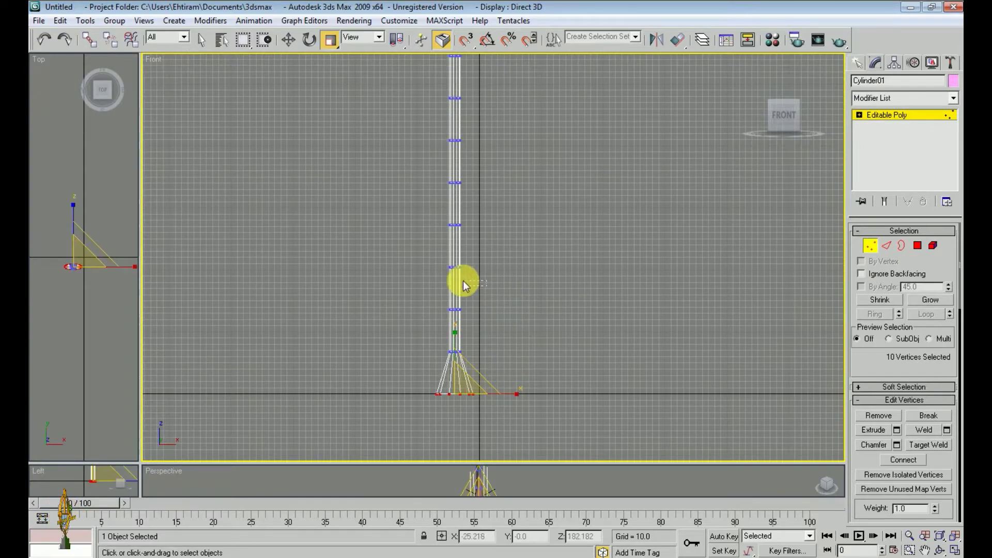
key("w")
left_click_drag(500, 357, 445, 345)
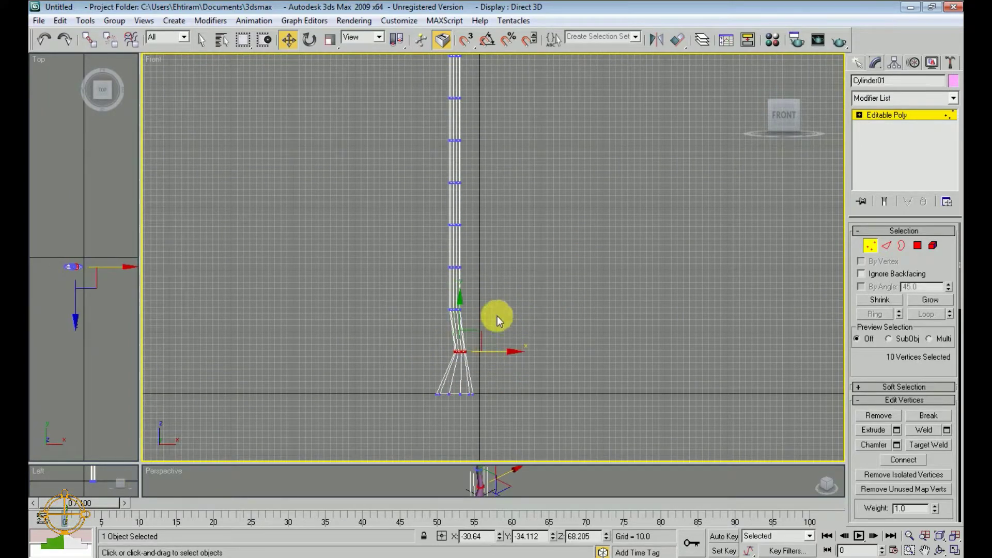
mouse_move(440, 297)
left_mouse_down()
mouse_move(498, 317)
mouse_move(507, 306)
left_mouse_up()
middle_click_drag(543, 281, 537, 306)
left_click_drag(479, 276, 428, 306)
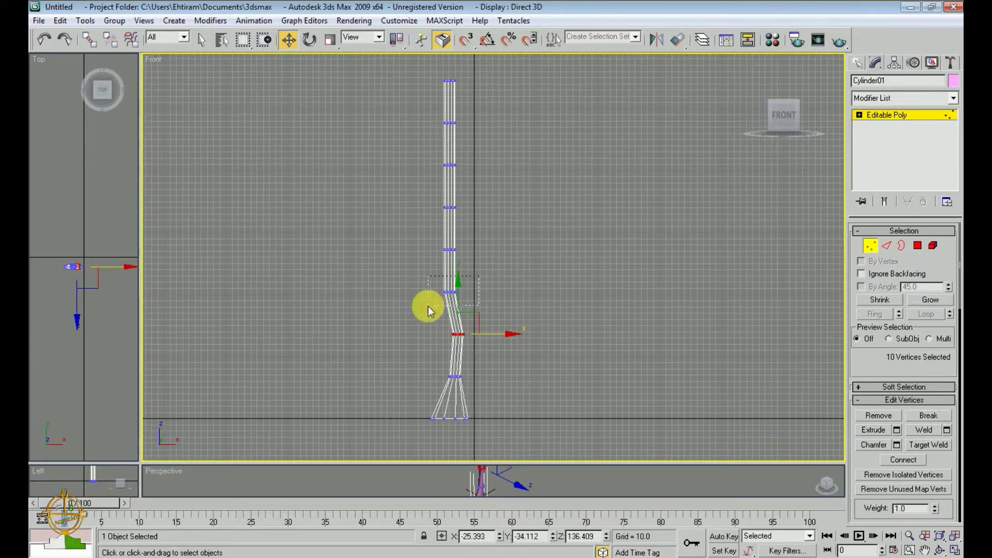
left_click_drag(494, 292, 506, 289)
middle_click_drag(483, 311, 484, 323)
Step: Shift the middle and upper vertex rings sideways into a gently curving column
left_click_drag(489, 73, 405, 234)
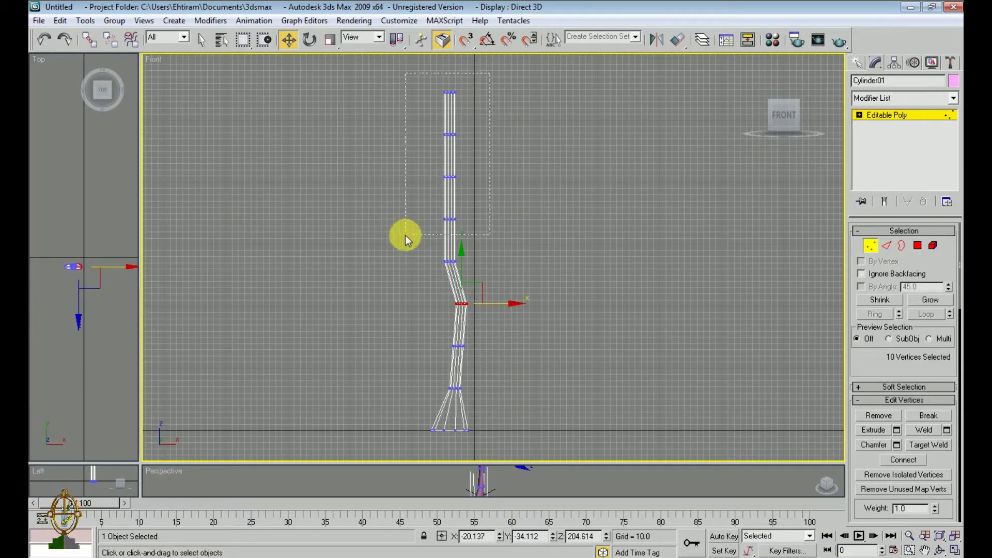
left_click(488, 187)
left_click_drag(436, 271, 437, 270)
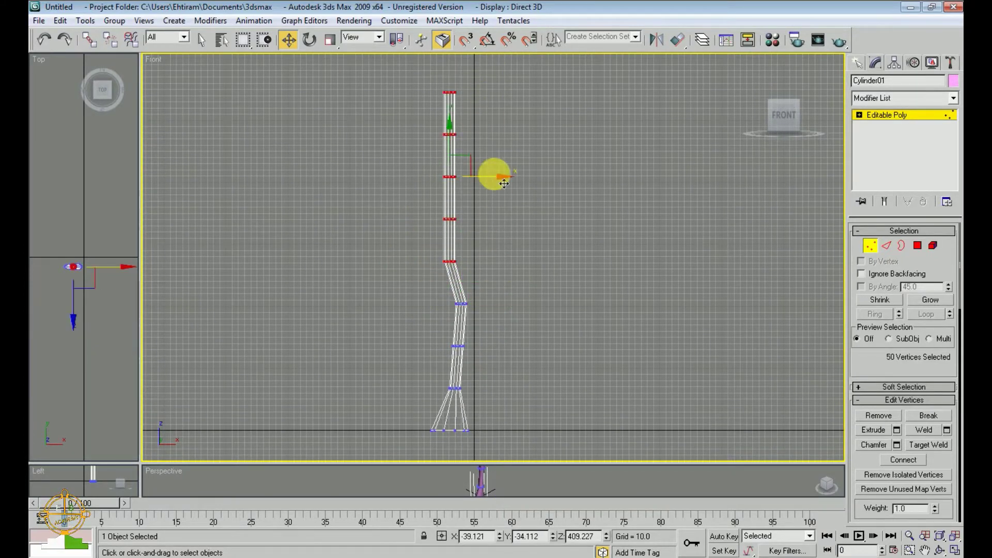
left_click_drag(491, 173, 511, 173)
middle_click_drag(526, 218, 530, 262)
left_click(516, 252)
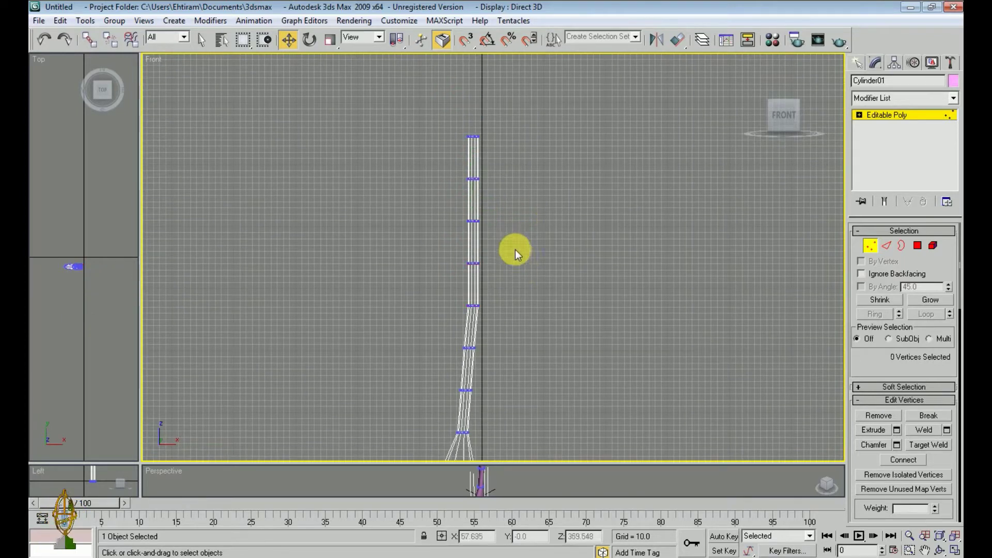
left_click_drag(508, 284, 455, 250)
left_click_drag(511, 266, 516, 266)
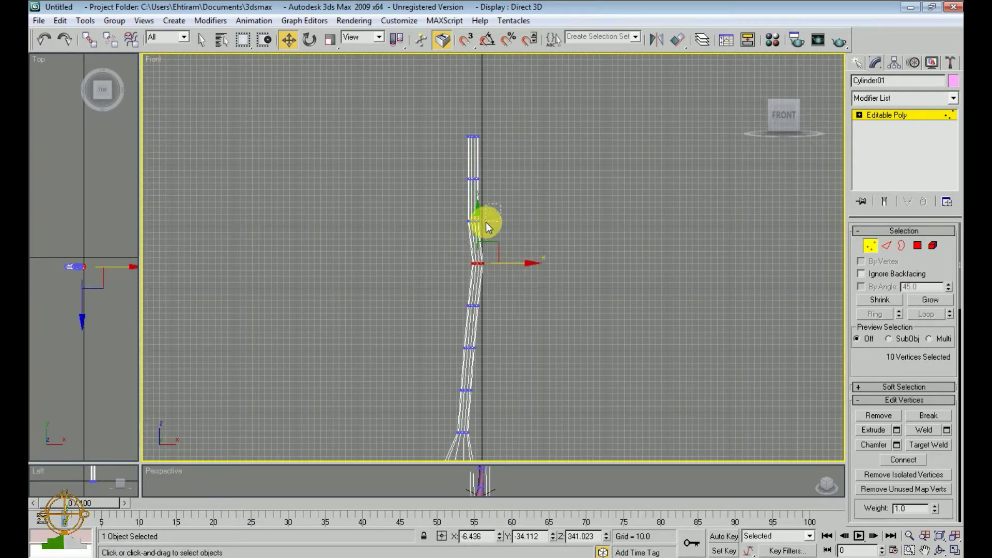
left_click_drag(497, 233, 460, 210)
mouse_move(519, 221)
left_mouse_down()
mouse_move(527, 228)
mouse_move(516, 220)
left_mouse_up()
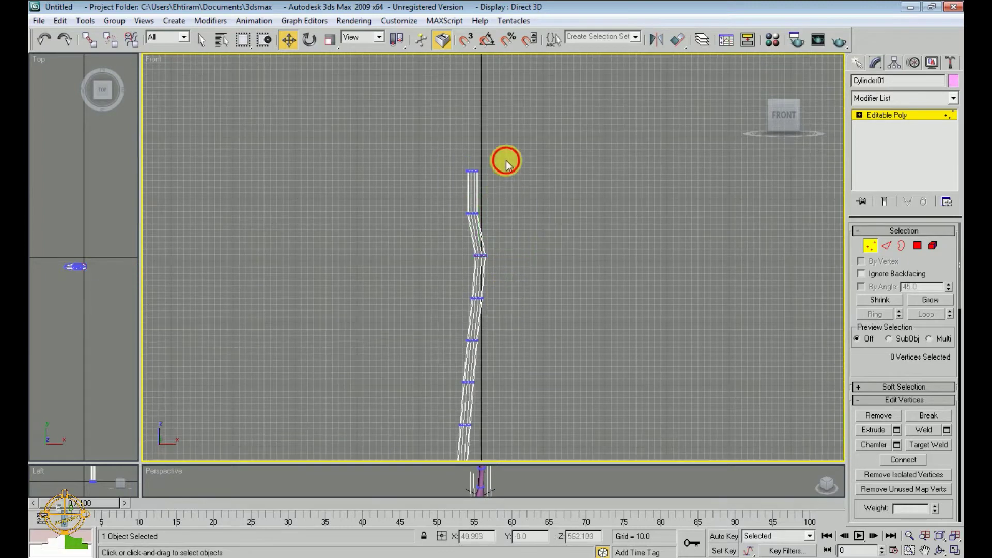
left_click_drag(505, 160, 460, 220)
left_click_drag(513, 199, 519, 196)
left_click(512, 215)
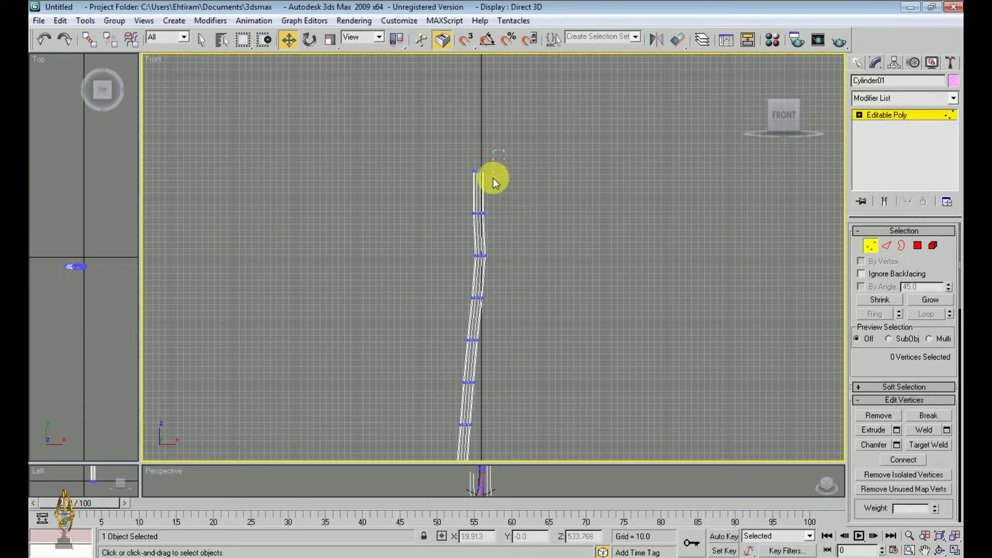
Step: Select and scale the upper rings to narrow the trunk near the top
mouse_move(499, 153)
left_mouse_down()
mouse_move(455, 179)
mouse_move(499, 228)
left_mouse_up()
key("r")
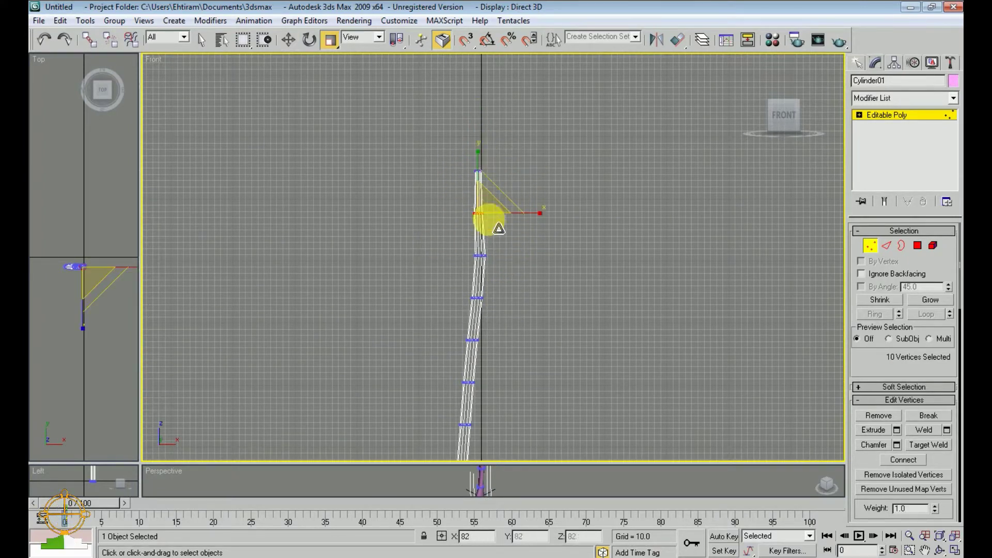
left_click_drag(476, 271, 490, 264)
left_click(491, 269)
middle_click_drag(494, 211, 496, 200)
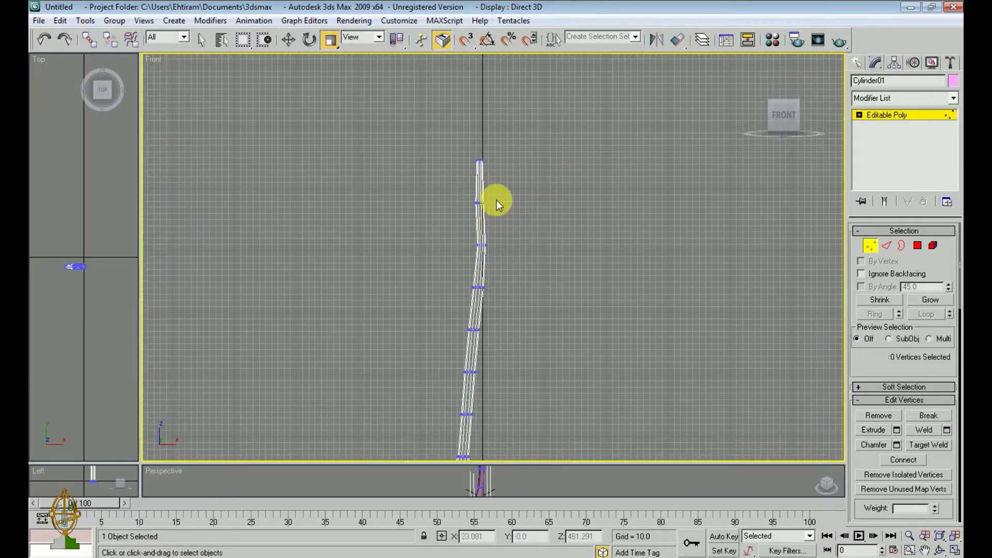
left_click_drag(454, 183, 493, 204)
middle_click_drag(493, 204, 496, 168)
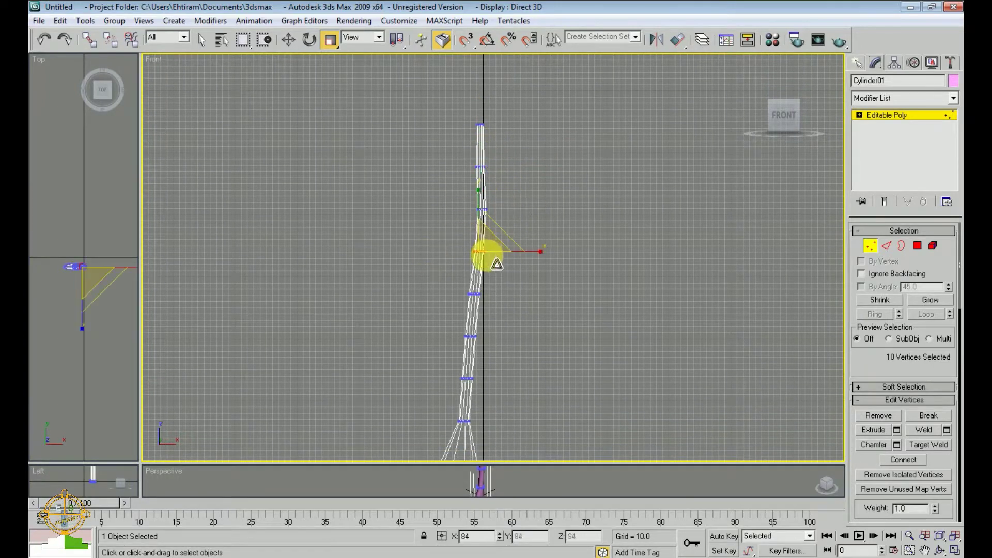
scroll(507, 279, "down", 3)
left_click(507, 277)
mouse_move(507, 277)
middle_mouse_down()
mouse_move(520, 325)
mouse_move(503, 389)
middle_mouse_up()
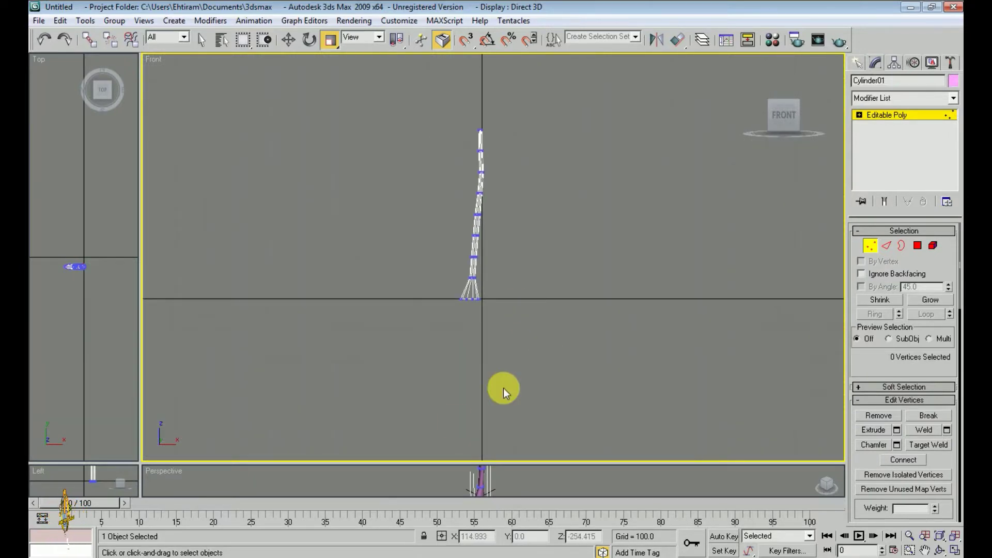
Step: Resize the Perspective and Front viewports and zoom in on the trunk
mouse_move(143, 463)
left_mouse_down()
mouse_move(173, 298)
mouse_move(226, 137)
left_mouse_up()
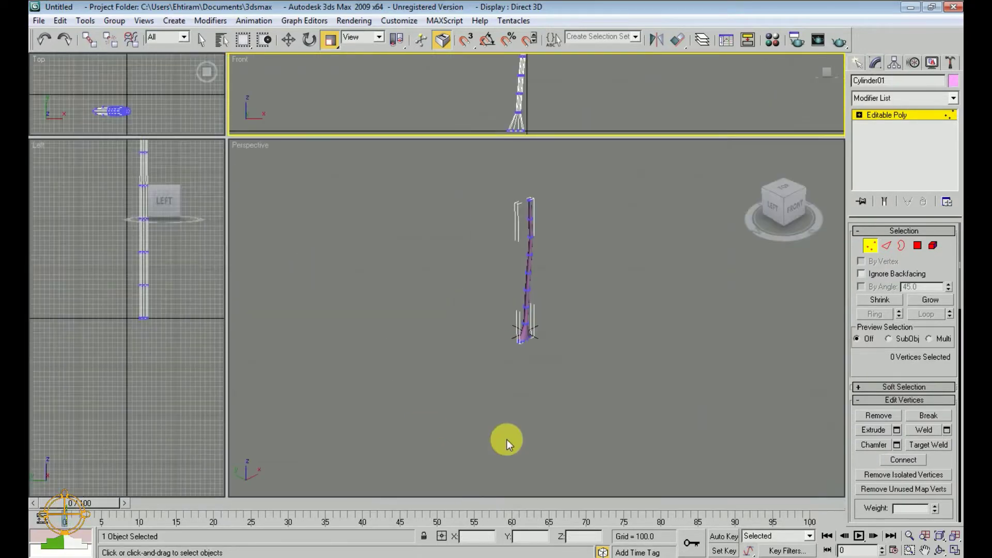
scroll(557, 375, "up", 3)
scroll(556, 377, "up", 2)
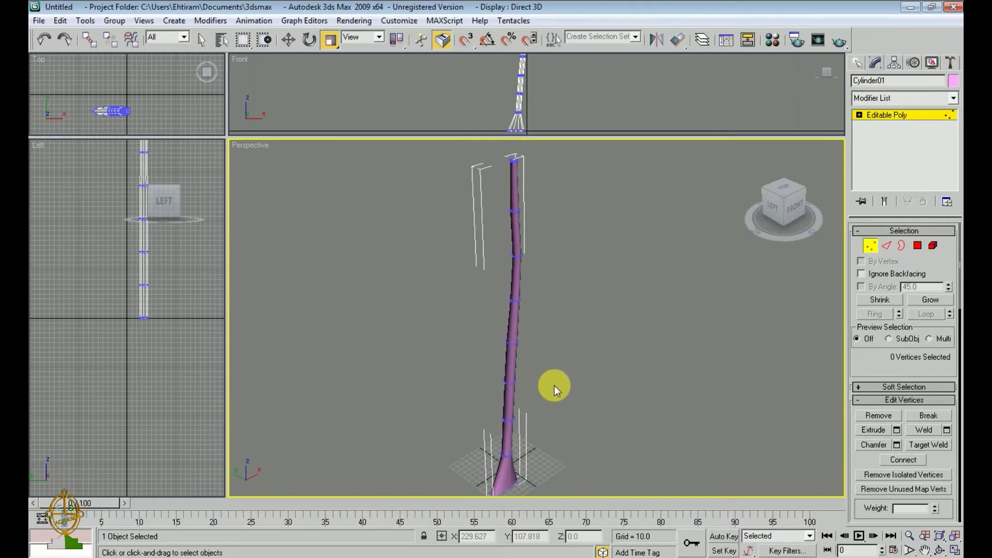
scroll(553, 385, "up", 1)
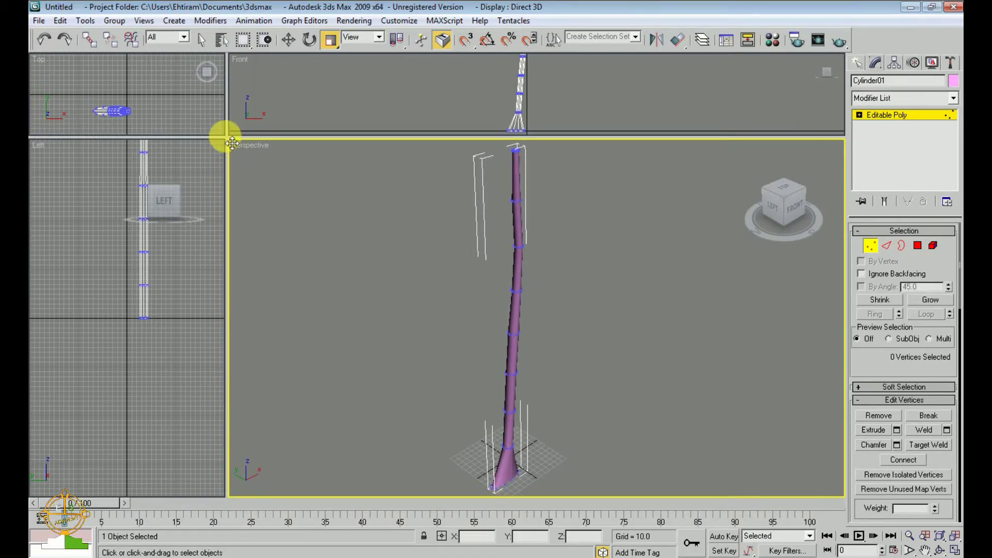
left_click_drag(233, 146, 217, 187)
scroll(490, 95, "up", 2)
scroll(510, 102, "up", 1)
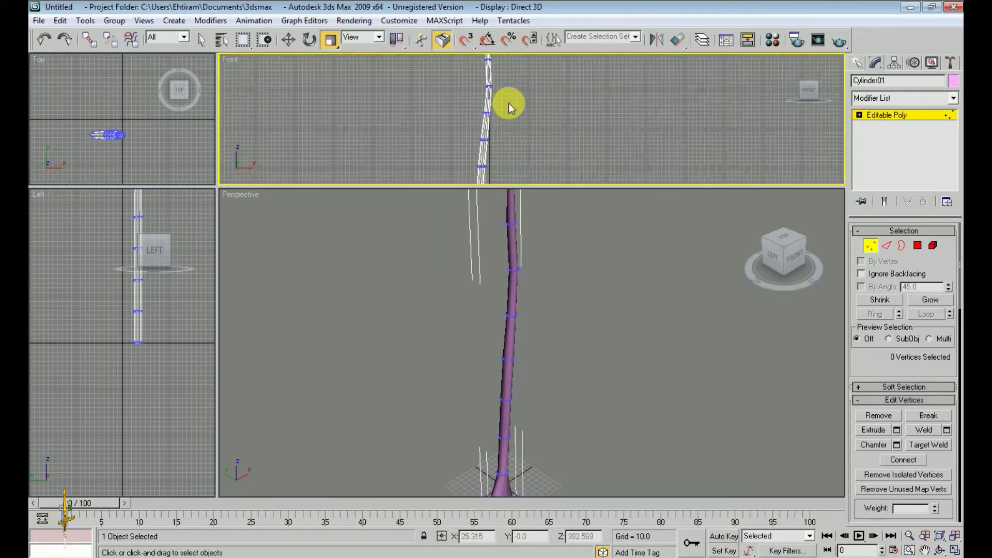
scroll(505, 141, "up", 1)
Step: Finish the top ring at about 117% scale, exit Vertex mode, and enlarge and zoom the Top view
mouse_move(504, 124)
left_mouse_down()
mouse_move(462, 148)
mouse_move(530, 109)
left_mouse_up()
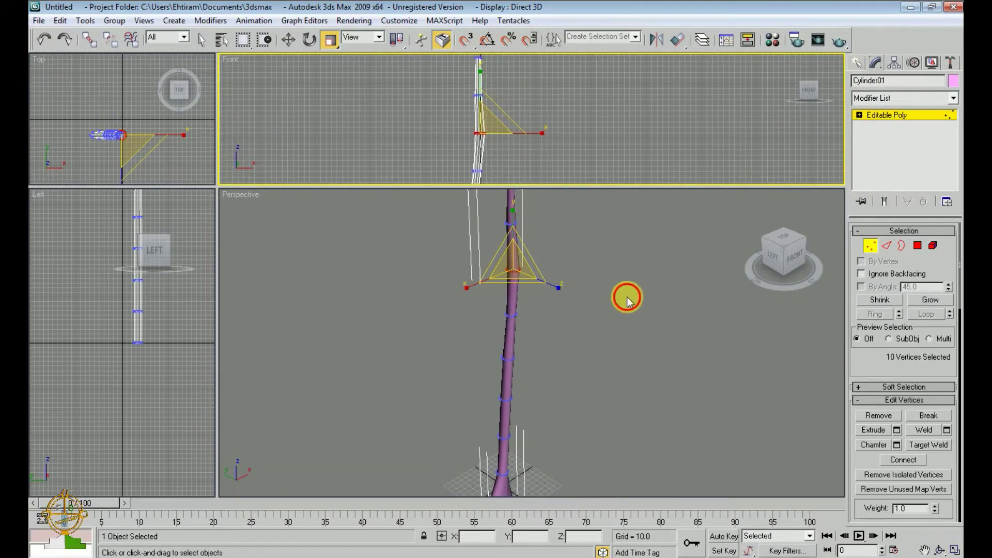
left_click(627, 295)
left_click(871, 246)
scroll(665, 329, "down", 3)
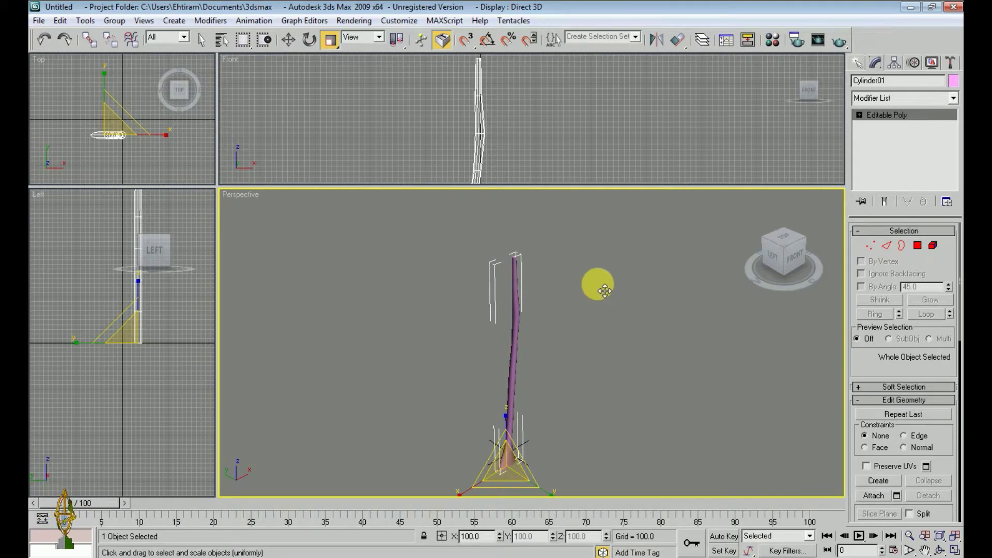
left_click_drag(605, 291, 597, 284)
scroll(394, 215, "up", 2)
scroll(394, 193, "up", 3)
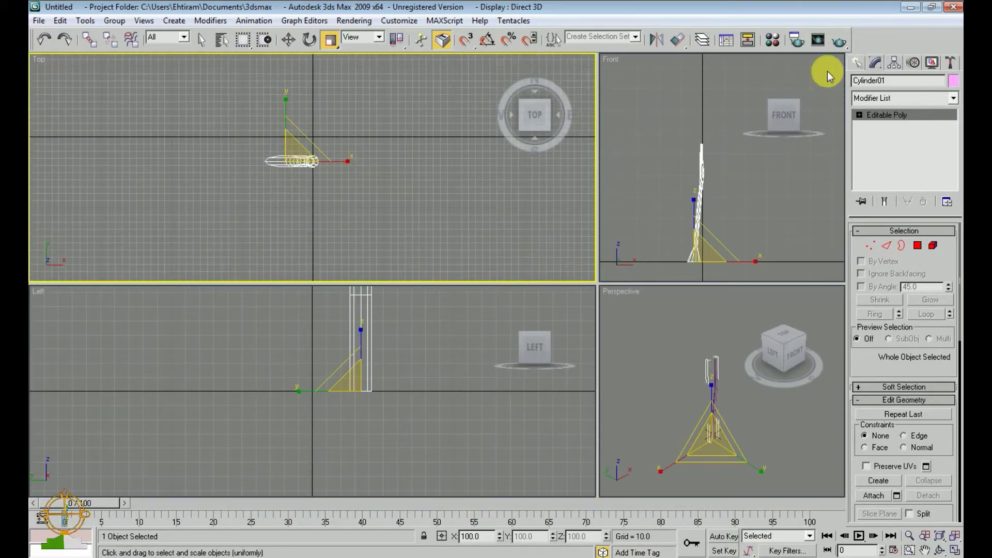
Step: Draw a closed, pointed leaf-blade Line spline beside the trunk in the Top view
left_click(856, 65)
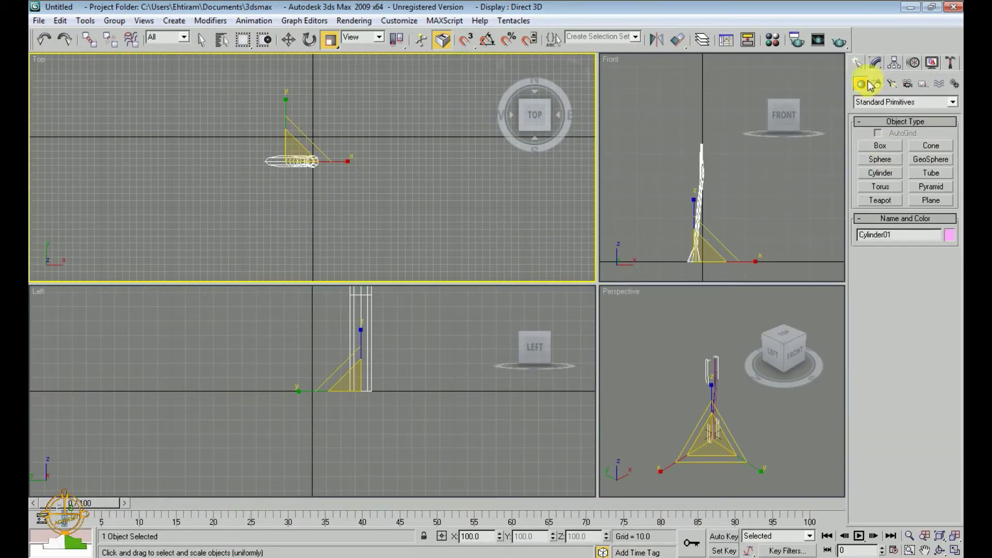
left_click(877, 84)
left_click(880, 156)
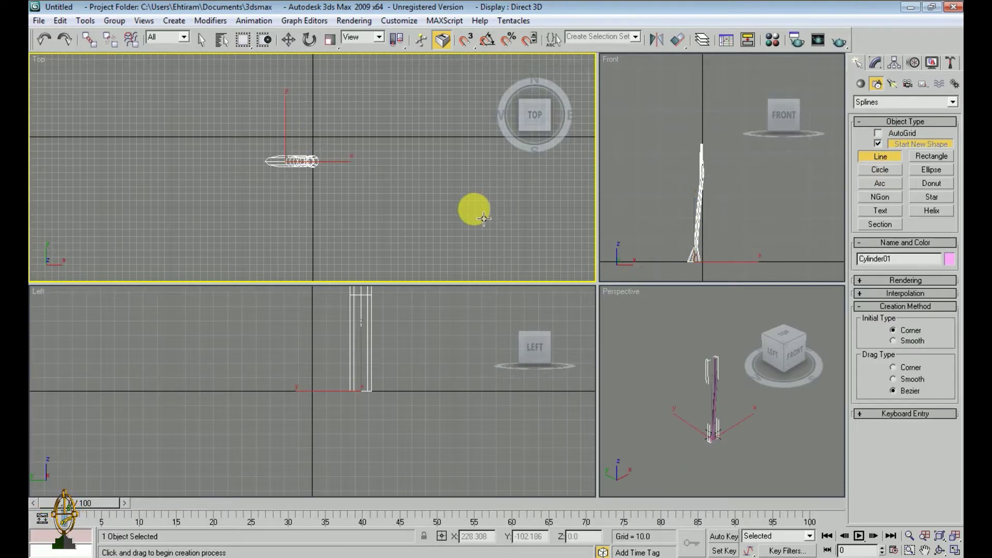
middle_click_drag(485, 219, 526, 199)
middle_click_drag(302, 183, 321, 188)
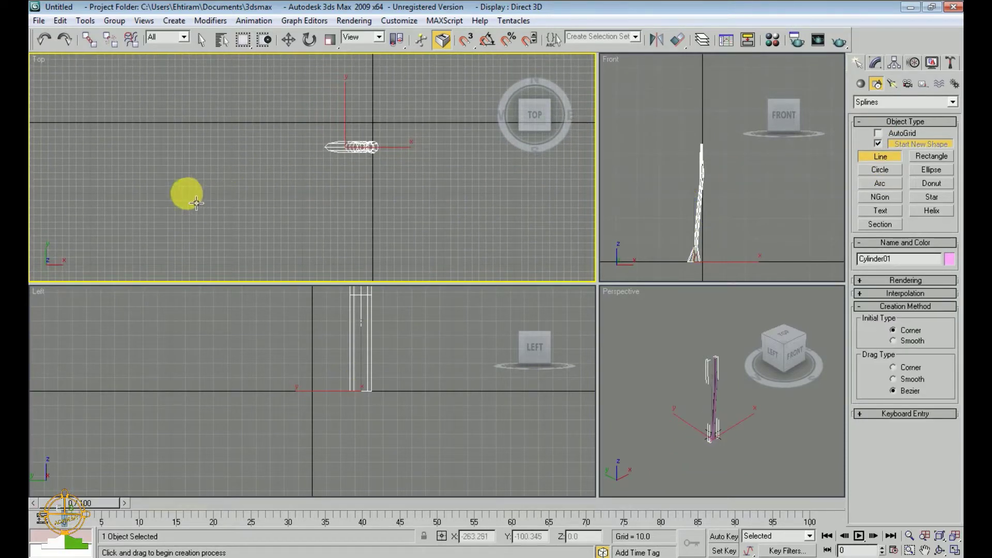
left_click(157, 190)
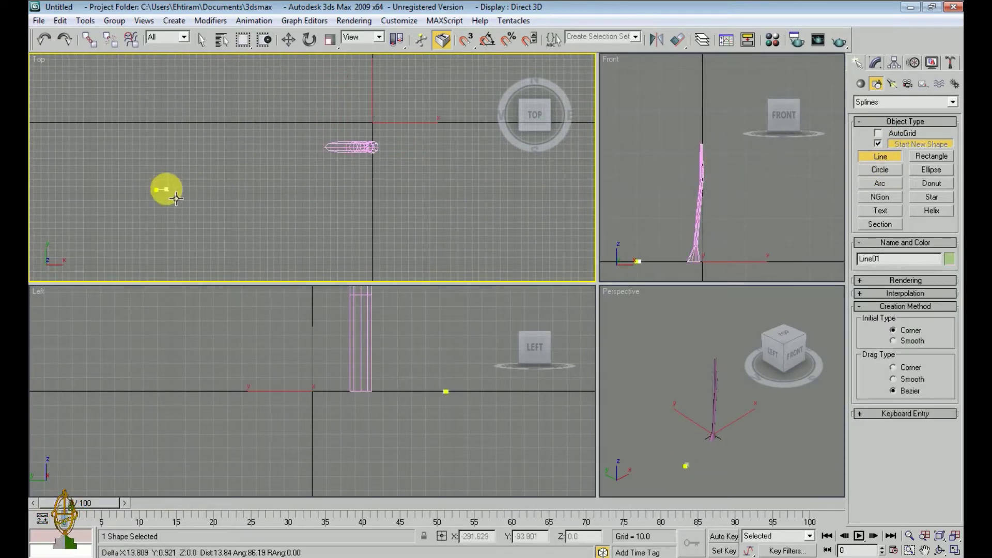
left_click(218, 172)
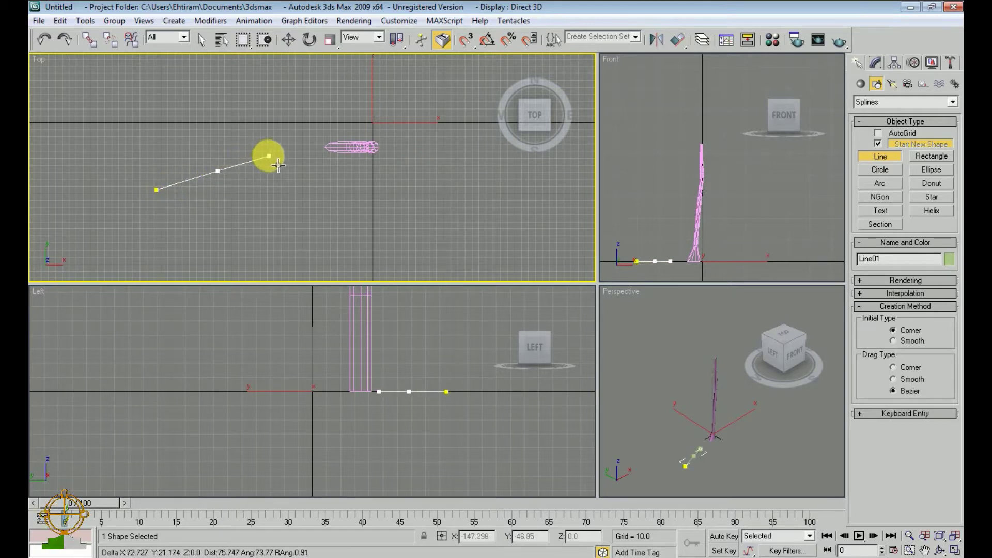
left_click(276, 157)
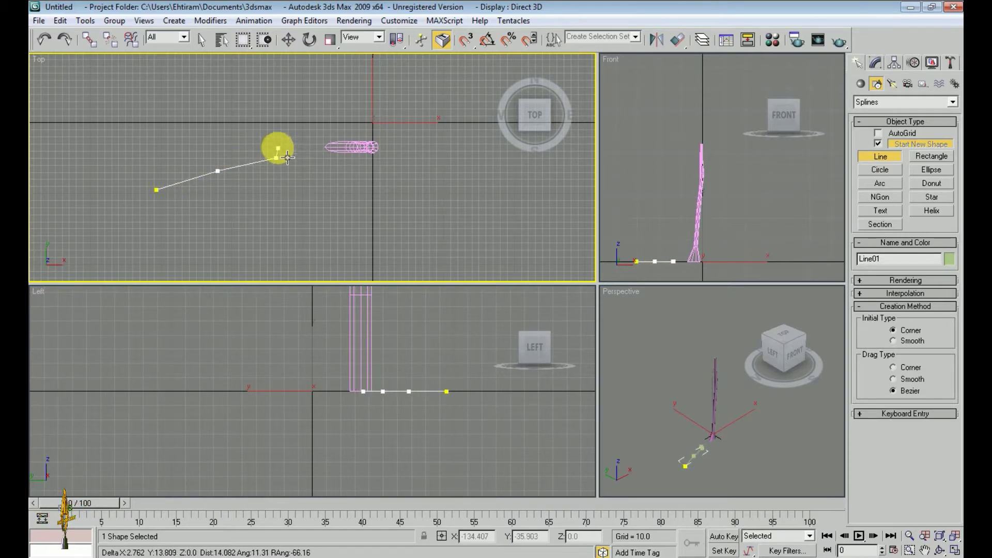
left_click(218, 166)
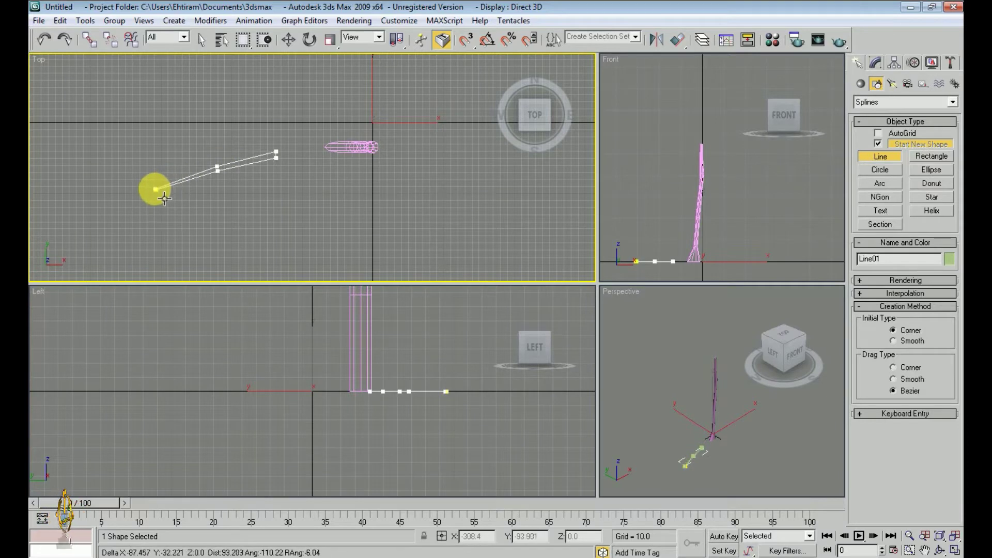
left_click(156, 189)
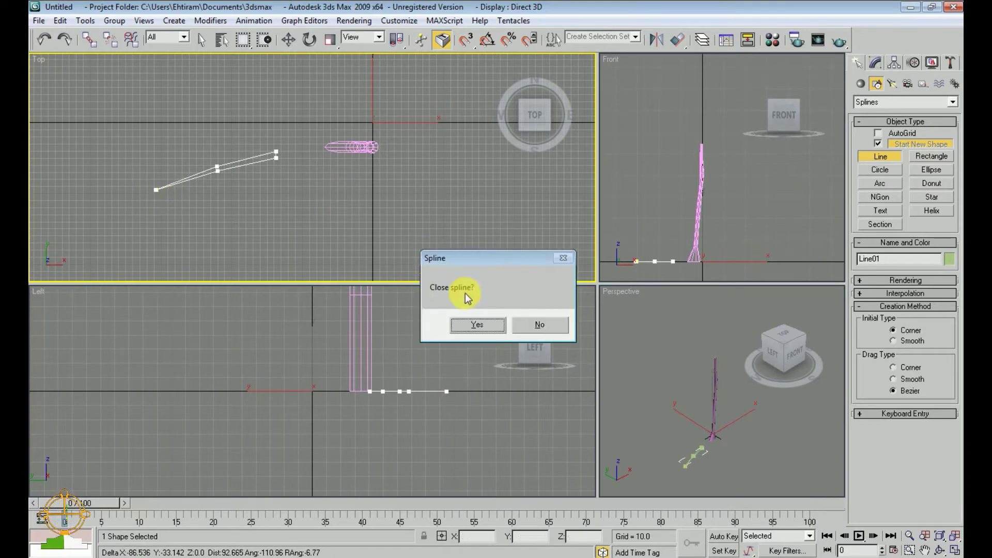
left_click(472, 325)
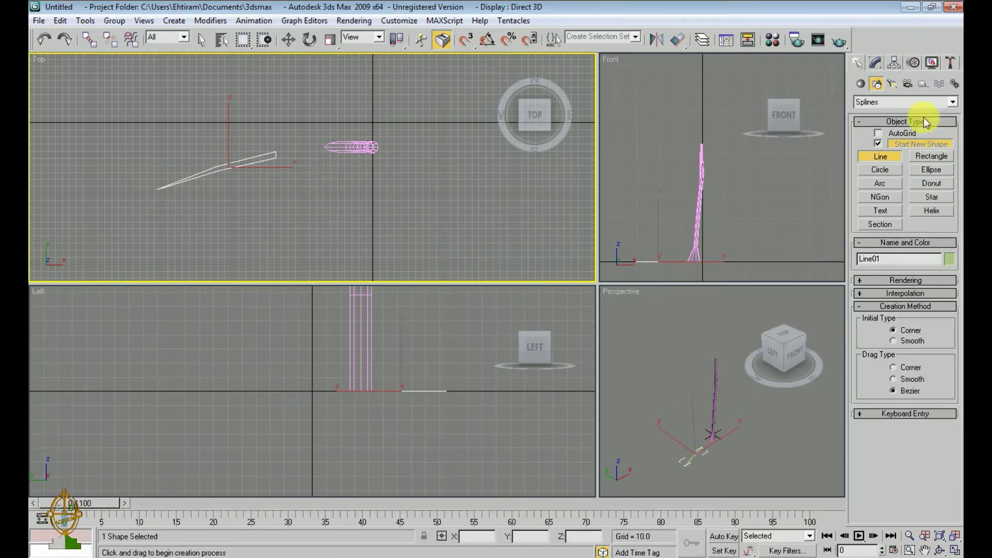
Step: Set the leaf line's object colour to bright green
left_click(948, 259)
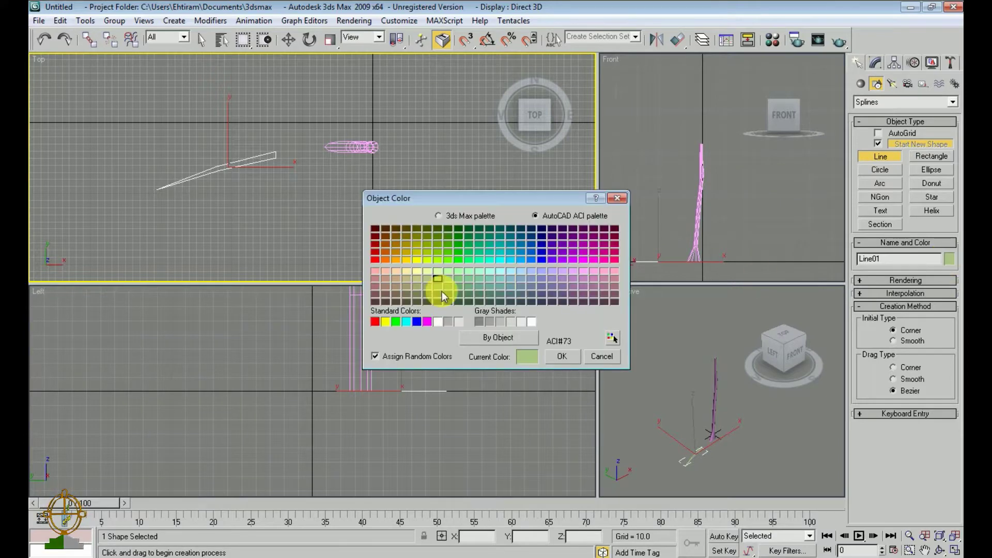
left_click(455, 259)
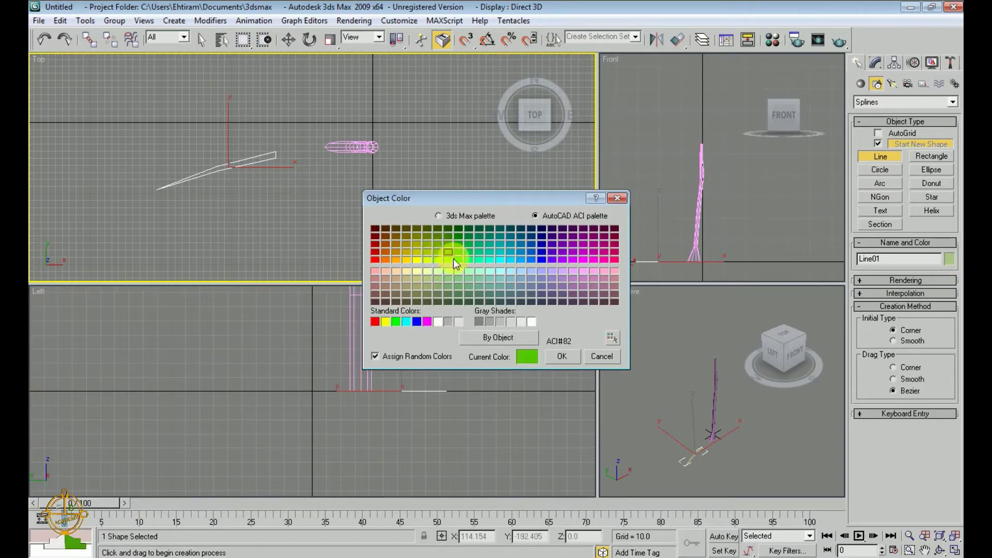
left_click(562, 356)
left_click(675, 372)
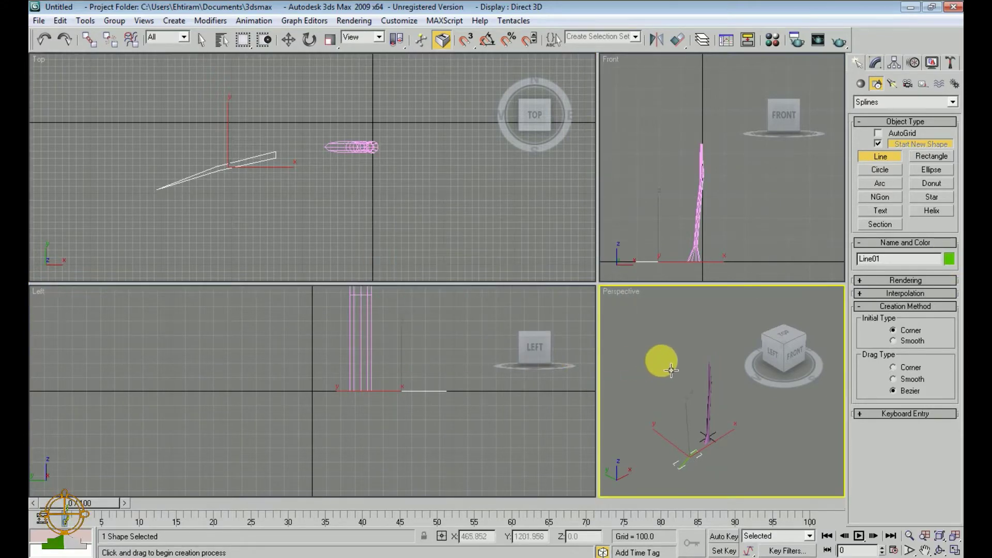
left_click(951, 260)
left_click(563, 355)
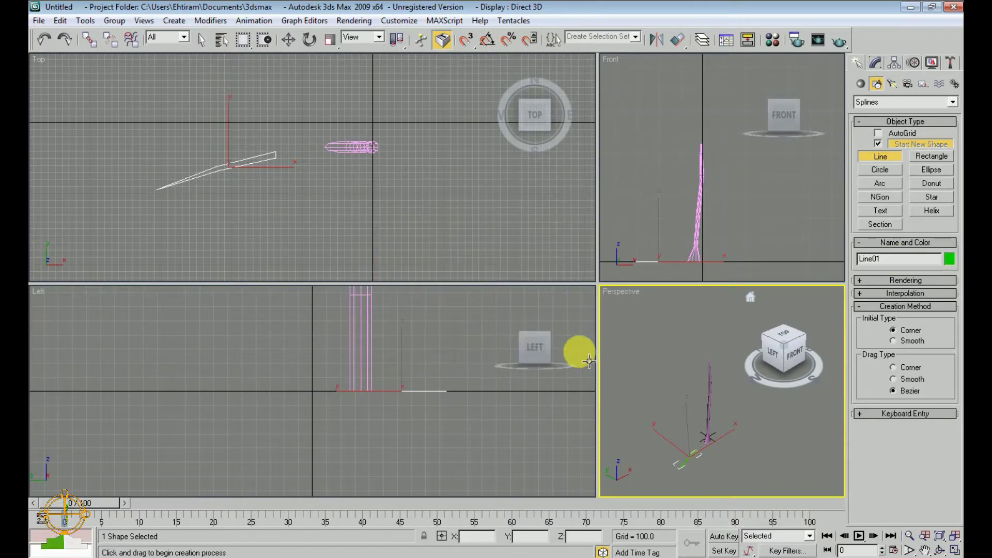
Step: Add an Extrude modifier to the leaf outline
left_click(876, 63)
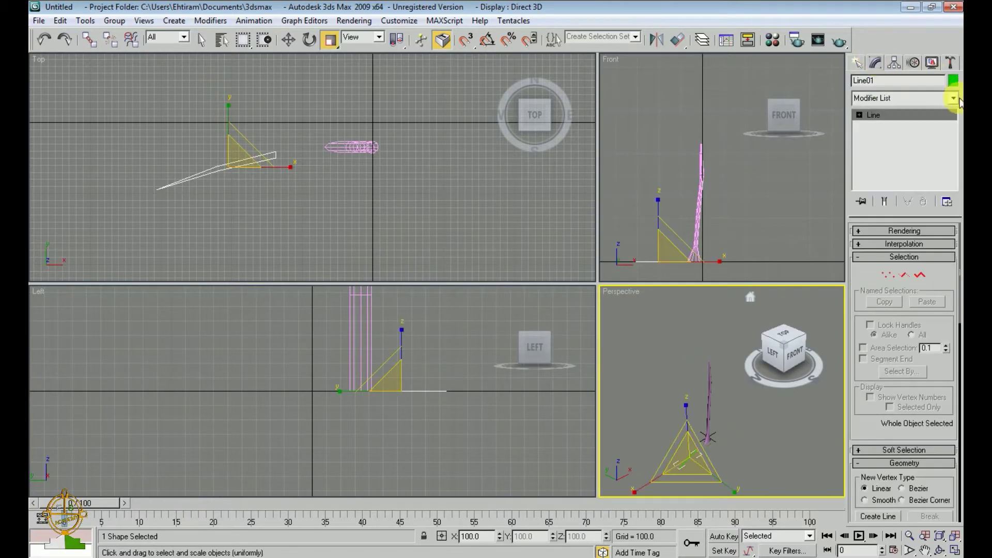
left_click(954, 99)
key("e")
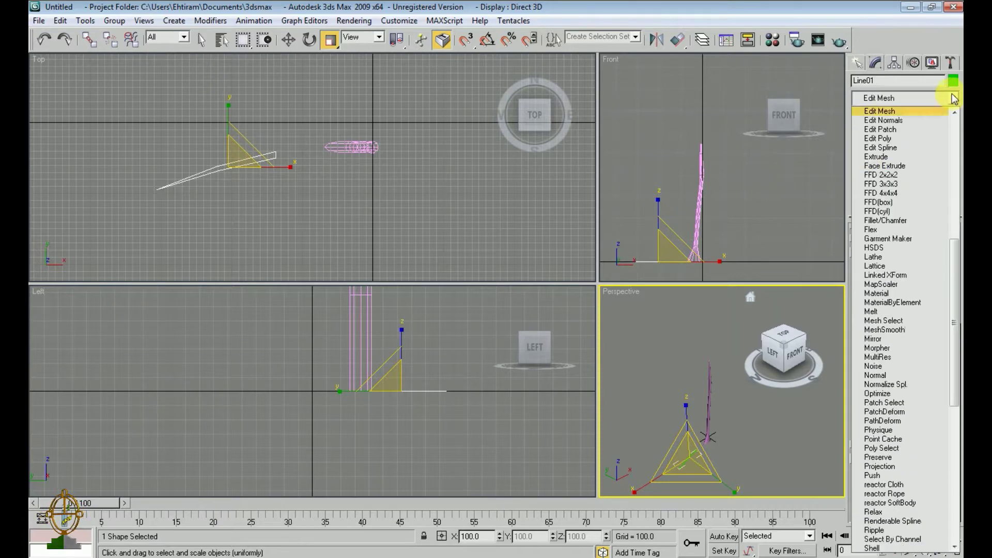
left_click(892, 160)
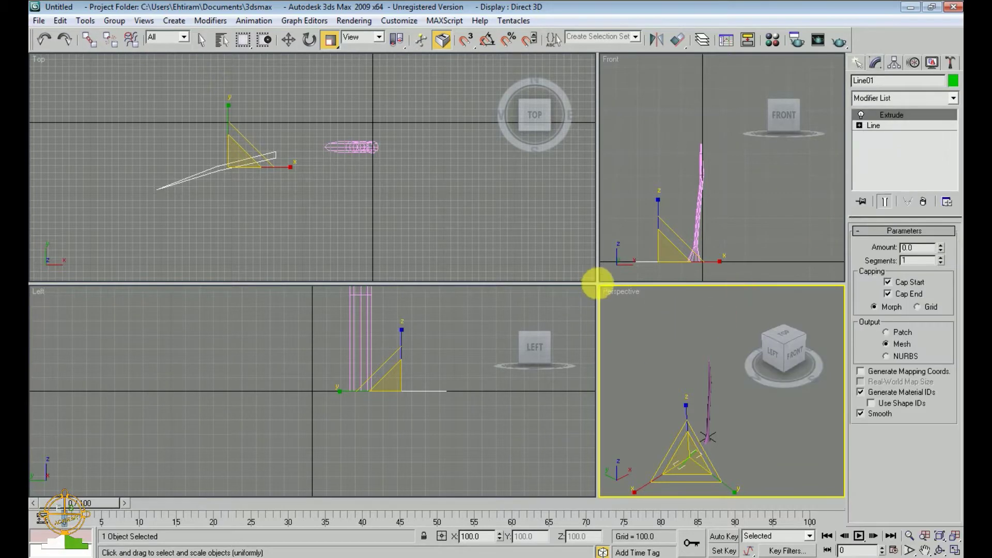
left_click_drag(603, 287, 370, 189)
scroll(590, 382, "up", 5)
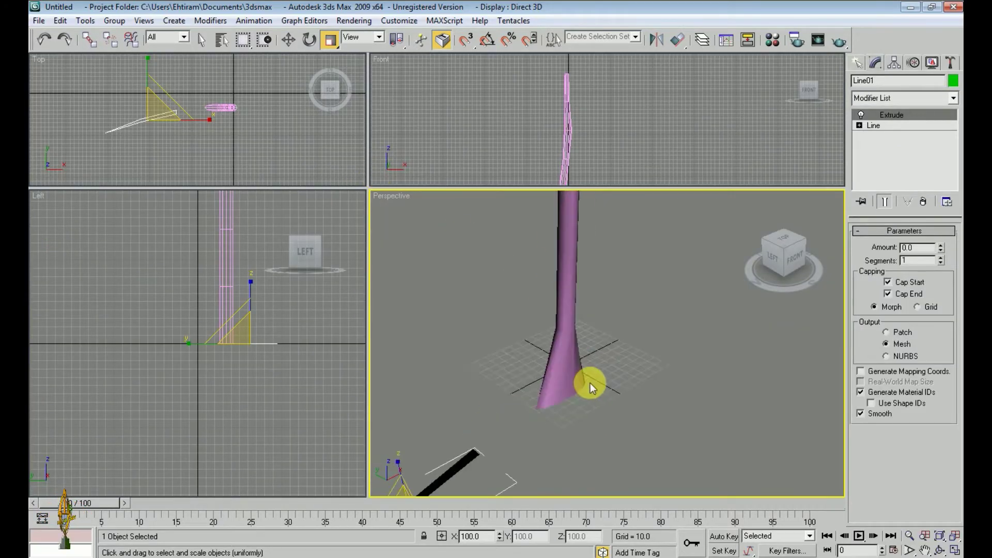
mouse_move(637, 323)
middle_mouse_down("alt")
mouse_move(572, 321)
mouse_move(638, 333)
middle_mouse_up("alt")
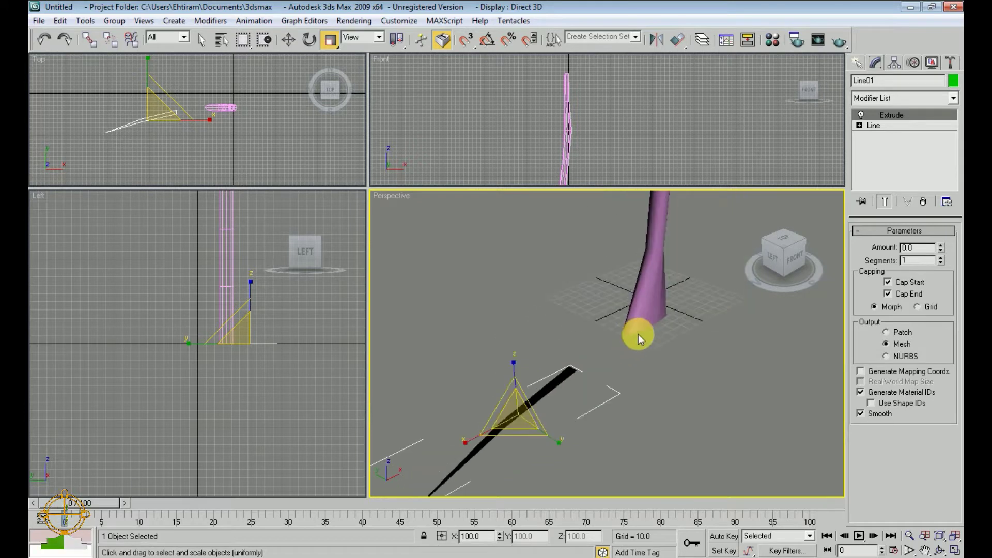
Step: Set the Extrude Amount to 0.5, checking the thin blade in Perspective
left_click_drag(921, 254, 897, 243)
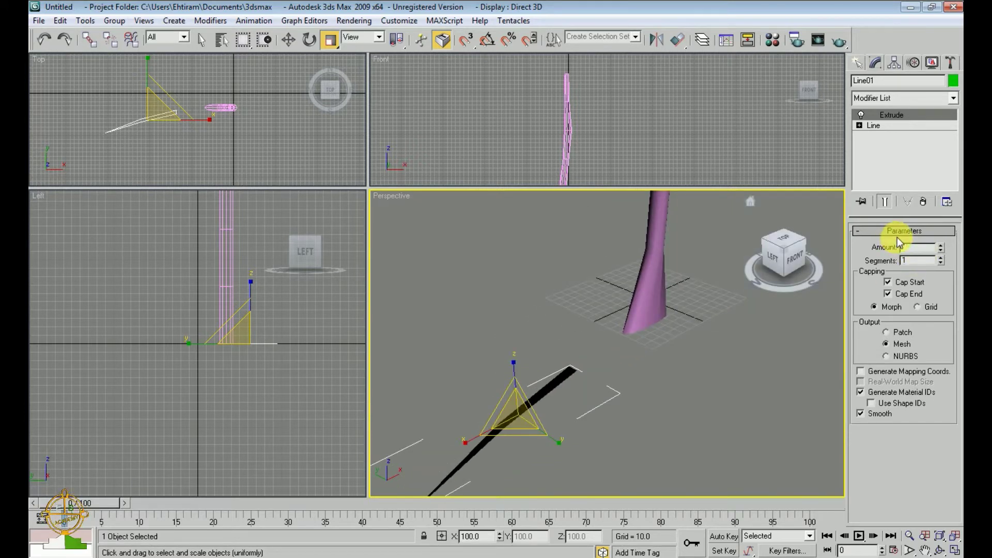
type("1")
key("Return")
scroll(713, 372, "down", 2)
scroll(661, 377, "down", 2)
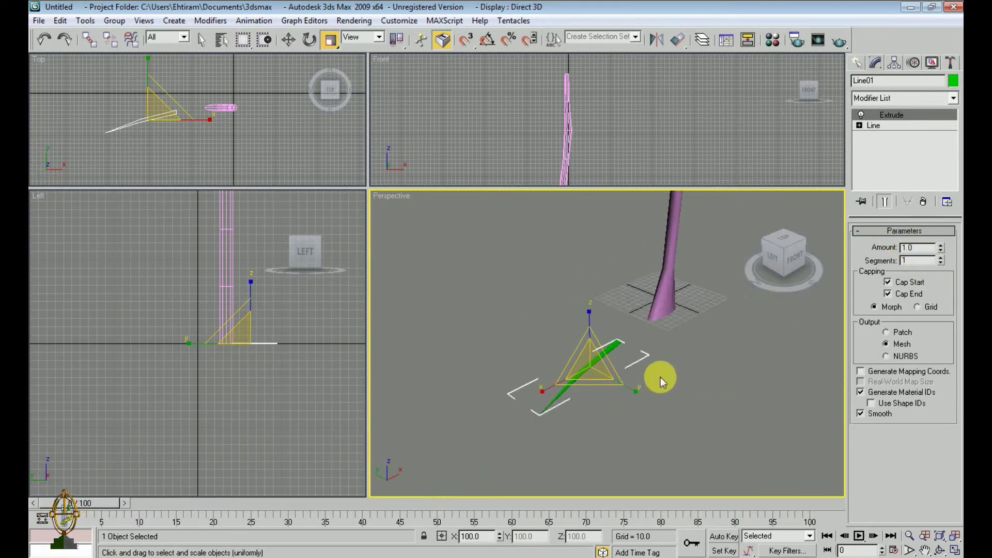
scroll(661, 377, "up", 3)
mouse_move(661, 378)
middle_mouse_down("alt")
mouse_move(627, 320)
mouse_move(687, 393)
mouse_move(845, 252)
middle_mouse_up("alt")
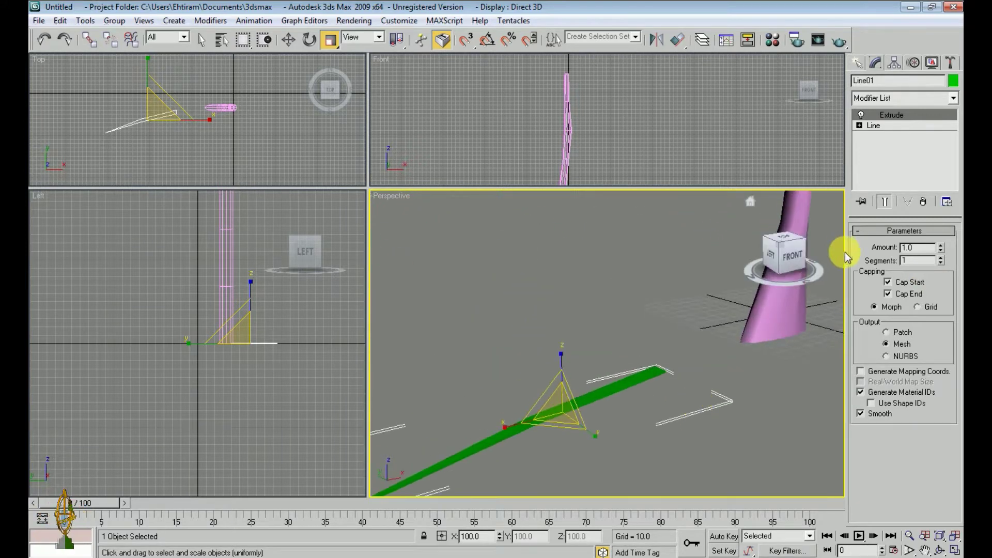
double_click(894, 248)
type("0.5")
middle_click_drag(758, 365, 717, 359, "alt")
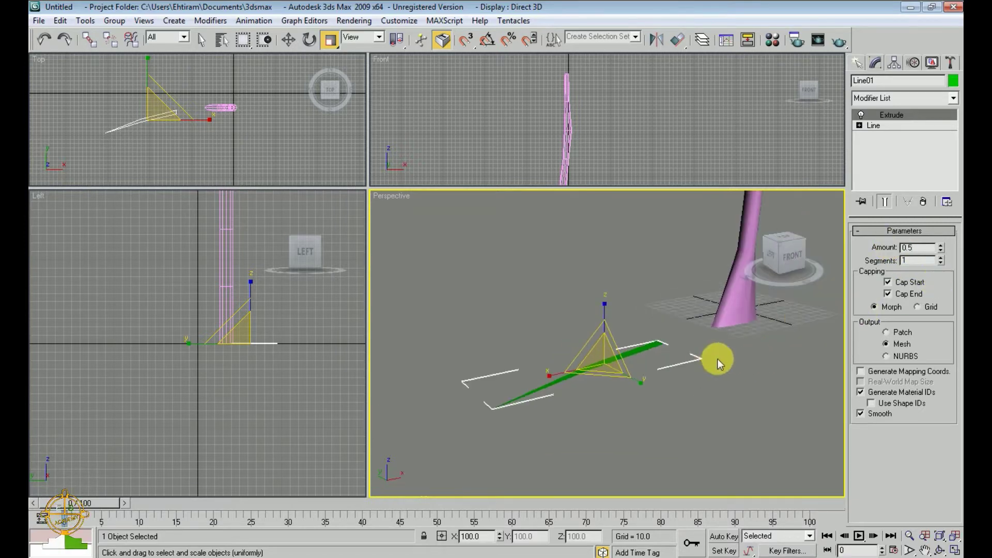
left_click_drag(373, 196, 436, 296)
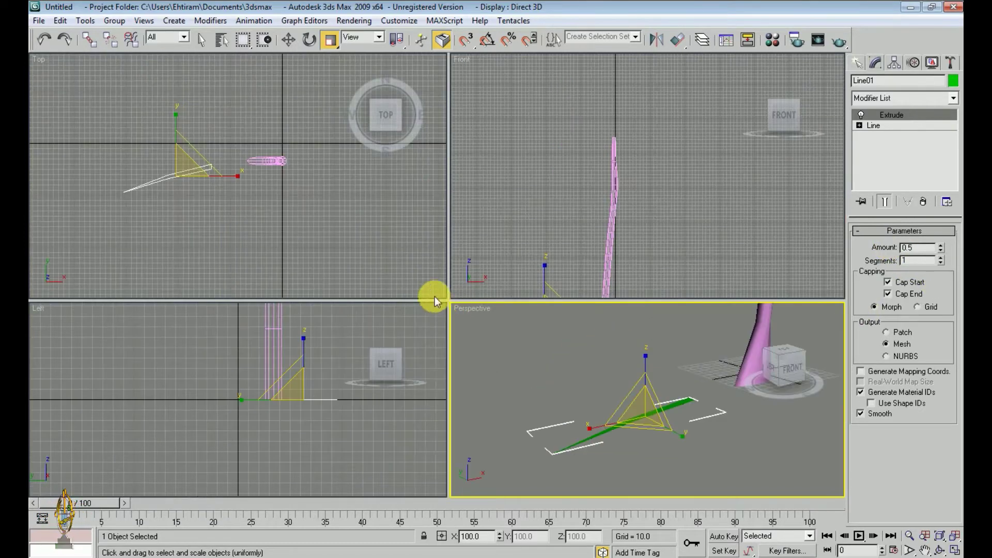
Step: Select the extruded Line01 leaf and convert it to Editable Poly
right_click(375, 245)
scroll(343, 241, "up", 2)
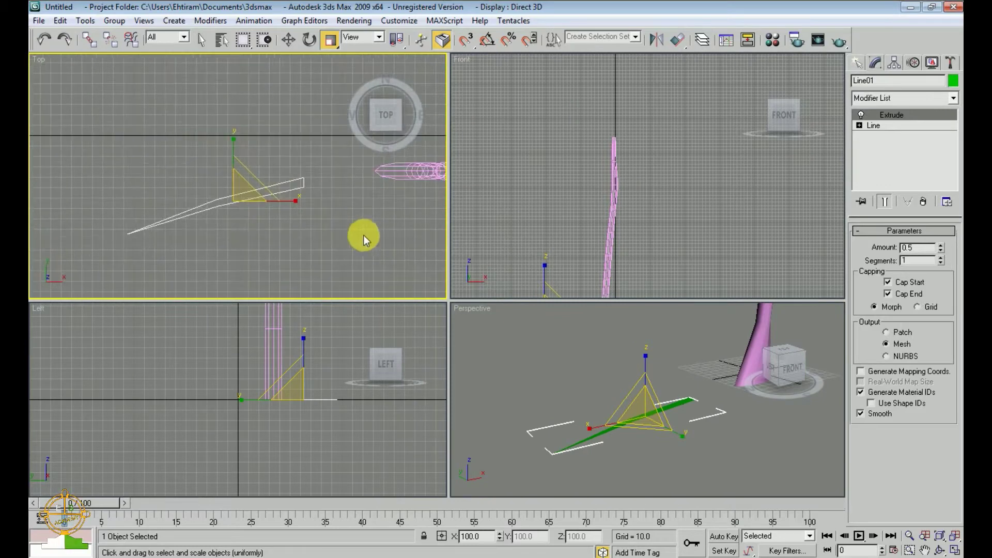
left_click(335, 251)
left_click(266, 195)
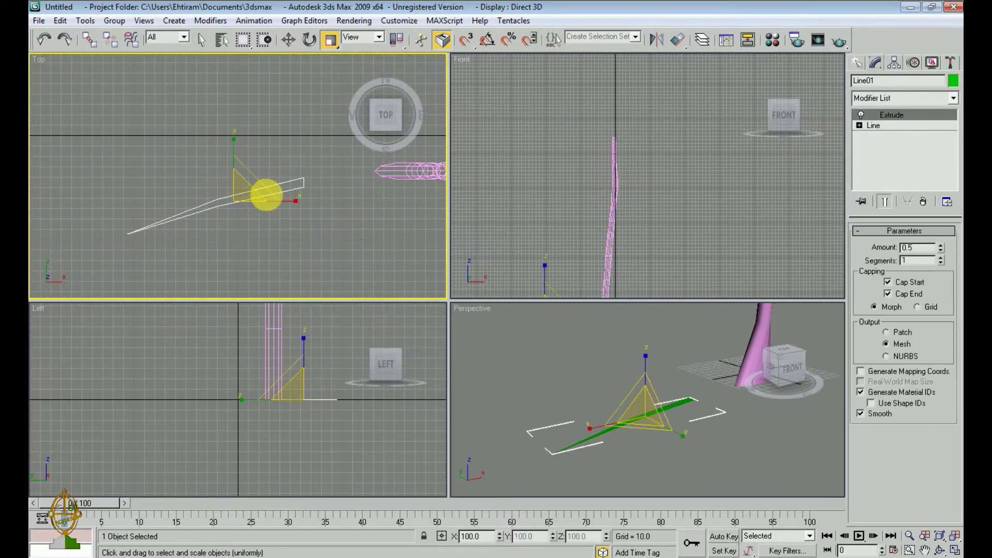
scroll(531, 262, "down", 3)
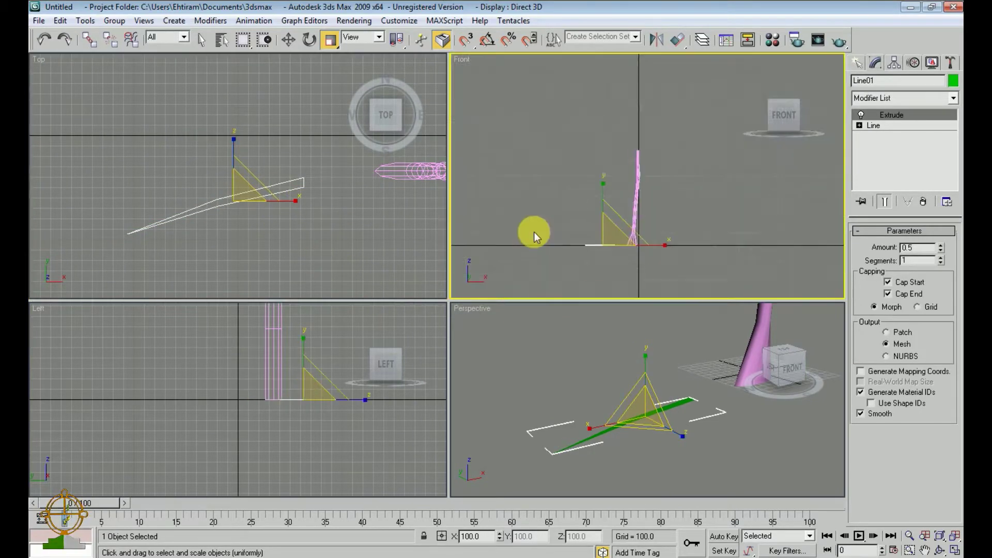
mouse_move(550, 250)
middle_mouse_down()
mouse_move(580, 252)
mouse_move(564, 269)
middle_mouse_up()
middle_click_drag(337, 235, 342, 225)
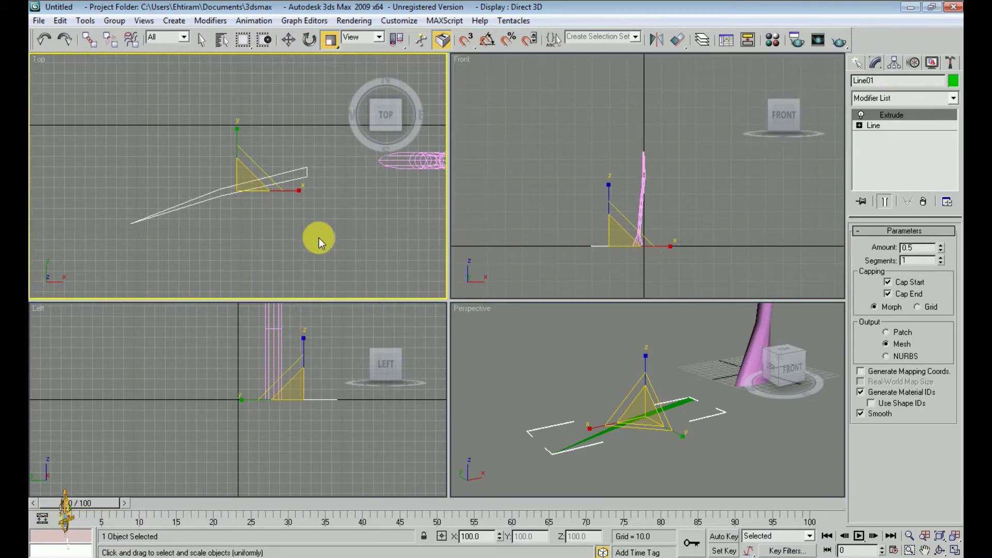
right_click(211, 202)
mouse_move(232, 316)
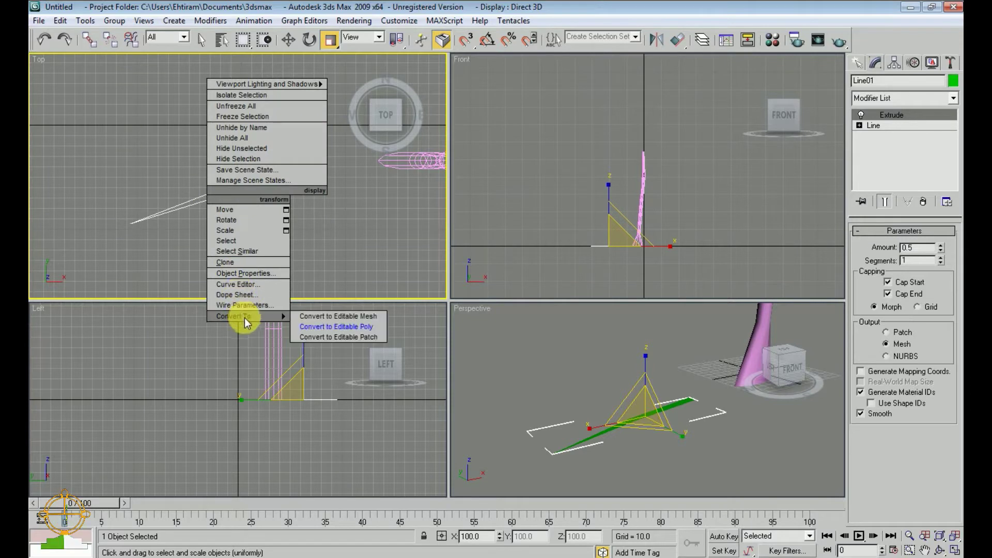
left_click(333, 325)
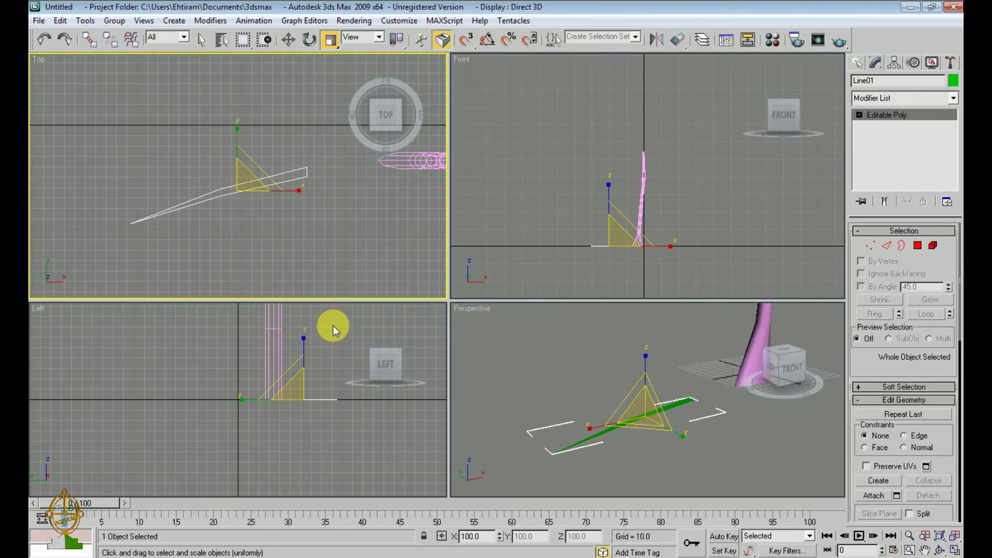
Step: Shift-drag Line01 downward to clone a second blade, Line02
key("w")
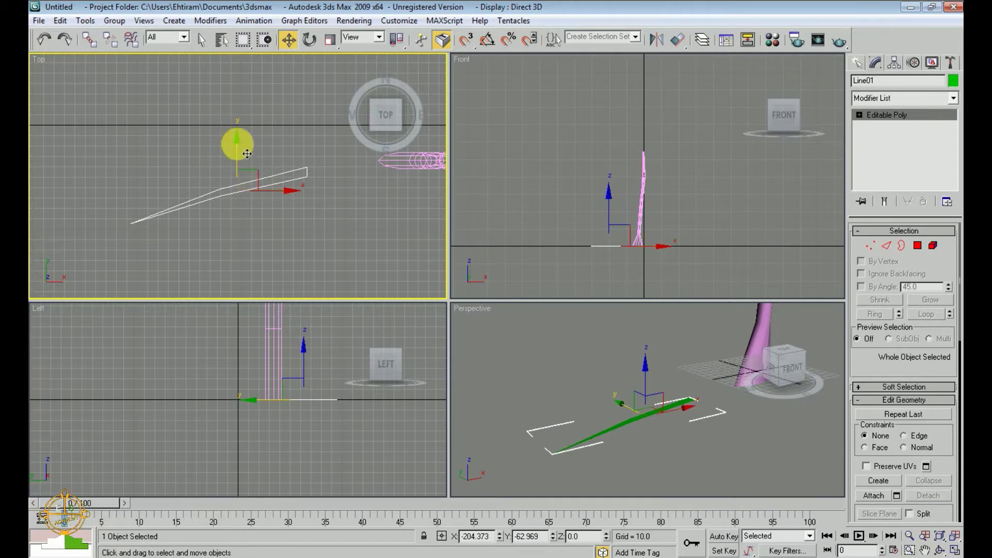
left_click_drag(247, 153, 247, 180, "shift")
left_click(498, 337)
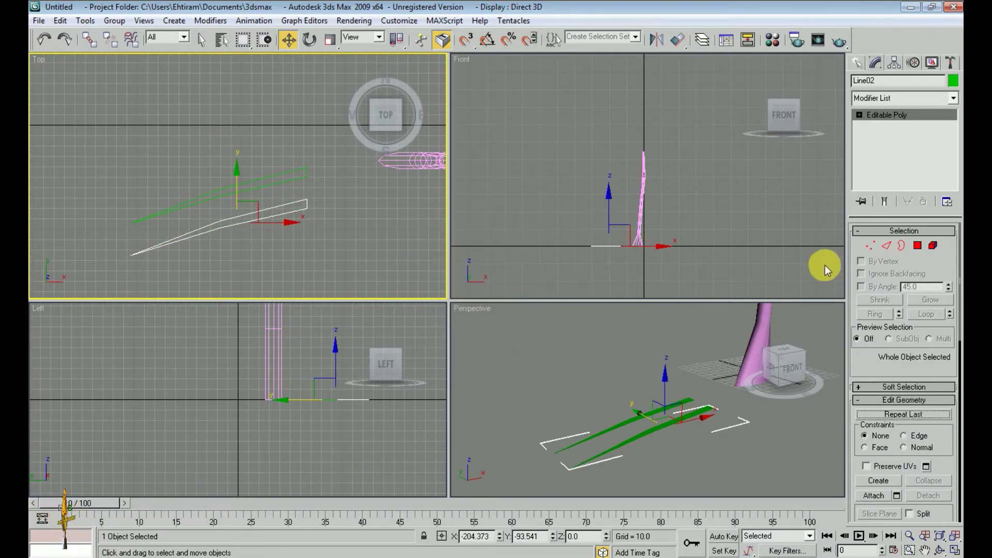
Step: Move Line02's four bend vertices up so it curves differently
left_click(871, 245)
scroll(314, 233, "up", 2)
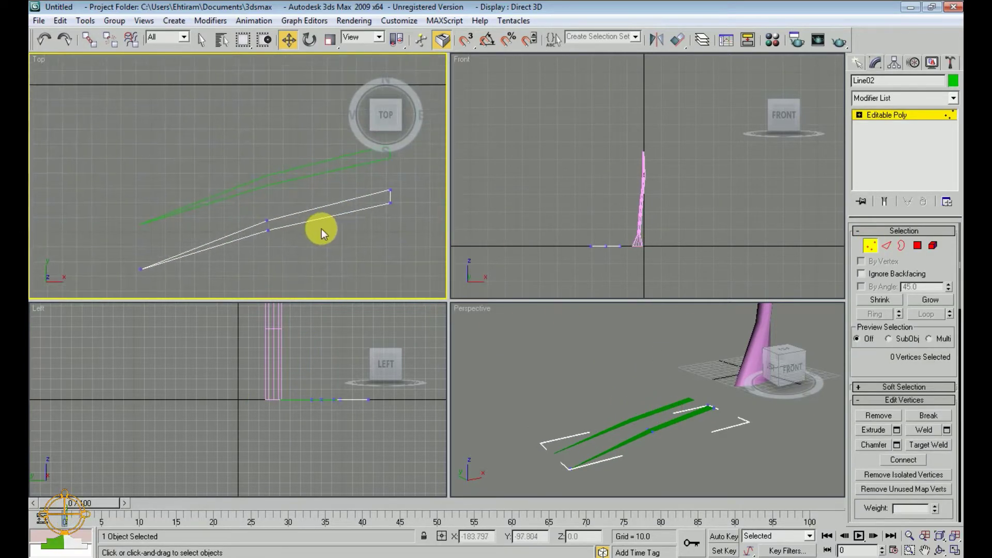
middle_click_drag(277, 223, 272, 221)
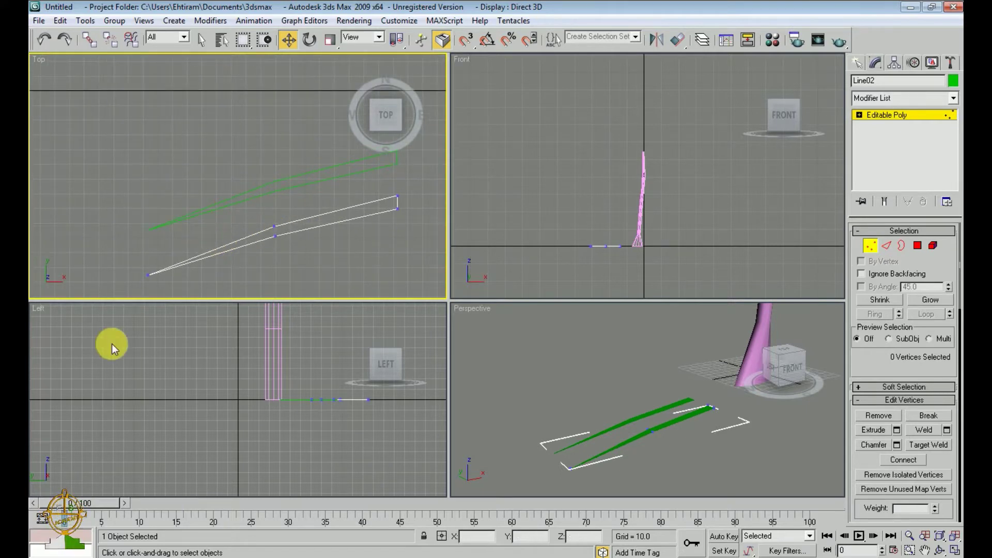
left_click_drag(301, 216, 267, 246)
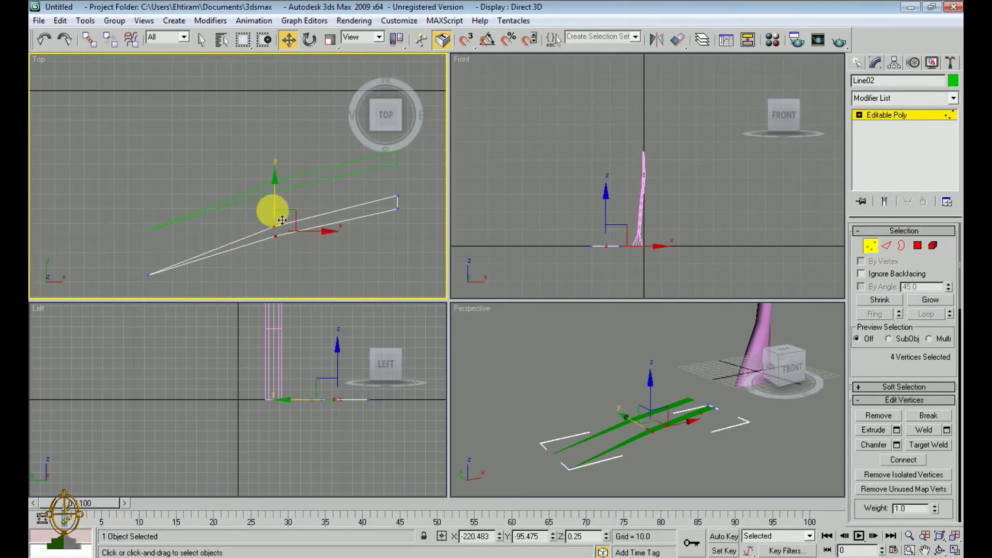
left_click_drag(284, 210, 286, 200)
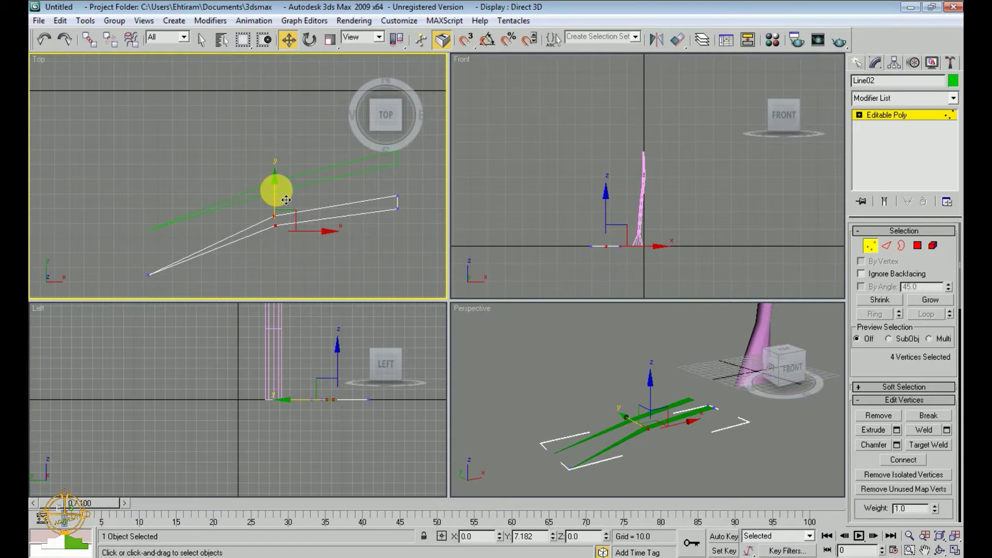
left_click(250, 271)
mouse_move(250, 270)
middle_mouse_down()
mouse_move(250, 262)
mouse_move(308, 274)
mouse_move(410, 261)
middle_mouse_up()
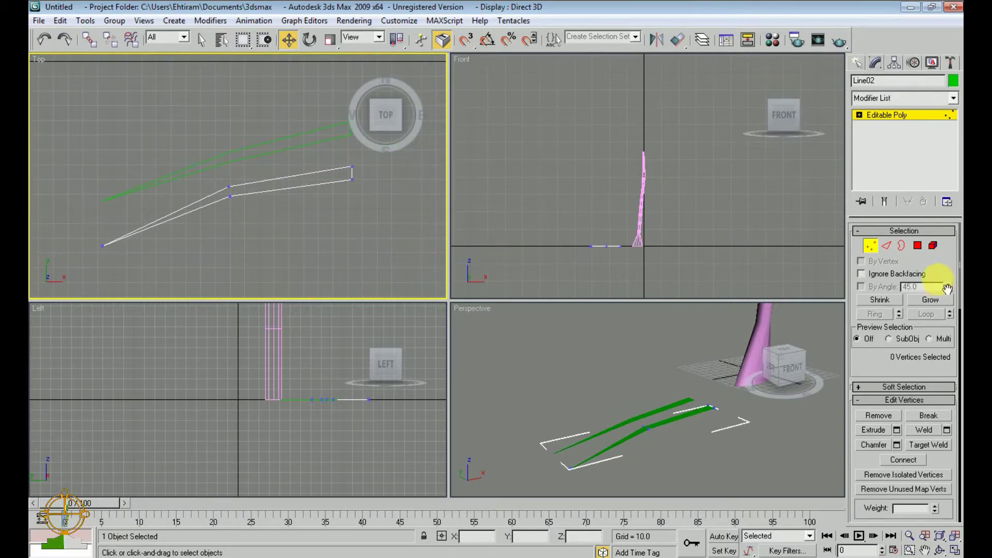
left_click(870, 246)
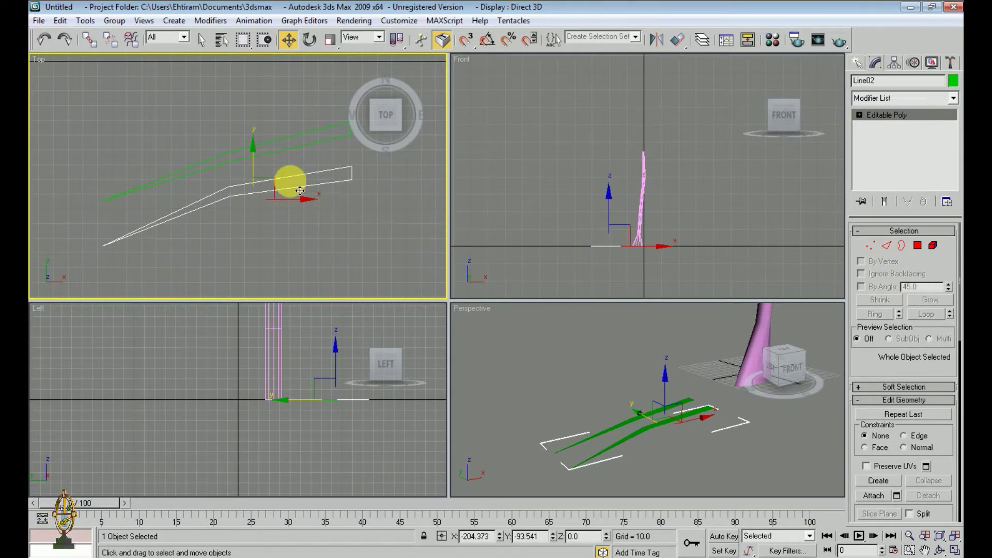
Step: Clone a third blade, Line03, and move it up between the others
left_click_drag(261, 173, 256, 199, "shift")
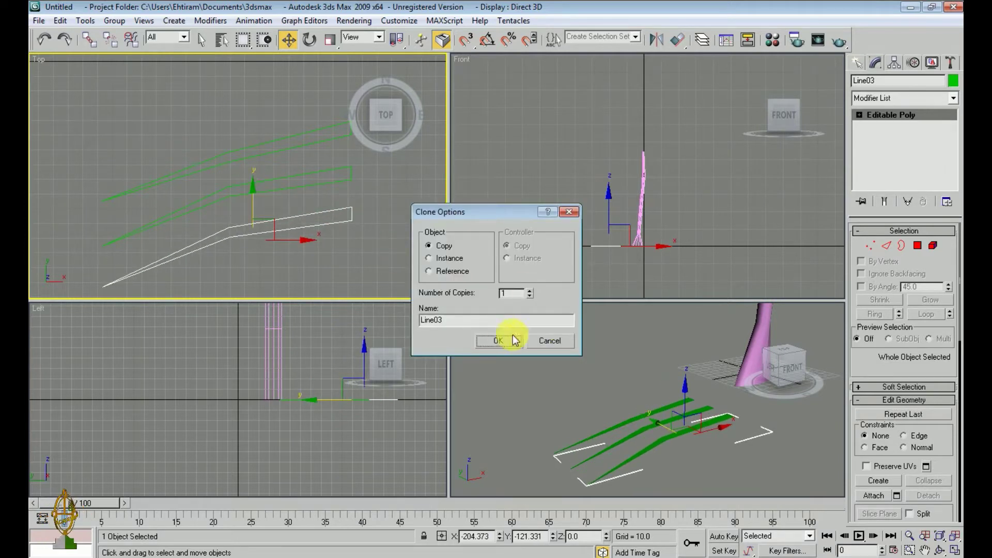
left_click(507, 340)
left_click_drag(351, 230, 351, 193)
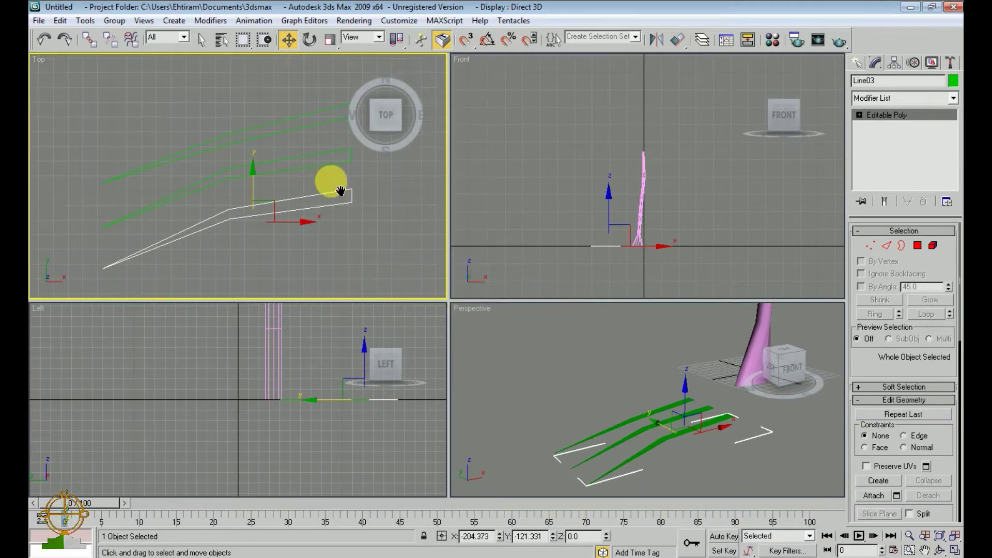
Step: Raise the vertices at Line03's pointed end
left_click(873, 247)
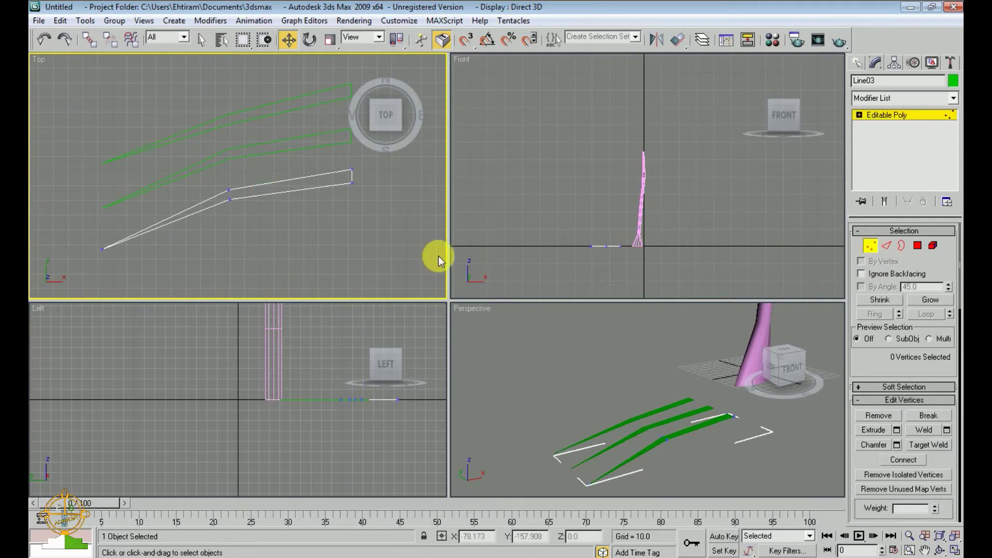
left_click_drag(98, 271, 98, 270)
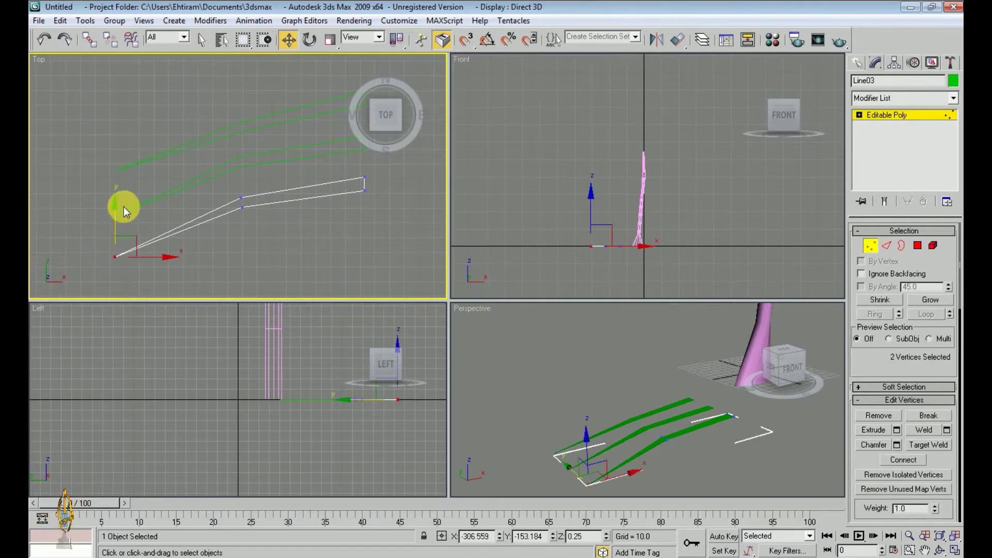
mouse_move(123, 221)
left_mouse_down()
mouse_move(124, 182)
mouse_move(133, 191)
left_mouse_up()
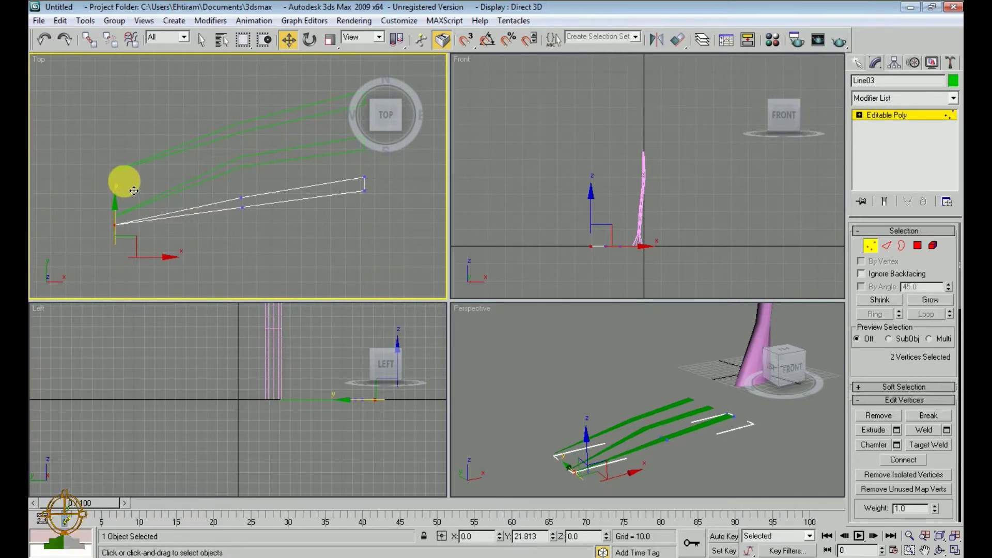
left_click(316, 252)
scroll(341, 257, "down", 2)
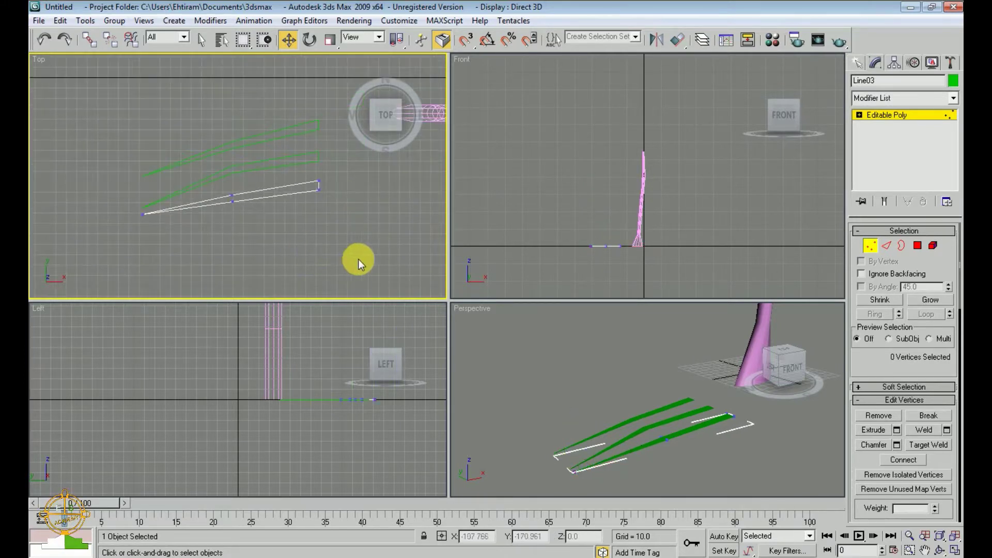
left_click(870, 247)
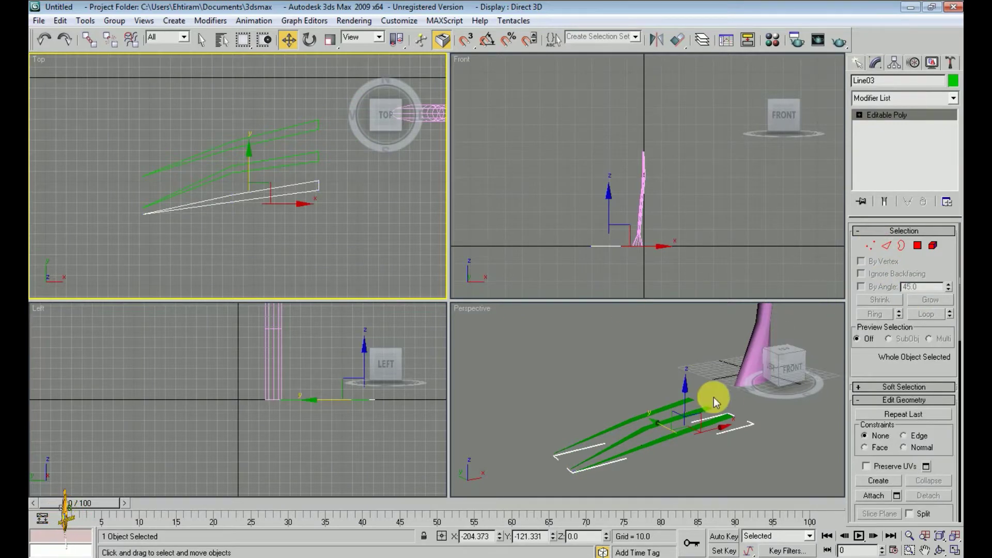
Step: Enlarge the Perspective viewport and shift-drag the blade to start cloning Line04
middle_click_drag(714, 398, 696, 387)
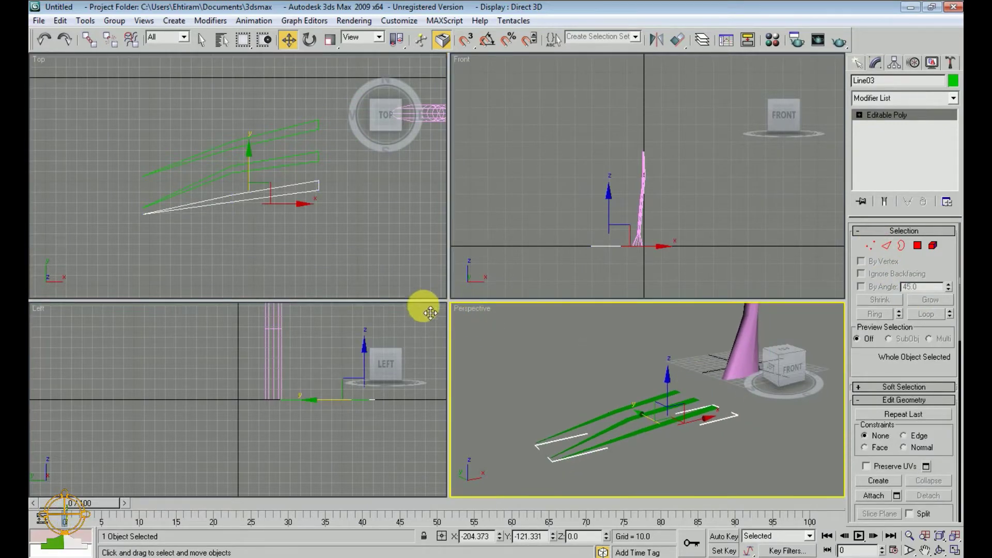
left_click_drag(457, 308, 424, 324)
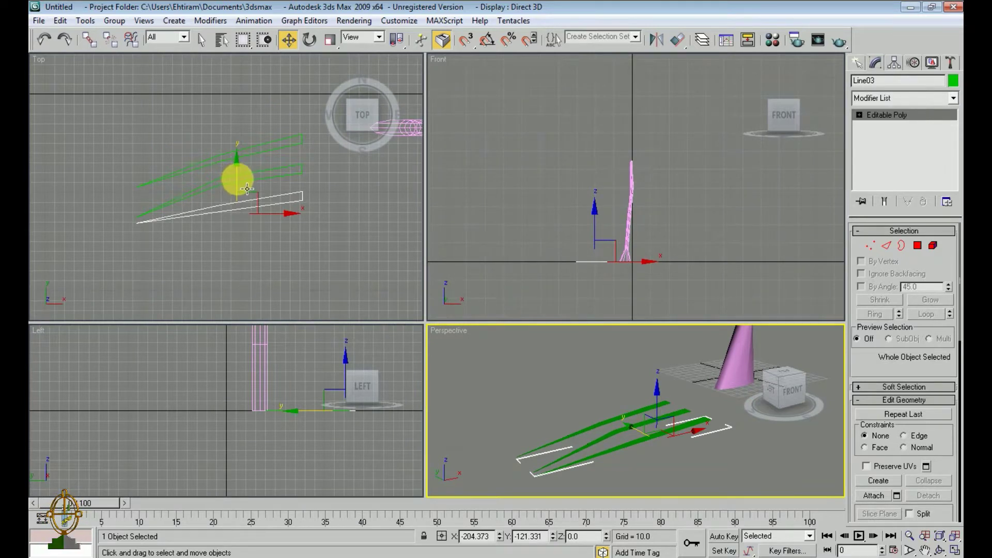
left_click_drag(247, 189, 243, 220, "shift")
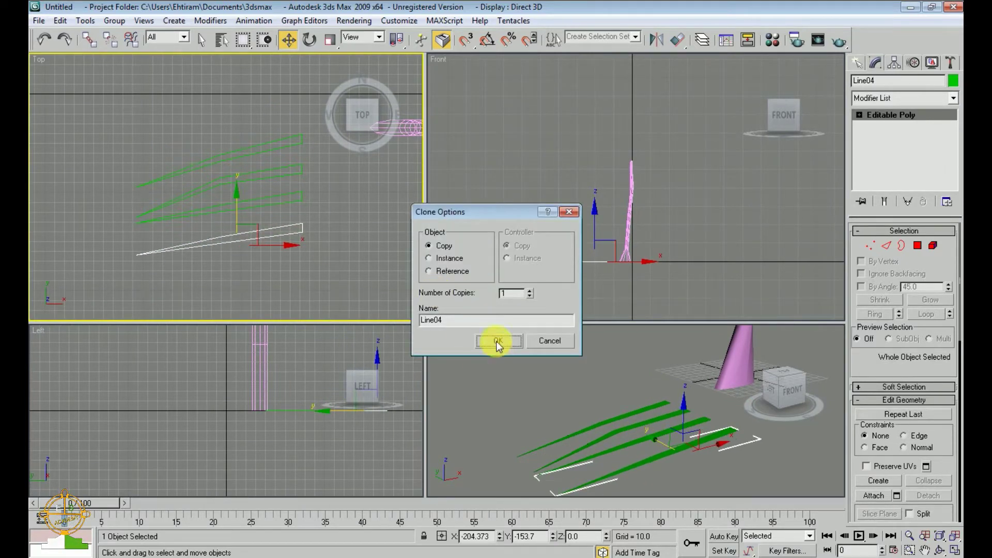
Step: Create the fourth leaf blade Line04 and lower its middle vertices slightly
left_click(496, 341)
left_click(871, 246)
scroll(326, 262, "up", 2)
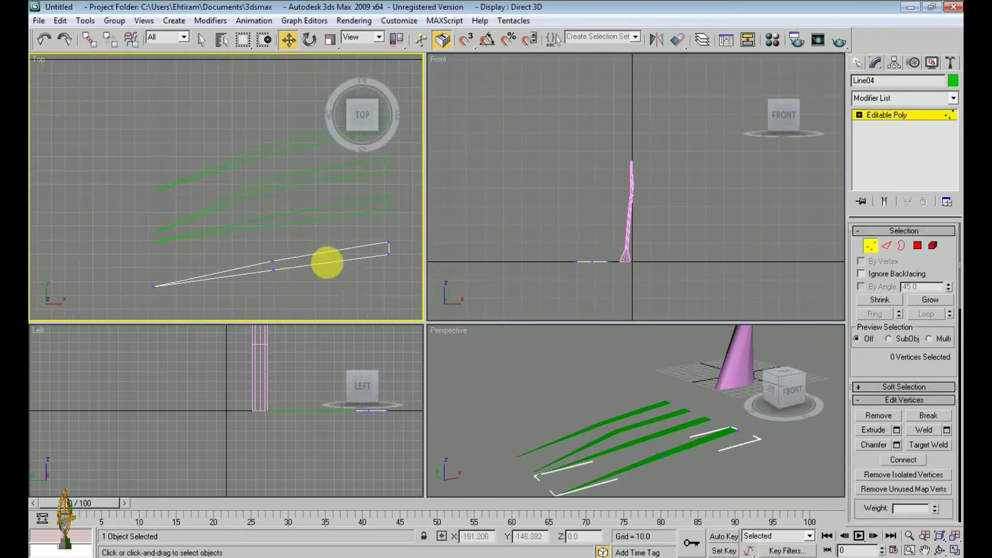
middle_click_drag(294, 274, 293, 264)
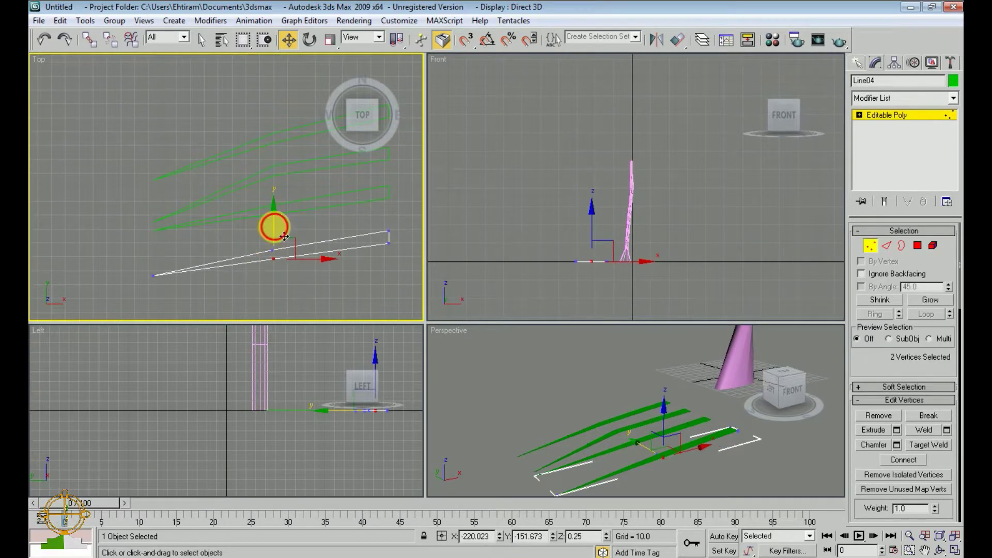
left_click_drag(284, 237, 273, 214)
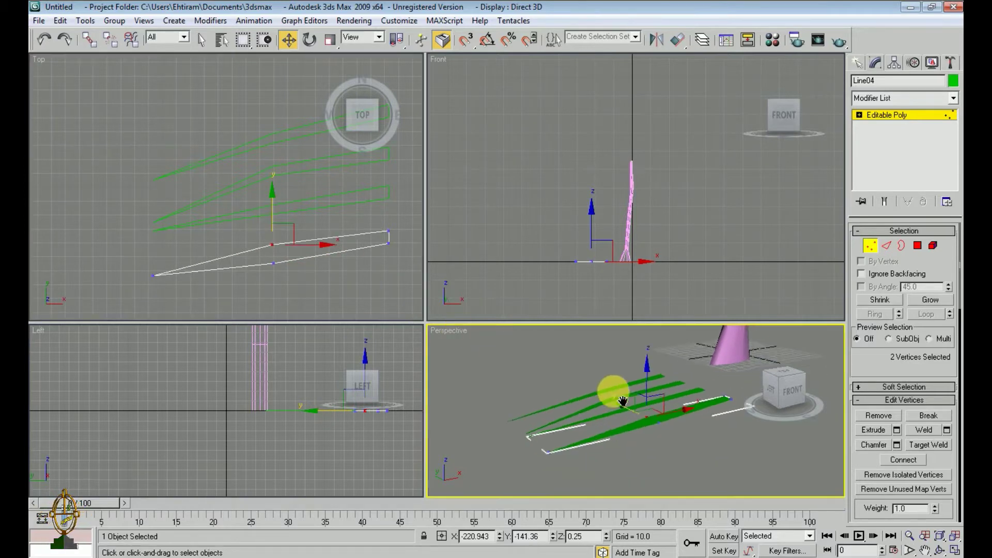
scroll(579, 409, "down", 2)
left_click(668, 465)
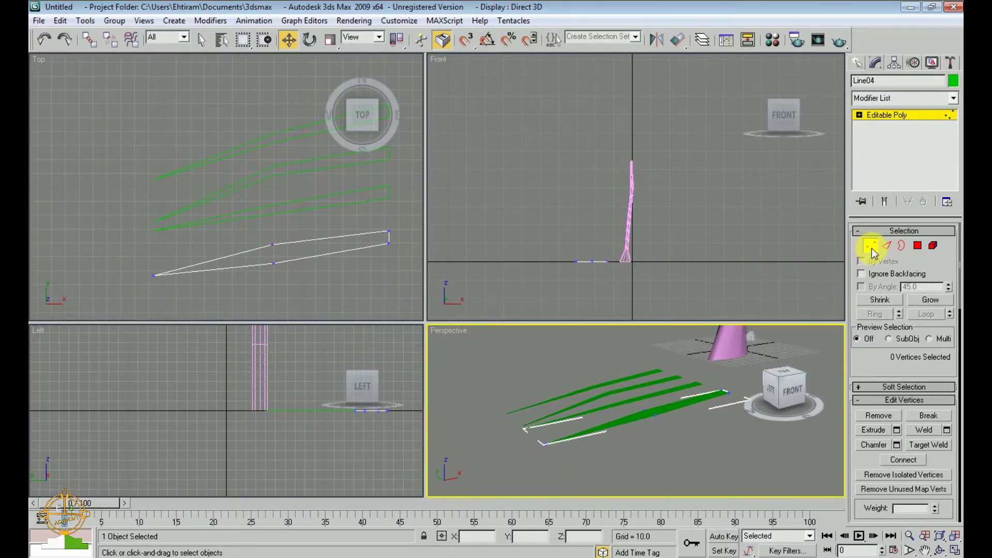
middle_click_drag(410, 271, 350, 278)
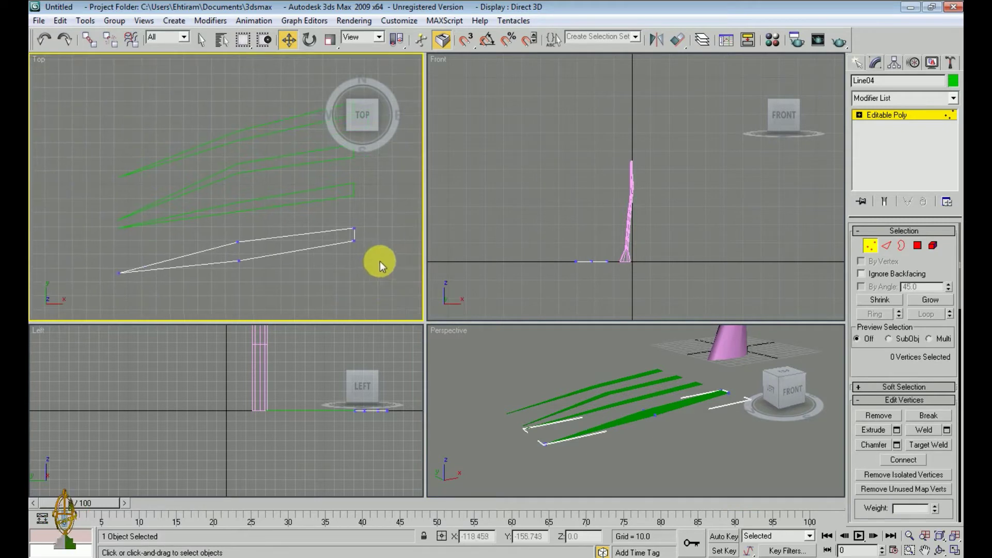
Step: Scale down the broad-end vertices of Line04
left_click(871, 247)
middle_click_drag(317, 277, 310, 287)
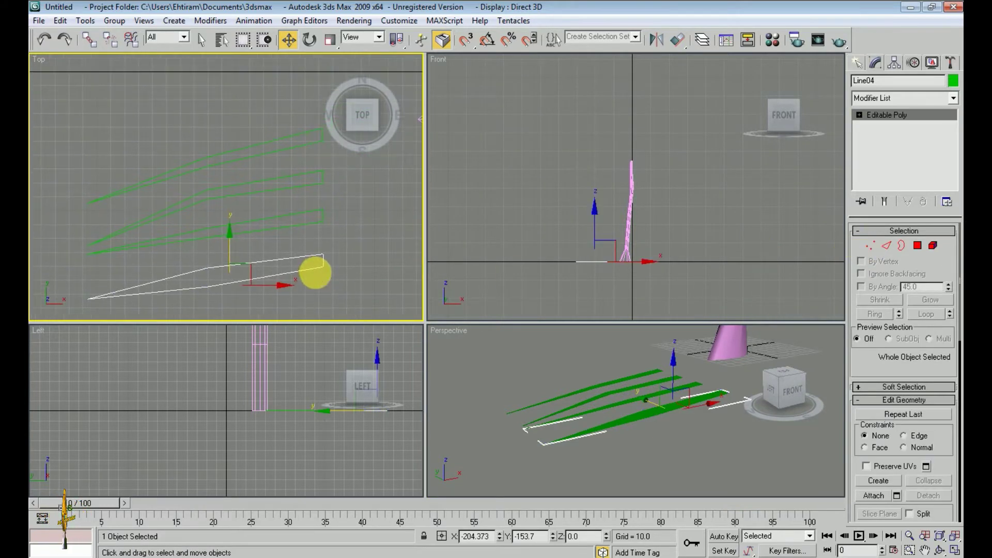
left_click(871, 246)
left_click_drag(315, 269, 317, 270)
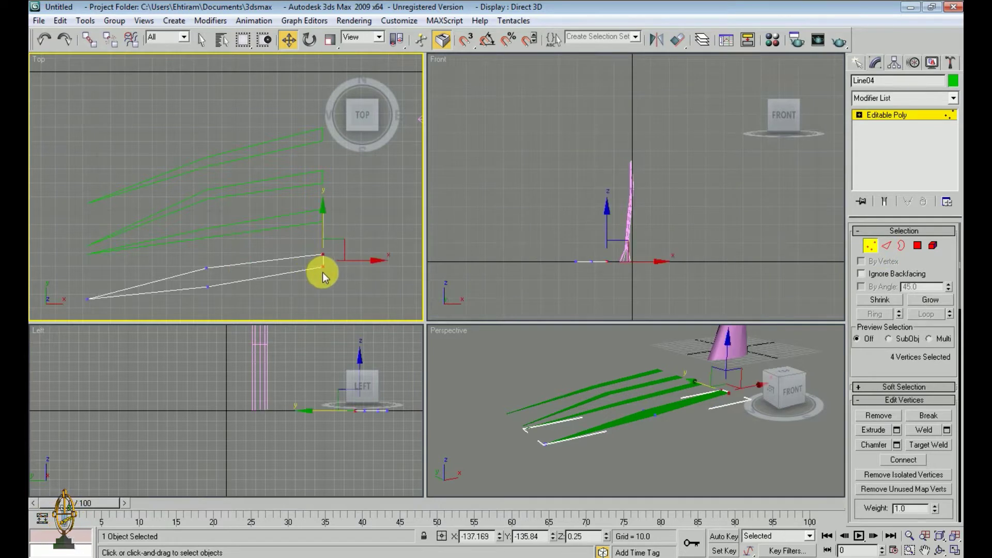
key("r")
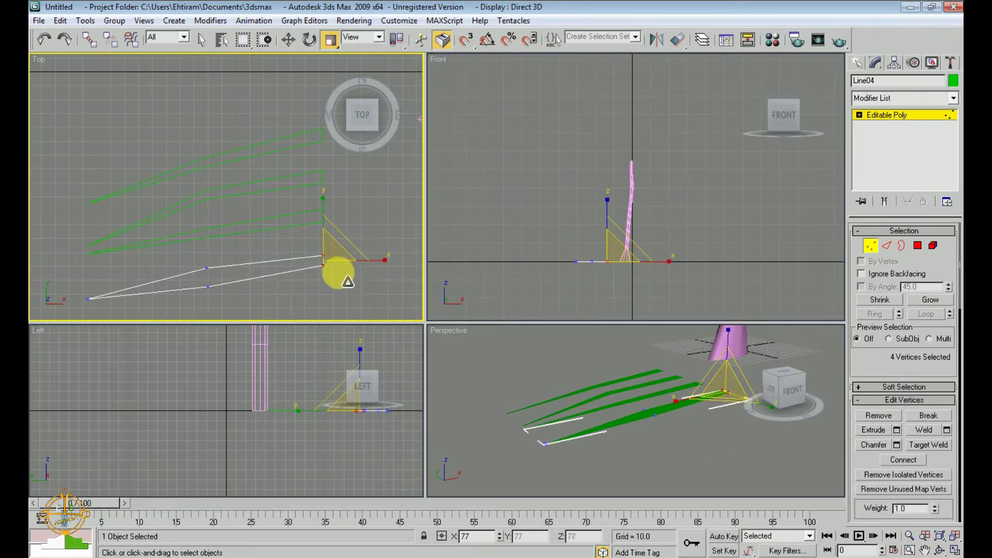
left_click(338, 280)
middle_click_drag(344, 278, 341, 283)
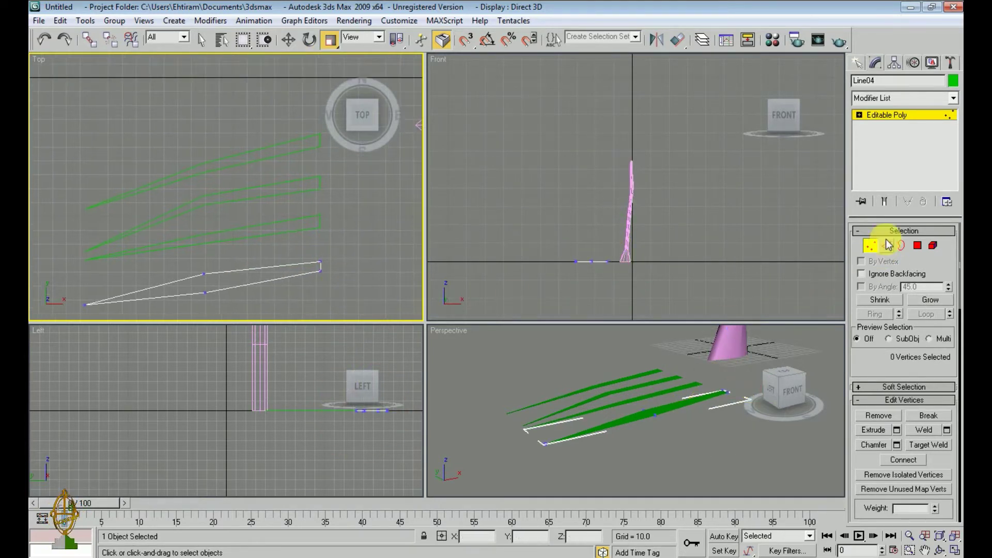
left_click(870, 247)
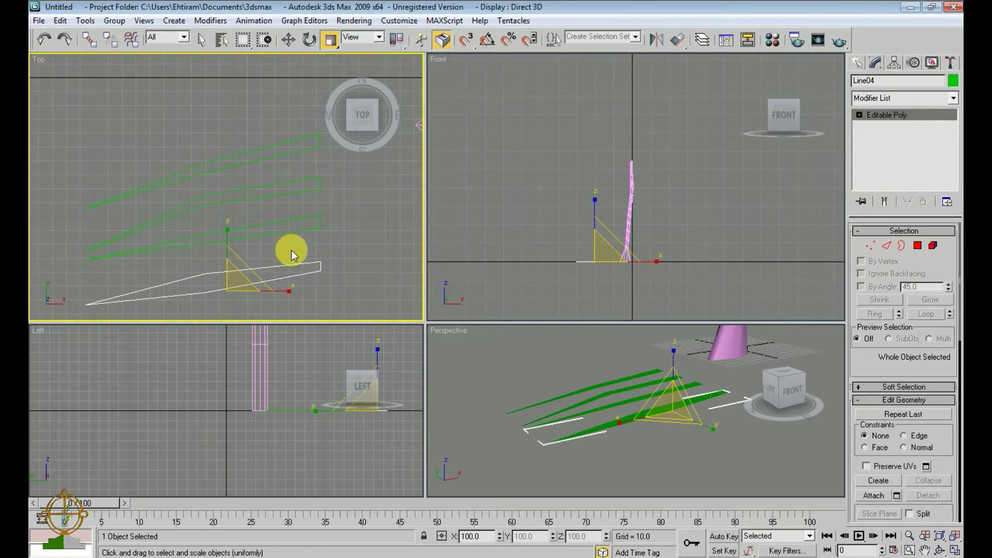
Step: Scale down the broad-end vertices of the third blade, Line03
left_click(288, 230)
left_click(871, 247)
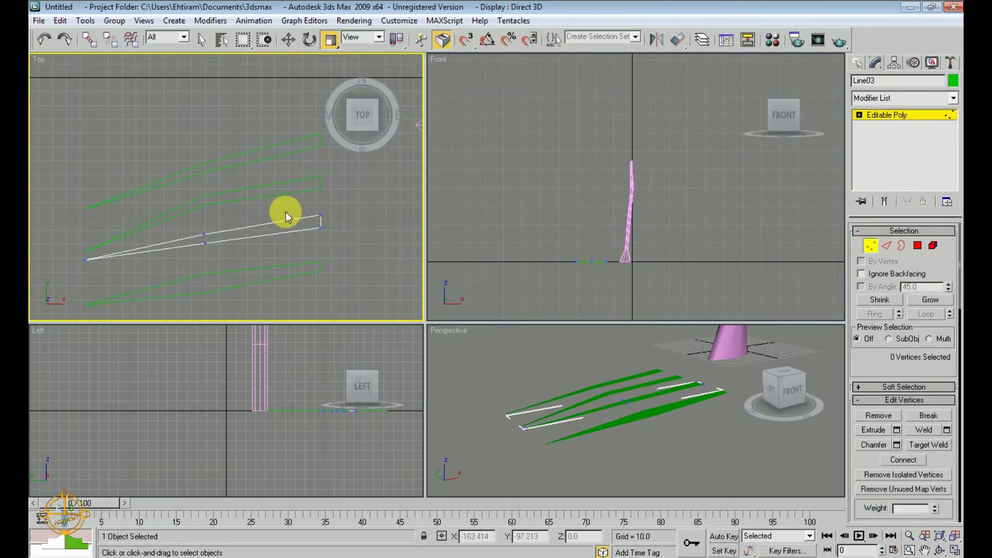
left_click_drag(330, 207, 312, 232)
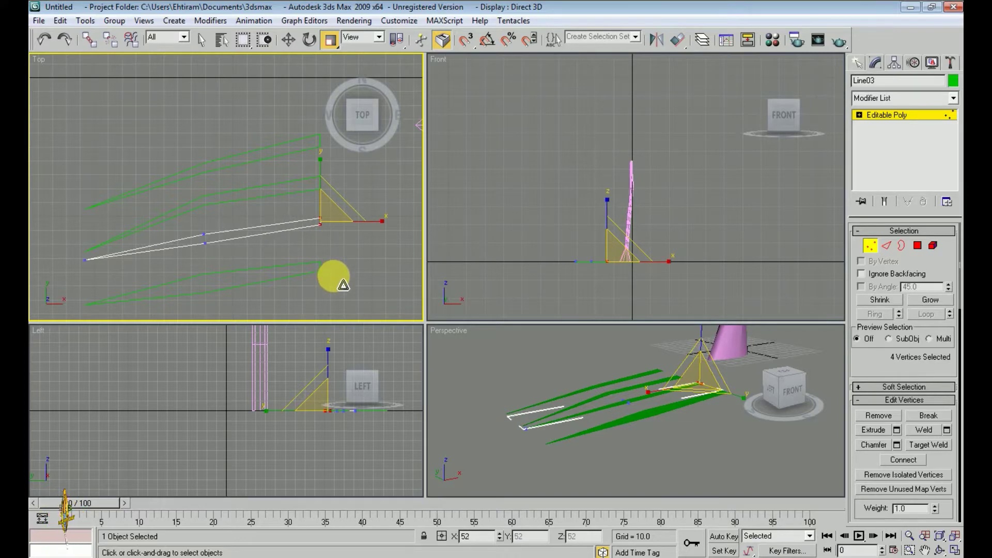
left_click(354, 254)
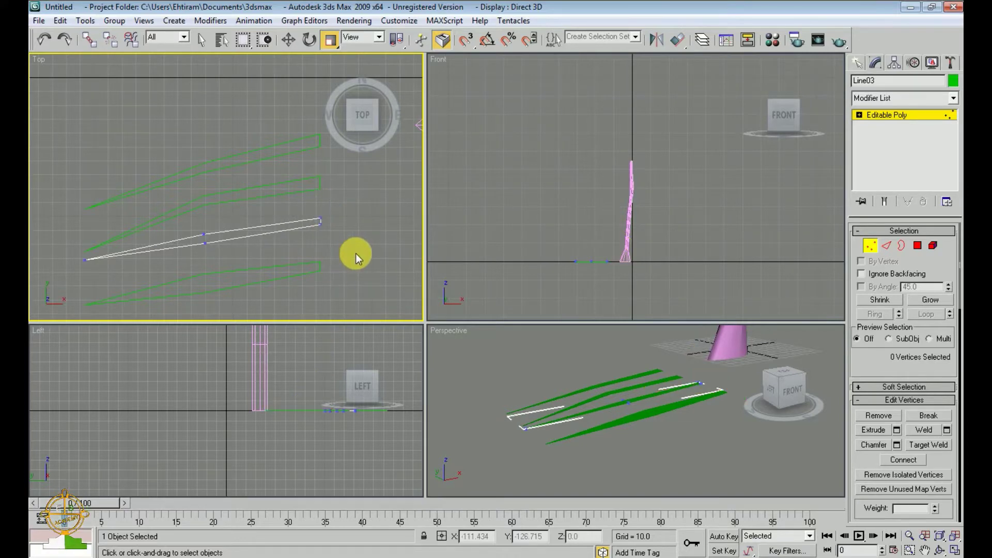
left_click(871, 248)
Step: Scale Line02's far-end tip vertices down to 53%
middle_click_drag(304, 228, 310, 226)
left_click(306, 219)
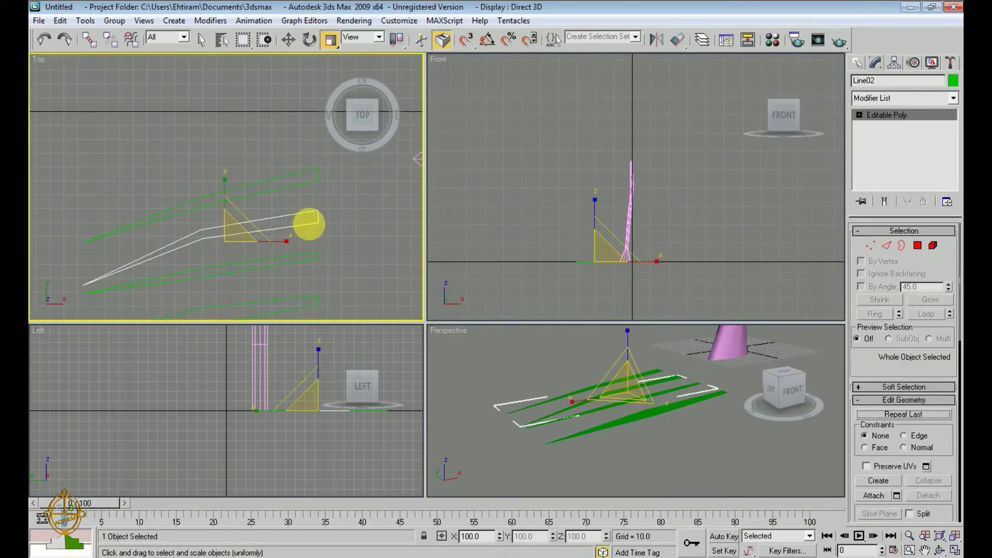
left_click(872, 247)
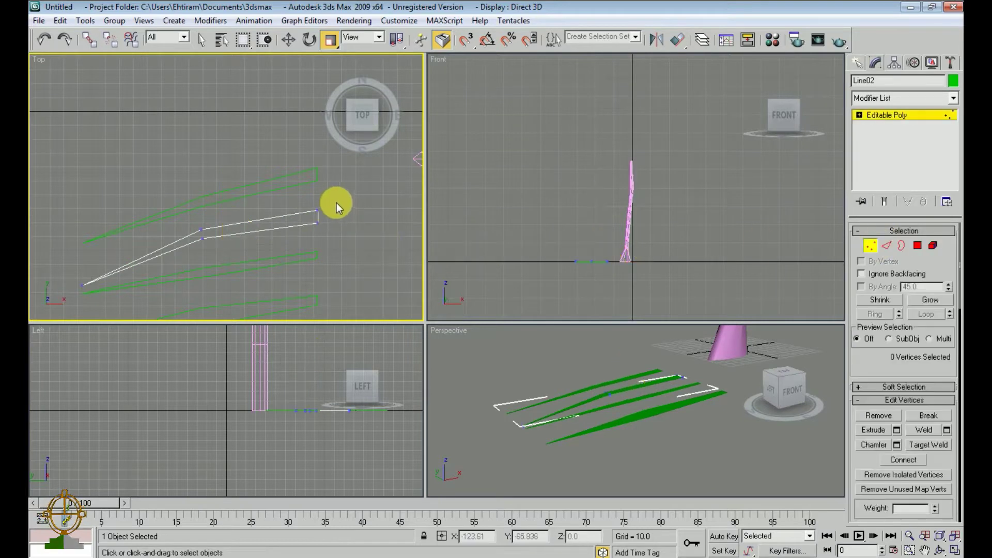
left_click_drag(311, 237, 311, 238)
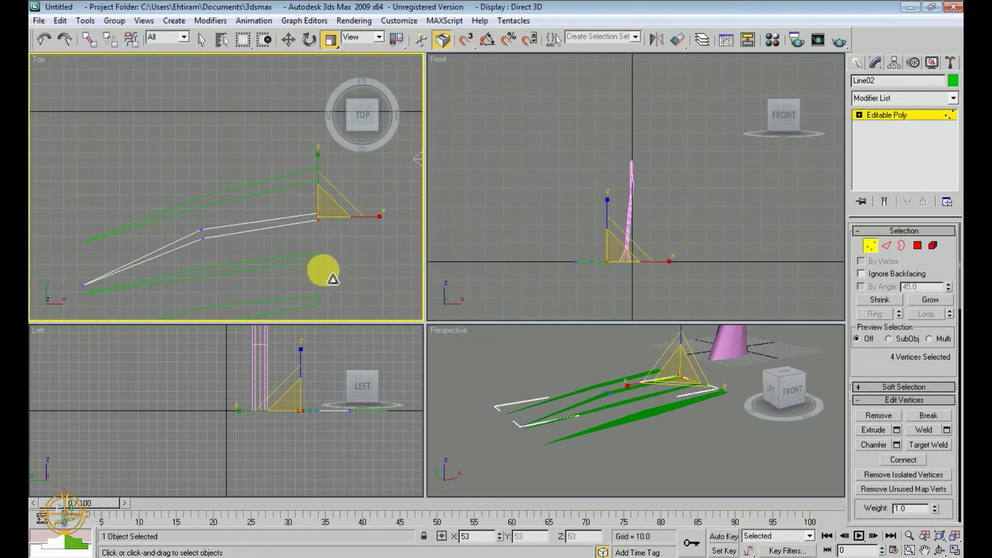
left_click(346, 231)
middle_click_drag(346, 232, 345, 256)
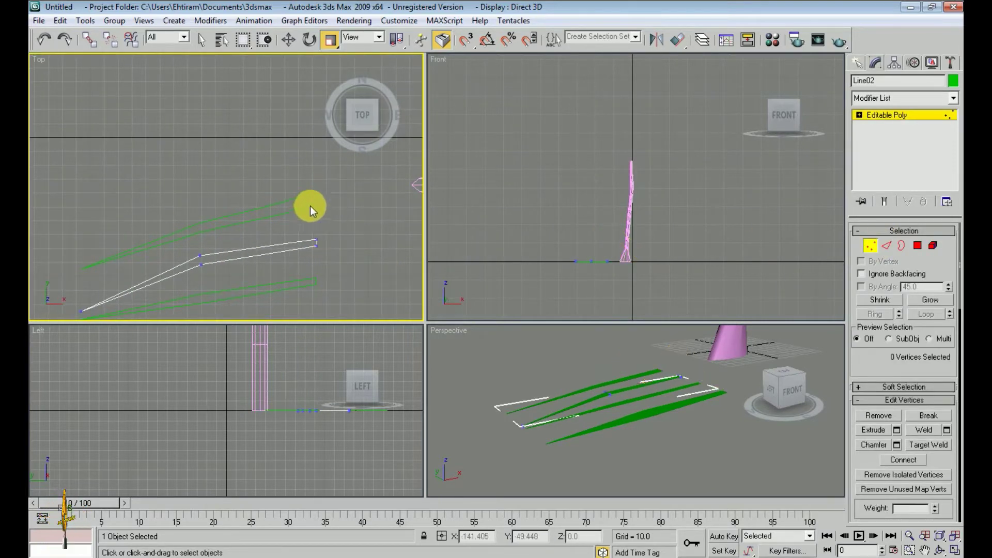
left_click(871, 246)
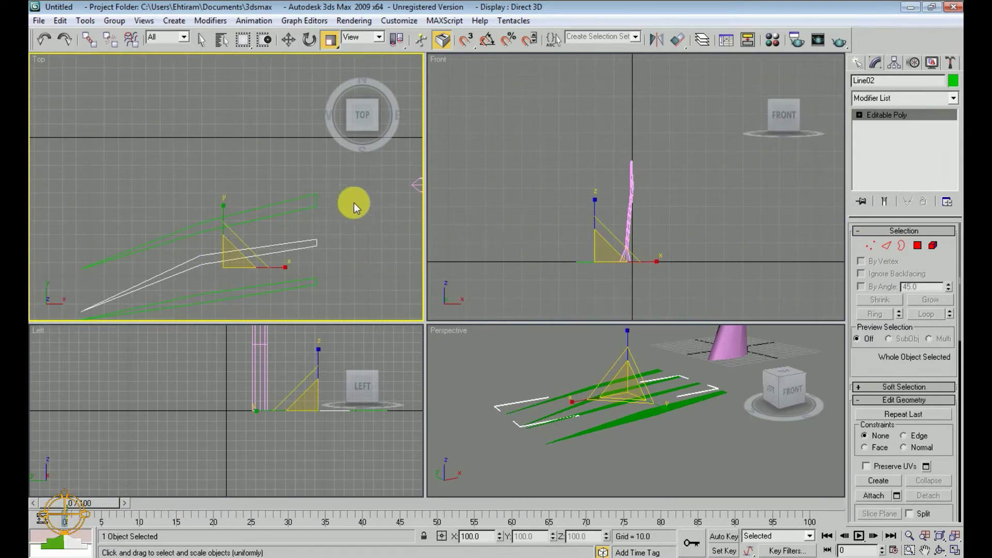
Step: Scale Line01's far-end tip vertices down to 84%
left_click(318, 206)
left_click(872, 246)
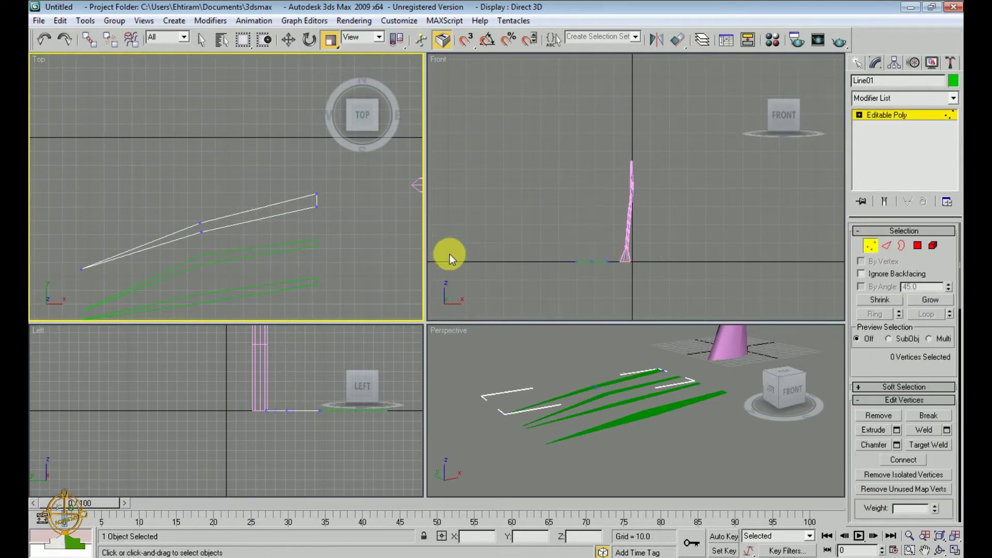
left_click_drag(323, 199, 316, 201)
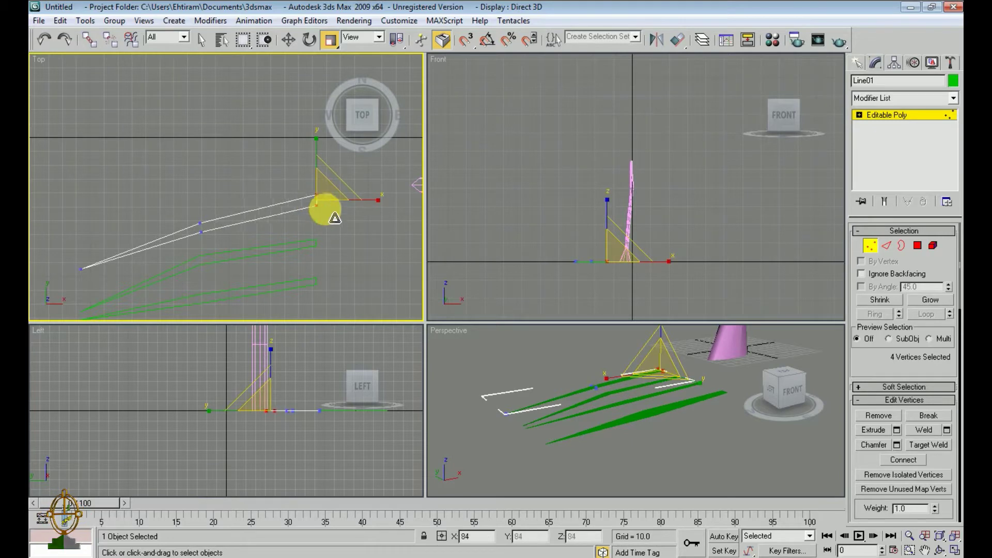
left_click(342, 249)
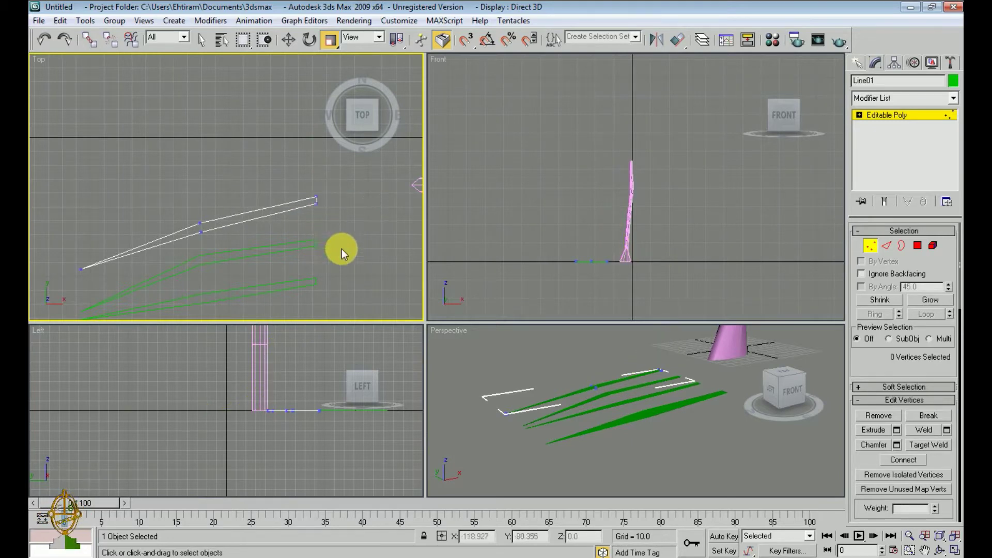
left_click(872, 246)
middle_click_drag(729, 381, 667, 385, "alt")
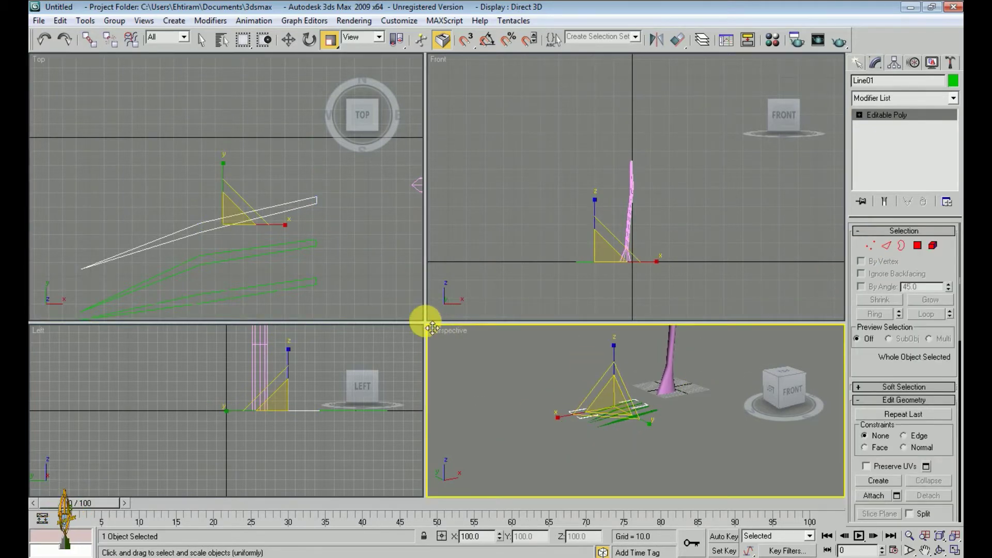
Step: Enlarge the Perspective viewport and put the pink Cylinder01 trunk into Vertex sub-object mode
left_click_drag(432, 328, 391, 215)
mouse_move(601, 348)
middle_mouse_down()
mouse_move(670, 405)
mouse_move(679, 426)
middle_mouse_up()
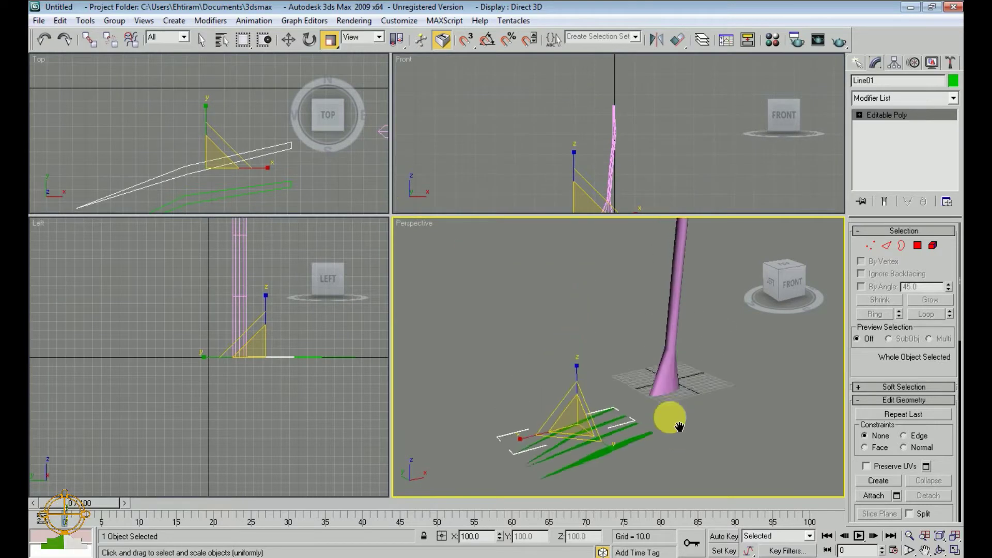
scroll(641, 438, "down", 3)
left_click(635, 399)
scroll(644, 412, "up", 3)
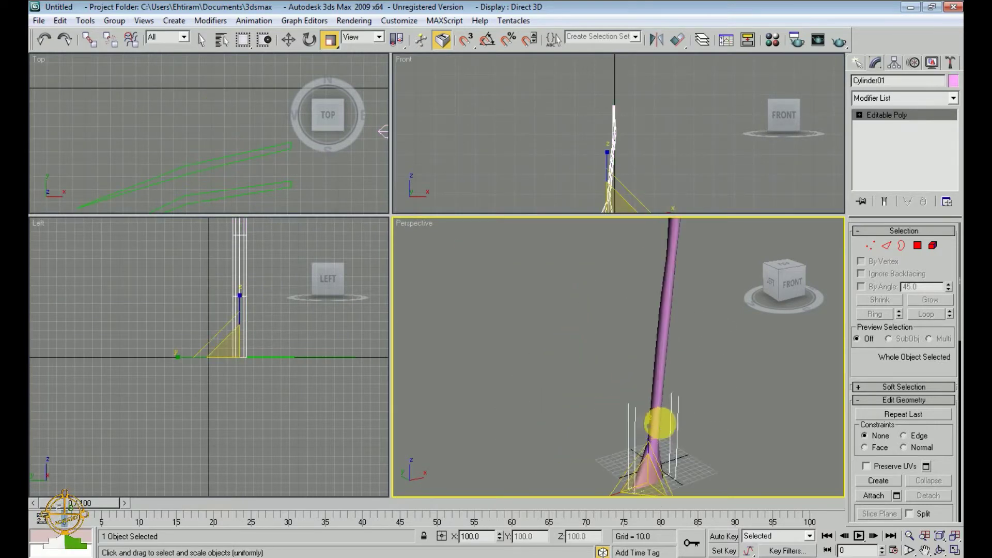
scroll(658, 421, "up", 2)
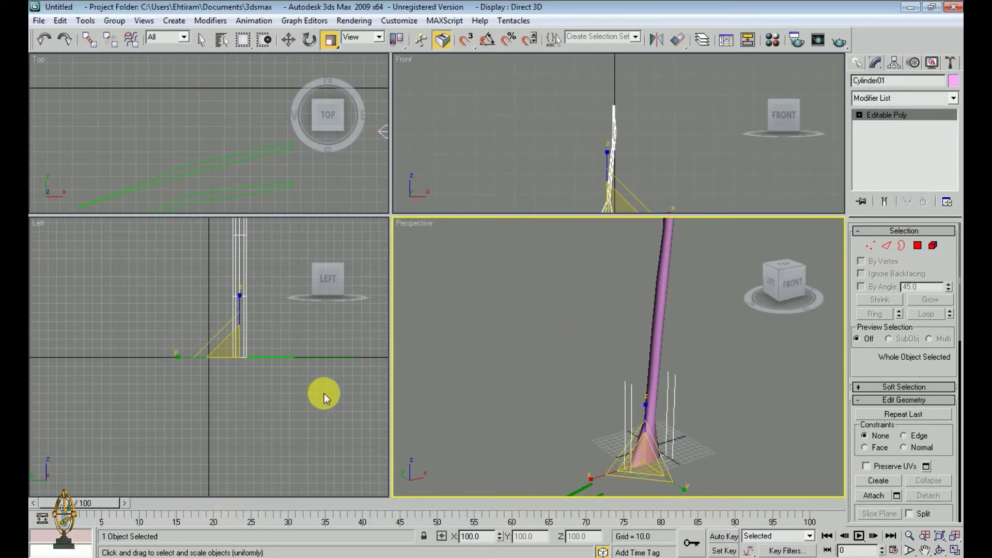
middle_click_drag(324, 393, 305, 447)
mouse_move(668, 438)
middle_mouse_down("alt")
mouse_move(680, 454)
mouse_move(720, 421)
mouse_move(642, 443)
mouse_move(670, 451)
mouse_move(646, 421)
mouse_move(646, 392)
mouse_move(629, 405)
mouse_move(616, 393)
middle_mouse_up("alt")
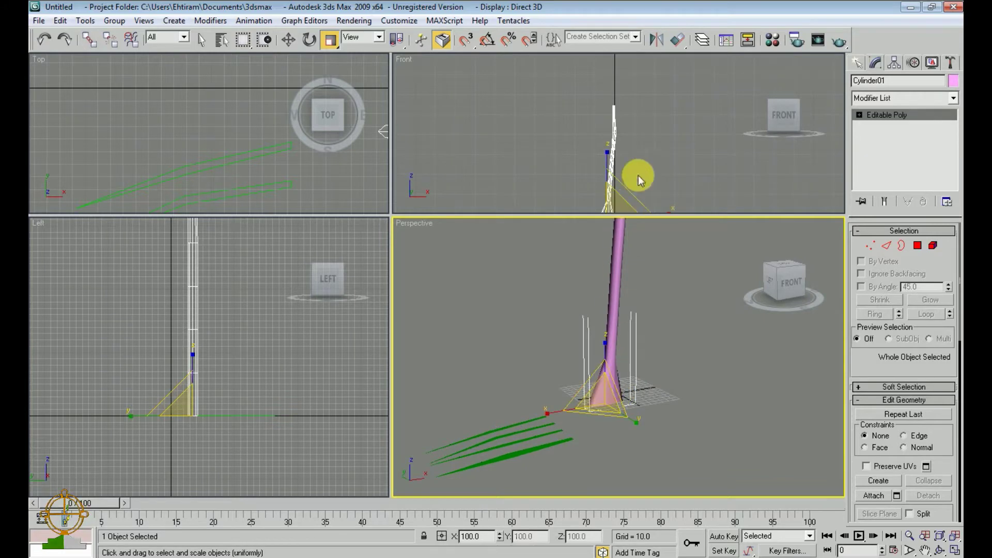
middle_click(641, 155)
middle_click(679, 257)
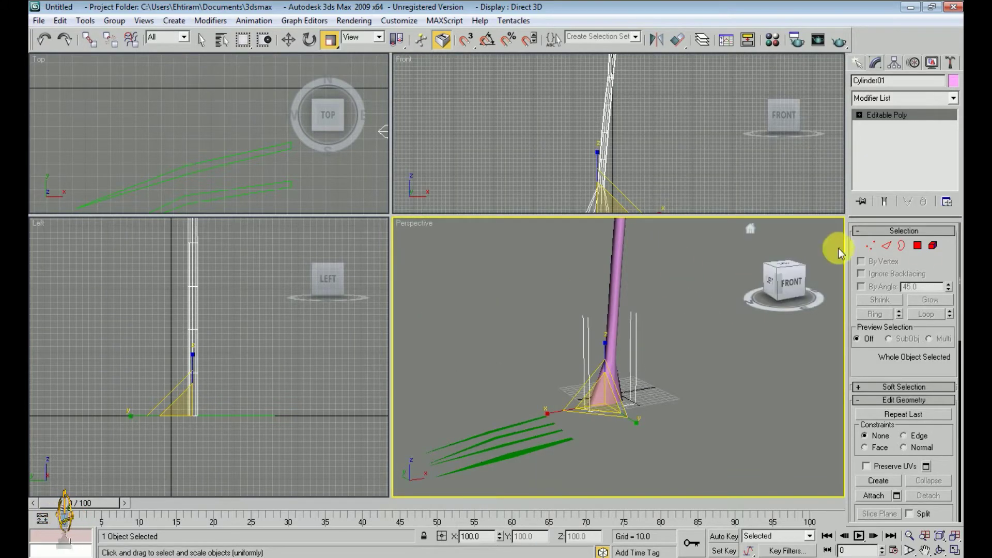
left_click(873, 247)
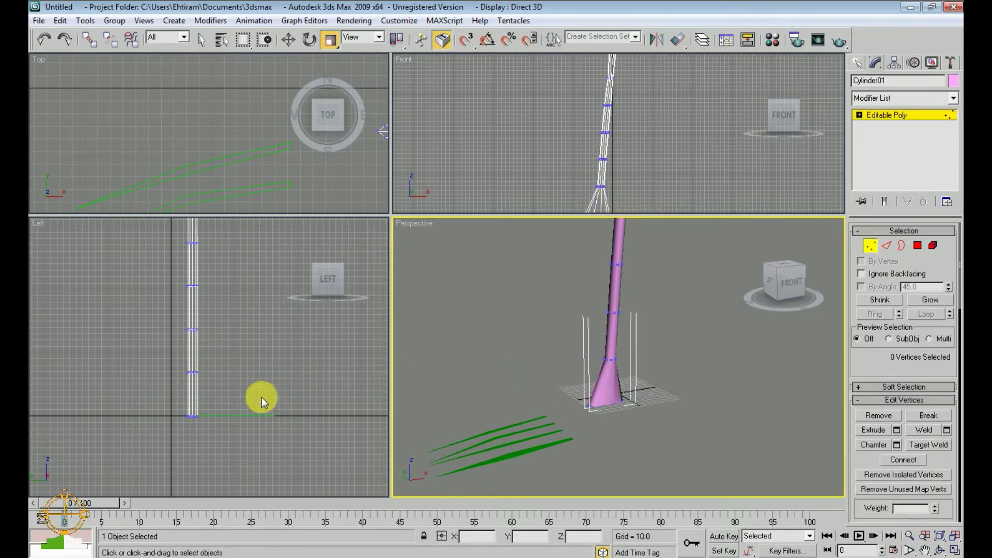
Step: Scale the trunk's bottom vertex ring outward to flare the base, nudging it along X
mouse_move(165, 438)
left_mouse_down()
mouse_move(222, 408)
mouse_move(288, 423)
mouse_move(355, 421)
mouse_move(388, 406)
left_mouse_up()
mouse_move(569, 449)
middle_mouse_down()
mouse_move(580, 459)
mouse_move(507, 442)
mouse_move(544, 455)
mouse_move(523, 459)
mouse_move(532, 463)
mouse_move(543, 433)
mouse_move(559, 460)
middle_mouse_up()
key("w")
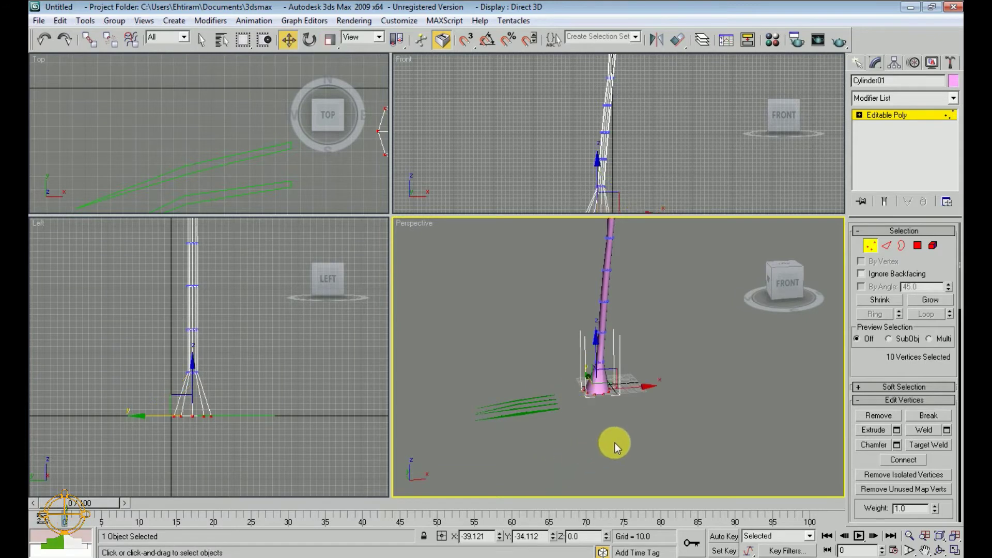
left_click_drag(654, 398, 659, 396)
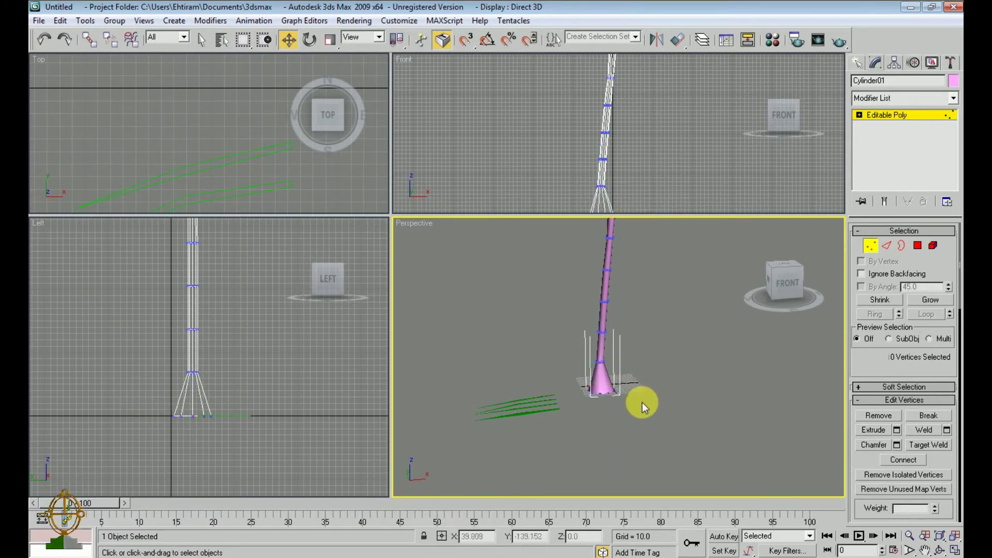
left_click(872, 247)
middle_click_drag(705, 406, 690, 454)
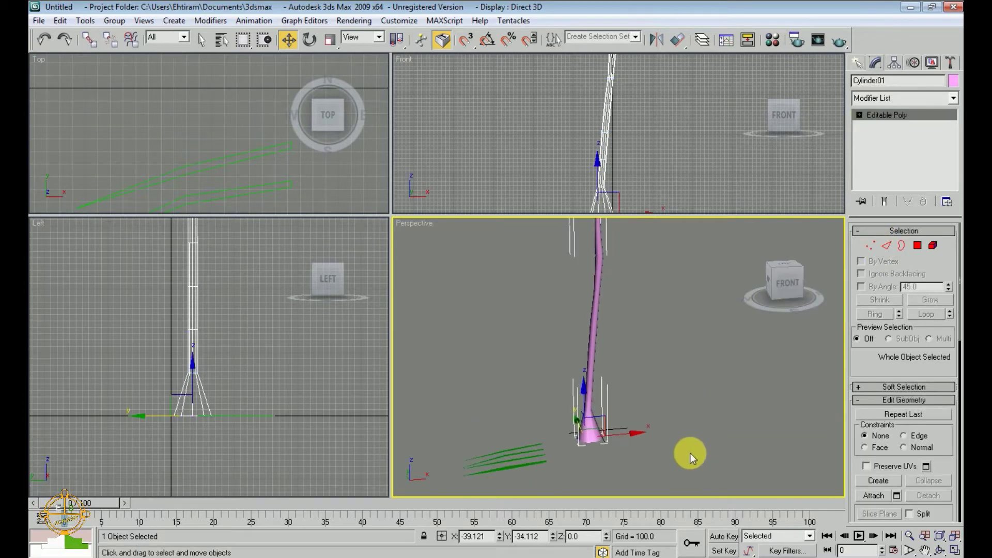
scroll(676, 443, "down", 2)
Step: Give Cylinder01 the brown object colour ACI #34
left_click(953, 81)
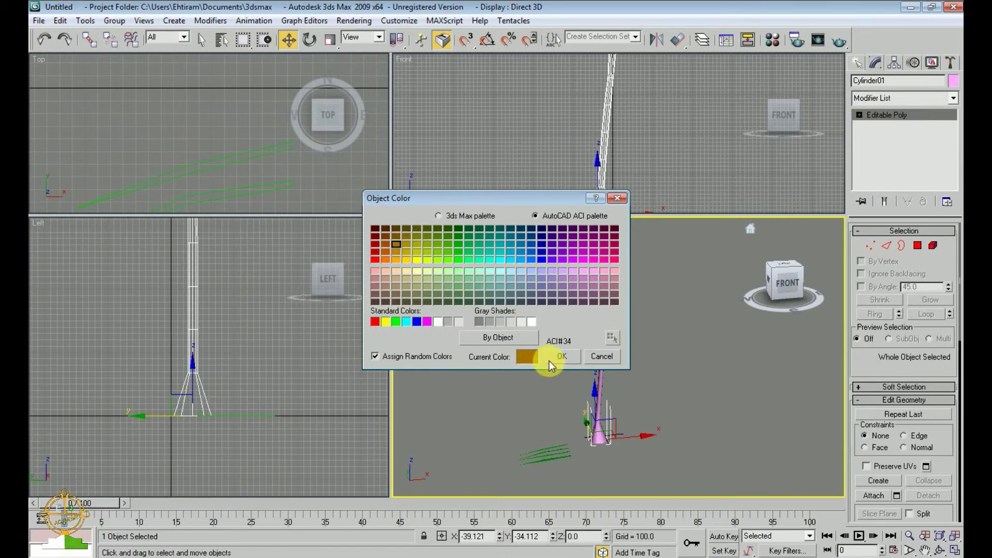
left_click(562, 356)
left_click(659, 352)
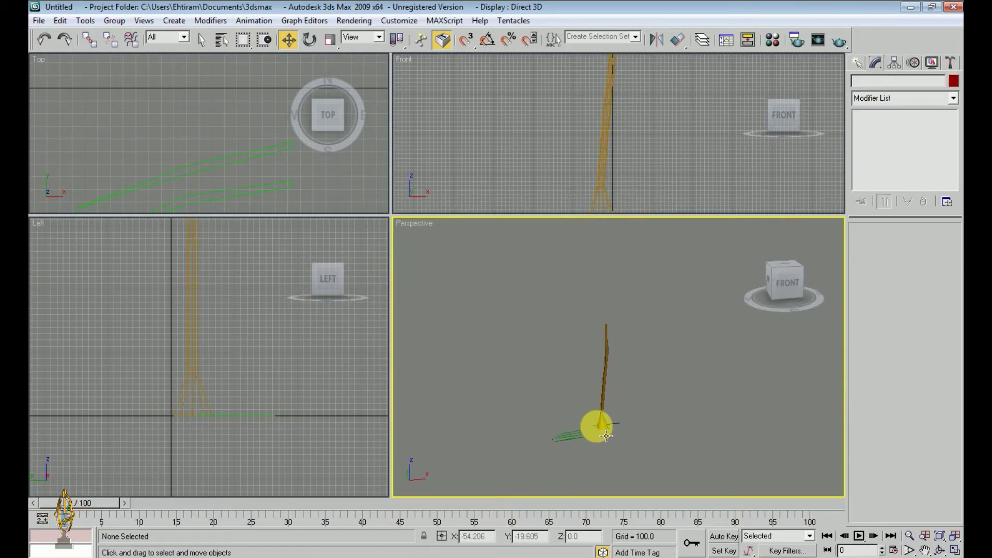
Step: Enlarge the Top viewport to fill most of the workspace
middle_click_drag(606, 435, 620, 405)
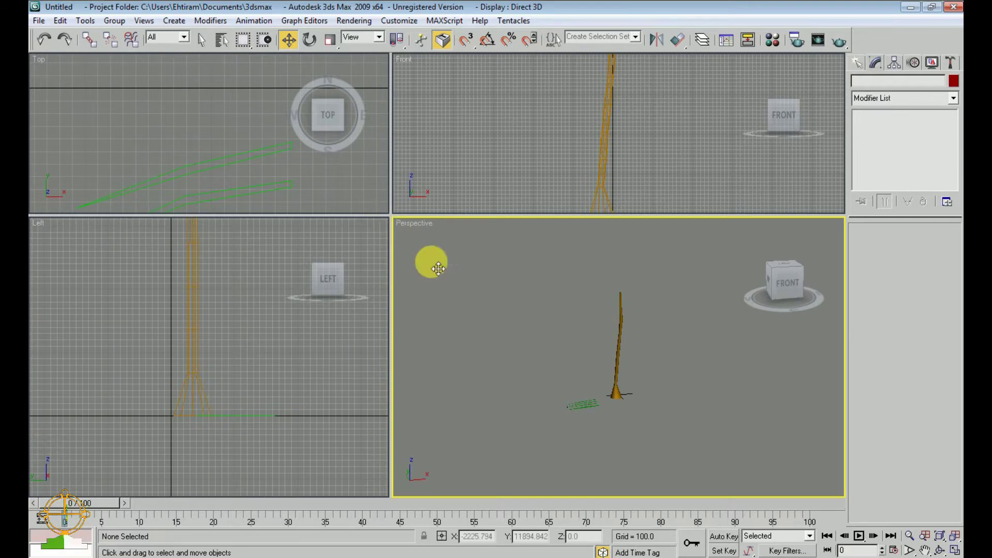
left_click_drag(397, 224, 605, 379)
scroll(424, 284, "up", 3)
scroll(393, 263, "up", 2)
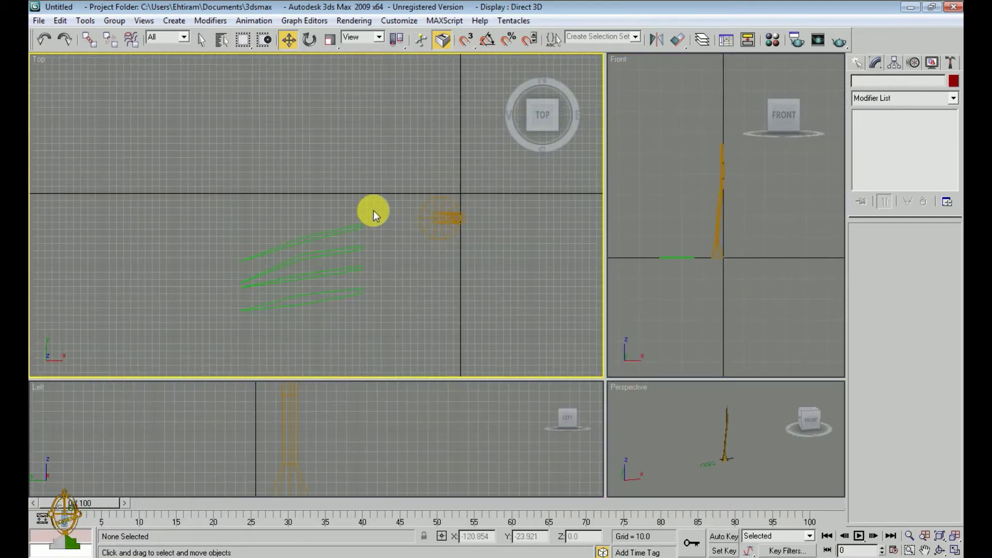
Step: Raise Line01 to the trunk top and tilt it outward like a frond
left_click_drag(359, 226, 437, 220)
left_click(714, 250)
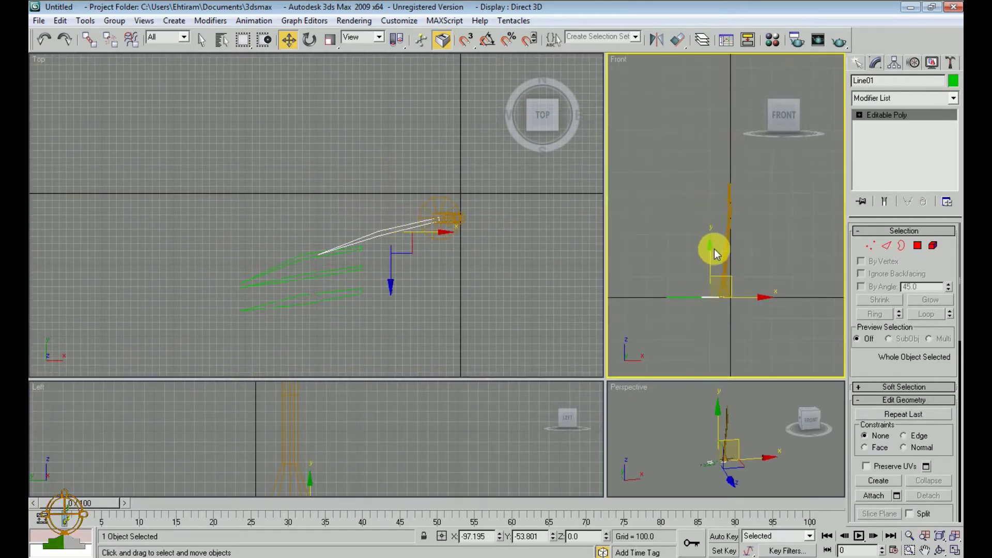
left_click_drag(714, 249, 689, 142)
scroll(724, 202, "up", 3)
scroll(734, 206, "up", 2)
left_click_drag(747, 215, 756, 224)
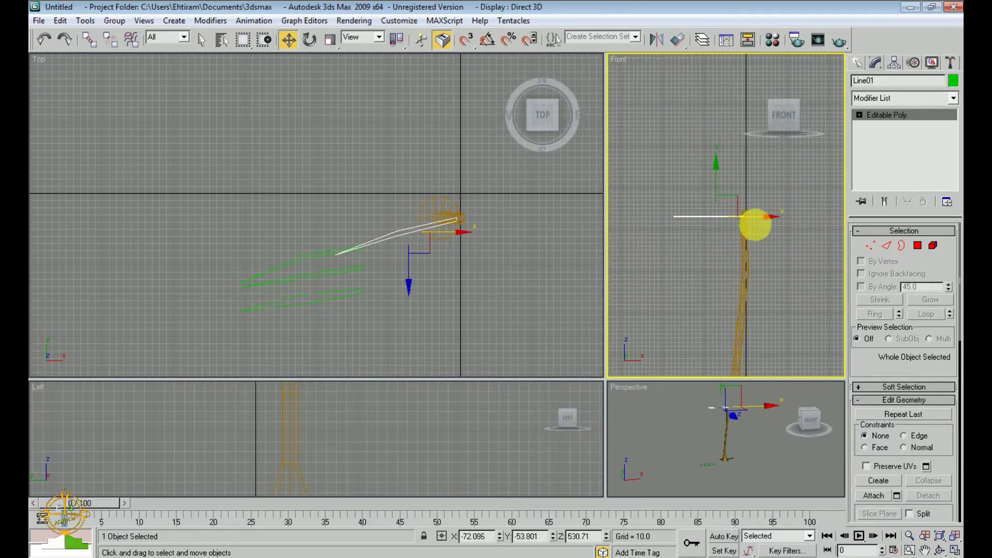
middle_click_drag(756, 224, 726, 228)
key("e")
left_click_drag(664, 203, 660, 305)
key("w")
left_click_drag(711, 191, 745, 224)
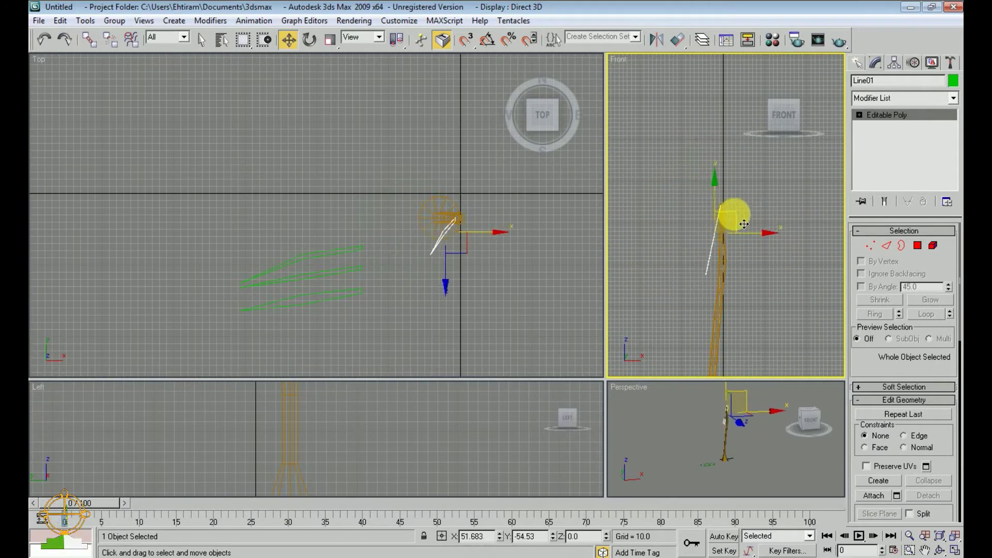
Step: Move Line02 toward the trunk top
mouse_move(316, 250)
left_mouse_down()
mouse_move(423, 225)
mouse_move(453, 229)
mouse_move(420, 192)
left_mouse_up()
key("e")
key("w")
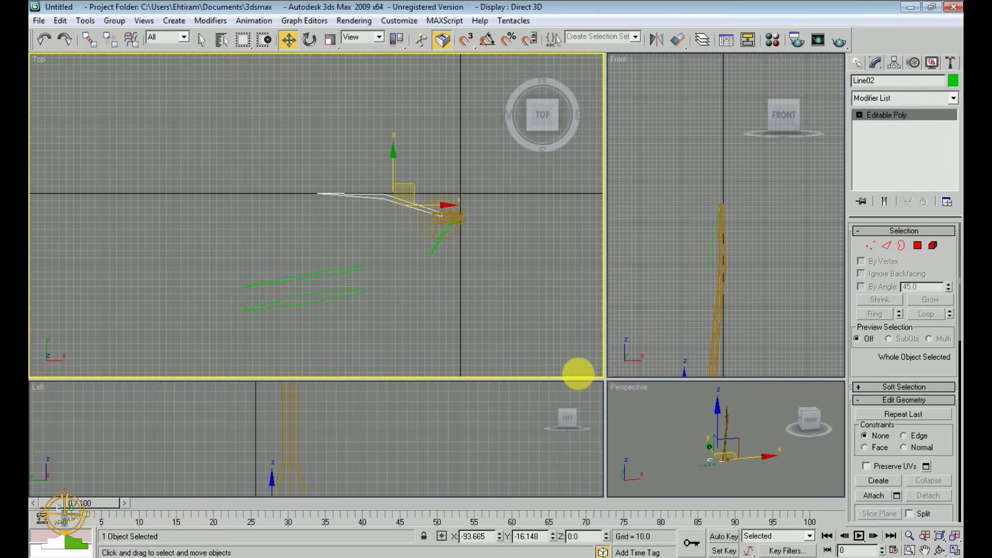
Step: Raise the selected leaf strip to the trunk top and tilt it outward
left_click_drag(605, 380, 489, 353)
left_click_drag(671, 448, 717, 387)
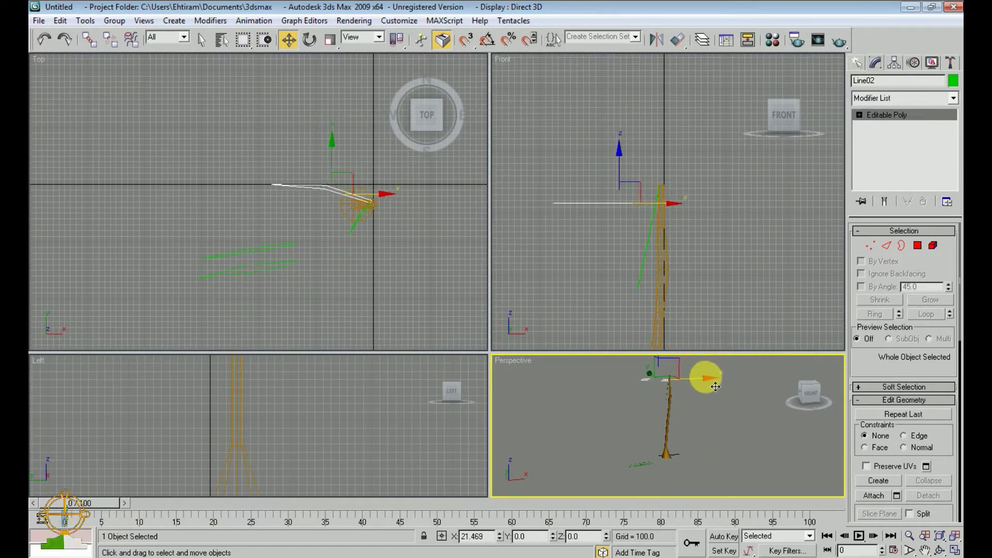
left_click_drag(717, 387, 689, 387)
scroll(373, 253, "up", 2)
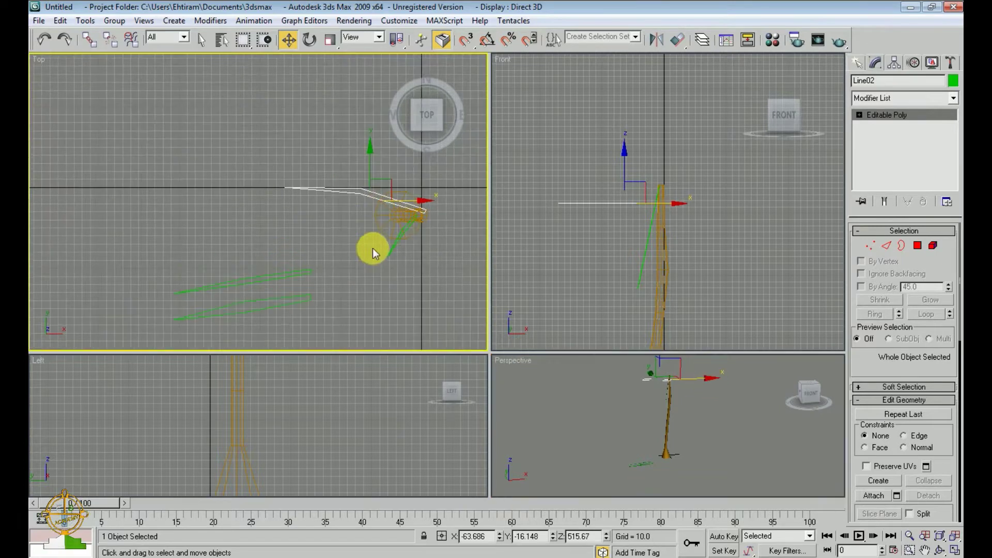
key("e")
mouse_move(707, 455)
left_mouse_down()
mouse_move(619, 486)
mouse_move(609, 505)
left_mouse_up()
key("w")
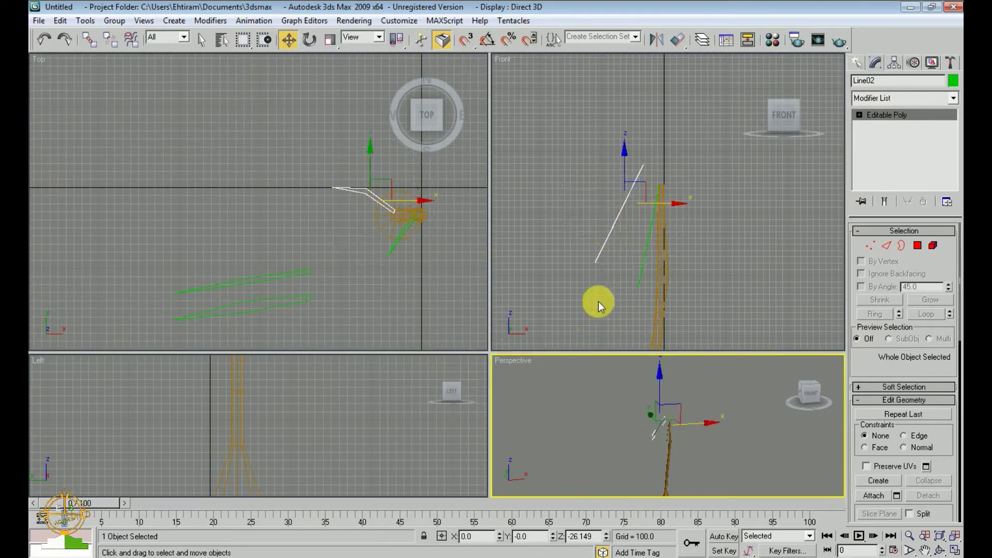
mouse_move(665, 218)
left_mouse_down()
mouse_move(699, 239)
mouse_move(688, 239)
left_mouse_up()
Step: Move Line03 up onto the trunk top and adjust its angle
left_click(276, 272)
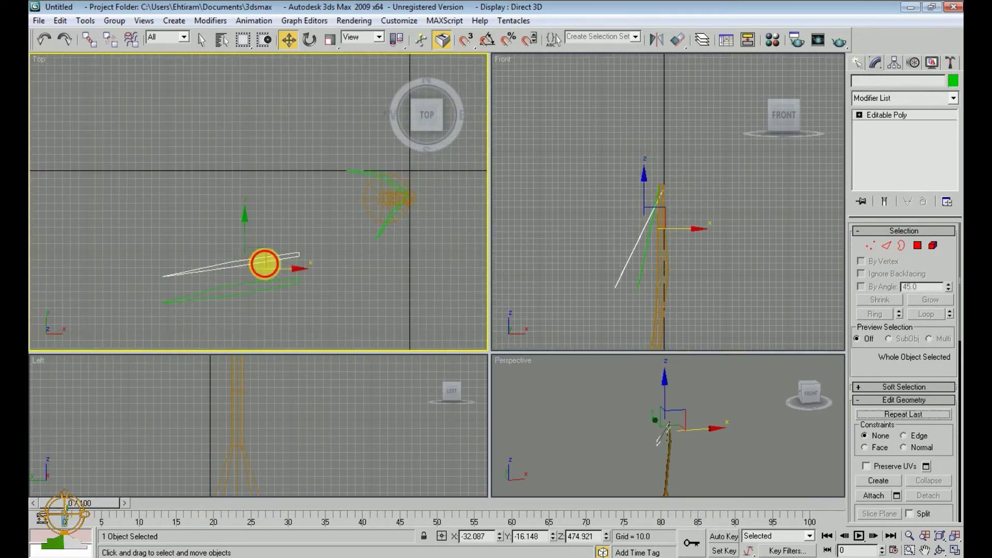
mouse_move(283, 268)
left_mouse_down()
mouse_move(344, 202)
mouse_move(374, 211)
left_mouse_up()
left_click(694, 461)
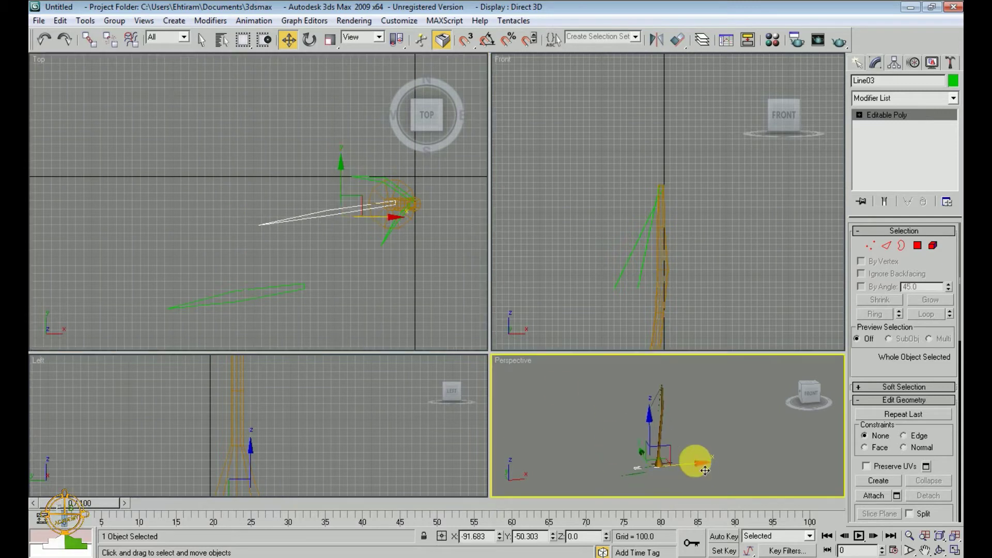
mouse_move(659, 387)
left_mouse_down()
mouse_move(660, 365)
mouse_move(614, 424)
mouse_move(609, 477)
mouse_move(598, 476)
left_mouse_up()
key("e")
key("w")
left_click_drag(347, 204, 420, 213)
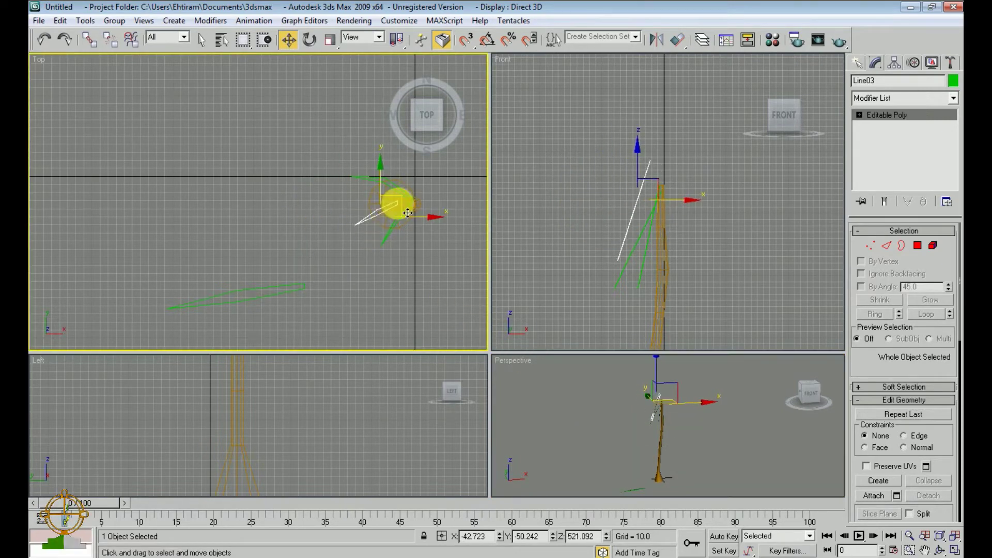
Step: Move Line04 to the trunk centre, turned to point away from the trunk
left_click(256, 290)
middle_click_drag(381, 290, 381, 264)
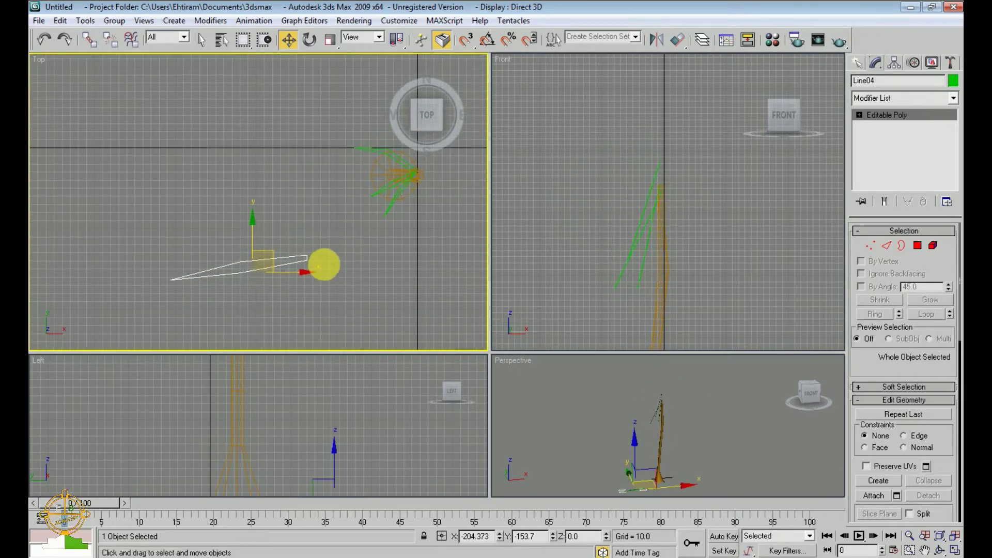
key("e")
key("w")
middle_click_drag(322, 274, 289, 274)
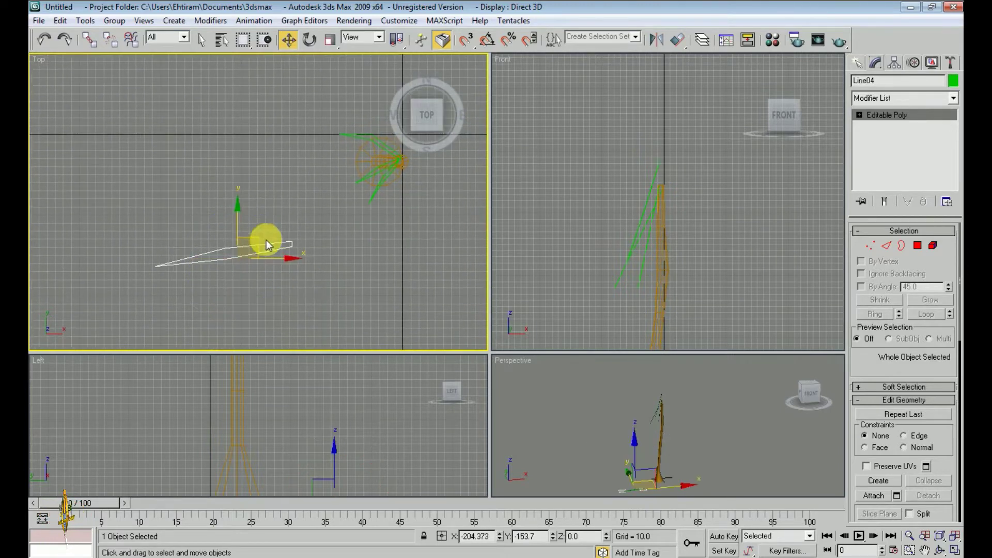
left_click_drag(266, 240, 312, 196)
middle_click_drag(381, 188, 303, 224)
key("e")
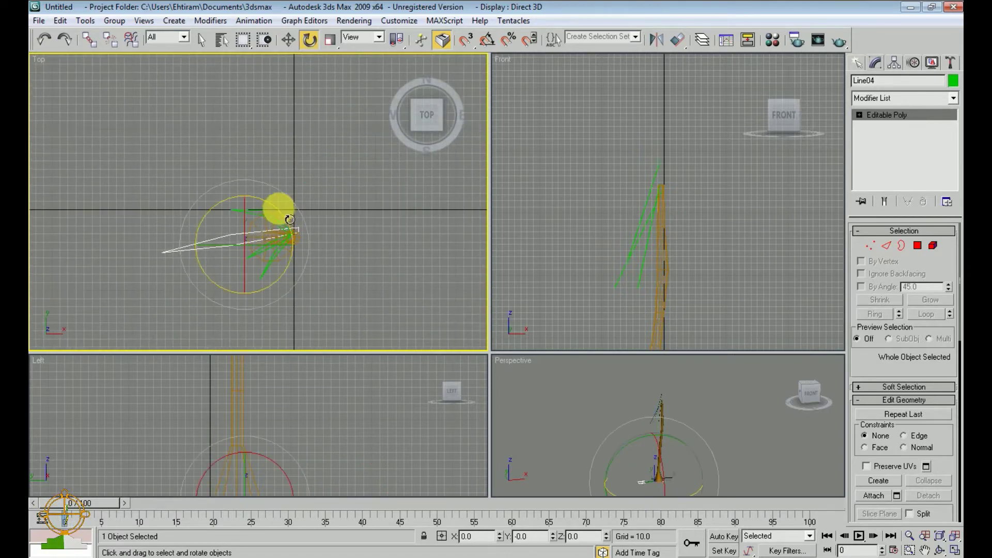
left_click_drag(277, 210, 321, 281)
key("w")
left_click_drag(269, 243, 393, 254)
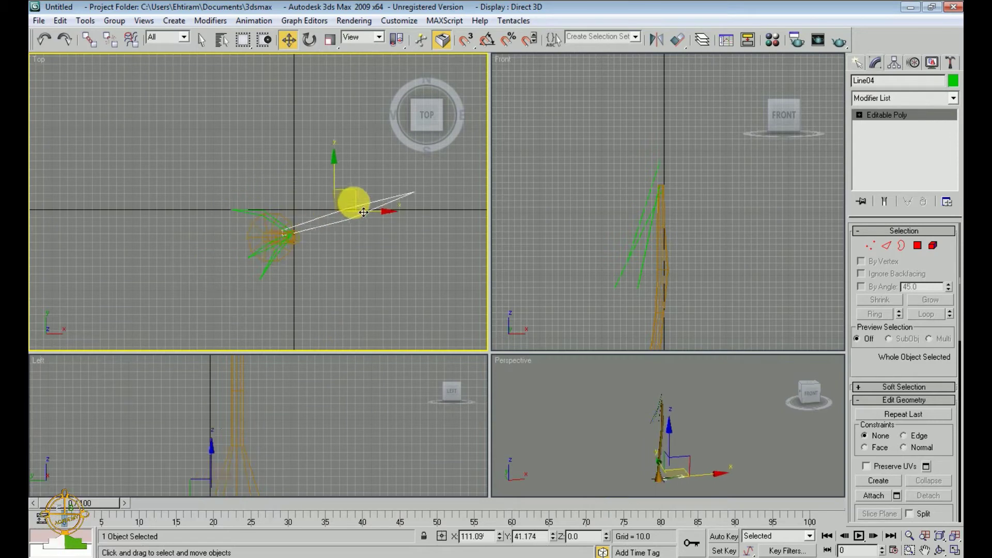
Step: Raise Line04 to the trunk top and tilt it downward like the other leaves
left_click(693, 424)
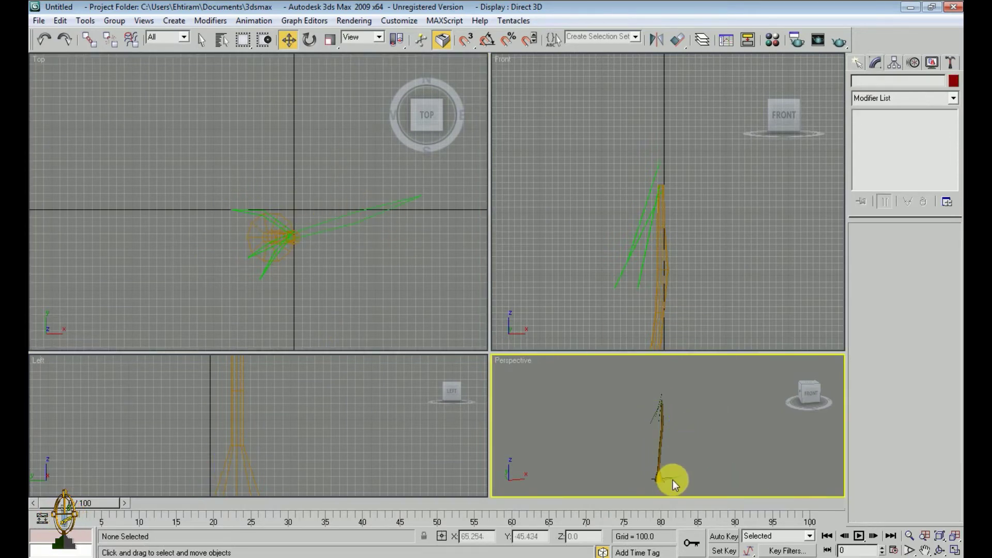
mouse_move(673, 480)
left_mouse_down()
mouse_move(664, 432)
mouse_move(679, 373)
left_mouse_up()
key("e")
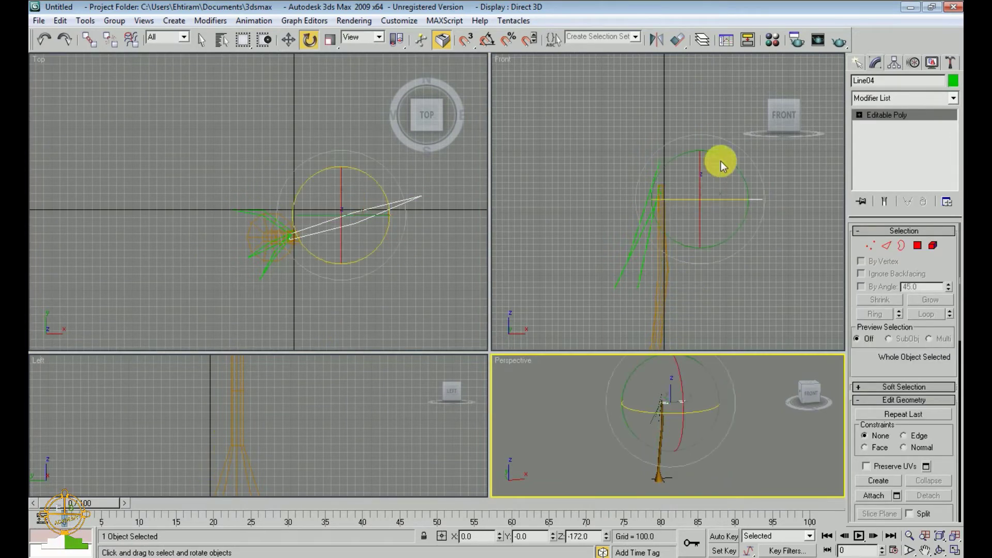
mouse_move(722, 162)
left_mouse_down()
mouse_move(738, 173)
mouse_move(752, 286)
mouse_move(744, 277)
left_mouse_up()
key("w")
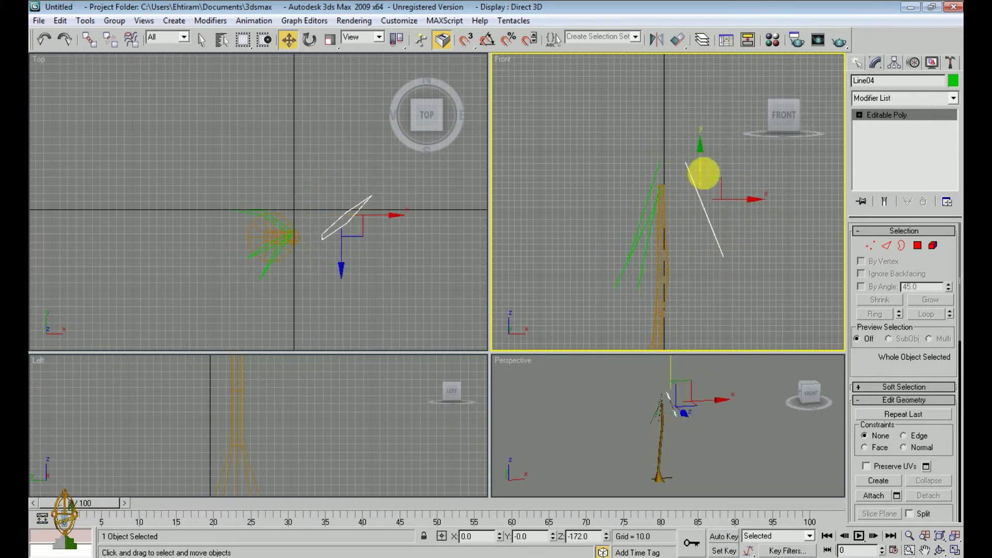
left_click_drag(730, 189, 693, 205)
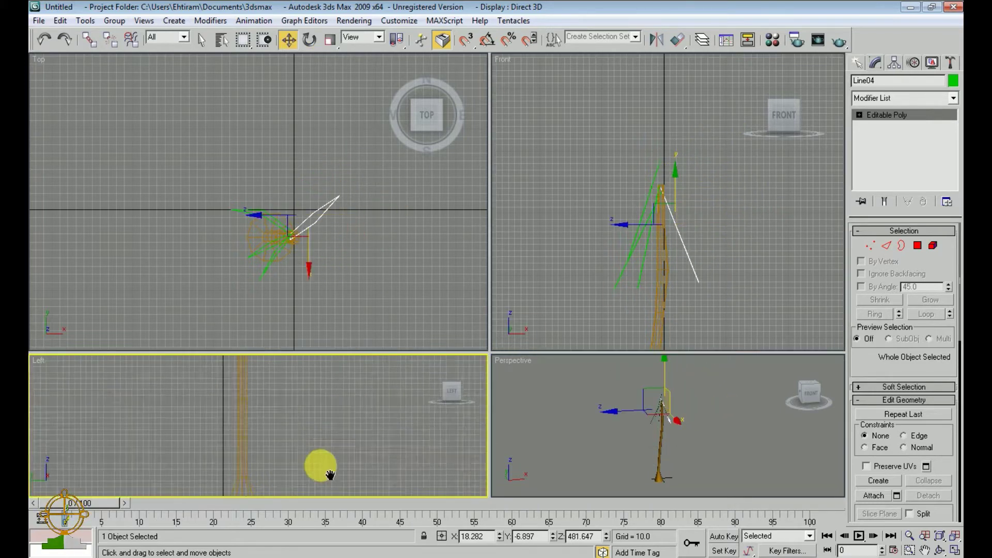
middle_click_drag(323, 465, 339, 418)
left_click(269, 401)
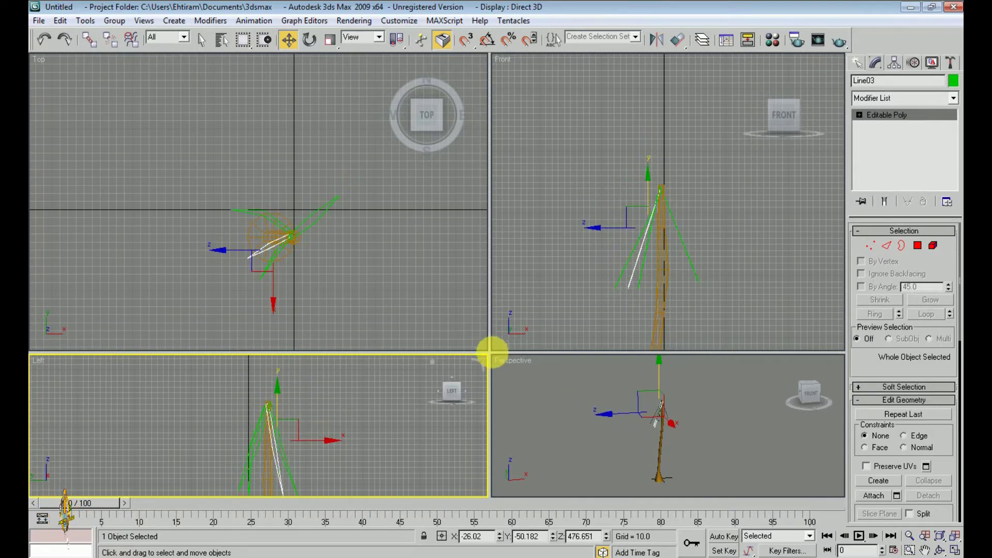
left_click_drag(492, 353, 228, 238)
scroll(605, 413, "up", 4)
Step: Scale Cylinder01's top vertex ring to reshape the trunk's upper end
scroll(579, 411, "up", 3)
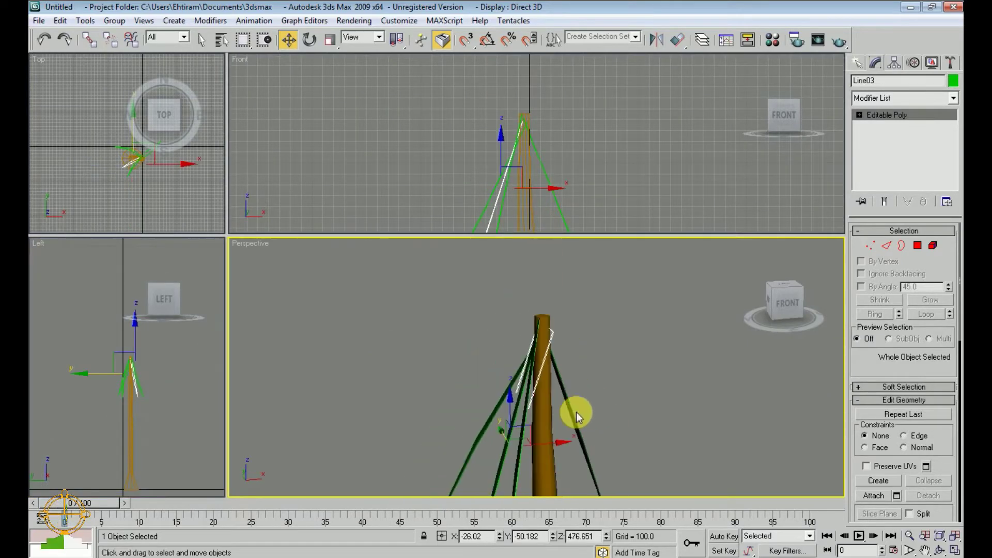
mouse_move(576, 412)
middle_mouse_down("alt")
mouse_move(680, 414)
mouse_move(600, 412)
middle_mouse_up("alt")
left_click(597, 379)
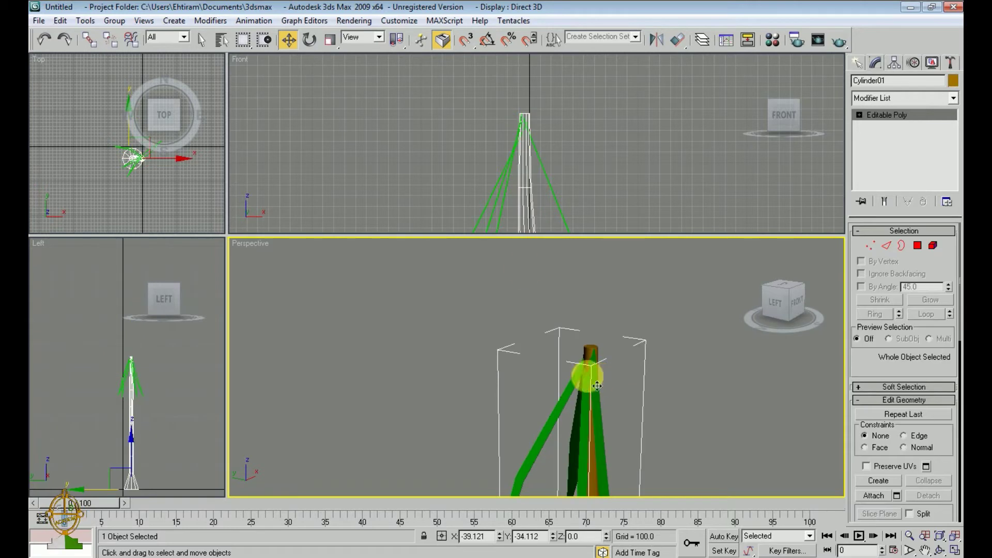
right_click(559, 128)
left_click(870, 246)
mouse_move(516, 150)
left_mouse_down()
mouse_move(533, 110)
mouse_move(594, 55)
mouse_move(633, 78)
left_mouse_up()
key("r")
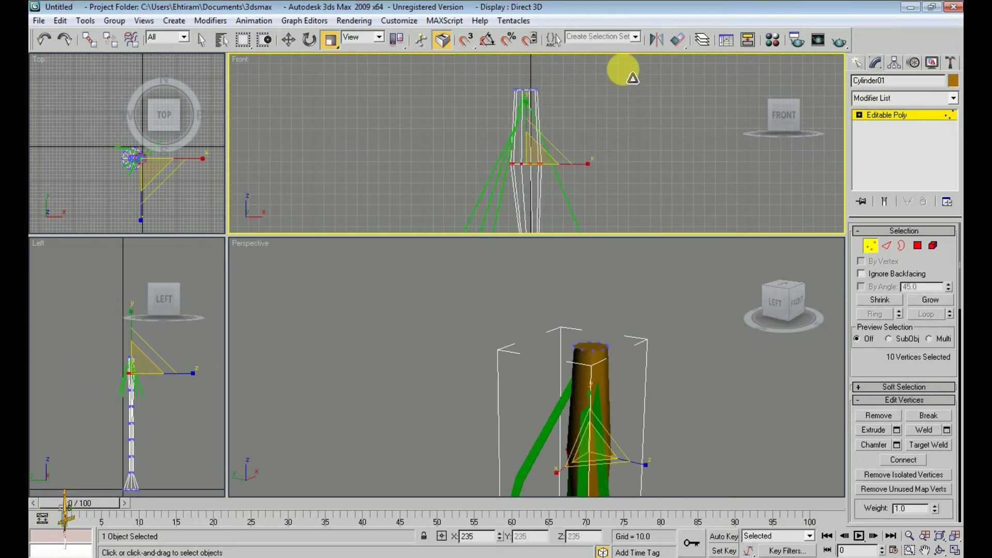
left_click_drag(633, 77, 514, 111)
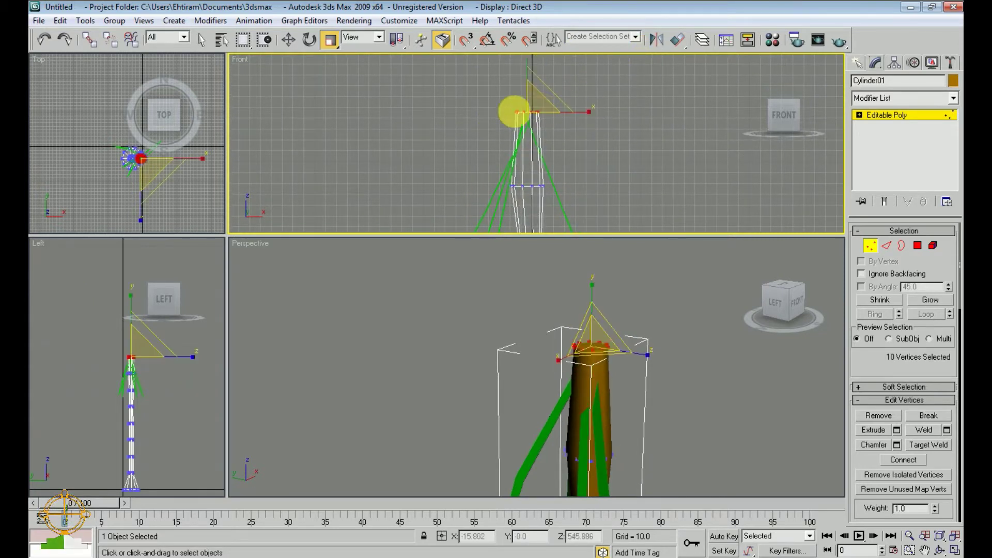
left_click(619, 128)
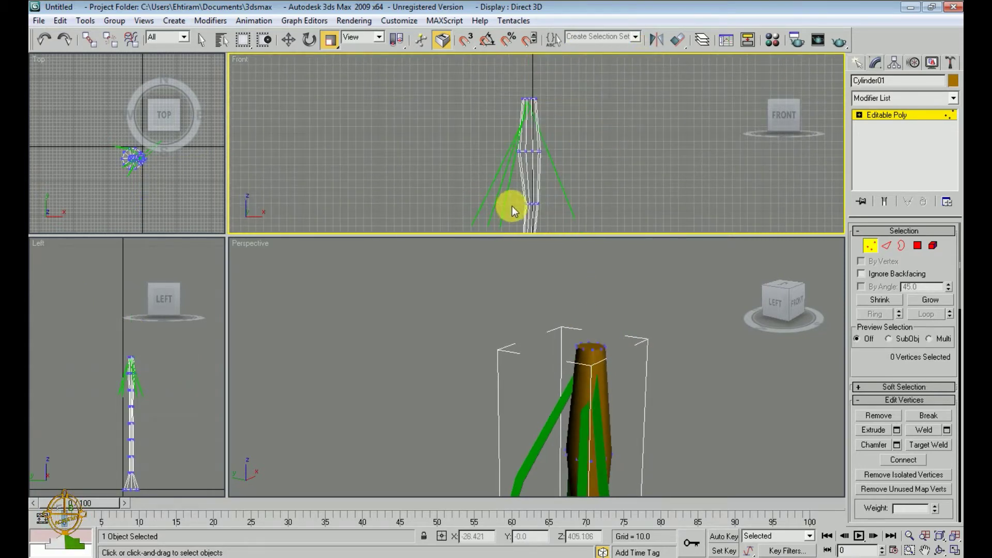
Step: Move the four crown leaf blades down slightly onto the trunk top
key("1")
left_click(560, 186)
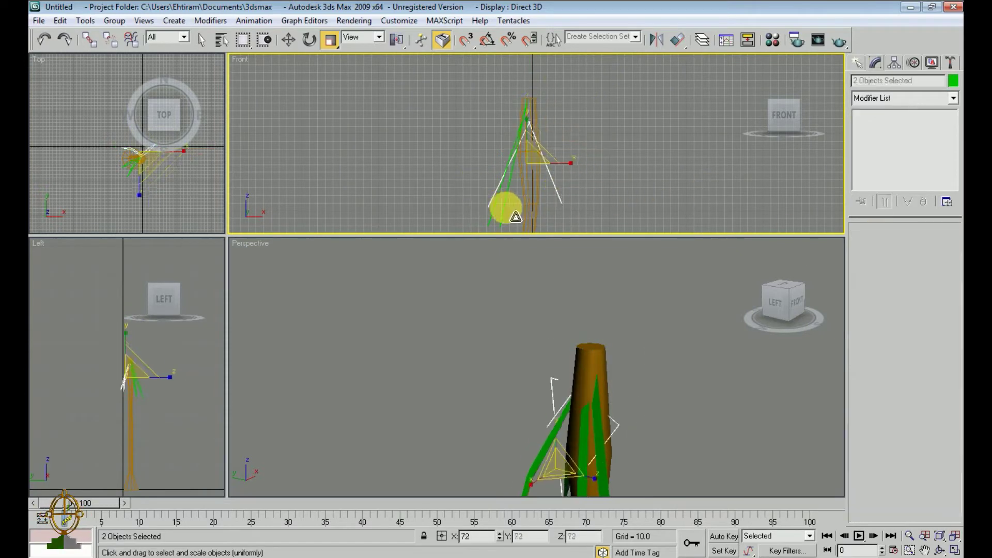
left_click(516, 200)
left_click_drag(467, 200, 582, 167)
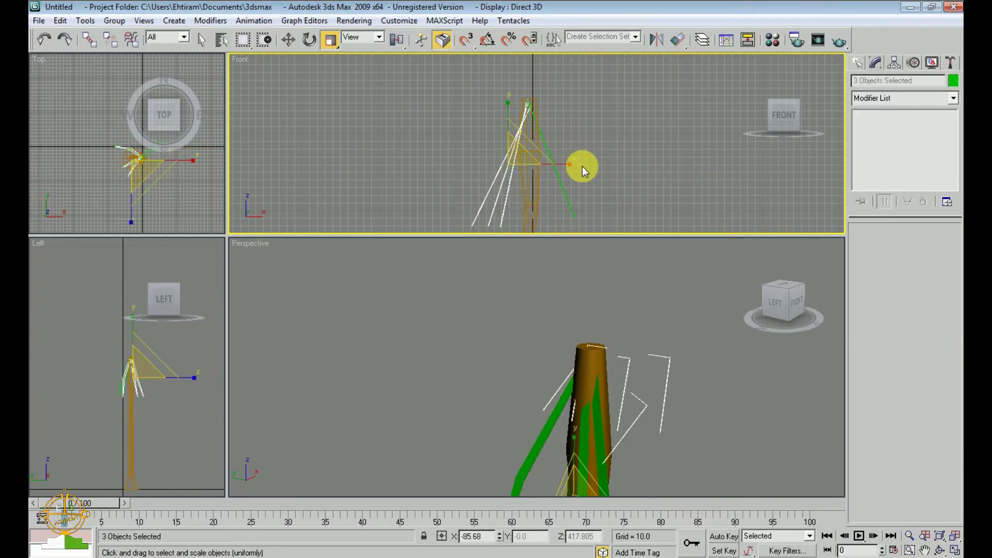
key("w")
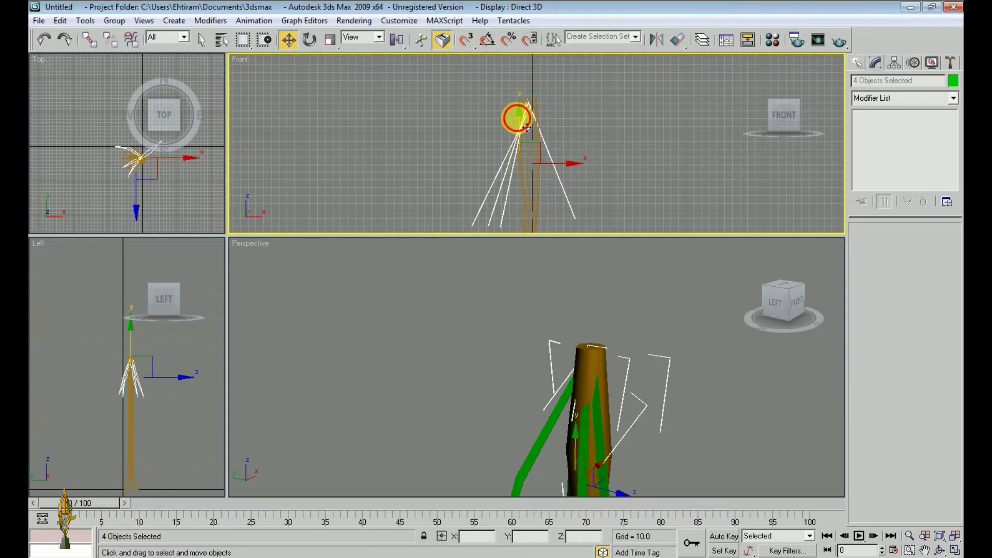
left_click_drag(516, 119, 518, 124)
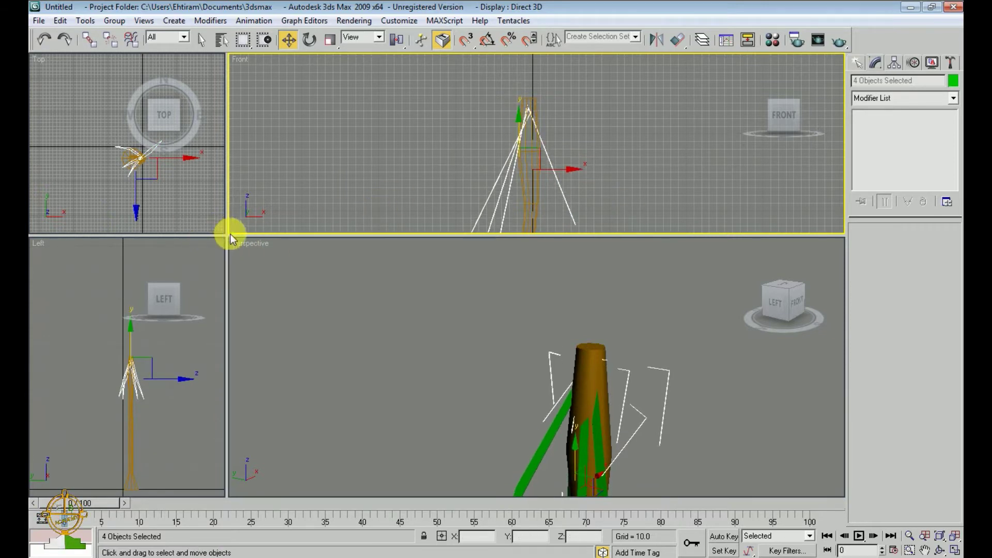
mouse_move(234, 244)
left_mouse_down()
mouse_move(725, 230)
mouse_move(779, 270)
left_mouse_up()
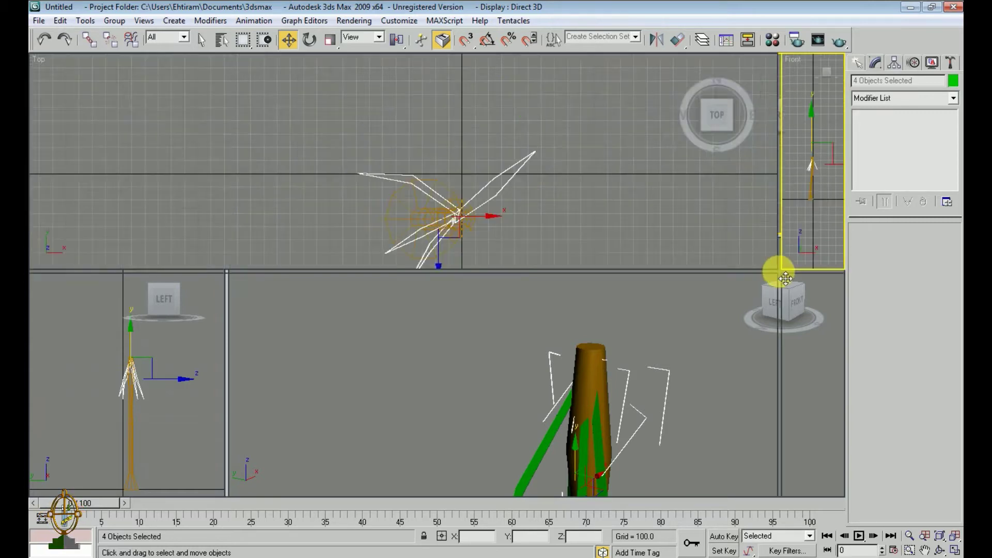
scroll(442, 206, "down", 3)
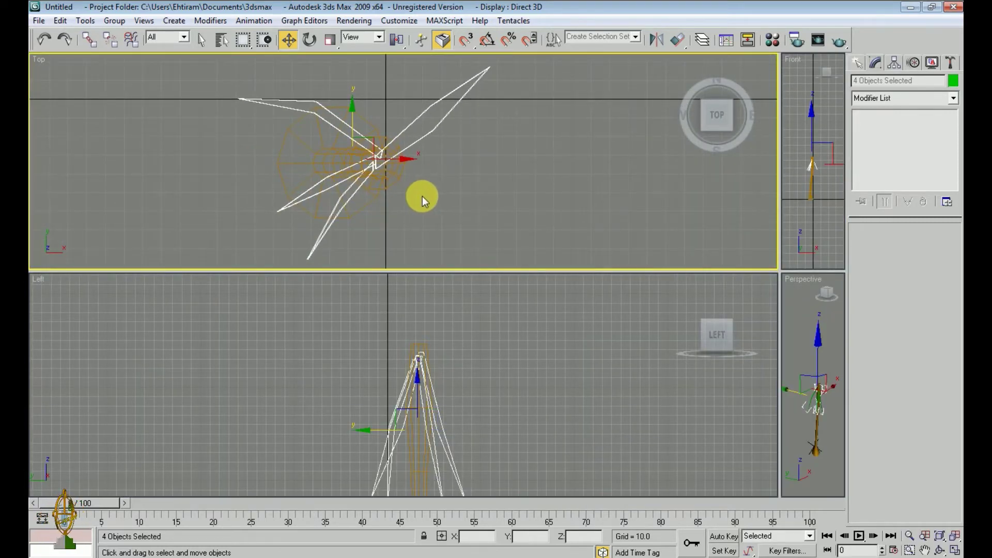
Step: Shift-rotate copies of the four leaf blades around the trunk top
key("r")
key("e")
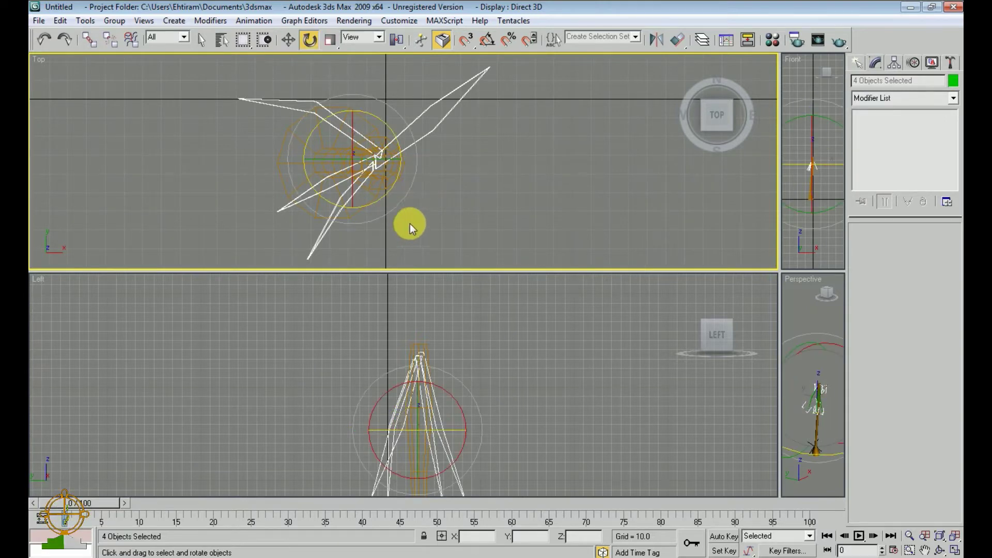
left_click_drag(324, 151, 412, 176, "shift")
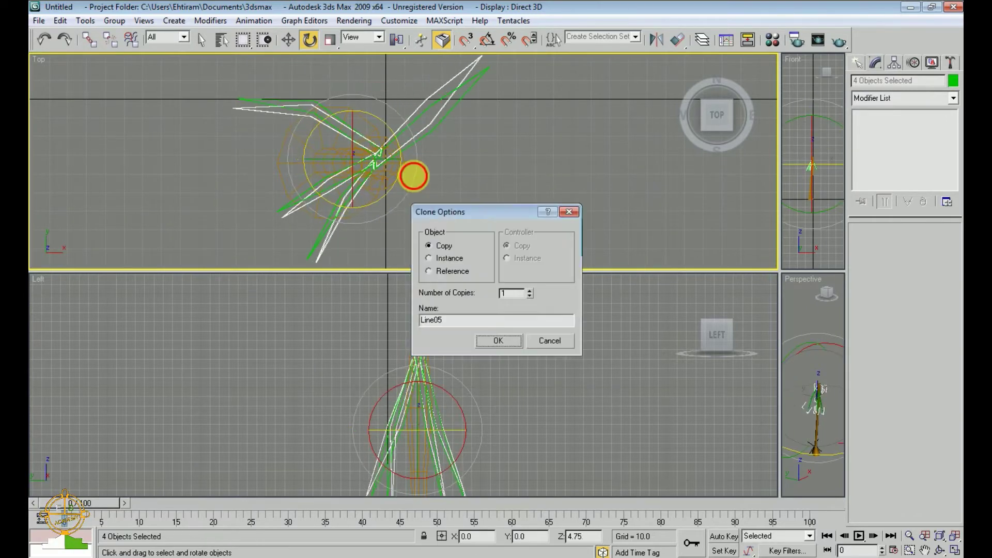
left_click(497, 341)
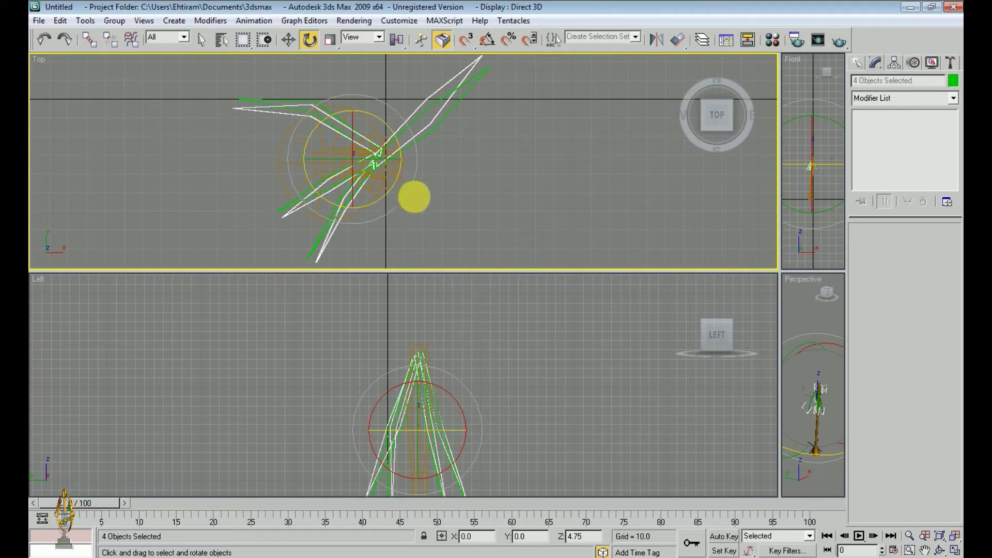
middle_click_drag(338, 162, 334, 188)
left_click_drag(320, 175, 287, 249)
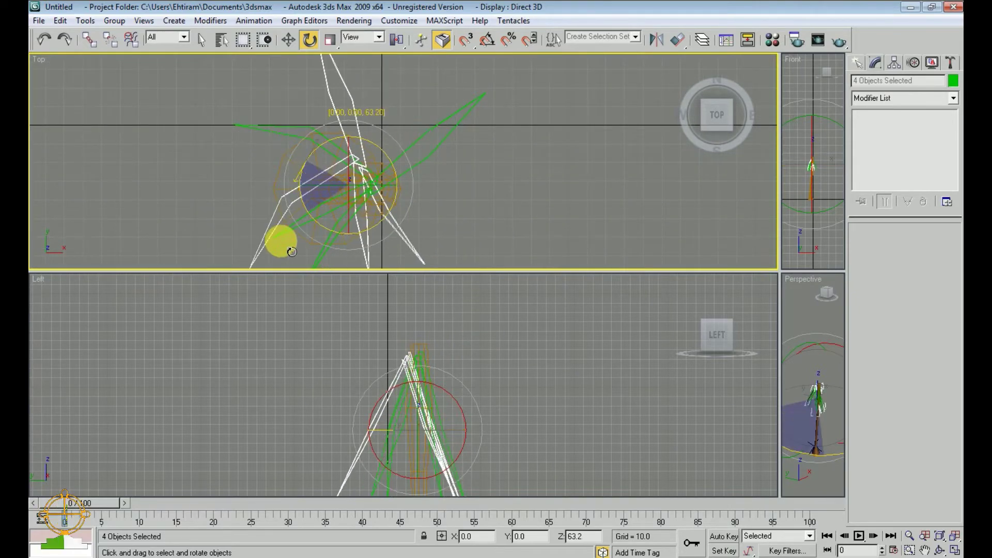
key("w")
left_click_drag(371, 182, 398, 205)
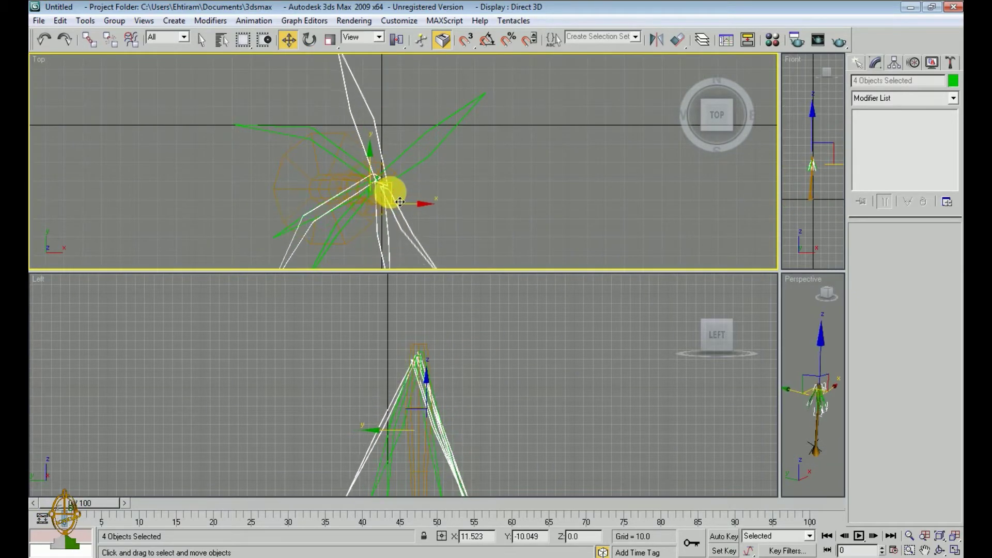
Step: Reposition leaf blade Line07 within the crown
left_click(398, 205)
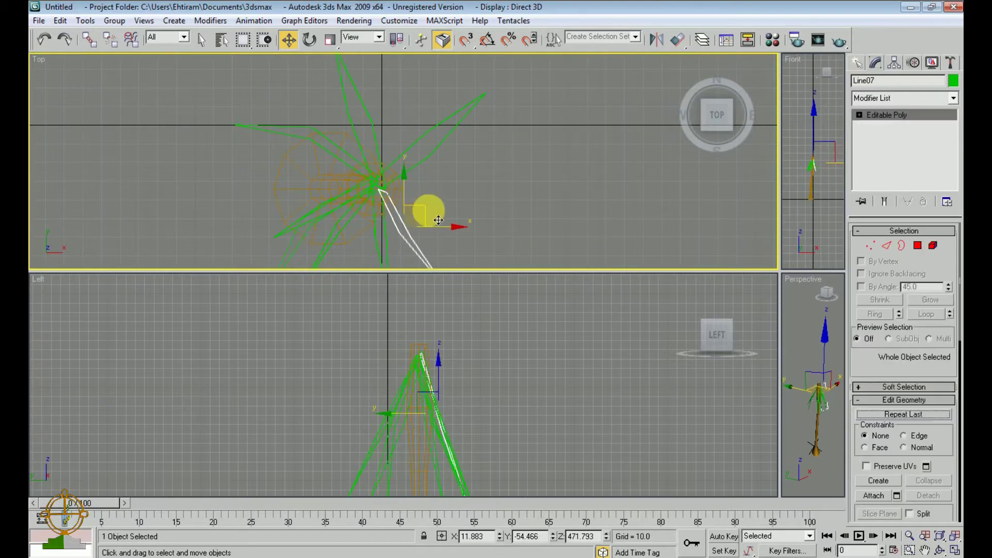
left_click_drag(430, 211, 442, 176)
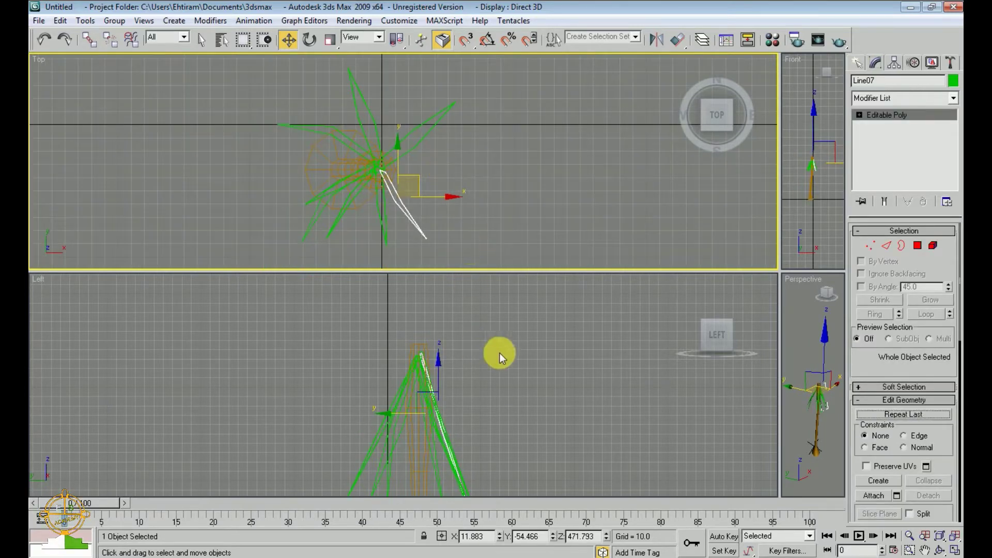
mouse_move(473, 385)
left_mouse_down()
mouse_move(336, 421)
mouse_move(315, 438)
left_mouse_up()
Step: Rotate a copy of the eight leaf blades around the trunk
right_click(434, 204)
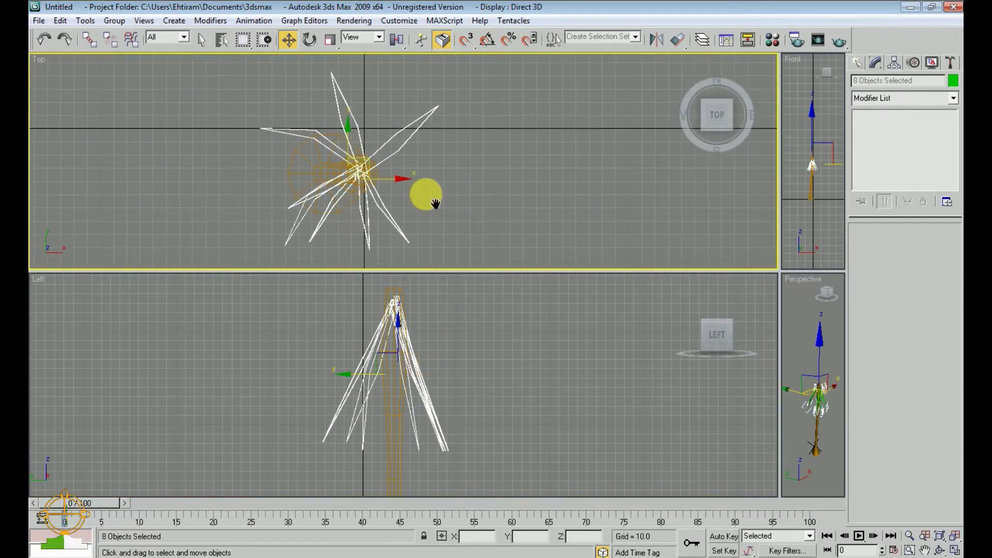
key("e")
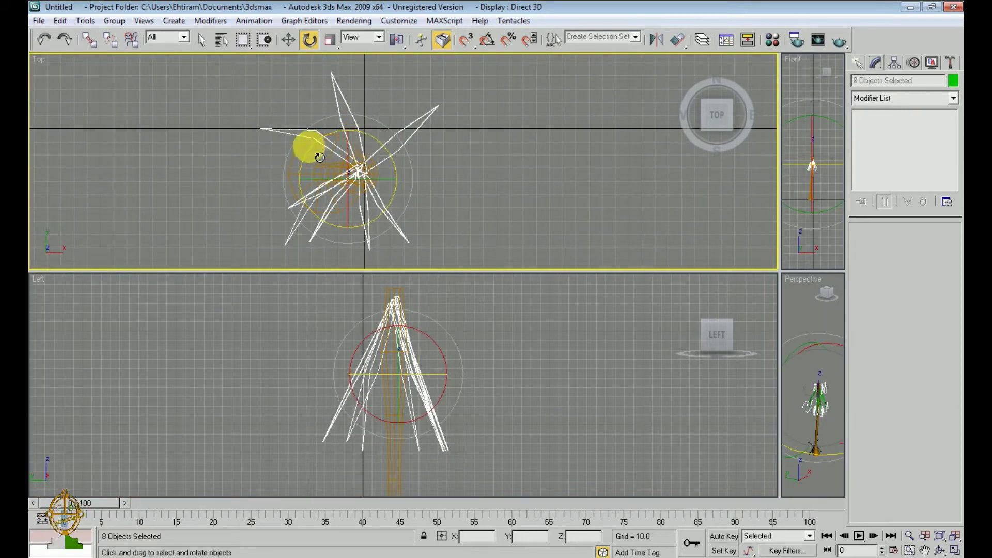
left_click_drag(305, 146, 363, 232, "shift")
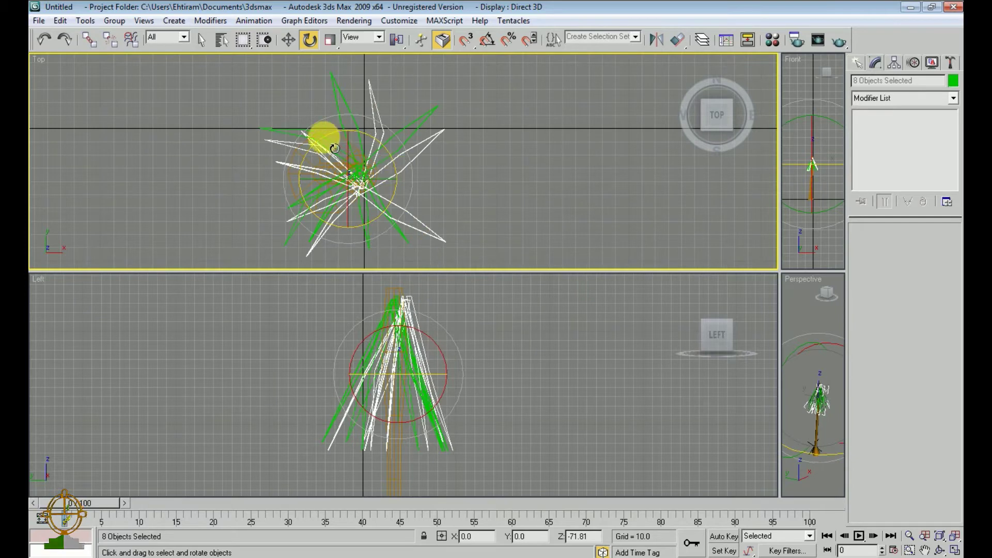
mouse_move(335, 148)
left_mouse_down()
mouse_move(476, 137)
mouse_move(343, 137)
mouse_move(393, 157)
mouse_move(361, 169)
left_mouse_up()
key("w")
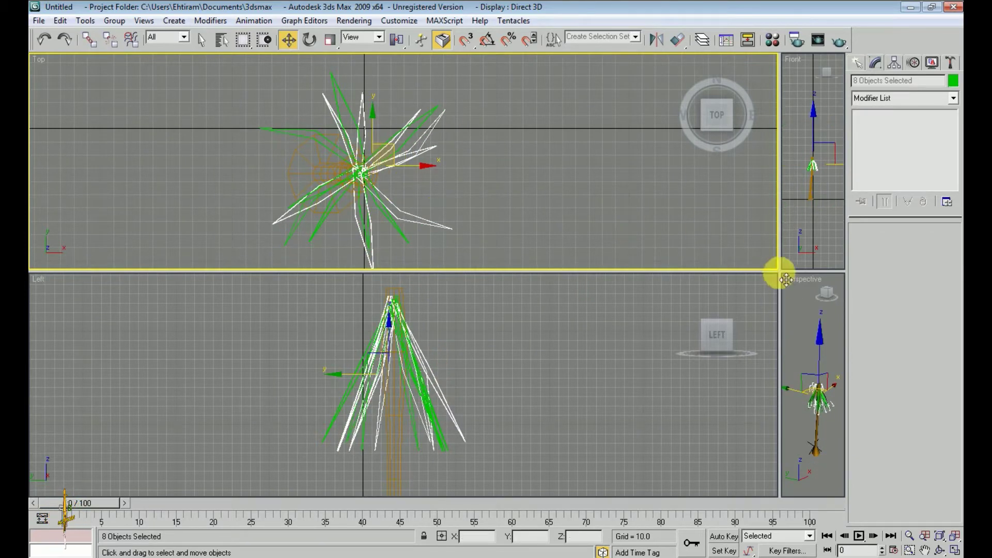
Step: Enlarge the Front and Perspective views and Shift-drag a leaf copy down the trunk
left_click_drag(786, 279, 293, 253)
scroll(614, 351, "down", 3)
scroll(613, 354, "up", 5)
middle_click_drag(611, 372, 622, 378)
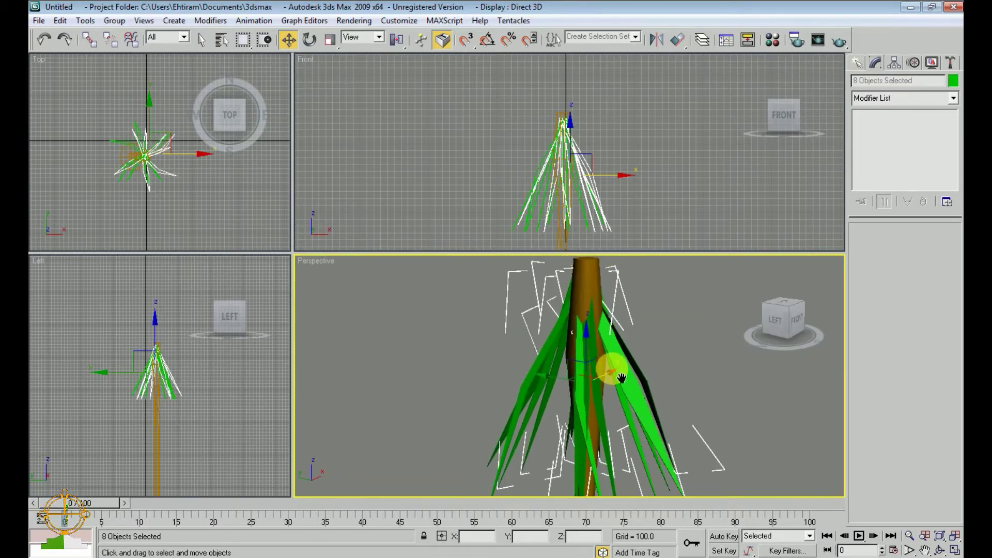
mouse_move(598, 375)
left_mouse_down()
mouse_move(585, 321)
mouse_move(560, 394)
mouse_move(561, 379)
left_mouse_up()
middle_click_drag(604, 381, 603, 349)
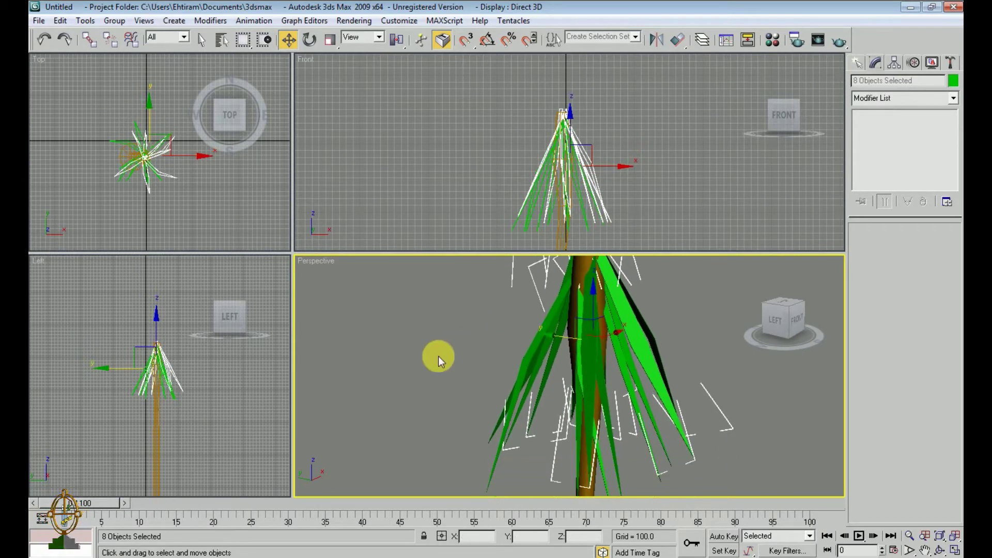
mouse_move(566, 353)
left_mouse_down()
mouse_move(605, 350)
mouse_move(593, 336)
left_mouse_up()
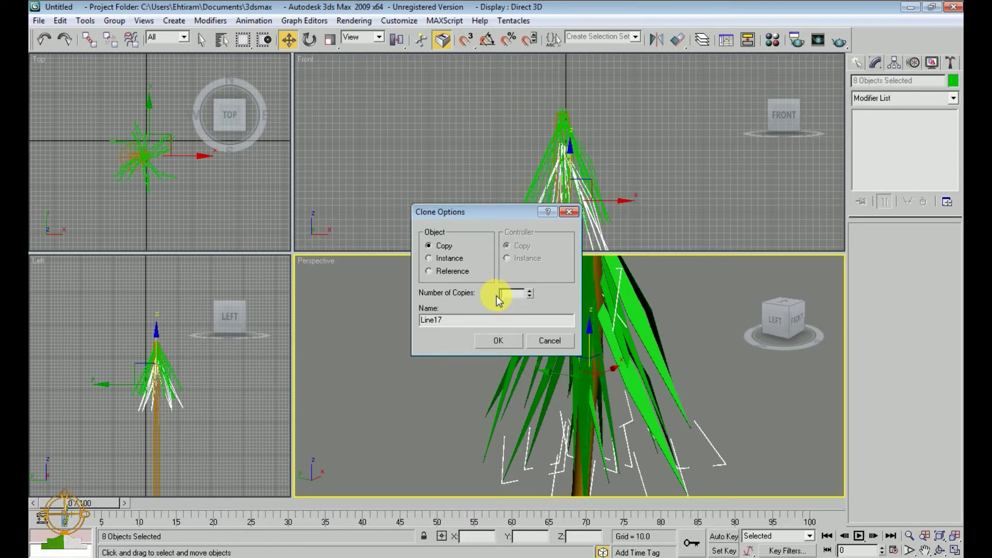
type("3")
Step: Make one copy of the leaves, then another copy moved up near the treetop
left_click(497, 340)
scroll(644, 321, "down", 2)
mouse_move(636, 328)
middle_mouse_down("alt")
mouse_move(538, 310)
mouse_move(594, 332)
mouse_move(611, 326)
mouse_move(623, 353)
mouse_move(608, 352)
mouse_move(613, 385)
middle_mouse_up("alt")
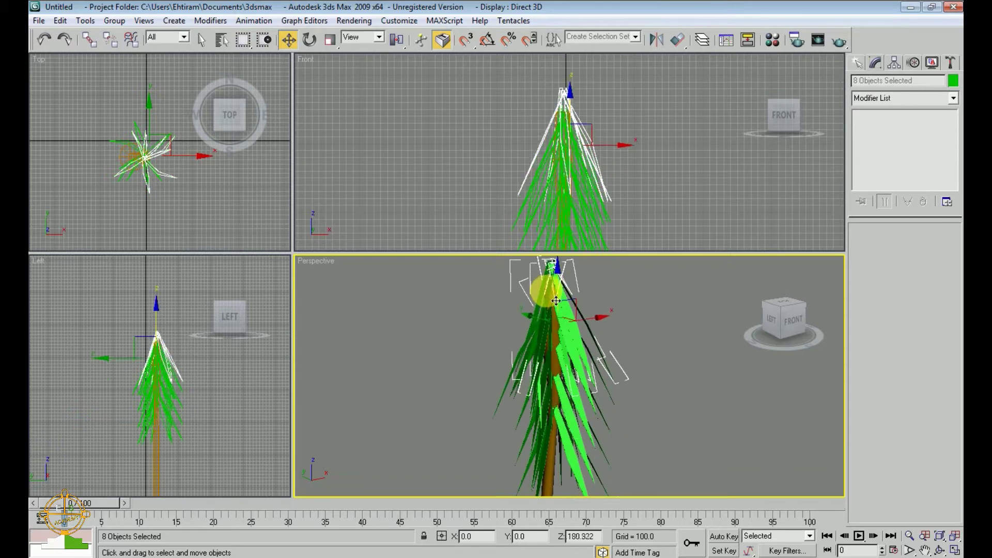
left_click_drag(550, 413, 545, 287, "shift")
left_click(497, 340)
Step: Tilt the copied leaves around the X axis and raise them higher up the trunk
middle_click_drag(599, 348, 594, 381)
key("e")
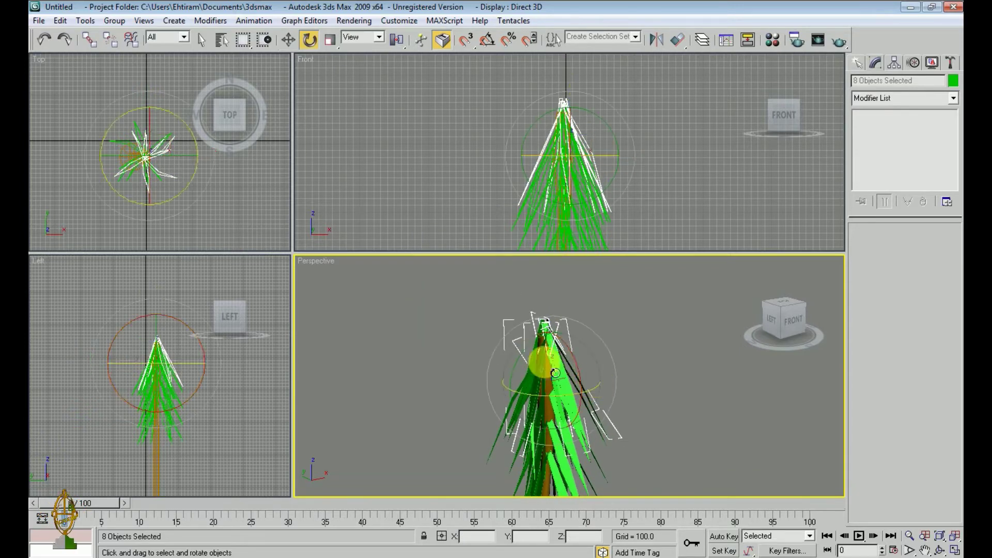
right_click(583, 127)
mouse_move(583, 126)
left_mouse_down()
mouse_move(551, 362)
mouse_move(549, 261)
left_mouse_up()
left_click(557, 359)
mouse_move(550, 262)
middle_mouse_down()
mouse_move(595, 424)
mouse_move(580, 365)
middle_mouse_up()
Step: Rotate another leaf copy around the trunk in the Front view and lift it into the crown
left_click(567, 150)
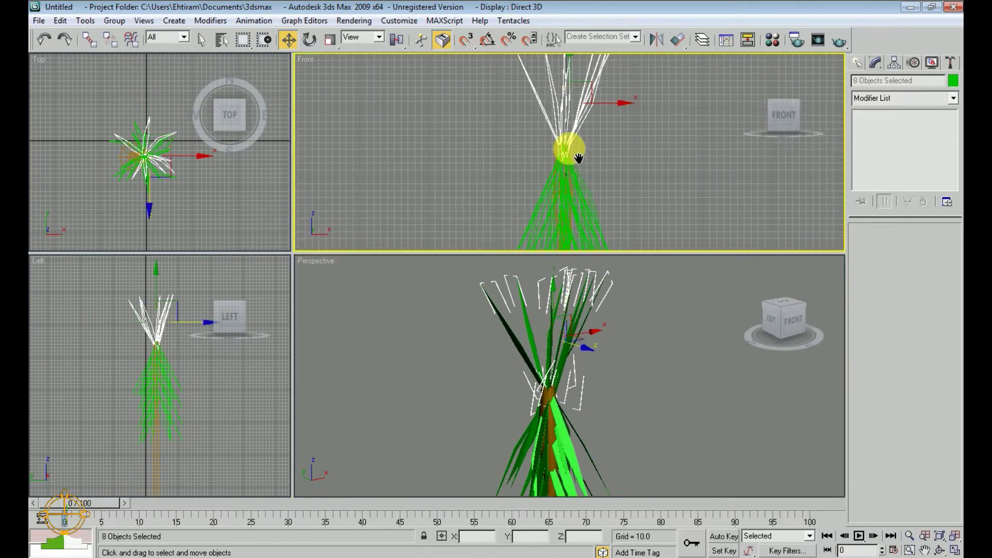
key("e")
left_click_drag(580, 111, 580, 285, "shift")
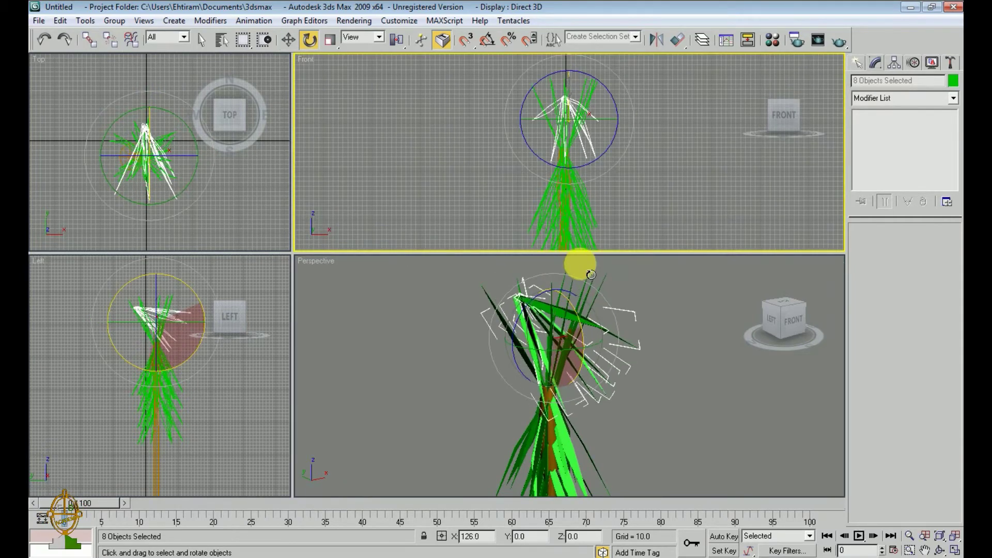
left_click(499, 342)
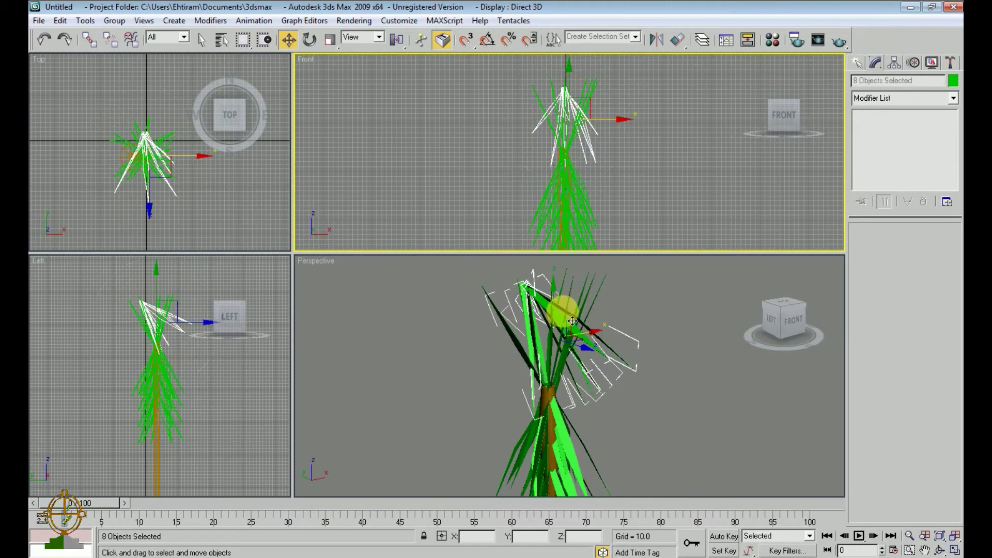
left_click_drag(573, 321, 591, 394)
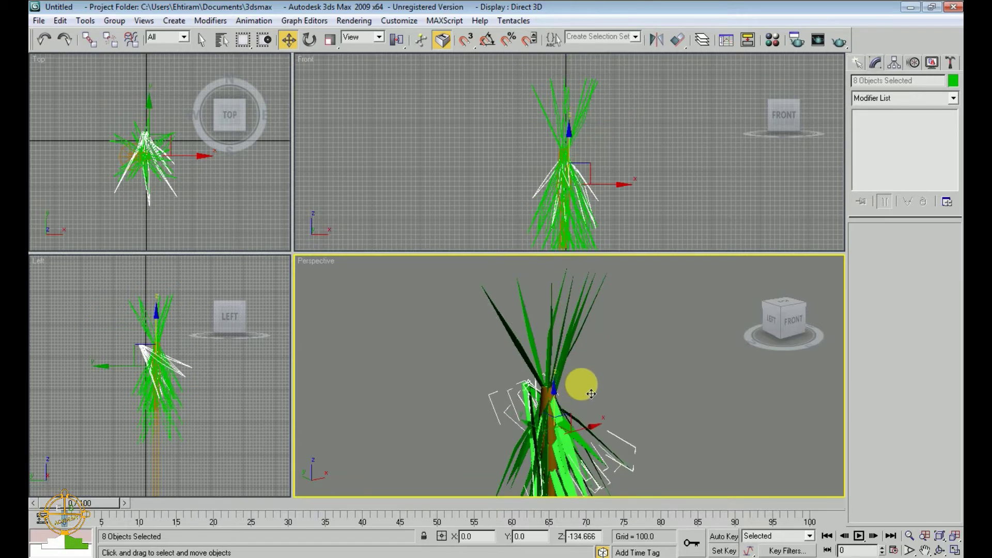
middle_click_drag(592, 394, 546, 408)
left_click_drag(547, 395, 585, 353)
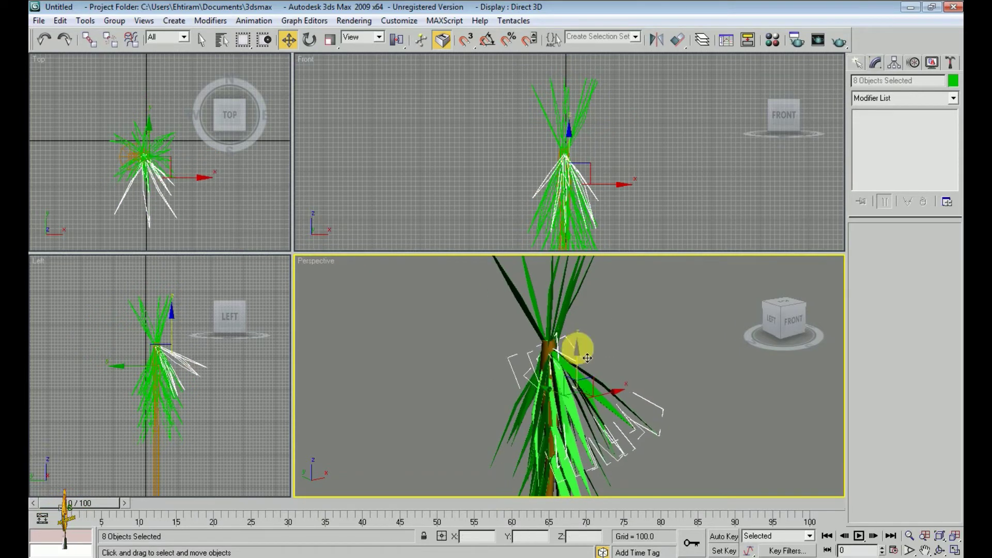
scroll(223, 387, "up", 1)
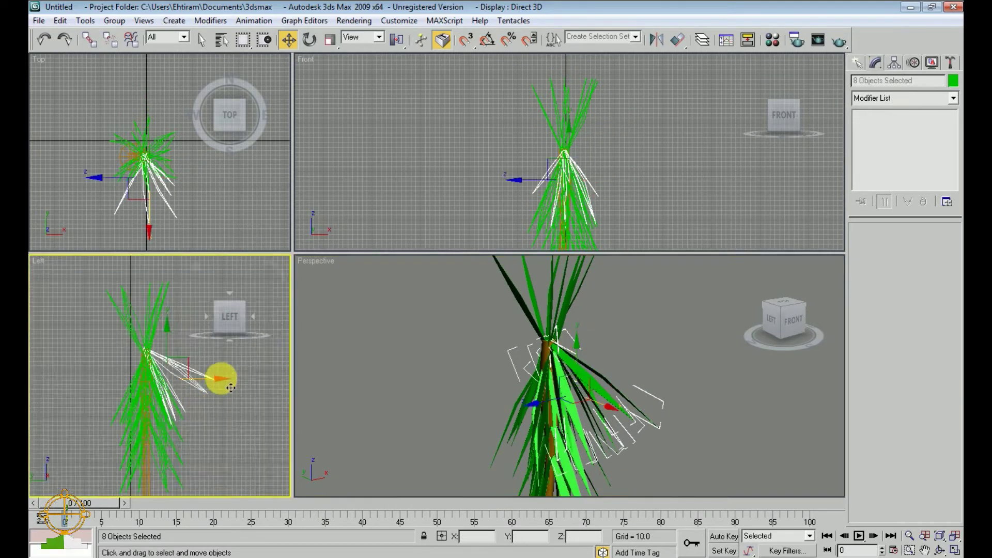
Step: Add another leaf copy, spin it around the trunk, and drag one more copy onto the crown
left_click_drag(230, 387, 197, 388, "shift")
left_click(505, 339)
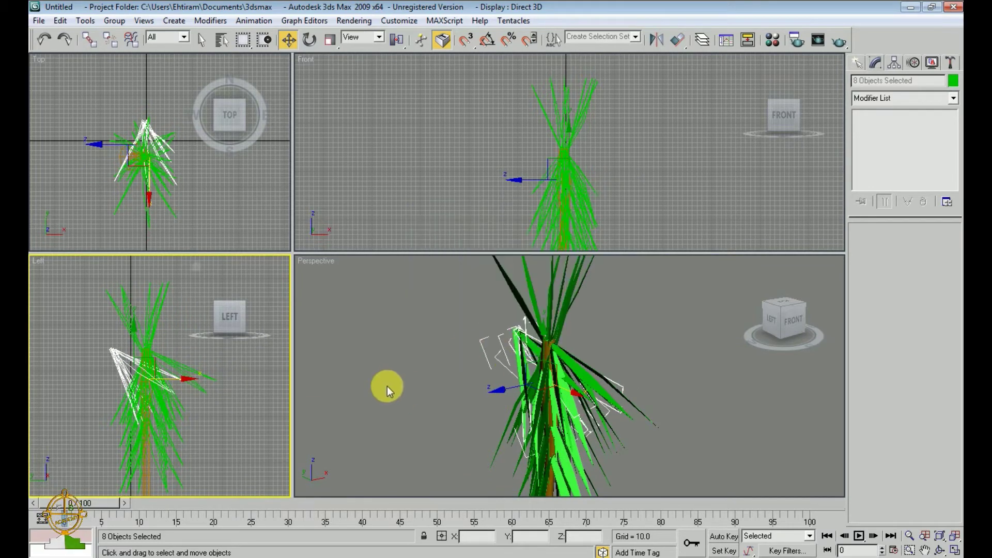
left_click_drag(118, 383, 122, 355)
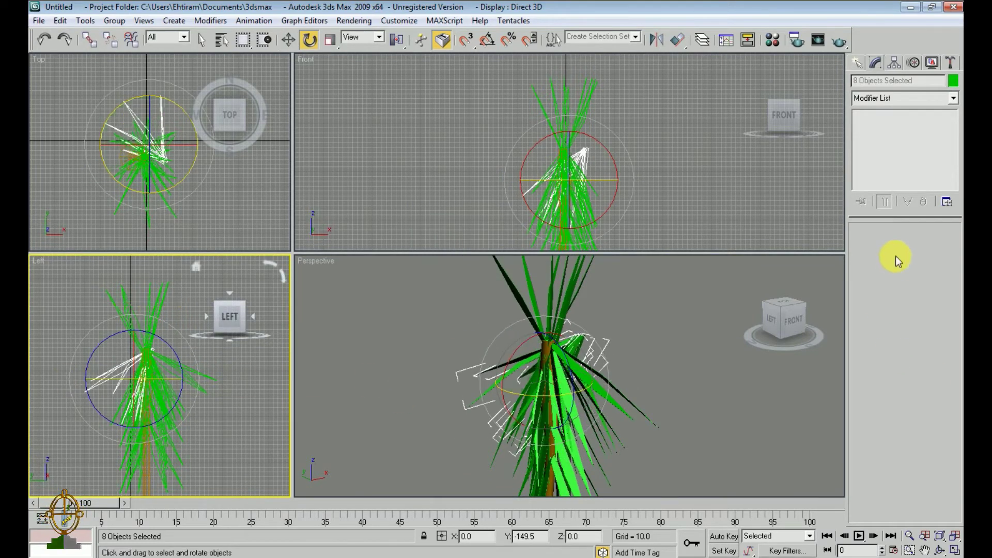
left_click_drag(225, 386, 85, 378)
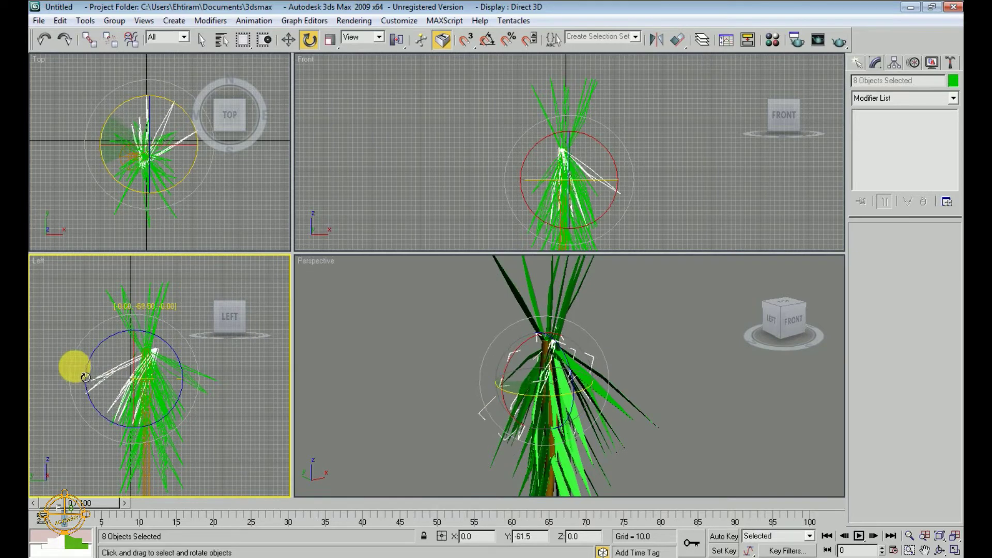
middle_click_drag(410, 447, 513, 445, "alt")
key("w")
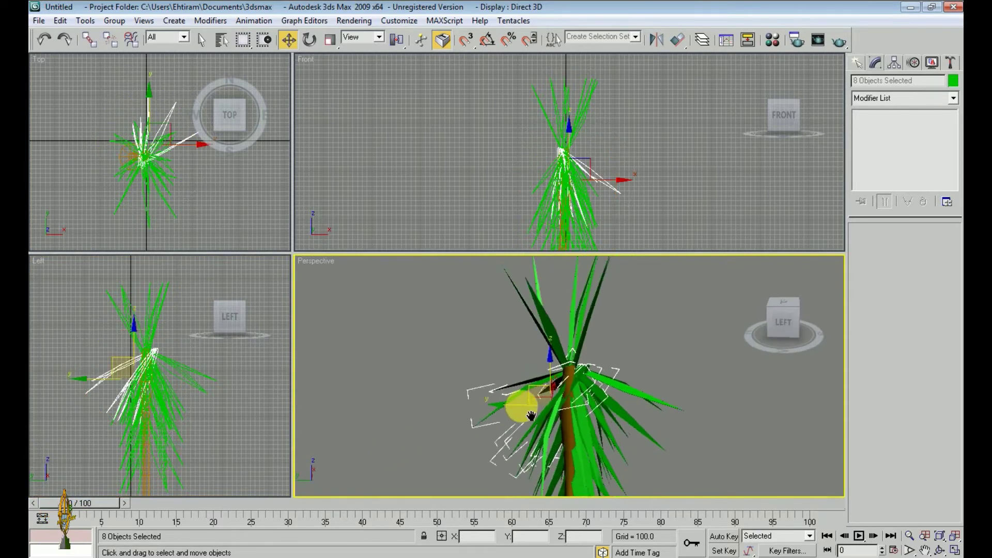
mouse_move(519, 422)
left_mouse_down()
mouse_move(474, 431)
mouse_move(482, 418)
left_mouse_up()
mouse_move(483, 419)
middle_mouse_down("alt")
mouse_move(536, 410)
mouse_move(510, 421)
mouse_move(532, 332)
middle_mouse_up("alt")
mouse_move(495, 292)
left_mouse_down()
mouse_move(500, 283)
mouse_move(514, 310)
left_mouse_up()
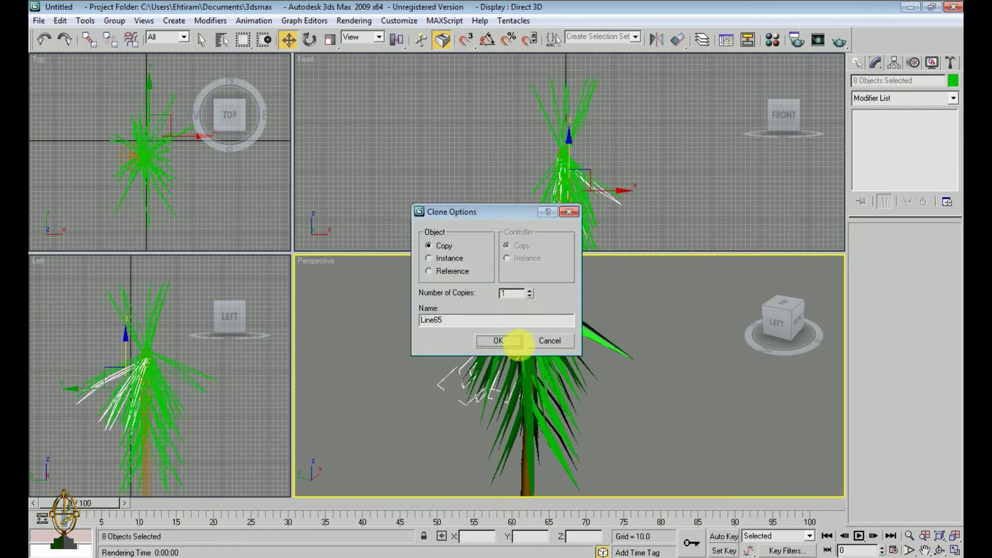
Step: Confirm the clone, select the eight top leaf blades and make a sideways copy
left_click(509, 344)
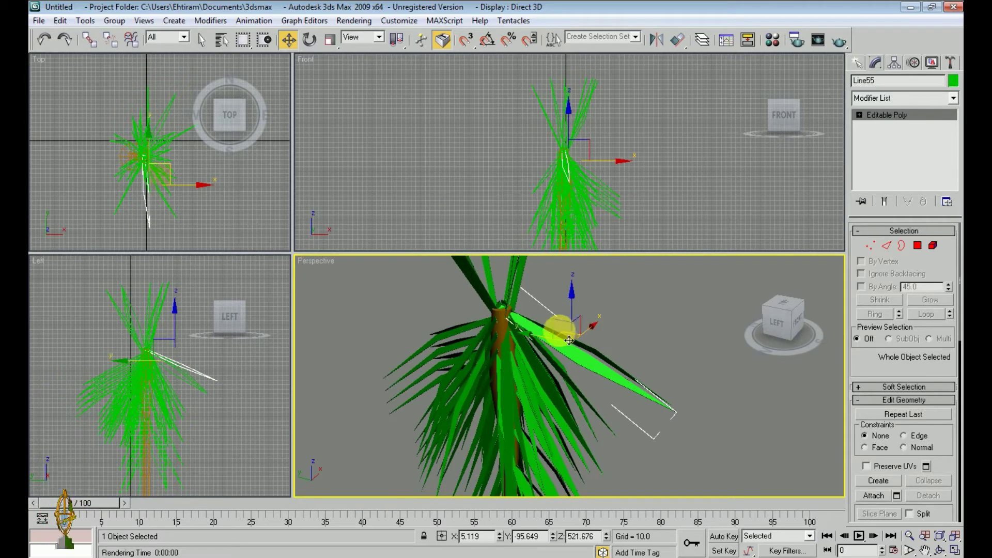
left_click(606, 283)
left_click_drag(600, 411, 599, 412)
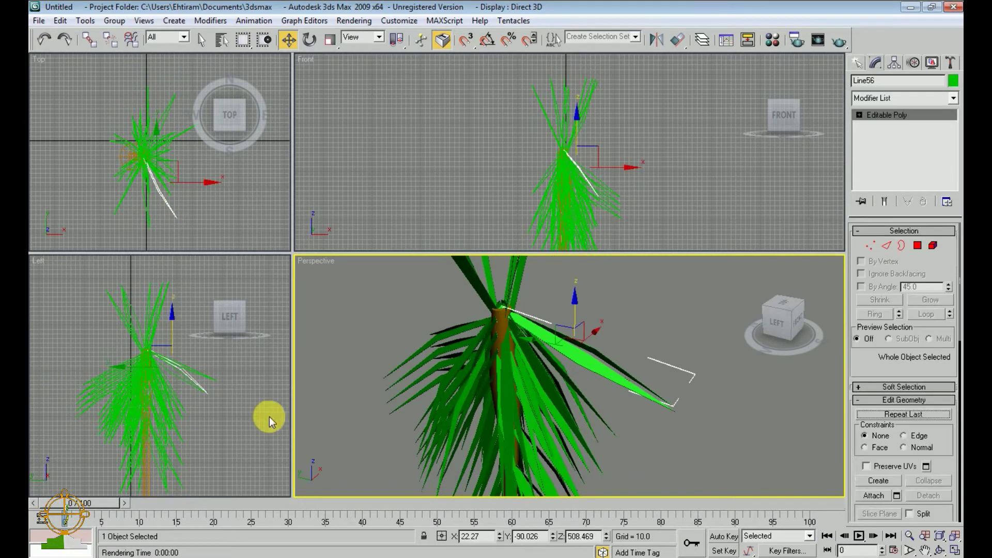
left_click(170, 327)
scroll(309, 389, "down", 2)
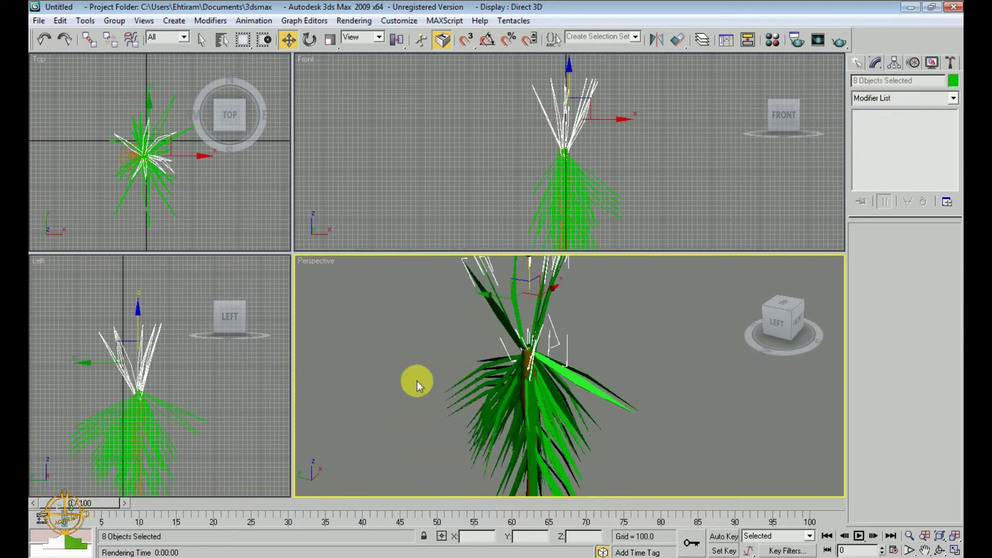
scroll(413, 381, "down", 2)
middle_click_drag(612, 130, 612, 171)
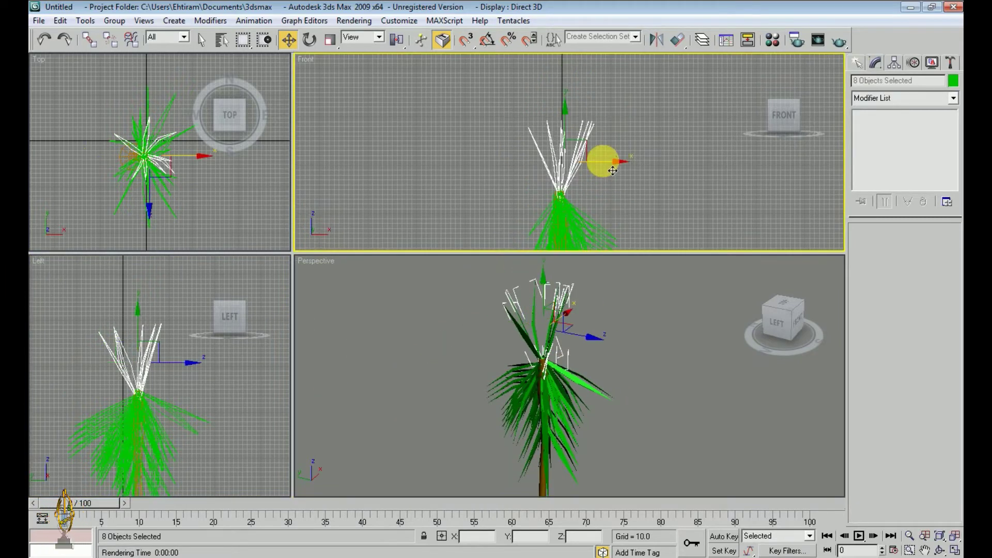
left_click_drag(612, 170, 602, 160, "shift")
left_click(504, 338)
Step: Rotate the eight leaves 37° around Z and shift them sideways
left_click(490, 335)
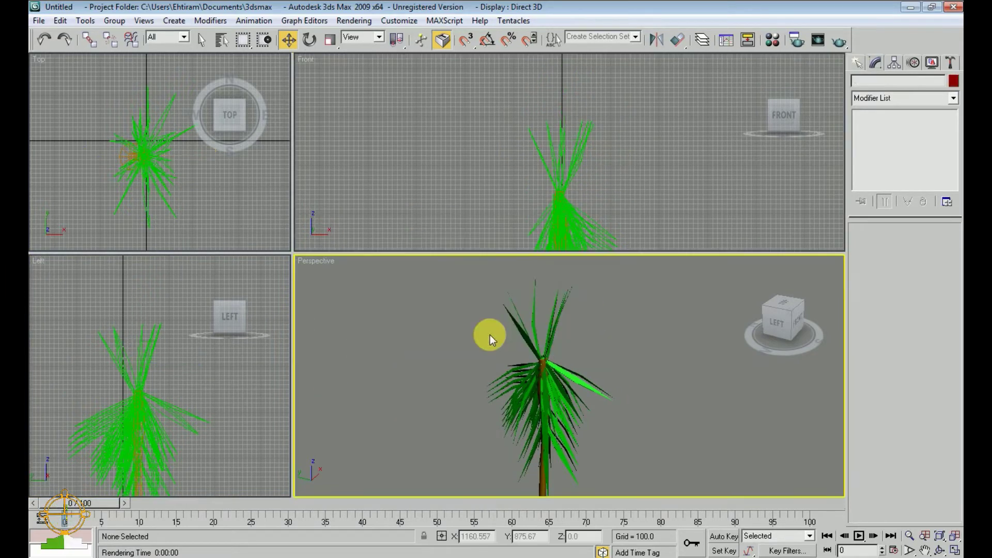
key("e")
key("ctrl+z")
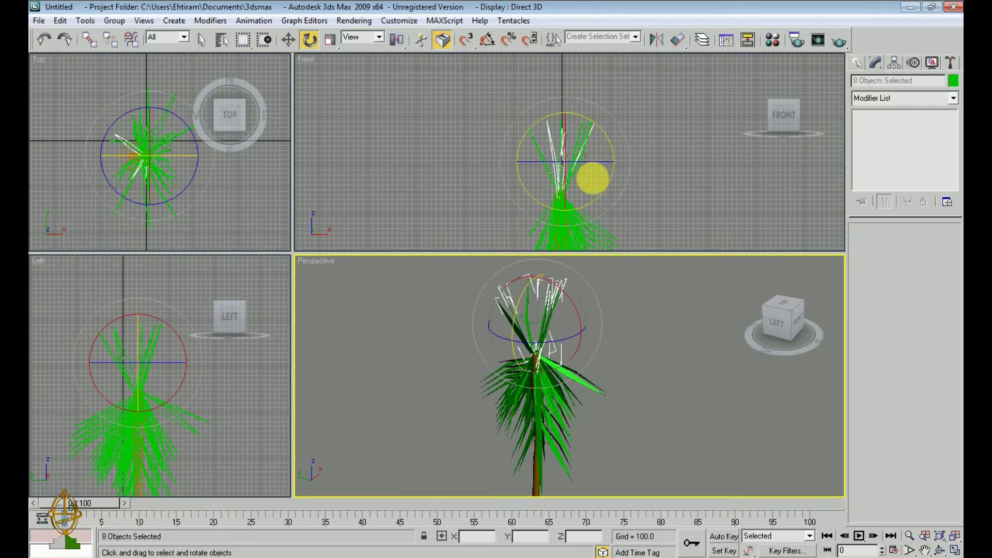
mouse_move(507, 132)
left_mouse_down()
mouse_move(503, 186)
mouse_move(586, 199)
left_mouse_up()
key("w")
left_click_drag(558, 160, 564, 167)
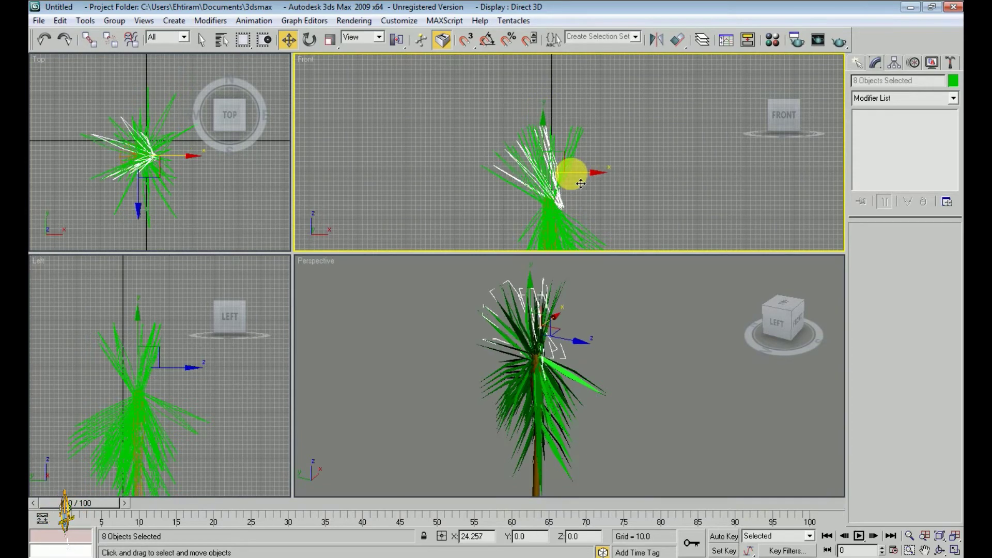
Step: Copy the leaves to the other side of the crown, then deselect and zoom out
mouse_move(569, 184)
left_mouse_down("shift")
mouse_move(559, 169)
mouse_move(594, 215)
mouse_move(601, 185)
mouse_move(615, 183)
left_mouse_up("shift")
left_click(499, 341)
key("e")
key("w")
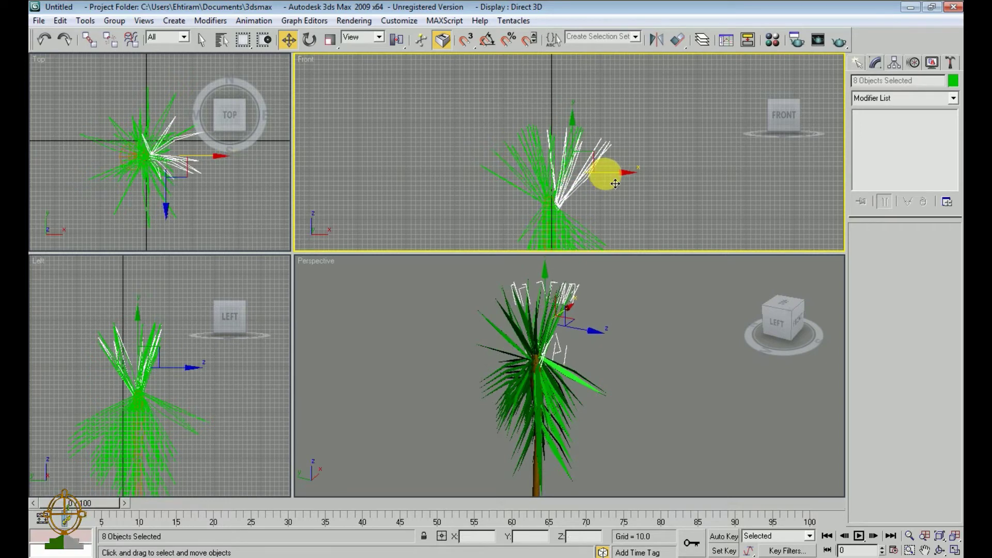
key("e")
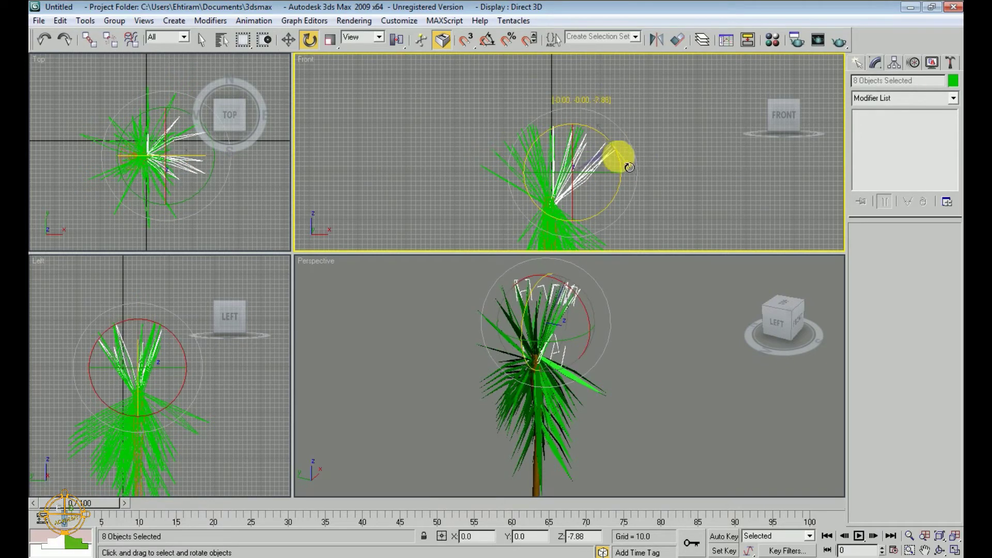
left_click(646, 311)
scroll(644, 311, "down", 3)
Step: Select the crown leaves and clone them with a rotation around Z
middle_click_drag(603, 335, 612, 382)
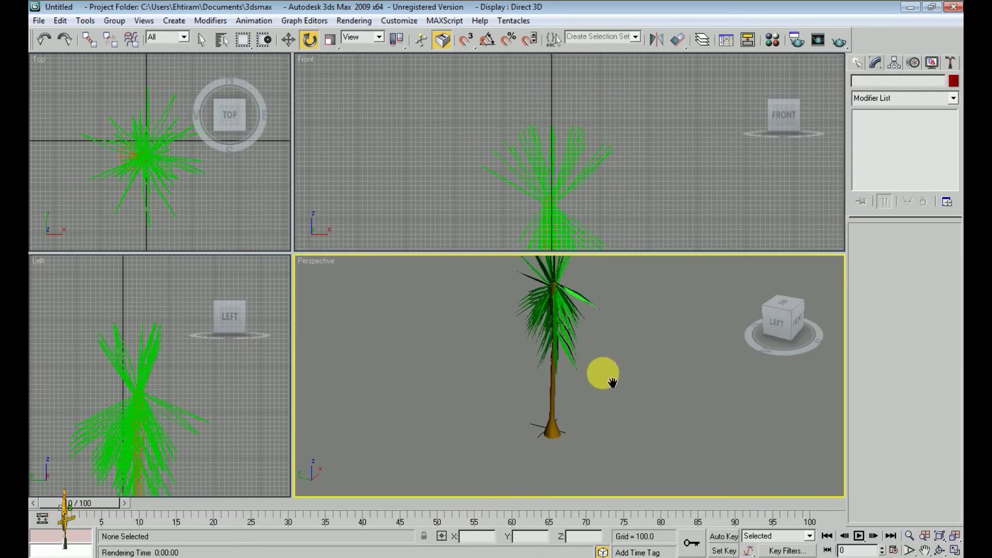
scroll(576, 89, "up", 3)
middle_click_drag(593, 128, 588, 264)
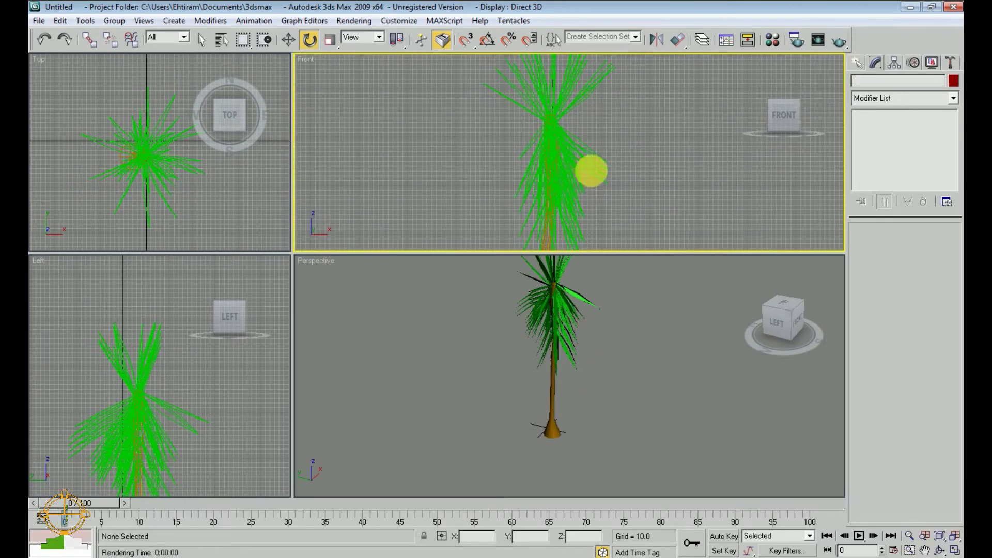
middle_click_drag(591, 171, 575, 133)
left_click_drag(493, 156, 494, 155)
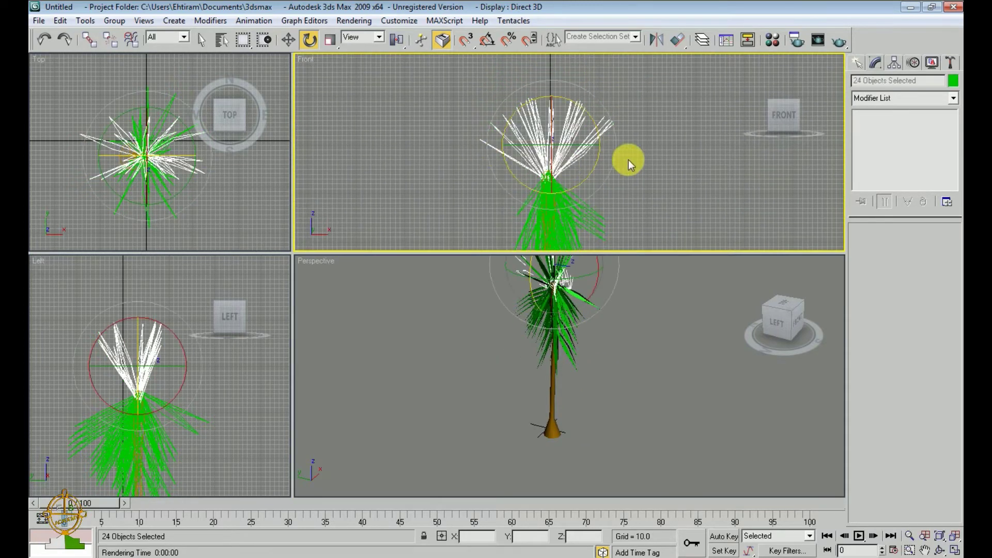
mouse_move(631, 160)
middle_mouse_down()
mouse_move(627, 140)
mouse_move(605, 184)
middle_mouse_up()
left_click_drag(593, 154, 625, 268)
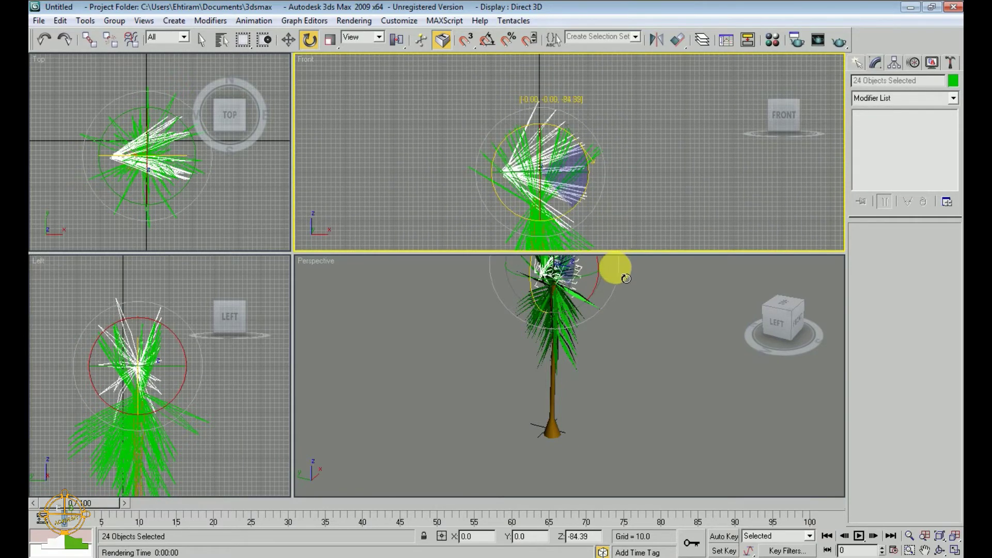
left_click_drag(625, 267, 568, 207, "shift")
left_click(499, 340)
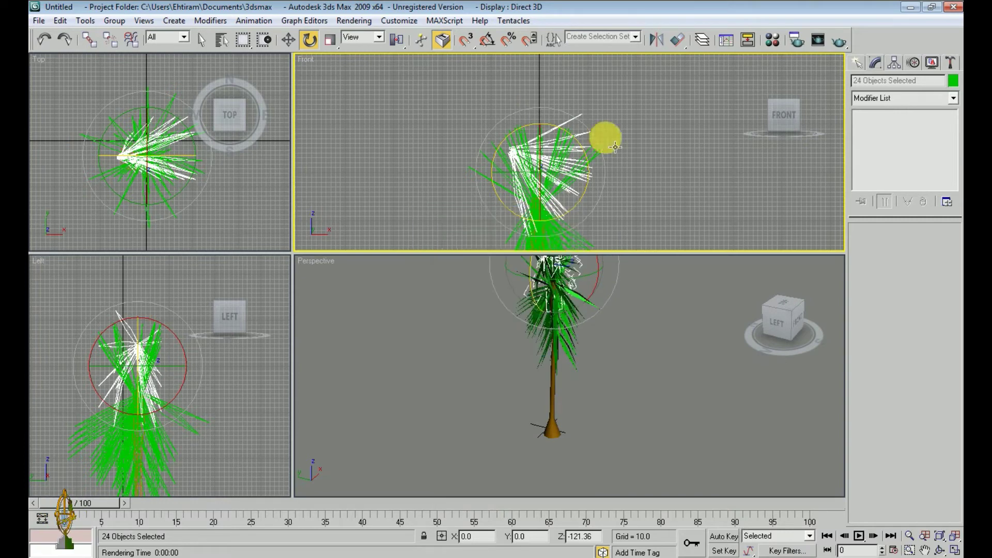
Step: Move the copied leaves right and down and tilt them around their pivot
middle_click_drag(612, 146, 606, 169)
left_click_drag(231, 425, 223, 418)
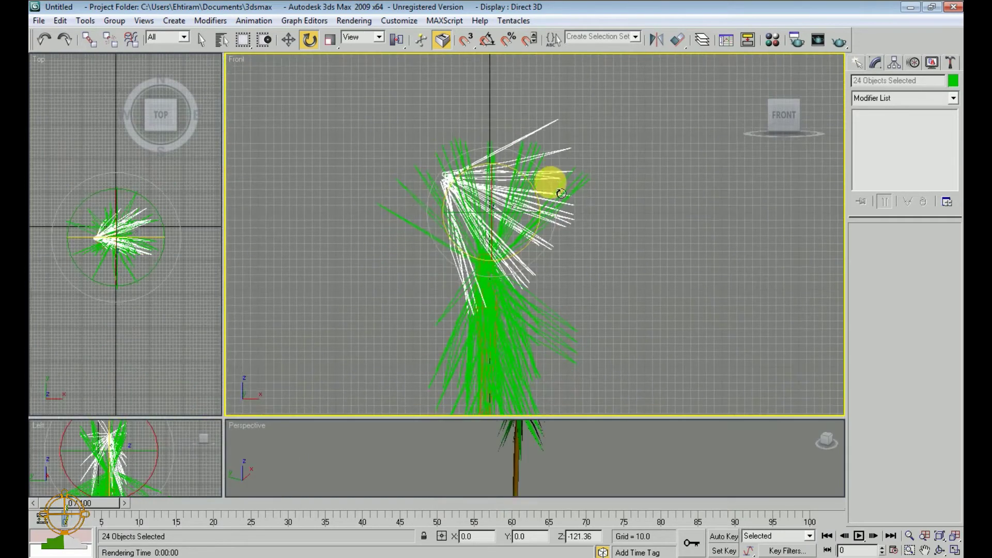
left_click_drag(524, 209, 567, 284)
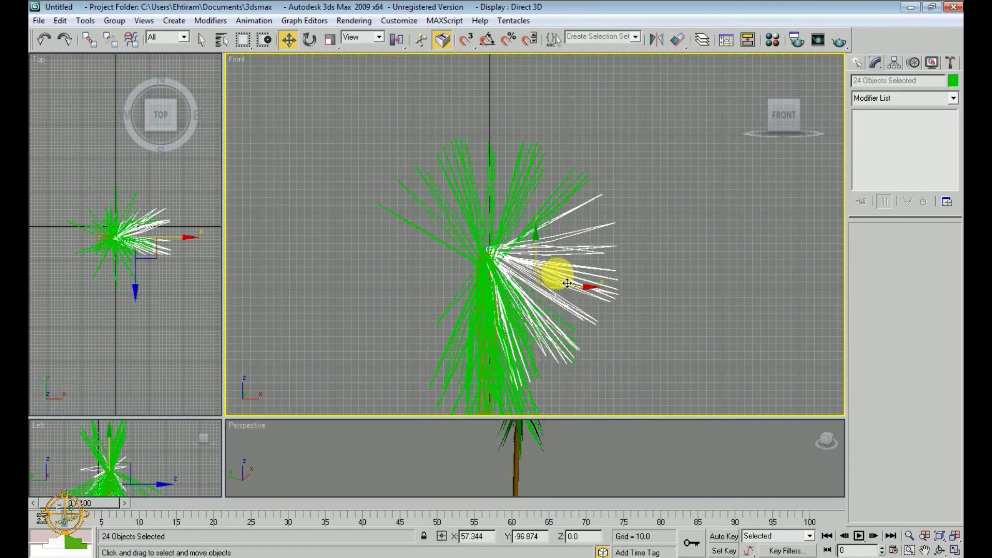
left_click_drag(515, 263, 504, 339)
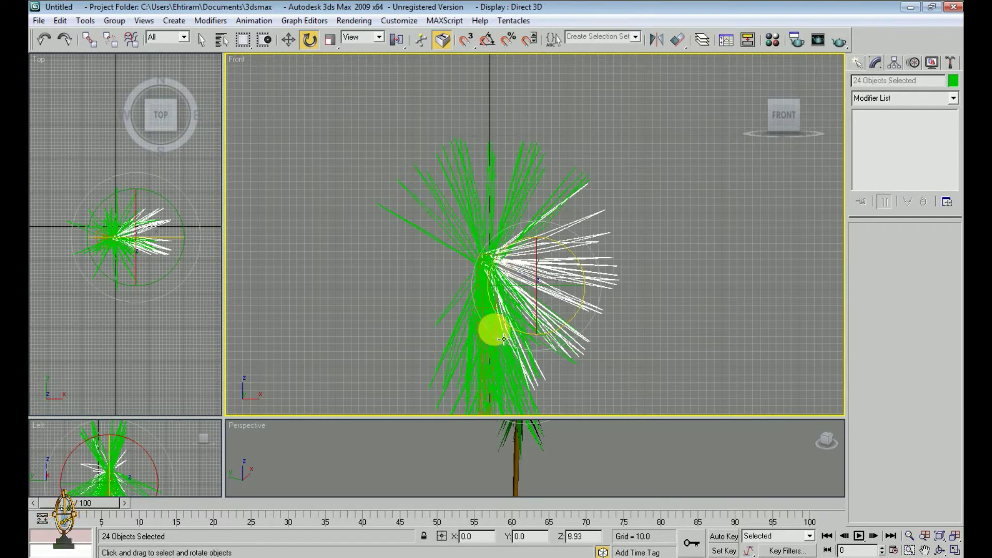
left_click_drag(199, 243, 192, 235)
scroll(562, 380, "up", 3)
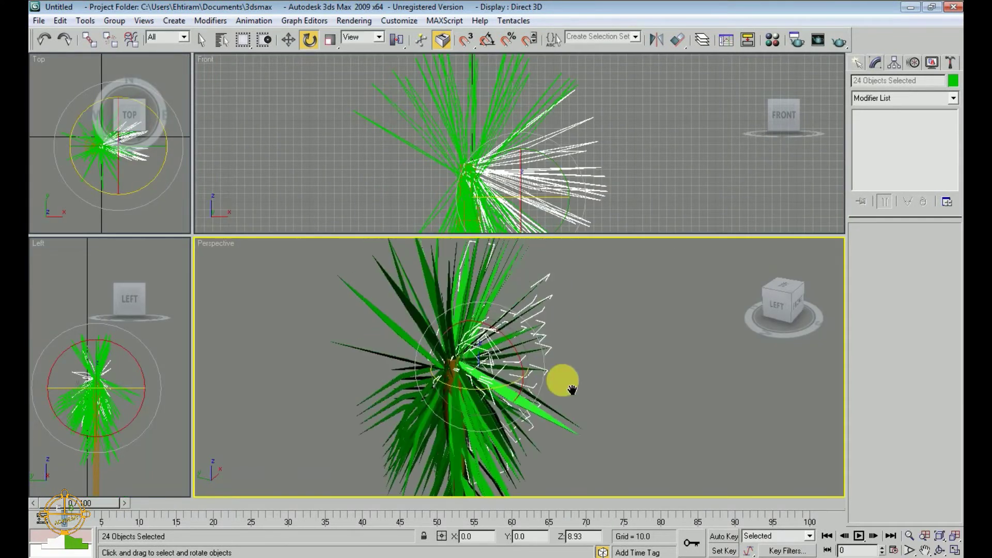
scroll(547, 347, "down", 3)
Step: Orbit around the palm, clear the selection, and marquee-select 23 crown leaves
left_click(558, 374)
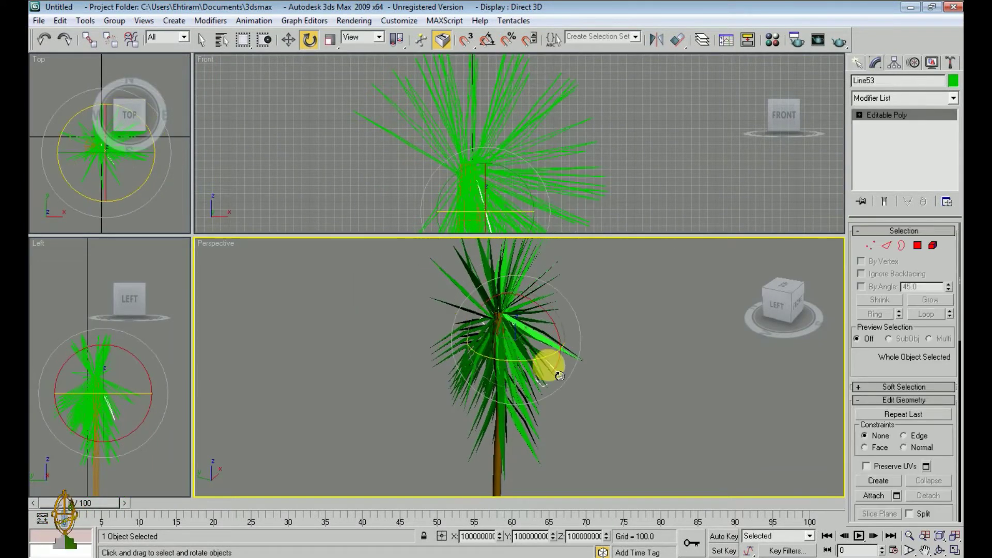
middle_click_drag(563, 325, 505, 263, "alt")
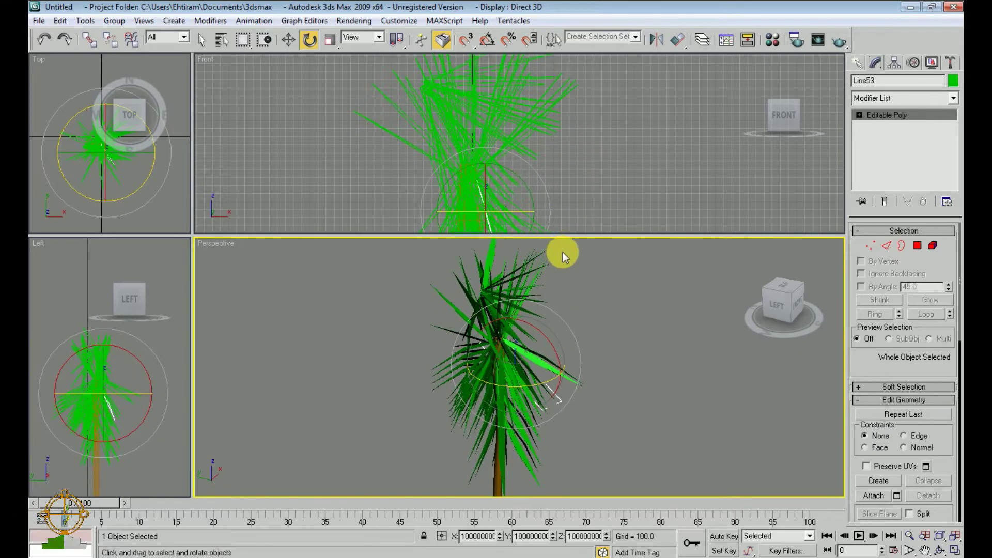
left_click_drag(563, 252, 578, 249)
middle_click(616, 116)
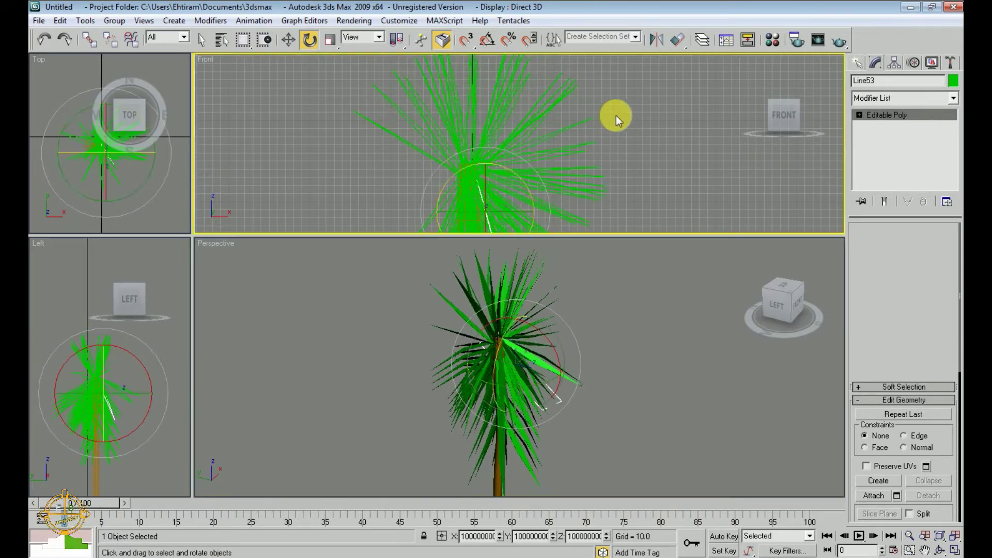
left_click(616, 116)
scroll(616, 115, "down", 3)
middle_click_drag(610, 343, 571, 349)
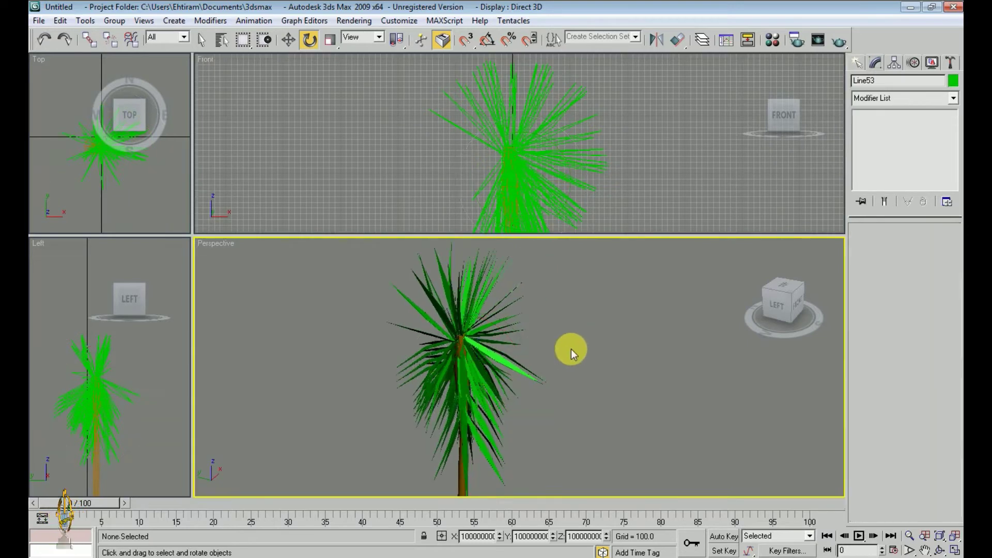
mouse_move(529, 379)
left_mouse_down()
mouse_move(517, 391)
mouse_move(220, 320)
left_mouse_up()
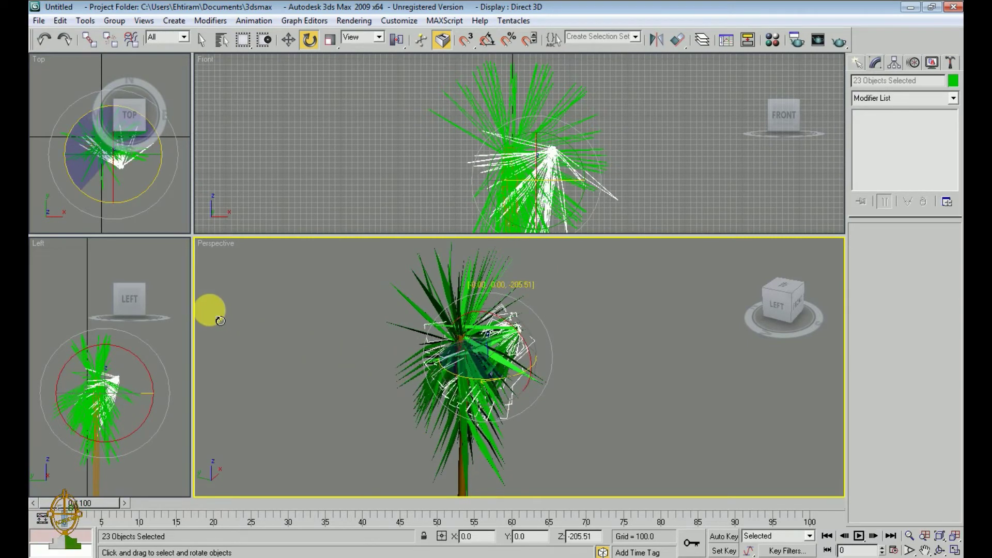
Step: Confirm the rotated 23-leaf copy and move it lower into the crown, undoing a misplaced nudge
left_click(483, 340)
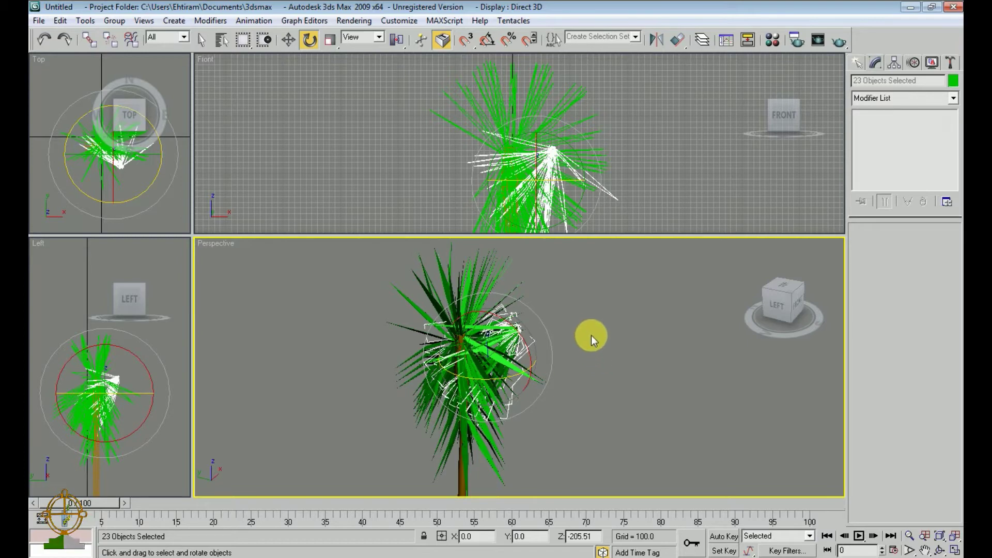
key("w")
mouse_move(554, 177)
left_mouse_down()
mouse_move(510, 167)
mouse_move(506, 197)
left_mouse_up()
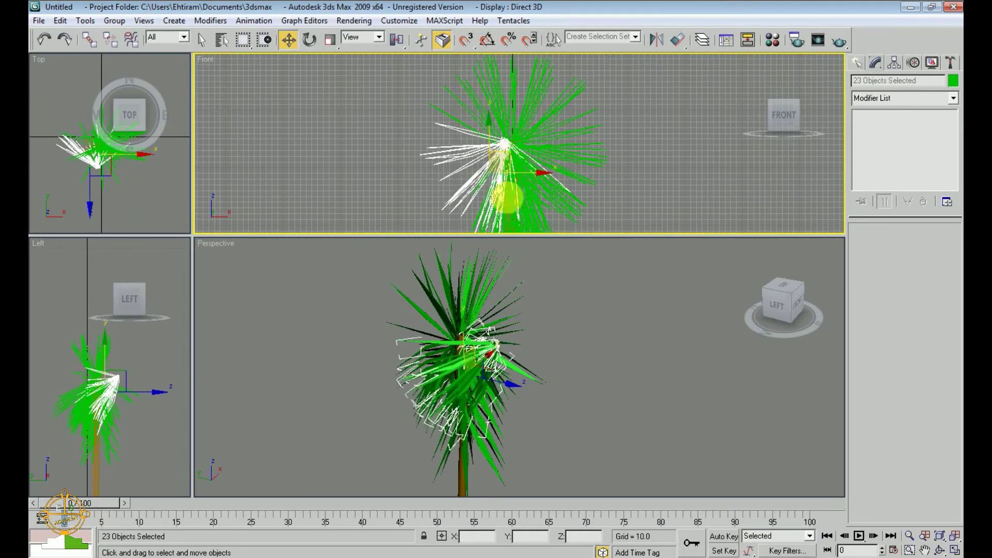
middle_click_drag(553, 340, 627, 348, "alt")
mouse_move(515, 355)
left_mouse_down()
mouse_move(470, 393)
mouse_move(484, 399)
left_mouse_up()
key("w")
mouse_move(518, 336)
left_mouse_down()
mouse_move(483, 387)
mouse_move(495, 408)
mouse_move(483, 394)
left_mouse_up()
mouse_move(484, 395)
middle_mouse_down("alt")
mouse_move(558, 421)
mouse_move(492, 412)
mouse_move(541, 288)
mouse_move(542, 328)
mouse_move(564, 301)
middle_mouse_up("alt")
key("ctrl+z")
key("ctrl+z")
key("ctrl+z")
key("ctrl+z")
key("ctrl+z")
key("ctrl+z")
scroll(535, 328, "up", 3)
scroll(568, 331, "down", 2)
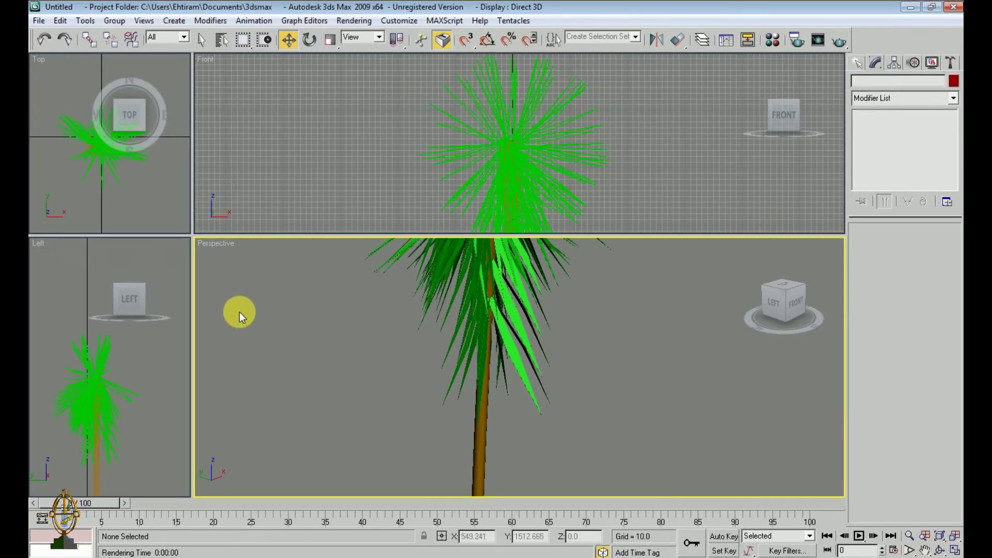
Step: In the enlarged Left view, select the lower leaves and clone them as a copy
left_click_drag(191, 238, 284, 129)
scroll(150, 448, "up", 3)
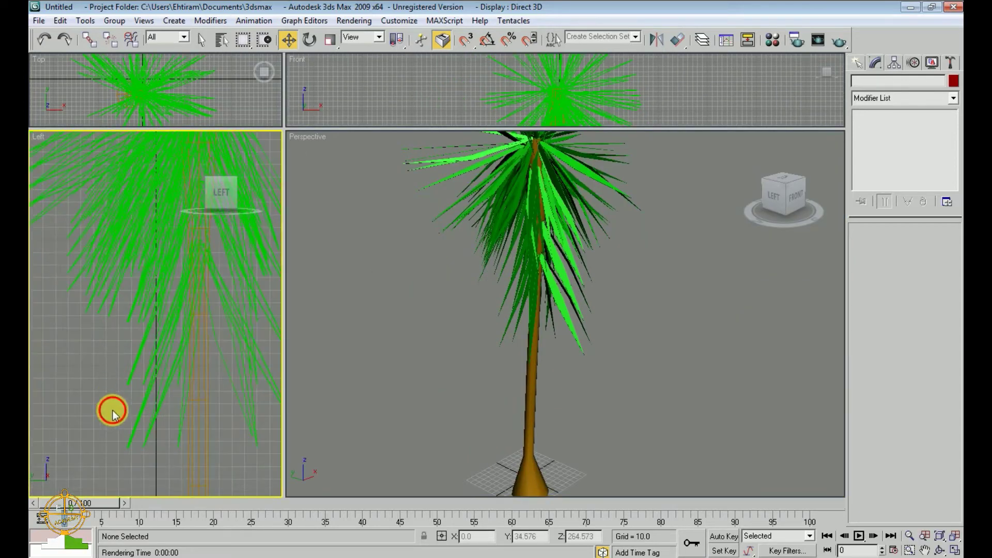
left_click_drag(111, 410, 184, 445)
middle_click_drag(184, 445, 233, 412)
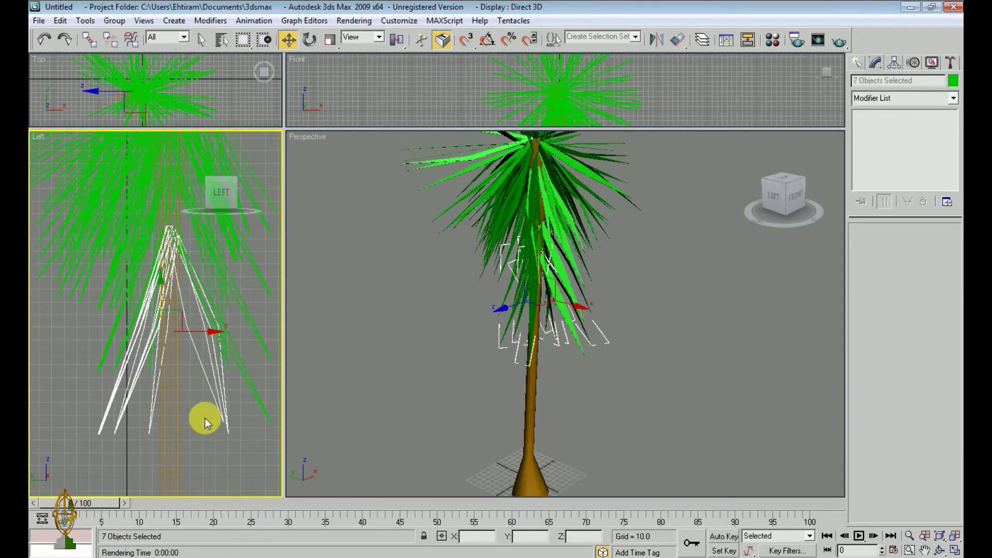
left_click_drag(205, 418, 160, 288, "shift")
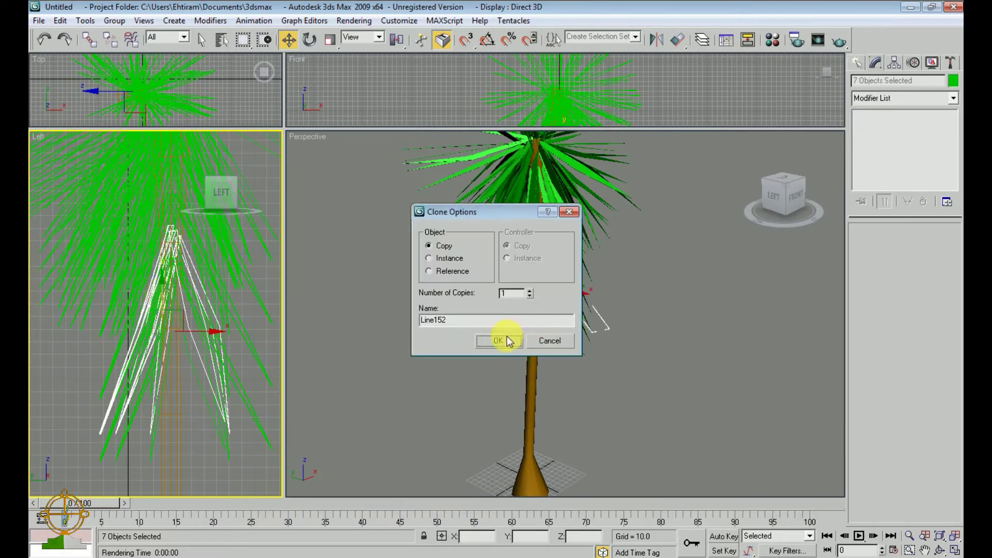
left_click(499, 340)
Step: Raise the copied leaves along Z up toward the crown
scroll(547, 359, "down", 3)
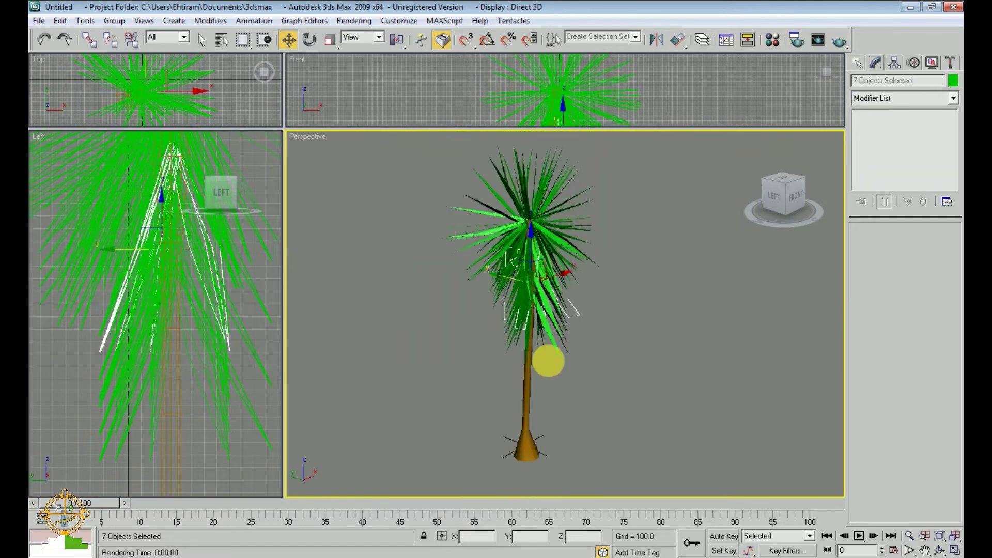
middle_click_drag(547, 358, 571, 311, "alt")
scroll(608, 331, "up", 4)
scroll(608, 331, "up", 3)
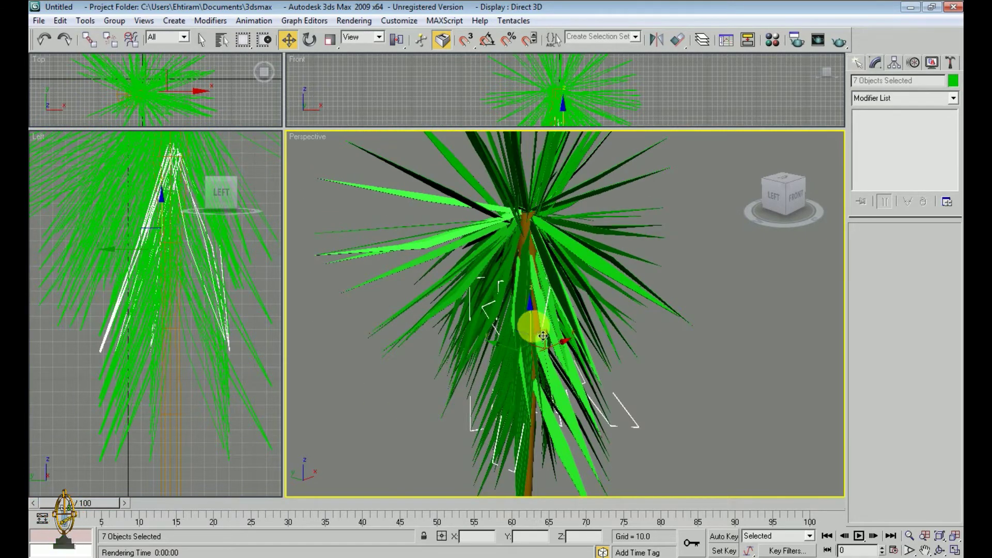
mouse_move(543, 336)
left_mouse_down()
mouse_move(538, 255)
mouse_move(548, 269)
mouse_move(534, 275)
mouse_move(542, 350)
mouse_move(552, 282)
mouse_move(538, 250)
left_mouse_up()
scroll(598, 332, "down", 2)
scroll(577, 216, "down", 2)
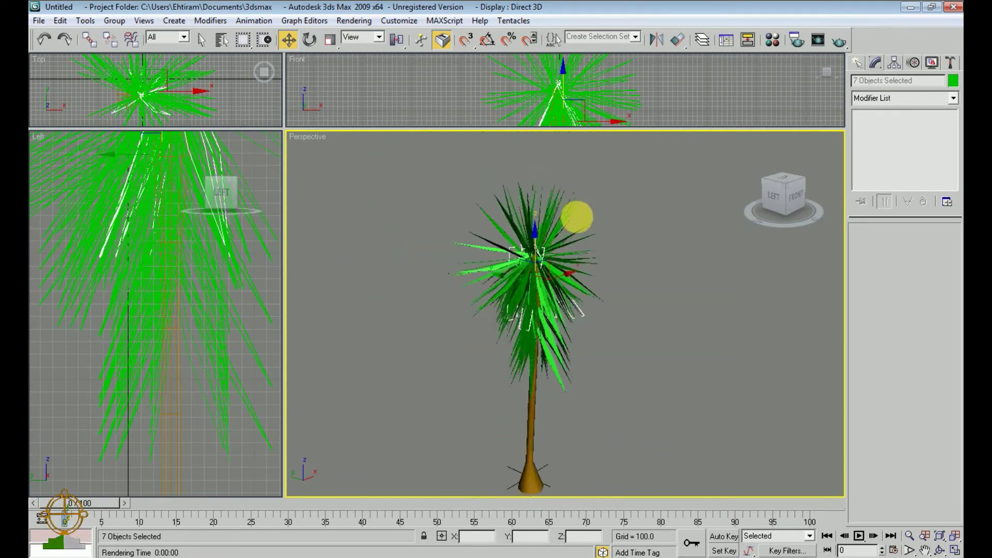
scroll(589, 226, "up", 3)
scroll(581, 177, "down", 1)
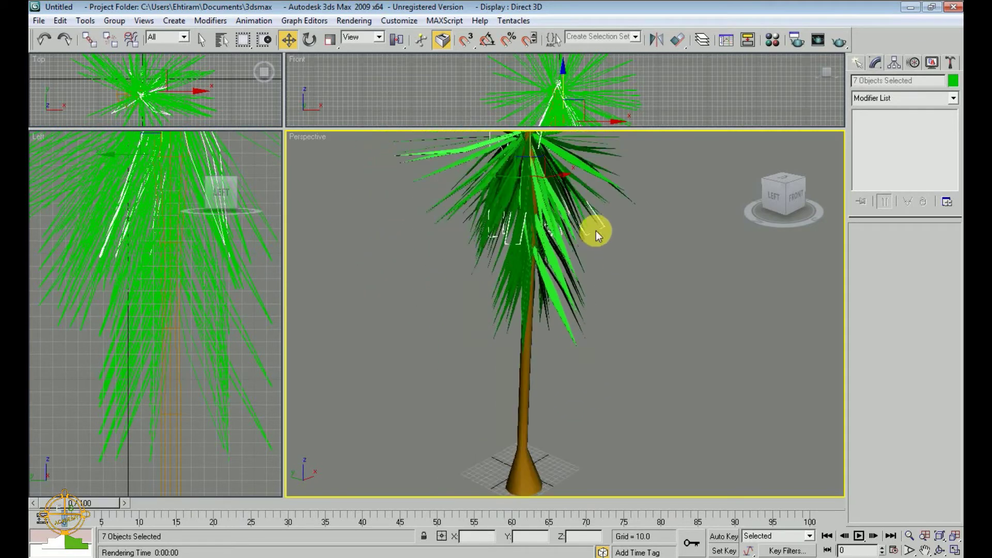
scroll(610, 269, "up", 2)
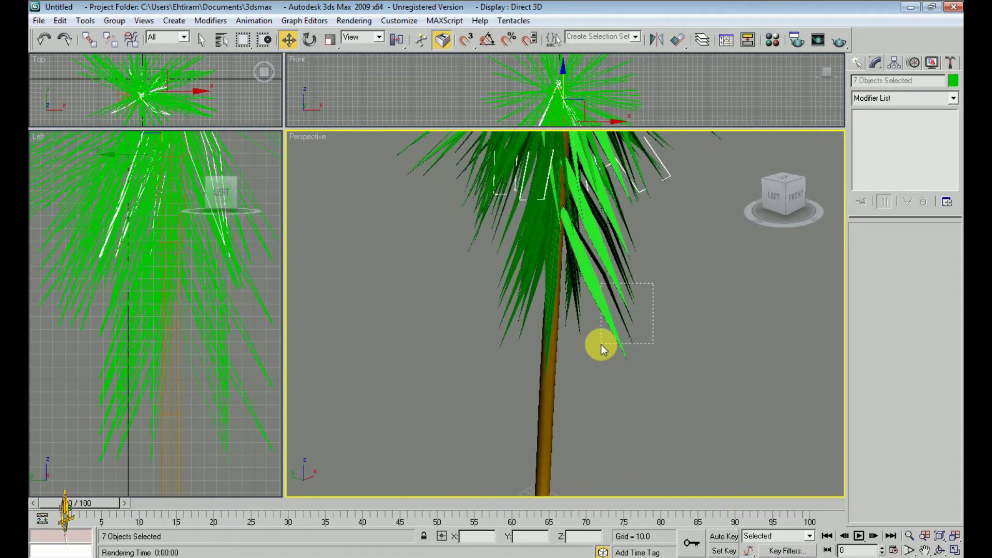
Step: Select another leaf group, reposition it back into the crown, then select a group of crown leaves
left_click_drag(601, 345, 601, 344)
left_click_drag(517, 309, 550, 339)
scroll(560, 300, "down", 2)
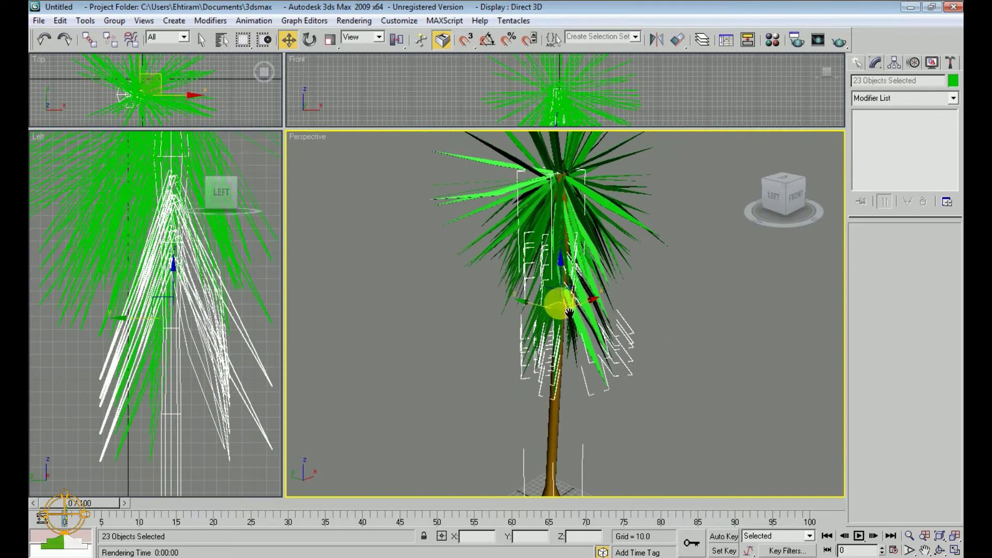
scroll(561, 240, "down", 1)
left_click_drag(572, 258, 572, 258)
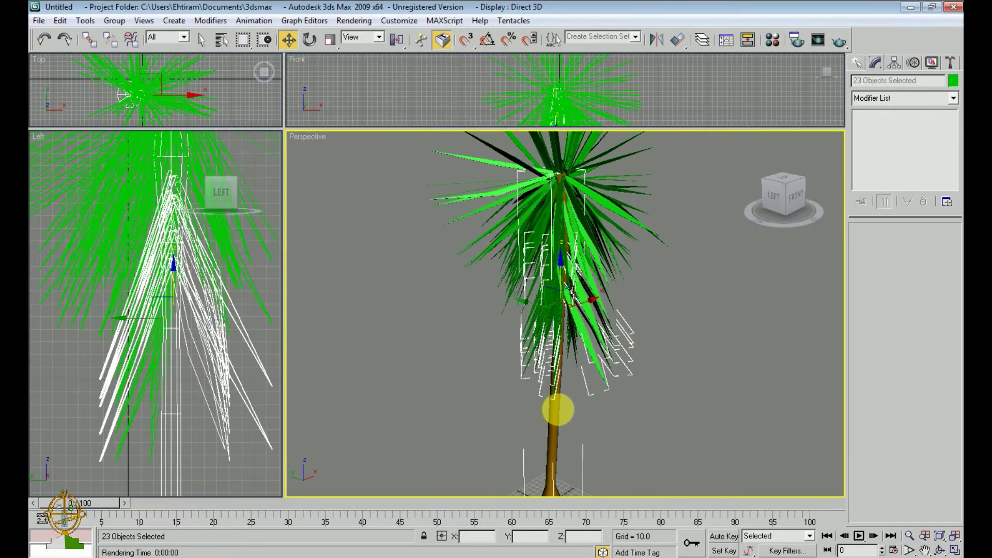
middle_click_drag(557, 410, 582, 319)
left_click_drag(562, 304, 577, 253)
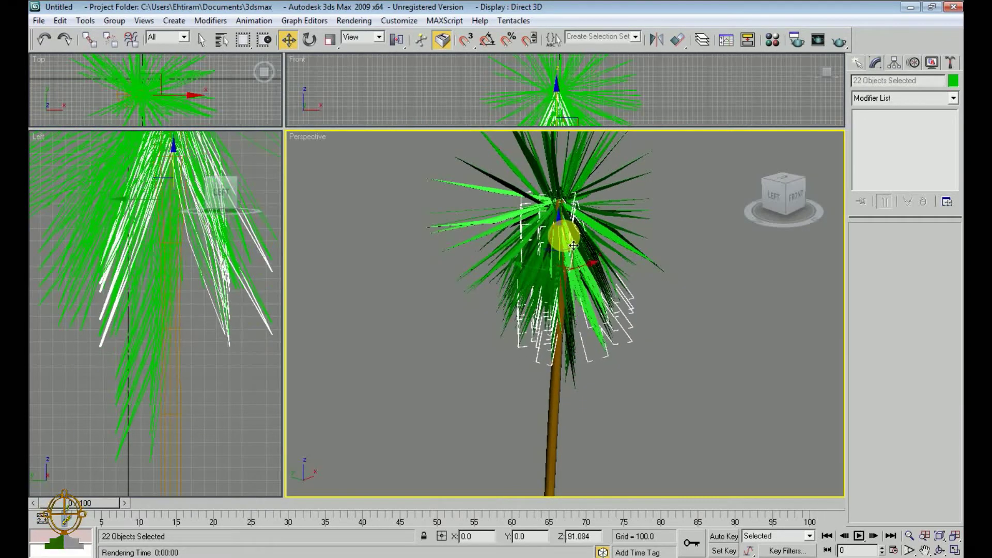
left_click(638, 325)
mouse_move(638, 325)
middle_mouse_down("alt")
mouse_move(553, 206)
mouse_move(565, 191)
mouse_move(584, 225)
mouse_move(542, 215)
middle_mouse_up("alt")
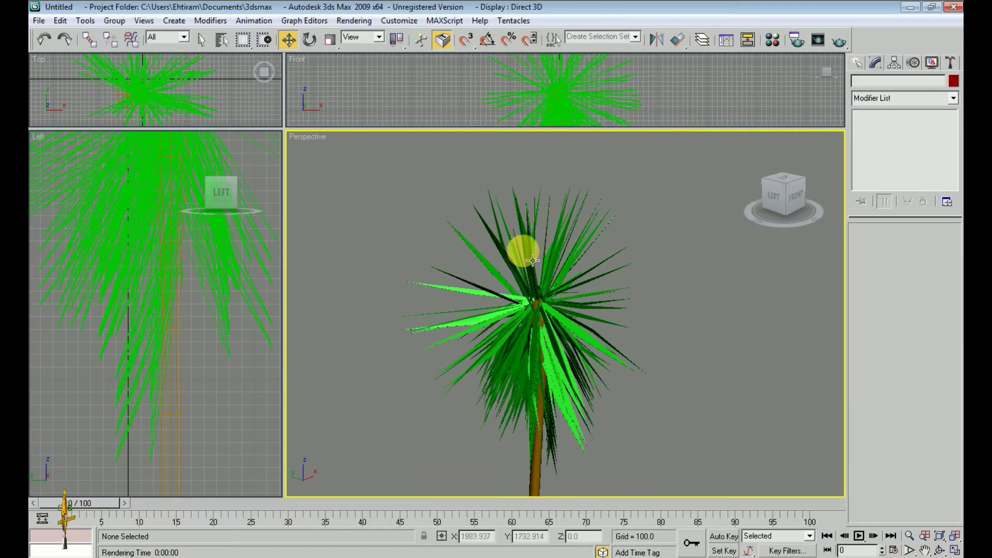
left_click_drag(639, 209, 475, 258)
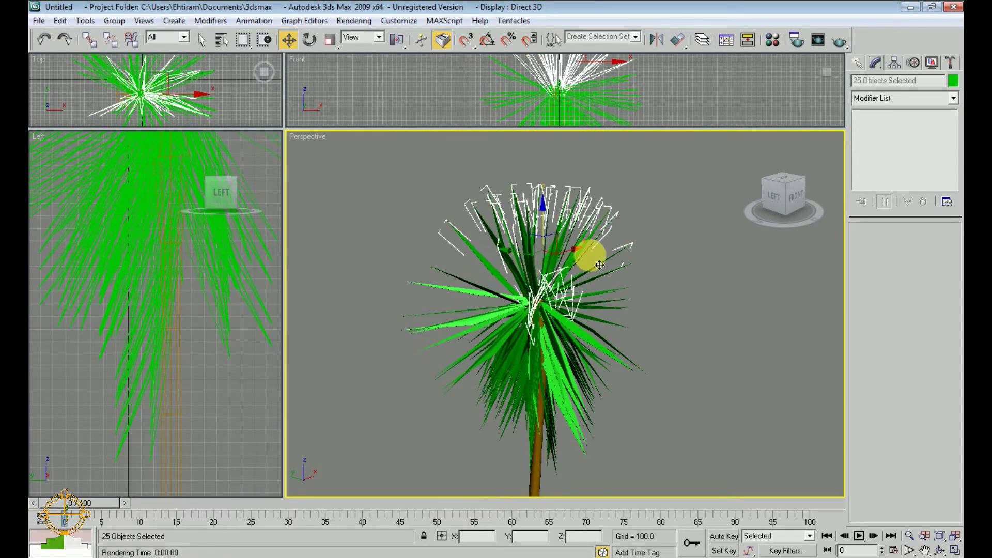
Step: Rotate out a copy of the upper crown leaves around the trunk and shift it left
left_click(515, 218)
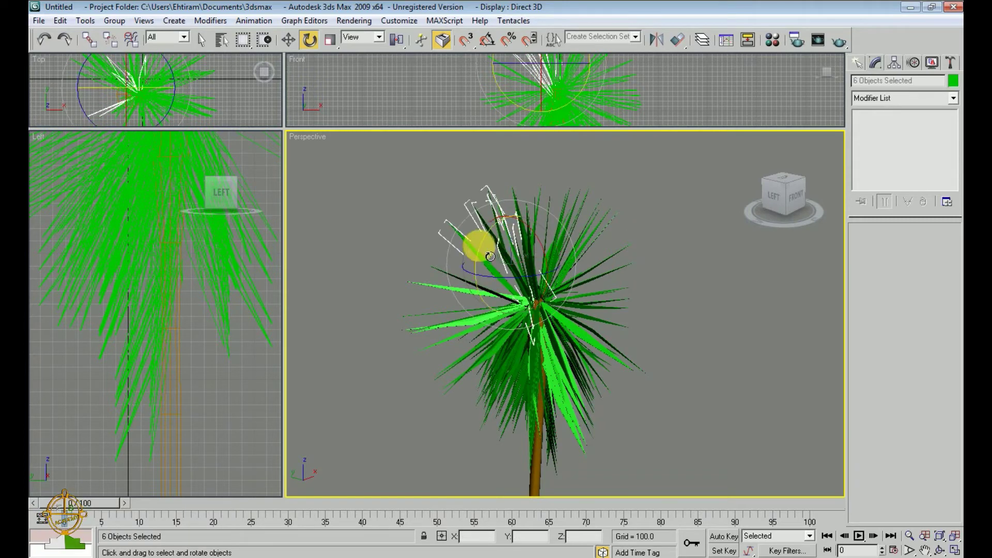
left_click_drag(279, 259, 273, 254)
middle_click_drag(511, 113, 517, 104)
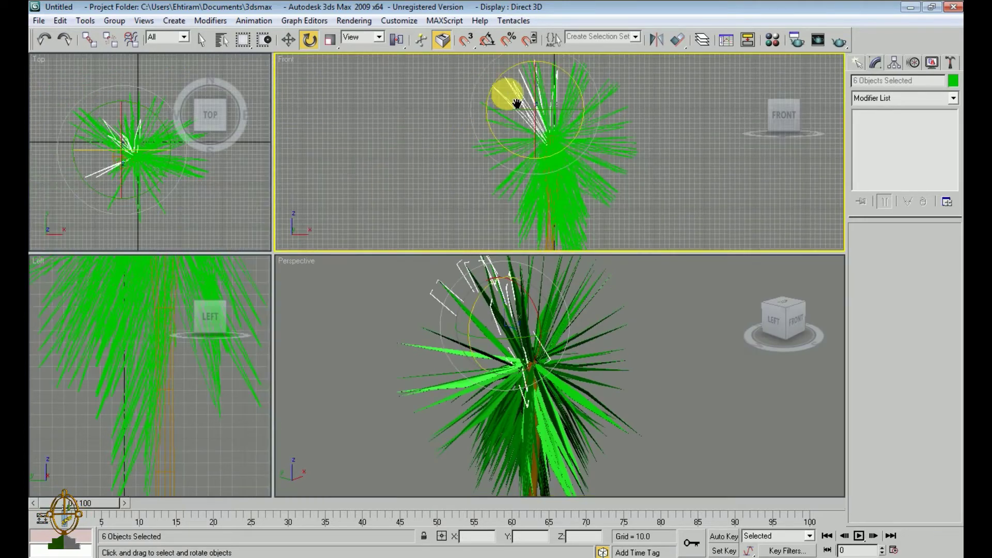
mouse_move(504, 100)
left_mouse_down()
mouse_move(476, 150)
mouse_move(466, 210)
mouse_move(480, 165)
left_mouse_up()
left_click(498, 337)
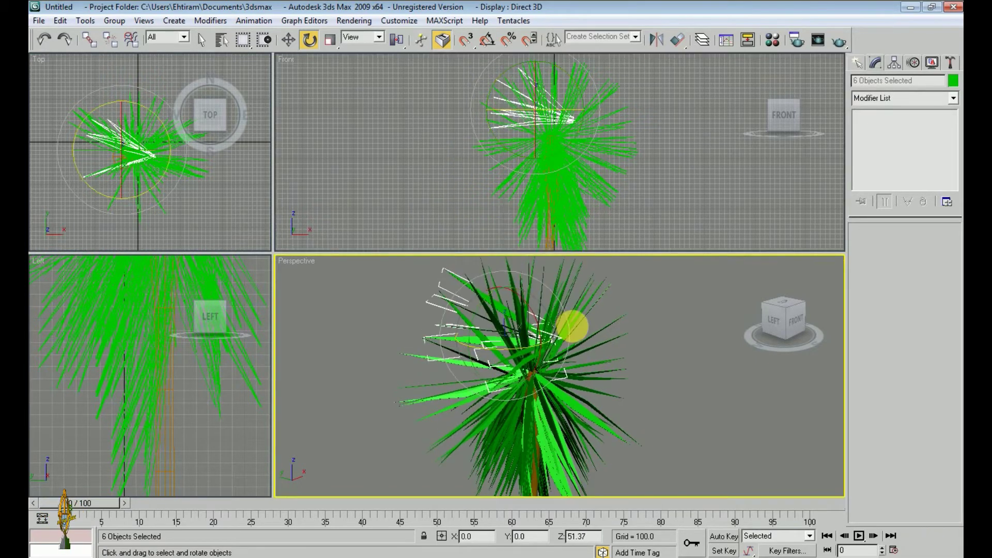
key("w")
mouse_move(527, 336)
left_mouse_down()
mouse_move(495, 356)
mouse_move(458, 316)
mouse_move(512, 389)
left_mouse_up()
Step: In the Top view, rotate out another leaf copy and shift it right and down
middle_click_drag(539, 413, 283, 261, "alt")
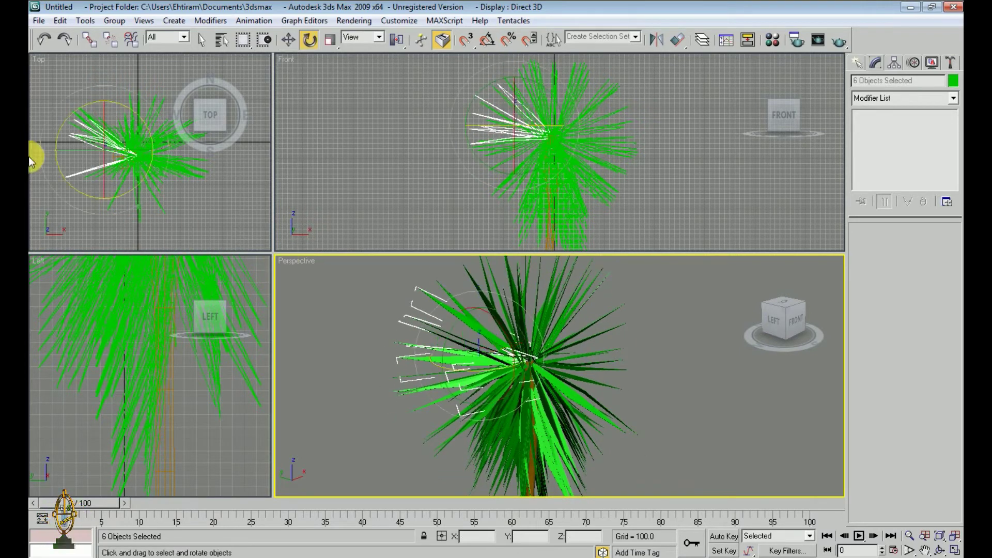
left_click(57, 142)
left_click_drag(73, 139, 88, 248, "shift")
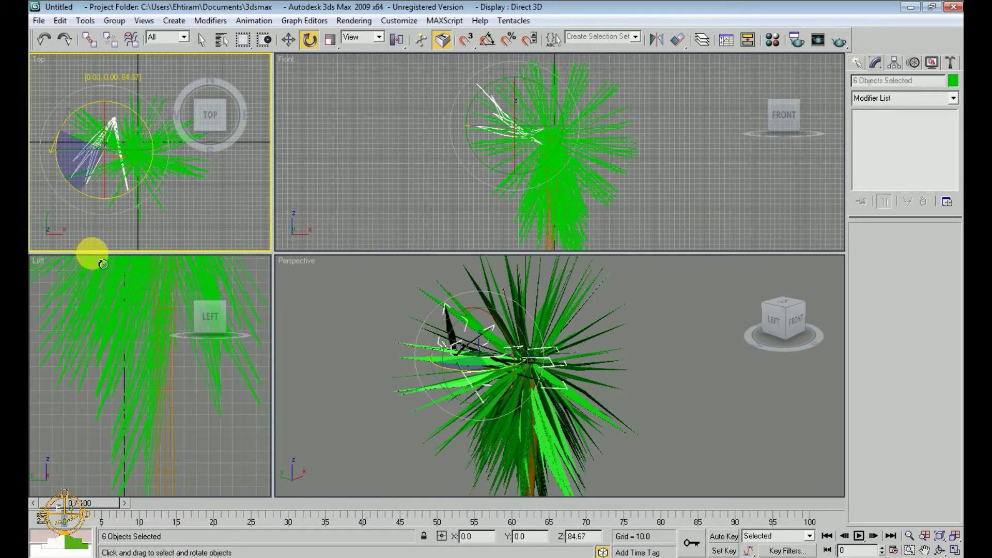
left_click(491, 333)
middle_click_drag(154, 203, 157, 209)
key("w")
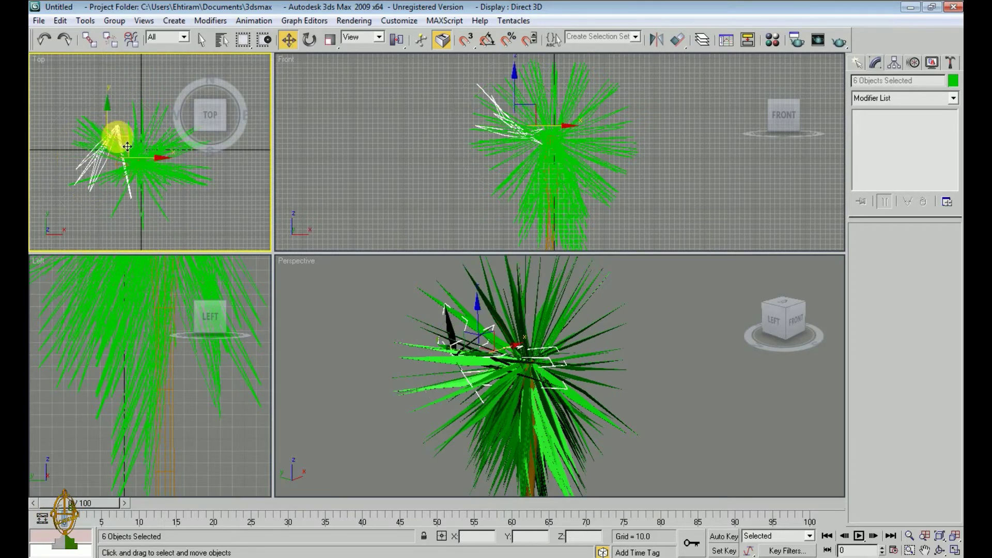
left_click_drag(111, 133, 151, 180)
Step: Lower the six selected leaf blades slightly and enlarge the Perspective view to frame trunk and crown
left_click(627, 354)
scroll(631, 410, "up", 5)
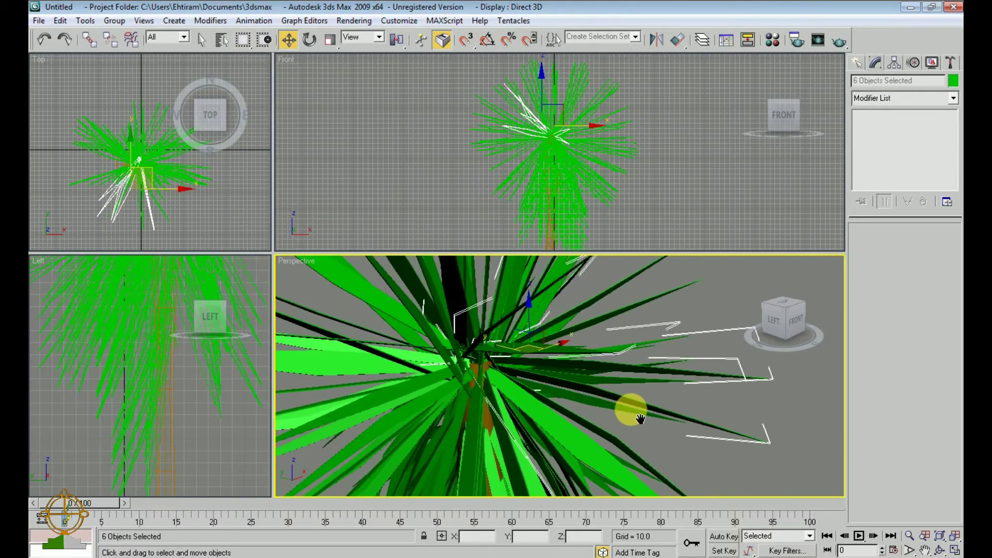
scroll(543, 321, "down", 2)
left_click_drag(543, 321, 565, 349)
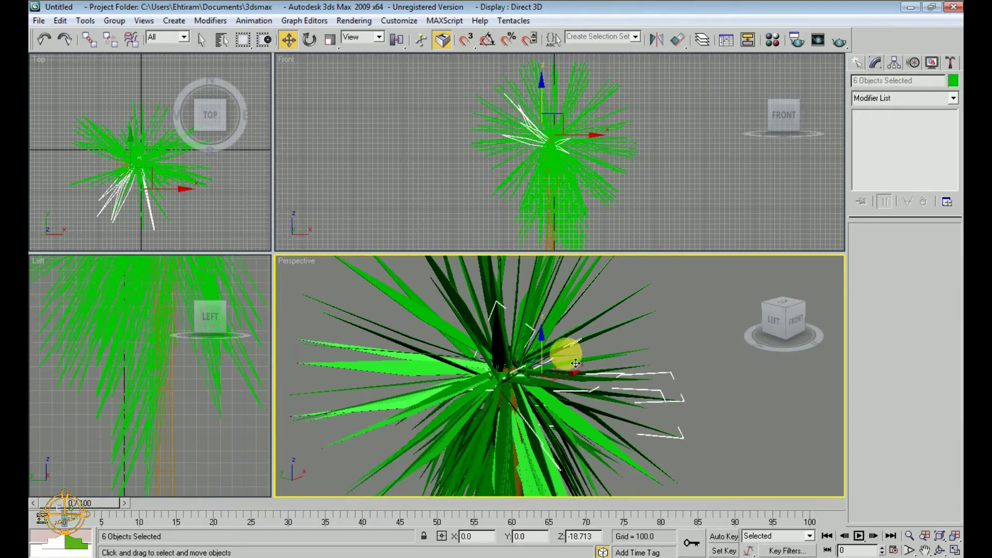
scroll(565, 361, "down", 5)
scroll(572, 305, "up", 4)
scroll(572, 305, "up", 2)
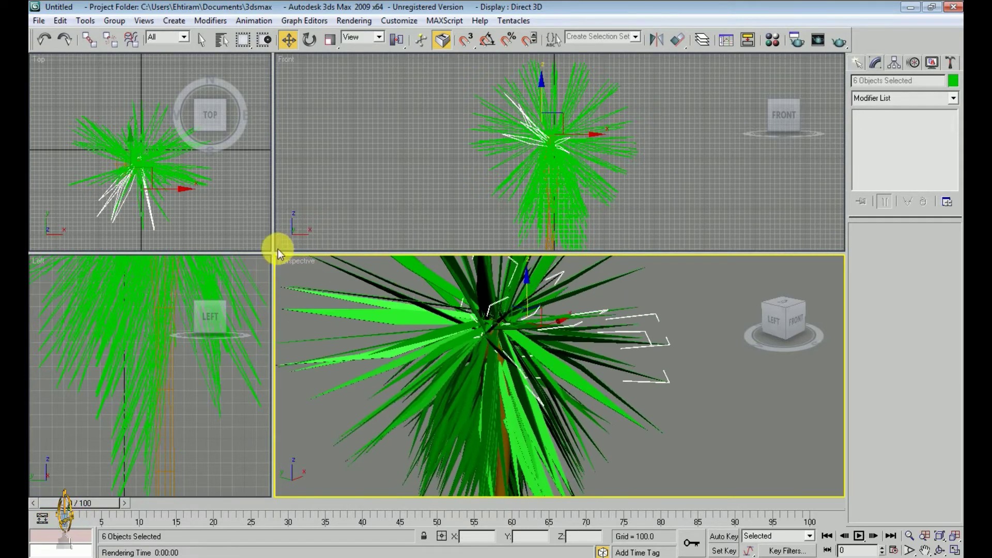
left_click_drag(228, 160, 222, 154)
mouse_move(553, 381)
middle_mouse_down()
mouse_move(525, 373)
mouse_move(549, 353)
mouse_move(589, 279)
mouse_move(519, 328)
mouse_move(611, 348)
mouse_move(570, 377)
middle_mouse_up()
scroll(572, 341, "up", 3)
Step: Clone the 22 leaf blades lower on the crown and rotate the copies -19.03° around Z
mouse_move(551, 336)
middle_mouse_down("alt")
mouse_move(613, 347)
mouse_move(578, 333)
mouse_move(559, 372)
mouse_move(517, 412)
middle_mouse_up("alt")
scroll(577, 333, "up", 2)
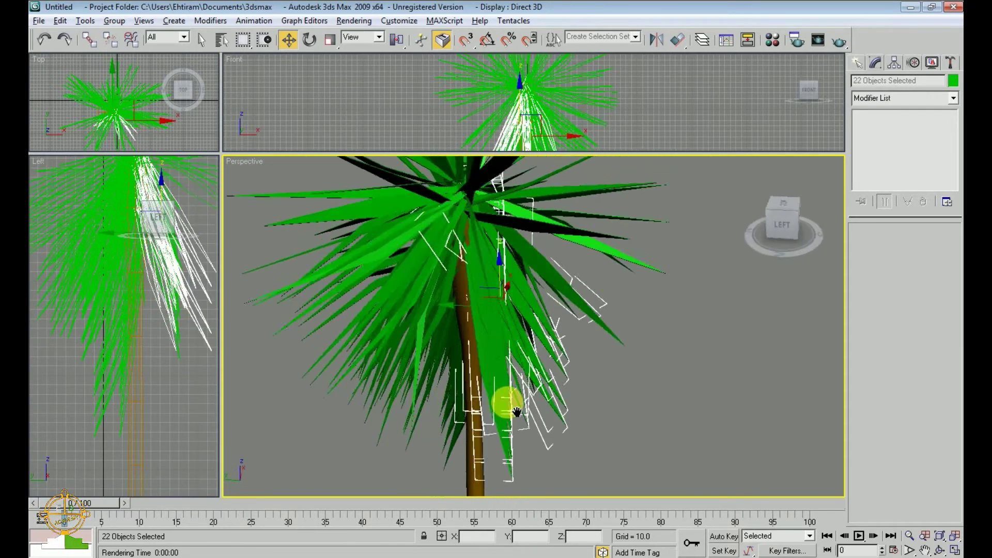
left_click_drag(474, 317, 437, 306, "shift")
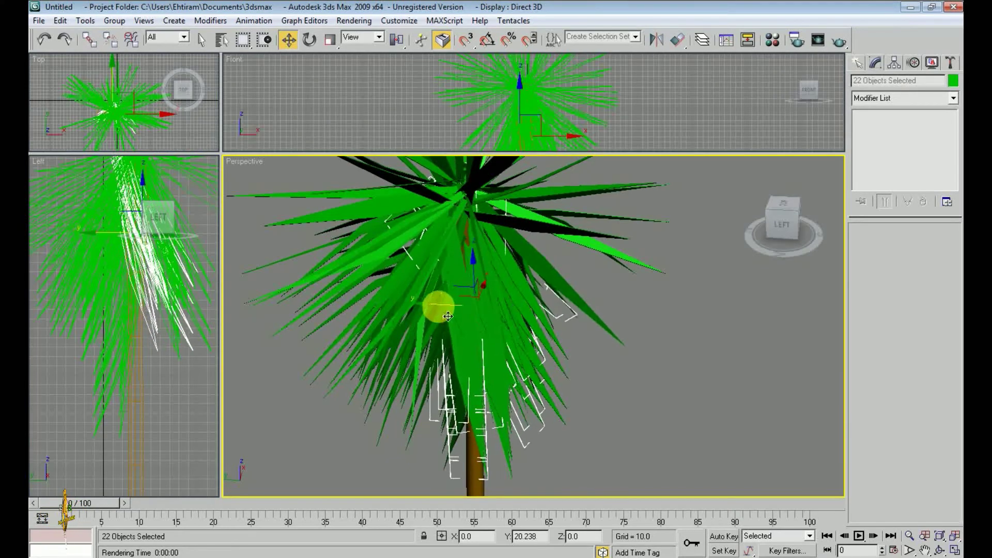
left_click(482, 338)
key("e")
mouse_move(506, 317)
left_mouse_down()
mouse_move(377, 317)
mouse_move(518, 343)
mouse_move(492, 336)
left_mouse_up()
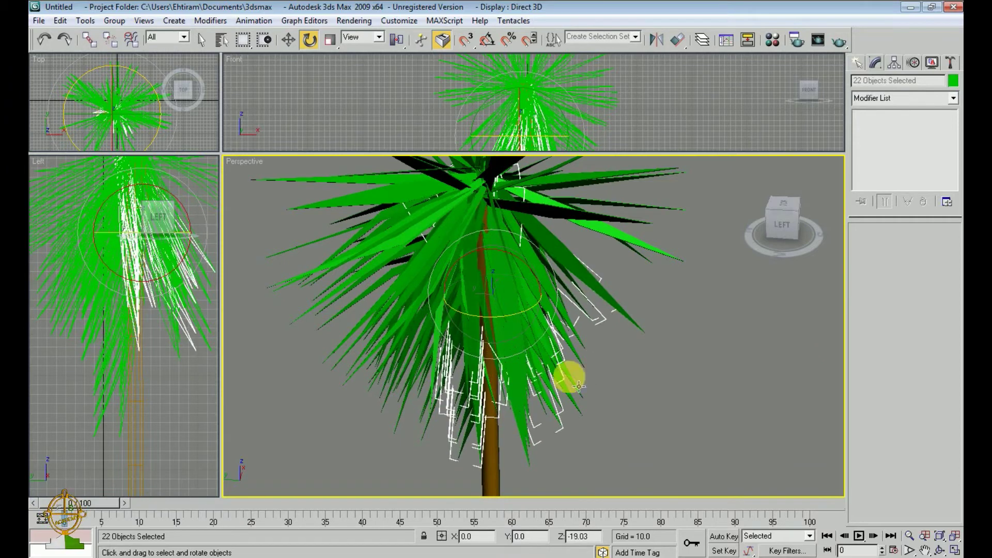
scroll(575, 387, "down", 5)
scroll(575, 386, "up", 3)
mouse_move(578, 422)
middle_mouse_down()
mouse_move(706, 304)
mouse_move(547, 286)
middle_mouse_up()
left_click(687, 315)
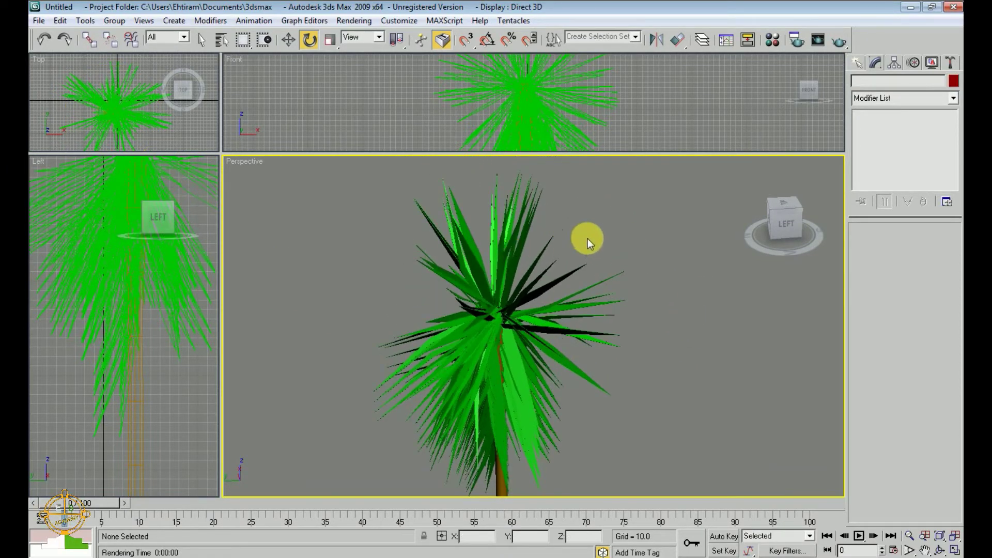
Step: Rotate-clone the 13 upright leaf blades and move the copies into place on one side
left_click(544, 225)
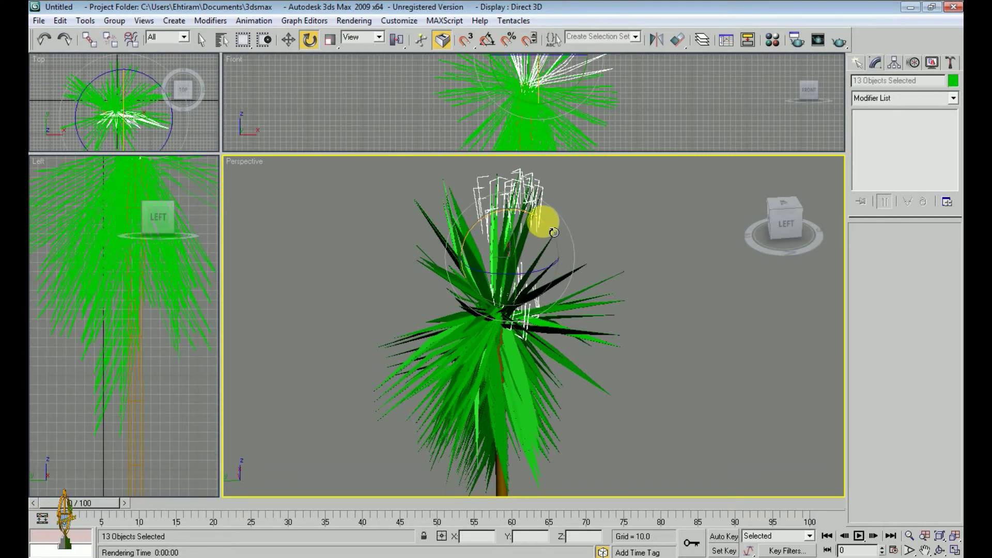
mouse_move(553, 232)
left_mouse_down("shift")
mouse_move(625, 310)
mouse_move(637, 277)
mouse_move(603, 277)
left_mouse_up("shift")
left_click(498, 339)
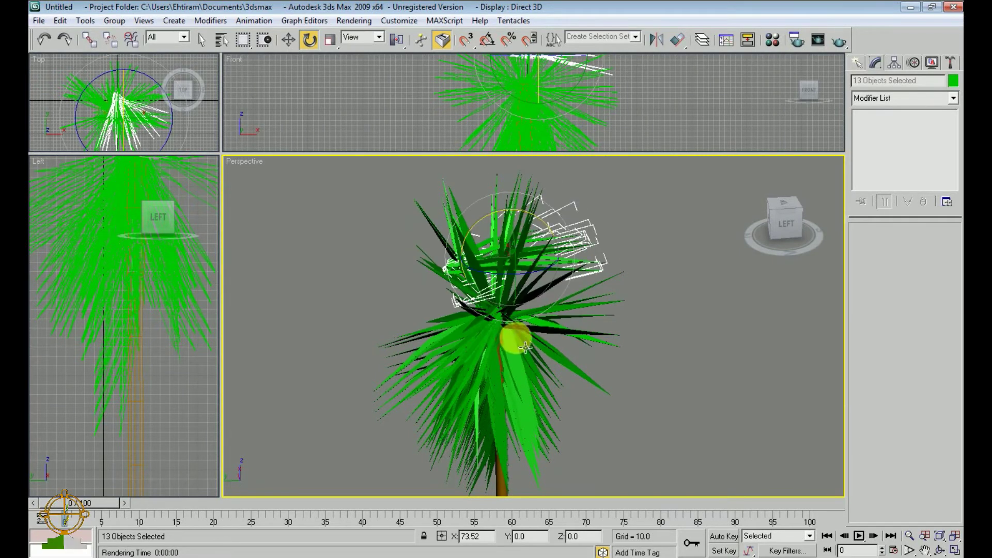
key("w")
mouse_move(501, 251)
left_mouse_down()
mouse_move(531, 287)
mouse_move(500, 307)
left_mouse_up()
key("e")
key("w")
left_click_drag(549, 277, 549, 227)
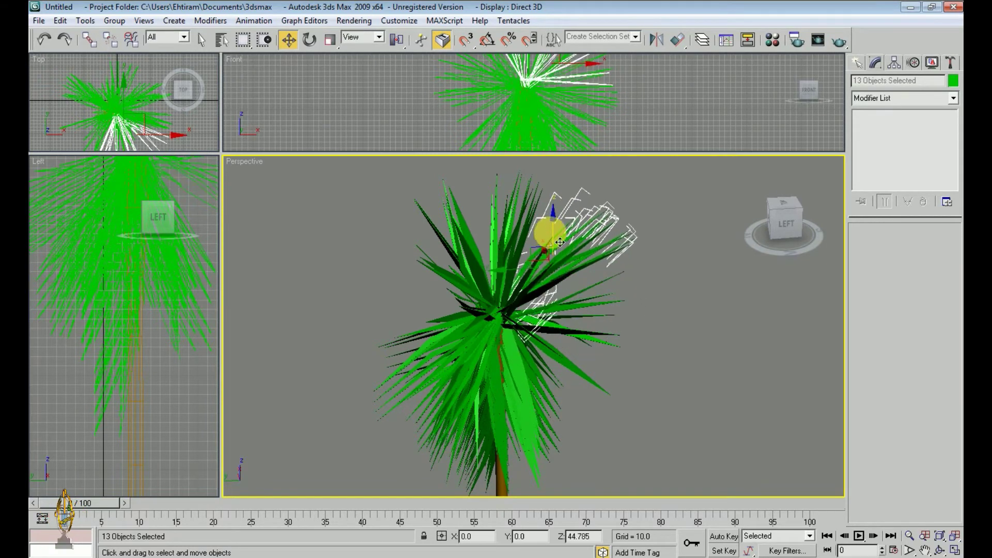
mouse_move(510, 274)
left_mouse_down()
mouse_move(552, 251)
mouse_move(515, 253)
mouse_move(501, 264)
mouse_move(519, 280)
mouse_move(483, 272)
mouse_move(488, 285)
left_mouse_up()
key("w")
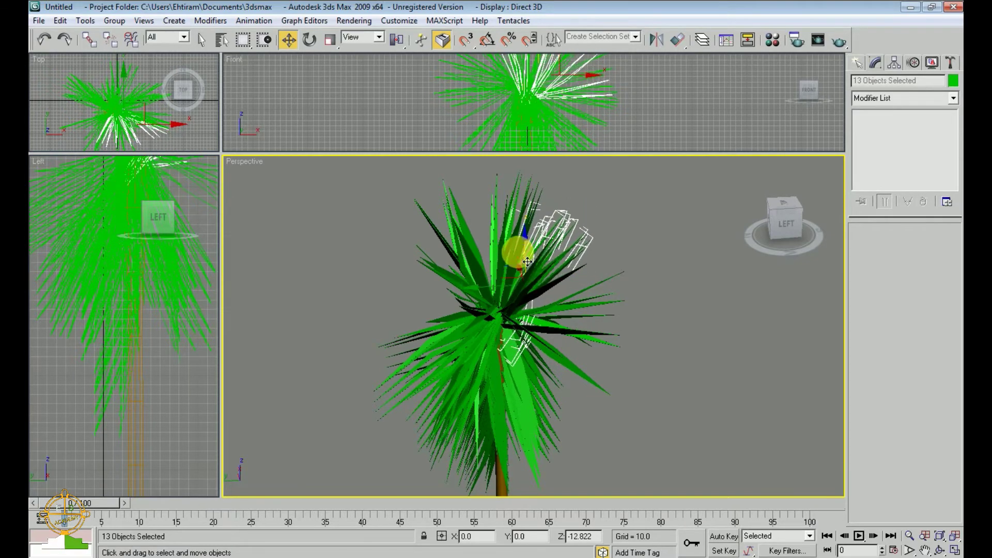
Step: Select leaf Line221 and orbit to look down on the crown from above
scroll(628, 350, "down", 3)
left_click(598, 356)
left_click(509, 333)
scroll(510, 332, "up", 3)
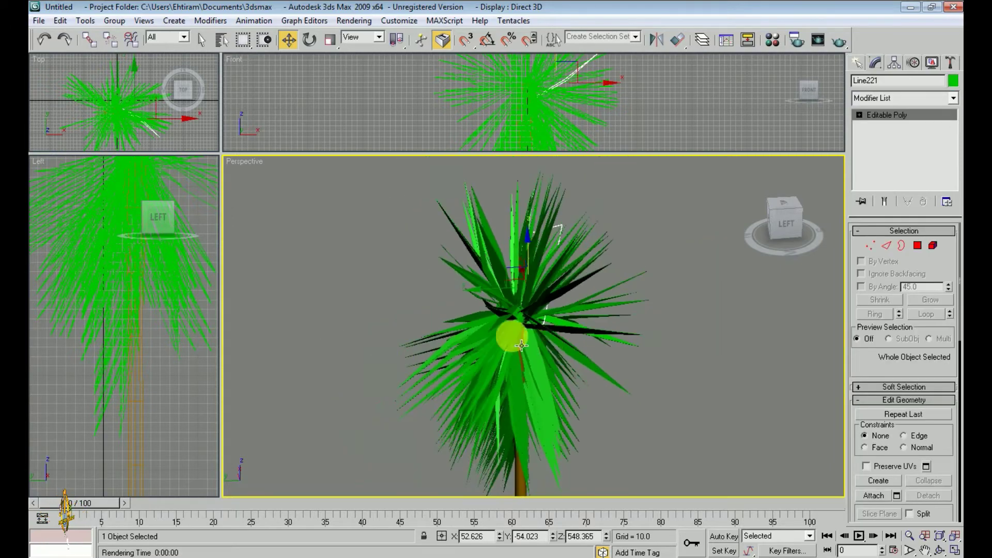
scroll(514, 332, "up", 2)
mouse_move(513, 333)
middle_mouse_down("alt")
mouse_move(594, 310)
mouse_move(587, 365)
mouse_move(505, 337)
mouse_move(513, 317)
middle_mouse_up("alt")
left_click(513, 317)
Step: Raise the 13 copied leaf blades slightly, then orbit and check leaf Line206
middle_click_drag(567, 339, 546, 332, "alt")
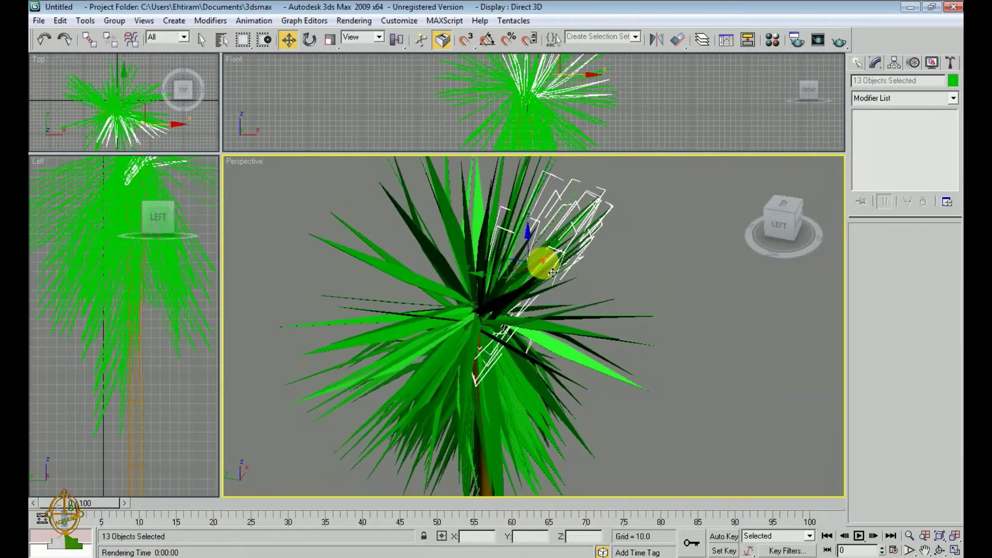
left_click_drag(542, 261, 536, 200)
left_click(550, 298)
mouse_move(550, 297)
middle_mouse_down("alt")
mouse_move(598, 281)
mouse_move(538, 279)
mouse_move(503, 323)
mouse_move(525, 374)
mouse_move(536, 354)
mouse_move(553, 363)
mouse_move(553, 321)
mouse_move(552, 343)
mouse_move(581, 361)
mouse_move(536, 401)
mouse_move(578, 402)
middle_mouse_up("alt")
left_click(518, 390)
left_click(543, 354)
Step: Select twelve leaf blades and clone them downward toward the trunk base
left_click_drag(574, 411, 543, 432)
middle_click_drag(543, 432, 527, 303, "alt")
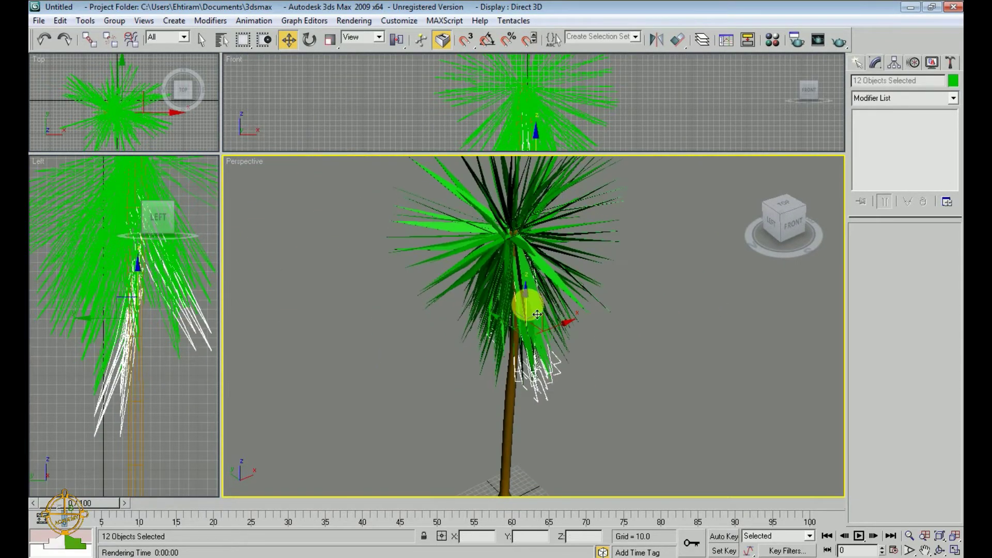
left_click_drag(528, 303, 538, 428, "shift")
left_click(554, 340)
Step: Shift leaf Line227 along X and move the twelve copied leaves to the right
mouse_move(548, 333)
middle_mouse_down("alt")
mouse_move(554, 377)
mouse_move(505, 394)
mouse_move(543, 368)
mouse_move(492, 379)
mouse_move(623, 359)
middle_mouse_up("alt")
left_click(543, 368)
left_click_drag(622, 358, 645, 366)
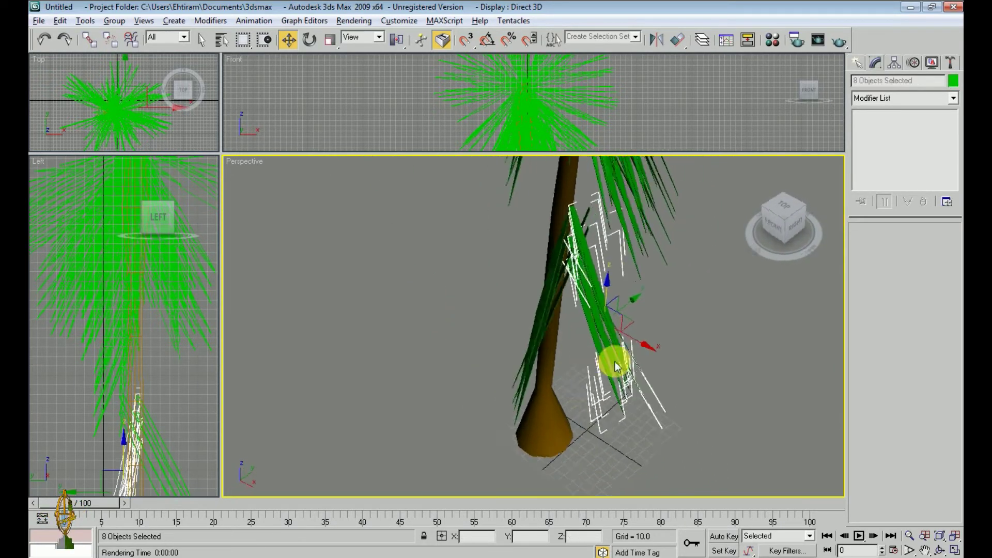
mouse_move(645, 366)
middle_mouse_down("alt")
mouse_move(667, 354)
mouse_move(551, 397)
mouse_move(583, 388)
middle_mouse_up("alt")
left_click(561, 339)
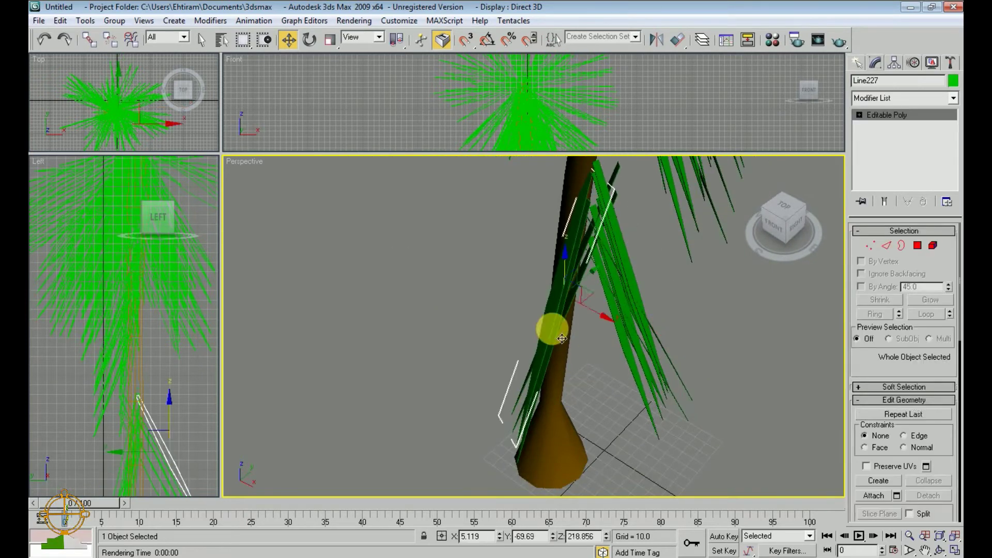
left_click_drag(599, 317, 616, 322)
mouse_move(615, 322)
middle_mouse_down("alt")
mouse_move(649, 339)
mouse_move(563, 346)
middle_mouse_up("alt")
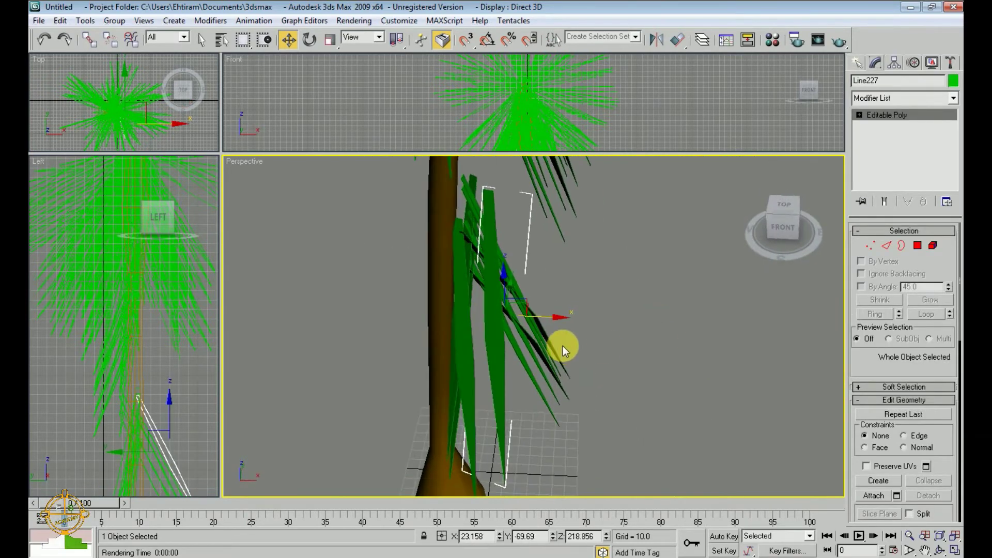
left_click_drag(518, 348, 458, 372)
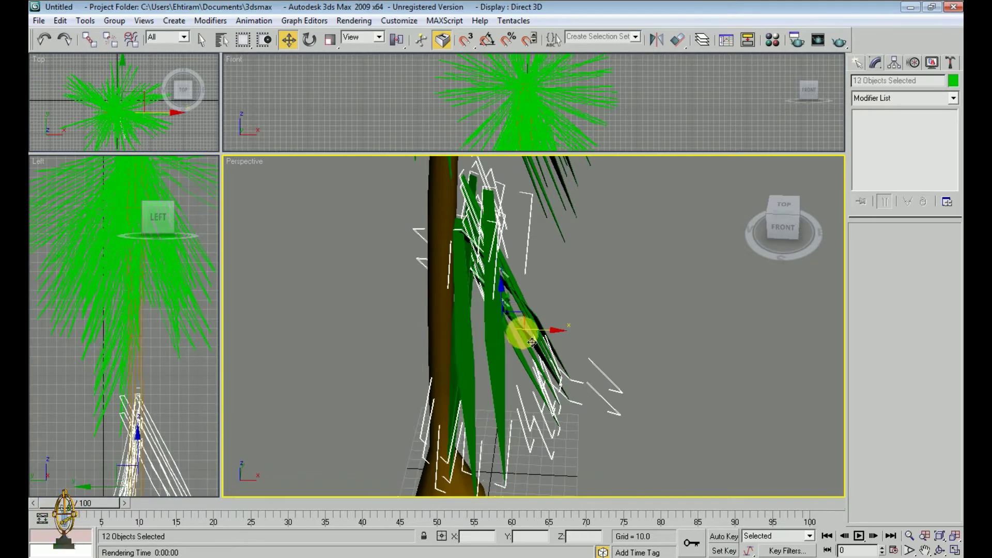
left_click_drag(525, 332, 591, 379)
Step: Reposition leaf Line228 and tilt Line236 about 28 degrees, then tilt Line228
left_click(636, 385)
mouse_move(591, 379)
middle_mouse_down("alt")
mouse_move(636, 385)
mouse_move(618, 392)
mouse_move(572, 377)
mouse_move(728, 389)
mouse_move(729, 279)
middle_mouse_up("alt")
left_click_drag(730, 279, 719, 305)
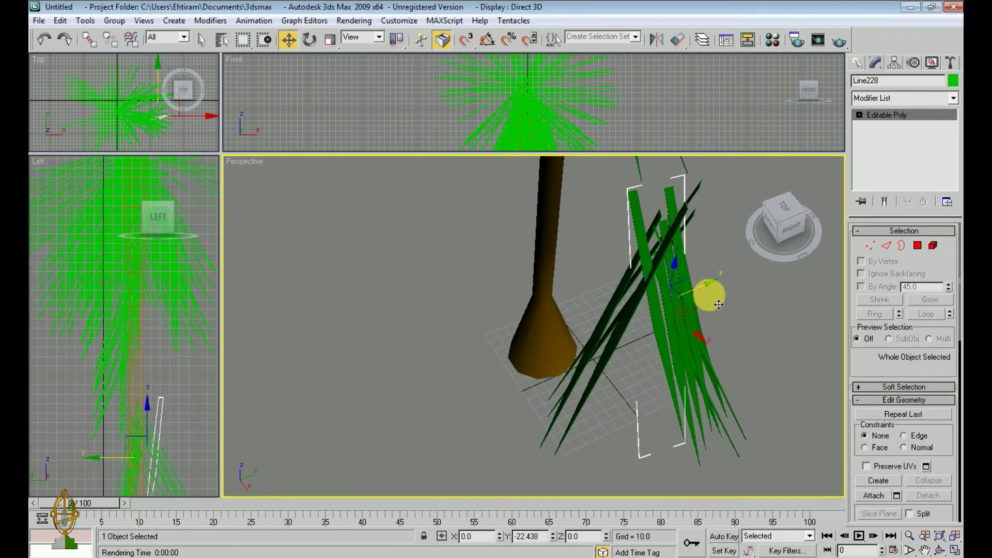
left_click(695, 293)
key("e")
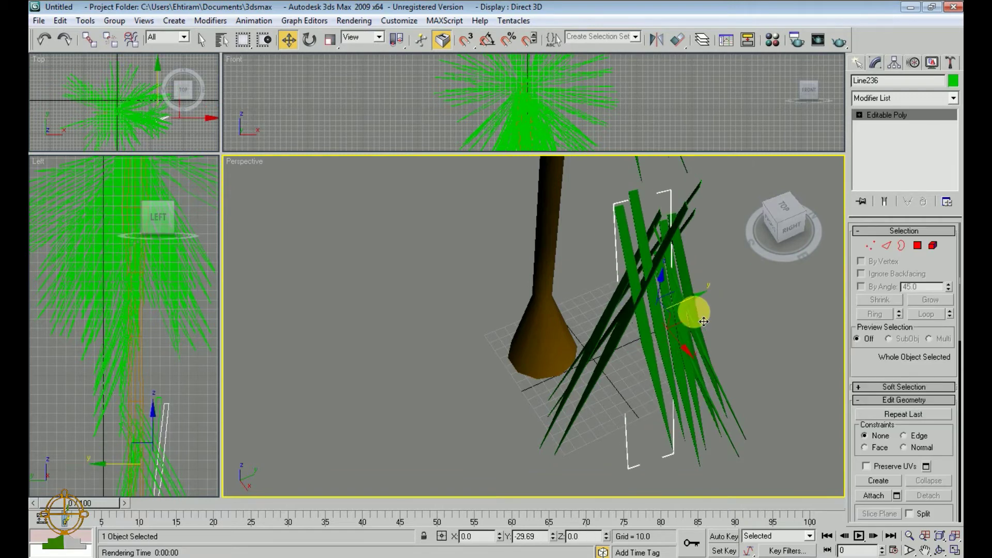
mouse_move(680, 299)
left_mouse_down()
mouse_move(659, 294)
mouse_move(678, 275)
mouse_move(660, 272)
left_mouse_up()
left_click(642, 306)
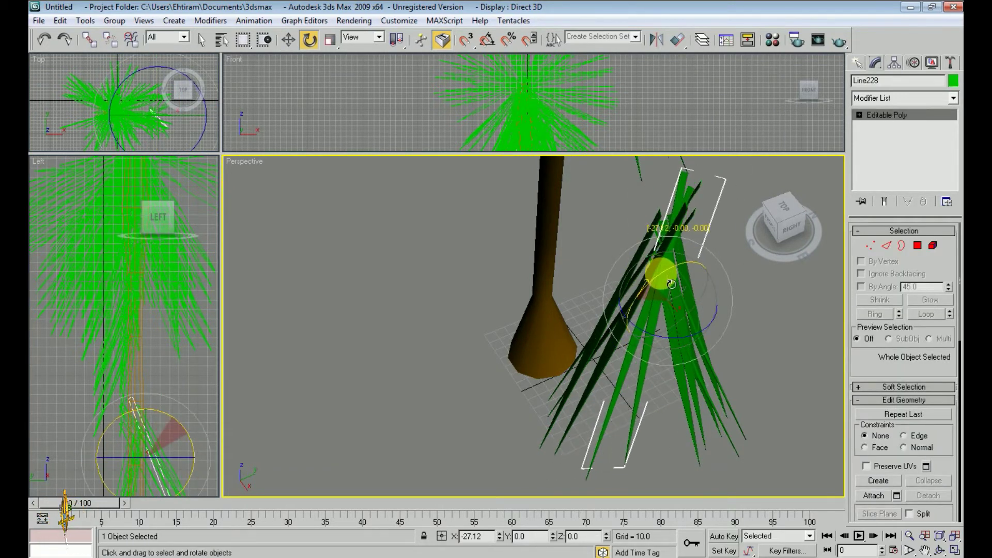
Step: Scale the twelve copied leaves down into a small tuft beside the trunk base
left_click(696, 312)
middle_click_drag(696, 312, 676, 259, "alt")
left_click_drag(675, 259, 561, 362)
key("r")
mouse_move(615, 342)
left_mouse_down()
mouse_move(635, 397)
mouse_move(662, 394)
left_mouse_up()
scroll(663, 395, "down", 2)
scroll(652, 414, "down", 2)
Step: Group the leaf cluster as Group01 and raise it up the trunk
middle_click_drag(652, 414, 682, 407, "alt")
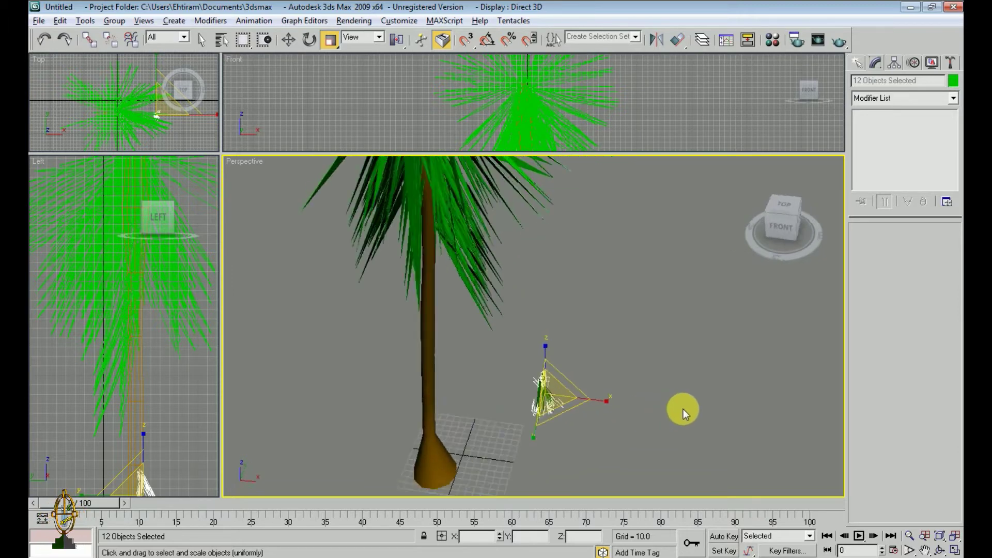
left_click(114, 20)
left_click(124, 31)
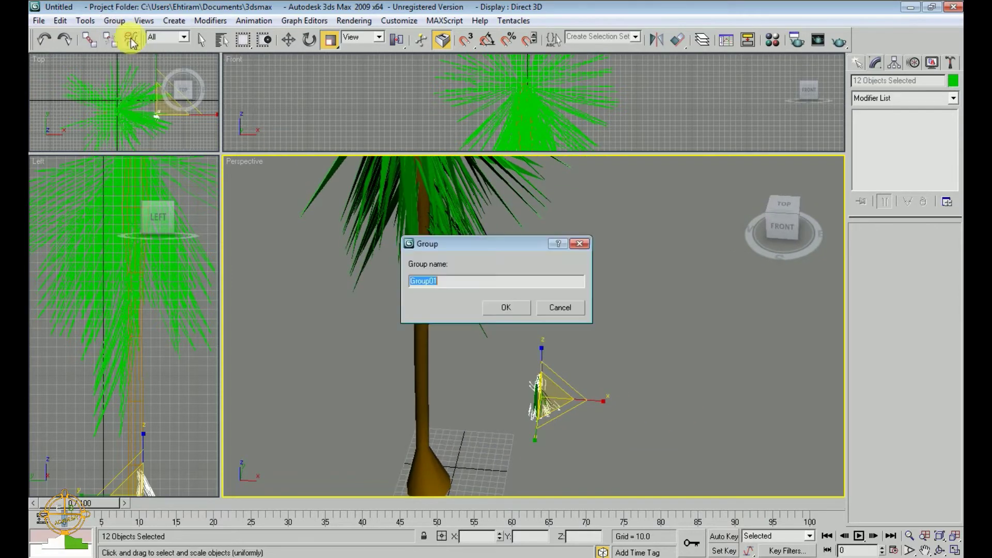
left_click(500, 307)
key("w")
mouse_move(527, 358)
left_mouse_down()
mouse_move(582, 307)
mouse_move(477, 311)
left_mouse_up()
Step: Scale Group01 to 148%, colour it brown, and select the trunk Cylinder01
mouse_move(470, 309)
middle_mouse_down()
mouse_move(507, 321)
mouse_move(470, 339)
mouse_move(501, 328)
mouse_move(512, 339)
middle_mouse_up()
key("r")
mouse_move(417, 295)
left_mouse_down()
mouse_move(443, 274)
mouse_move(410, 288)
mouse_move(433, 290)
left_mouse_up()
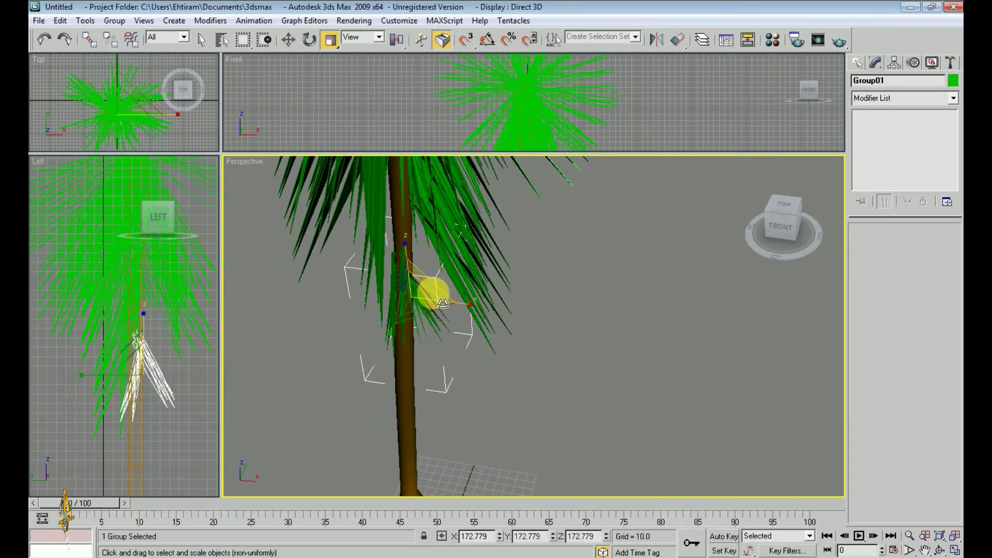
left_click(952, 81)
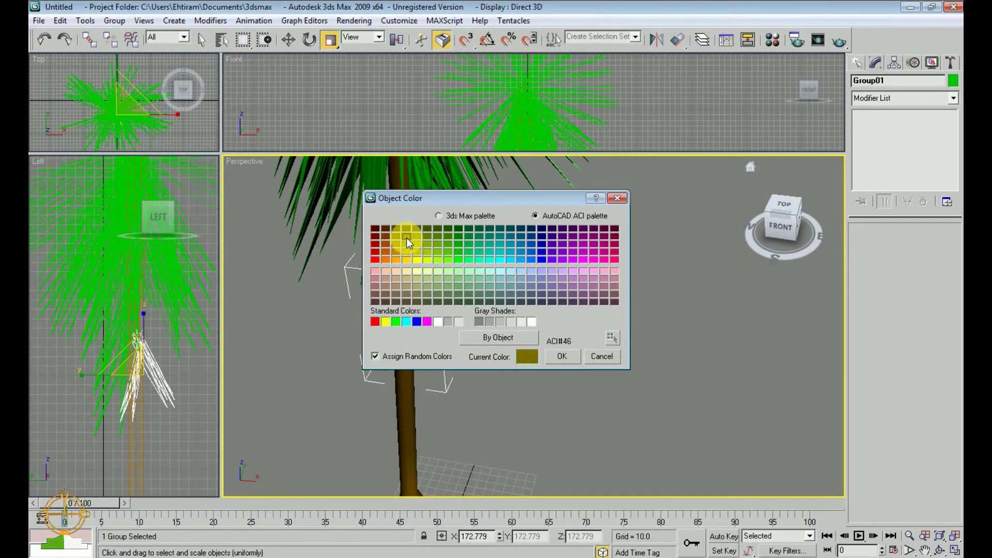
left_click(553, 357)
left_click(421, 377)
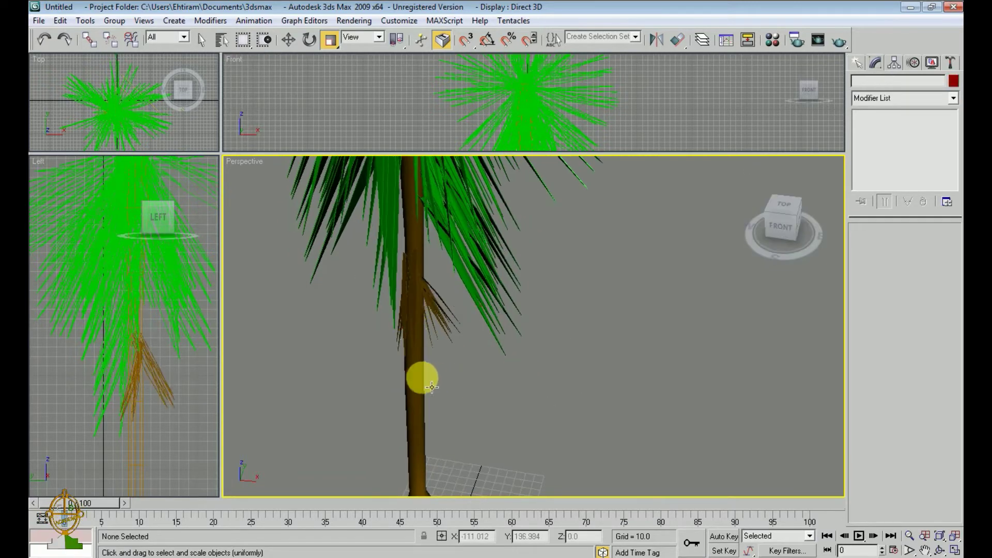
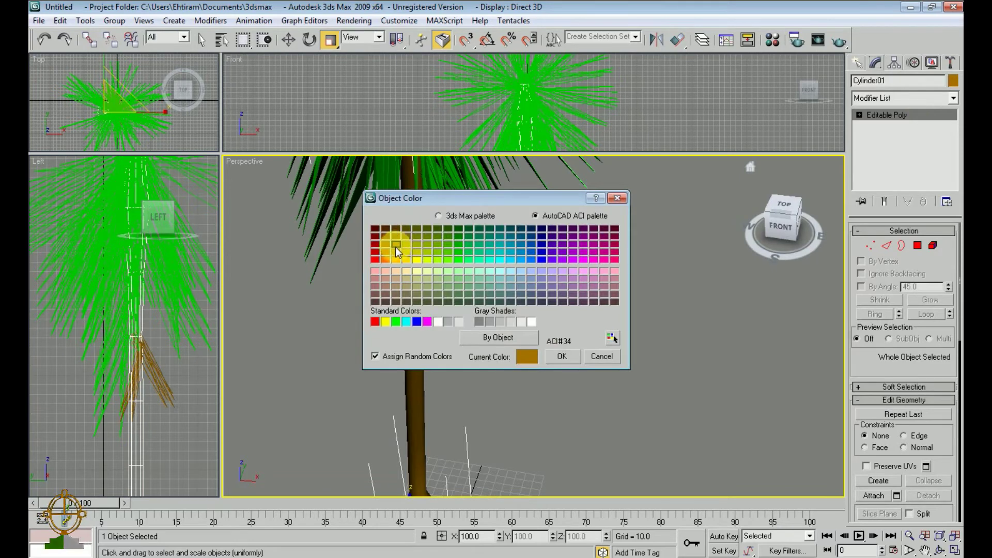
Step: Colour the trunk Cylinder01 brown and the dried leaf Group01 olive
left_click(397, 252)
left_click(549, 356)
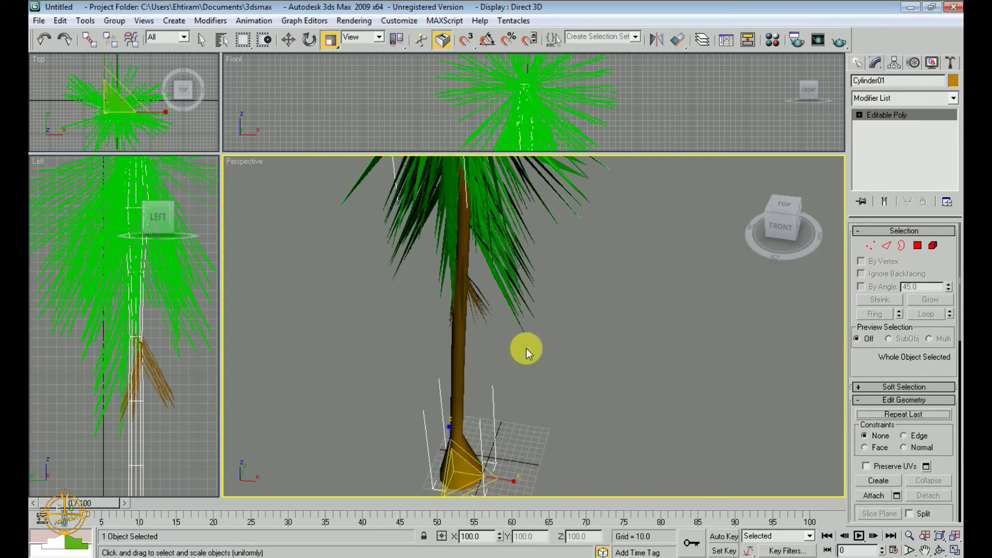
mouse_move(526, 349)
middle_mouse_down("alt")
mouse_move(514, 375)
mouse_move(563, 358)
middle_mouse_up("alt")
left_click(539, 344)
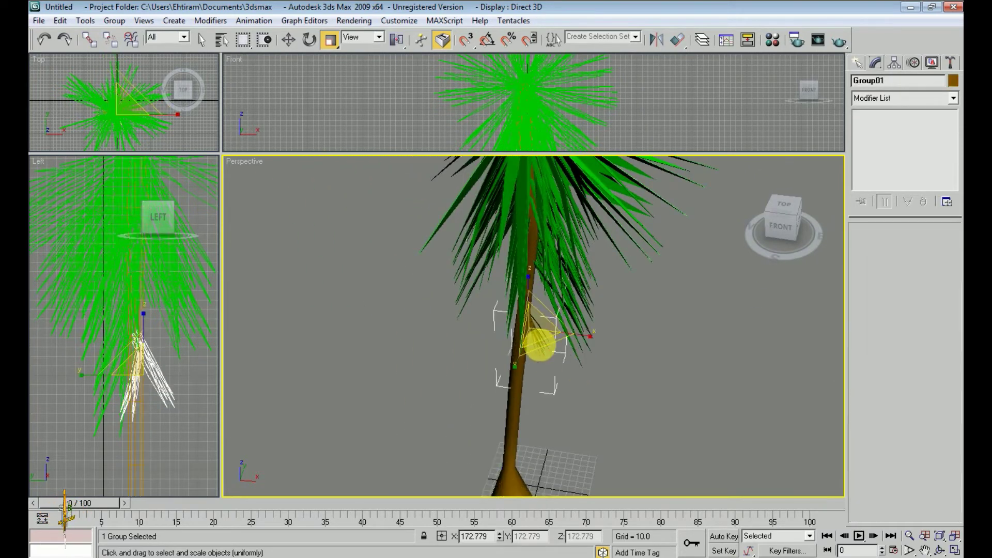
left_click(953, 80)
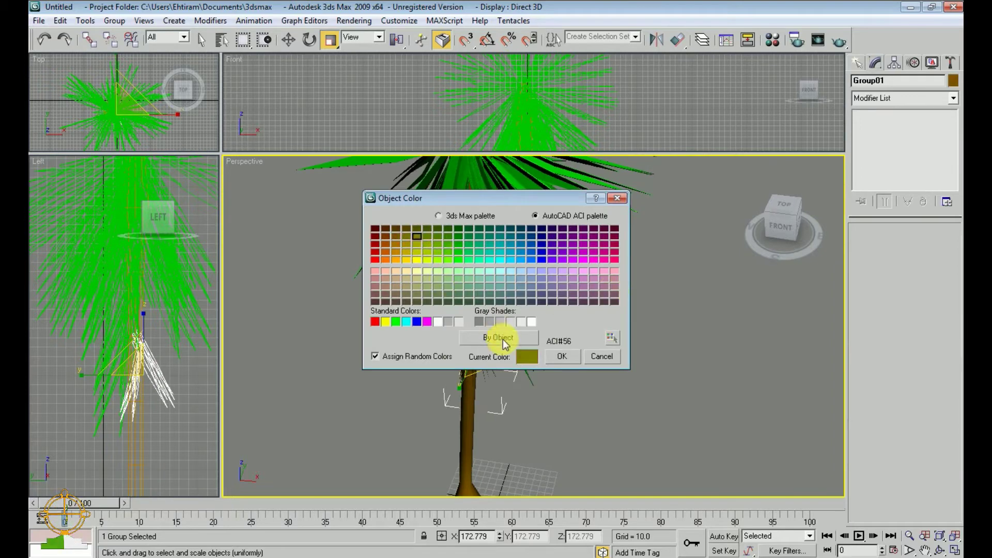
left_click(562, 356)
Step: Raise Group01 along Z higher up the trunk
scroll(602, 337, "up", 3)
scroll(615, 365, "up", 2)
middle_click_drag(615, 366, 620, 352, "alt")
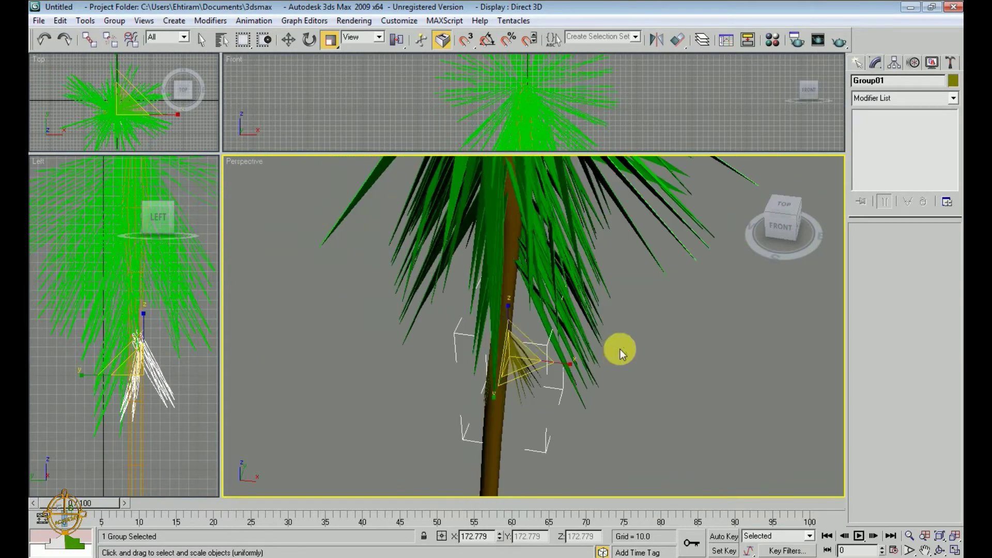
left_click_drag(519, 336, 514, 224)
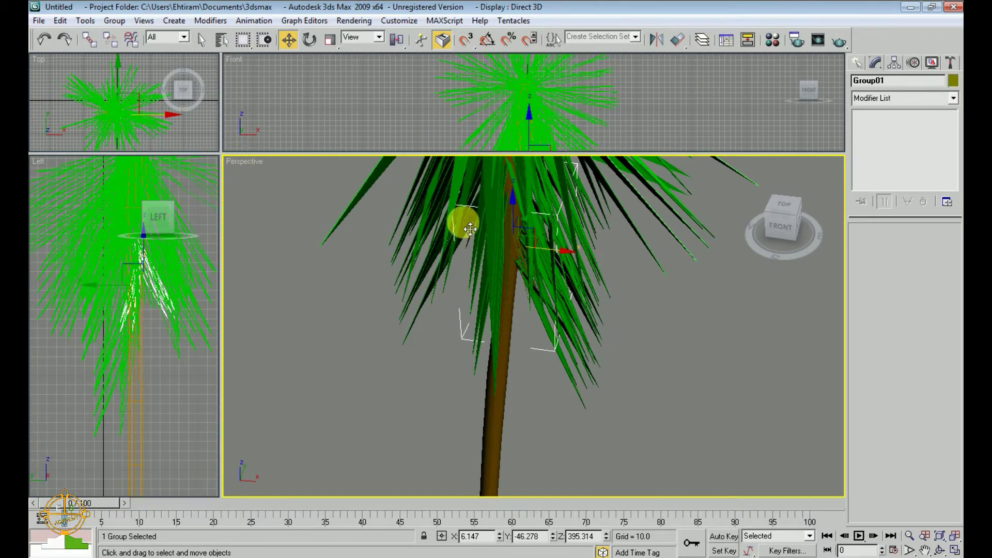
Step: Shift-rotate Group01 about Z to make three rotated leaf-group clones around the trunk
key("e")
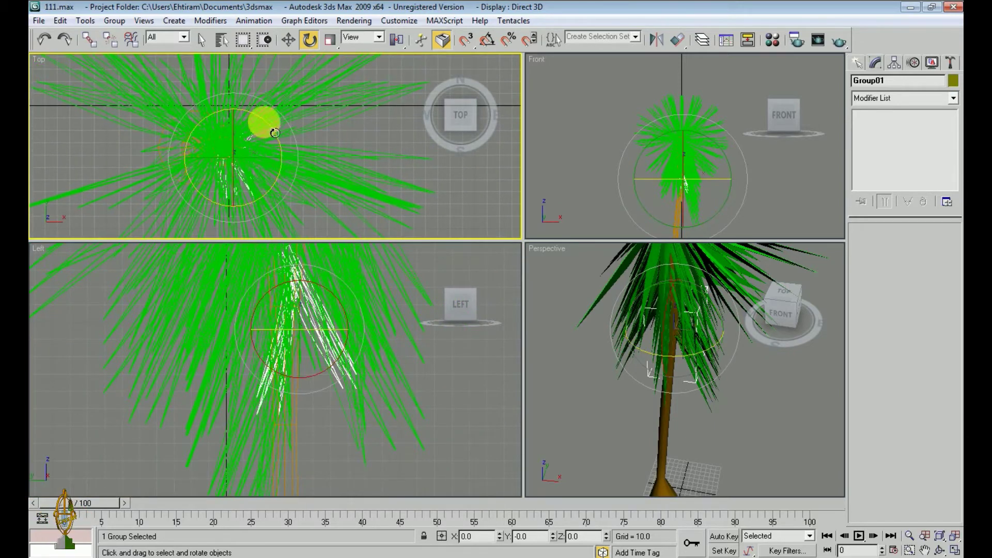
left_click_drag(274, 133, 291, 181, "shift")
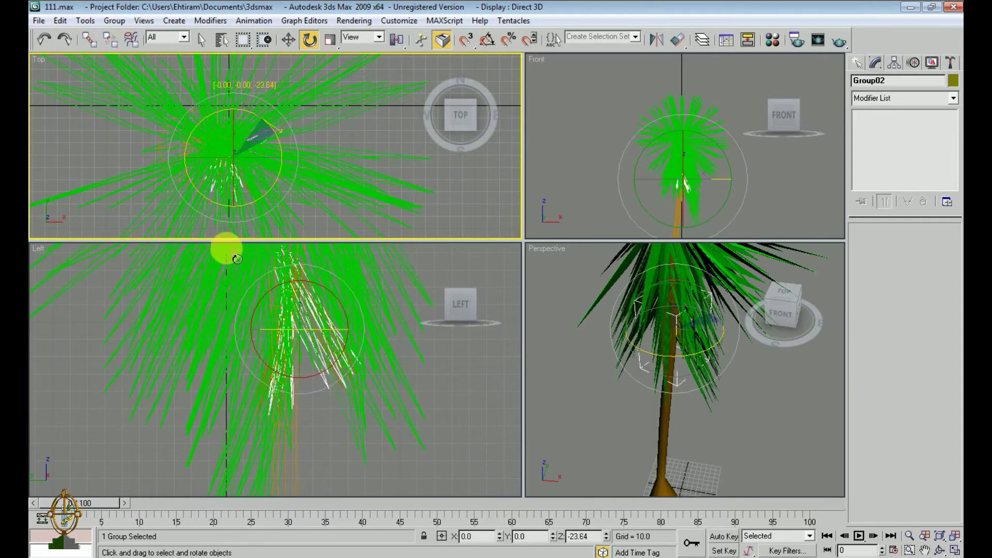
left_click_drag(291, 182, 110, 314, "shift")
left_click(493, 340)
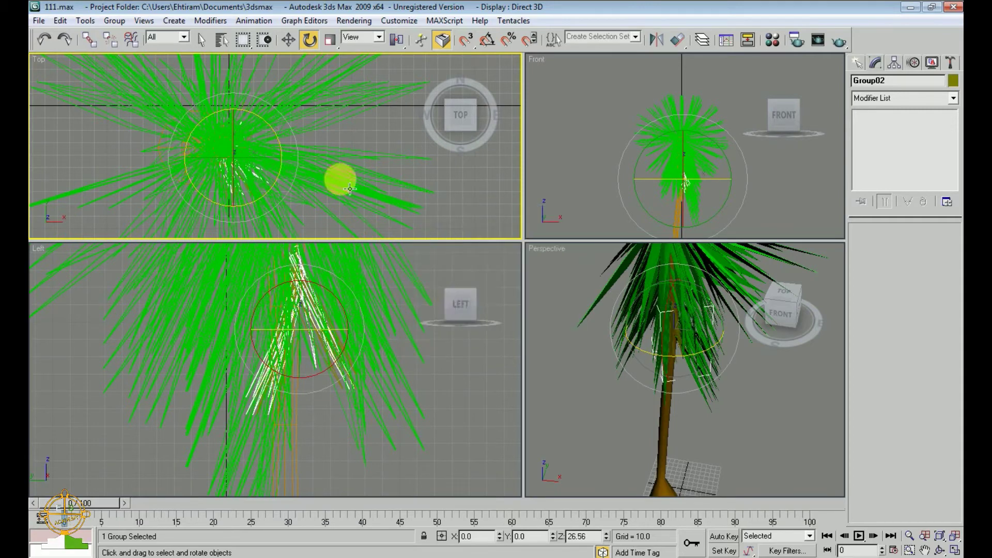
left_click_drag(339, 177, 152, 321, "shift")
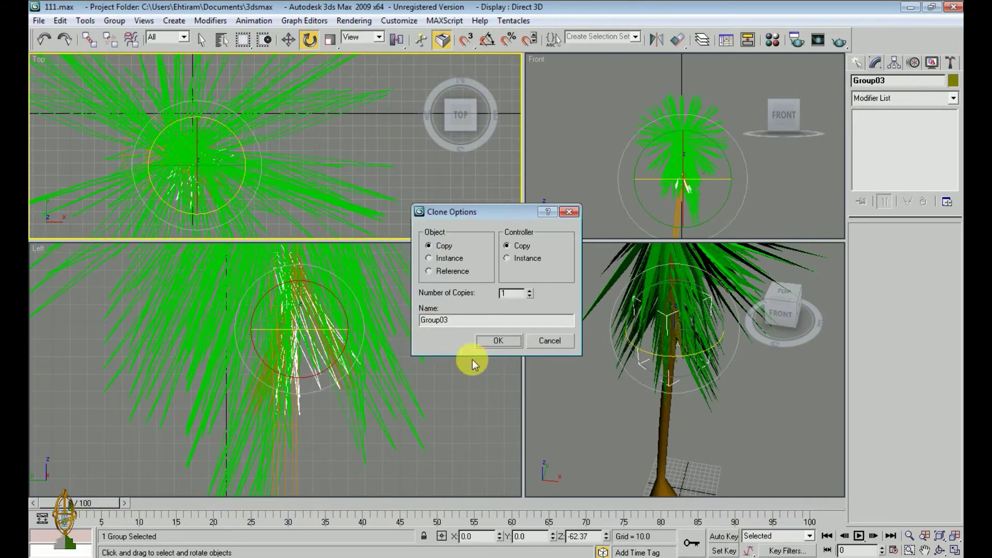
left_click(496, 339)
mouse_move(395, 248)
left_mouse_down("shift")
mouse_move(269, 156)
mouse_move(255, 213)
mouse_move(242, 201)
left_mouse_up("shift")
left_click(495, 340)
Step: Add more rotated leaf-group clones around the trunk, up to Group08, and widen the perspective view
left_click_drag(243, 156, 258, 217, "shift")
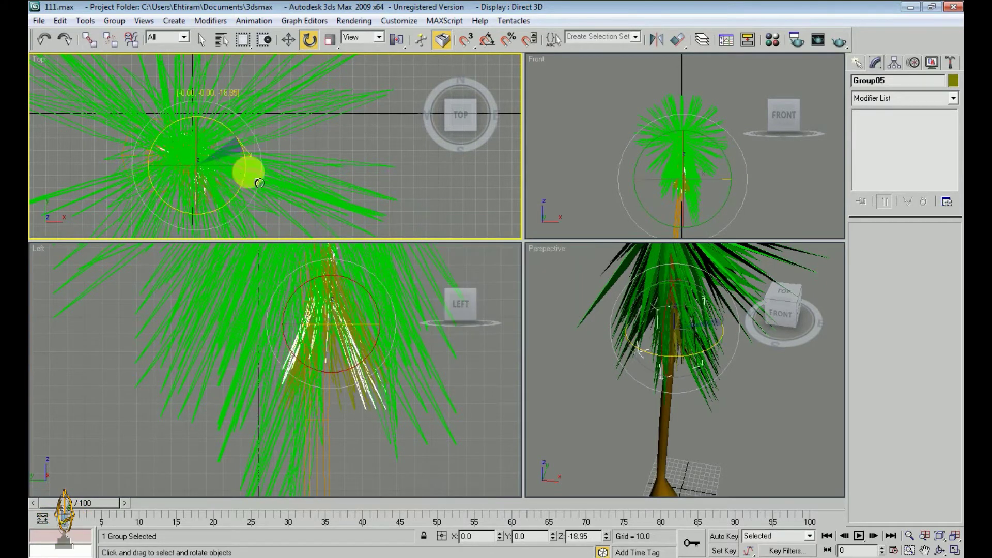
left_click(497, 339)
left_click_drag(248, 150, 236, 206, "shift")
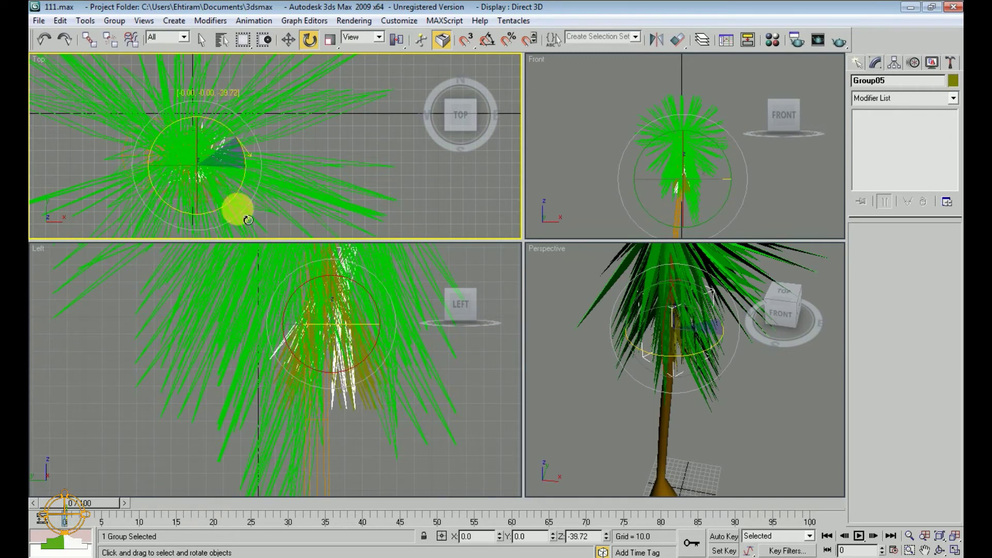
left_click(509, 334)
left_click_drag(240, 151, 250, 257, "shift")
left_click(491, 343)
left_click(498, 336)
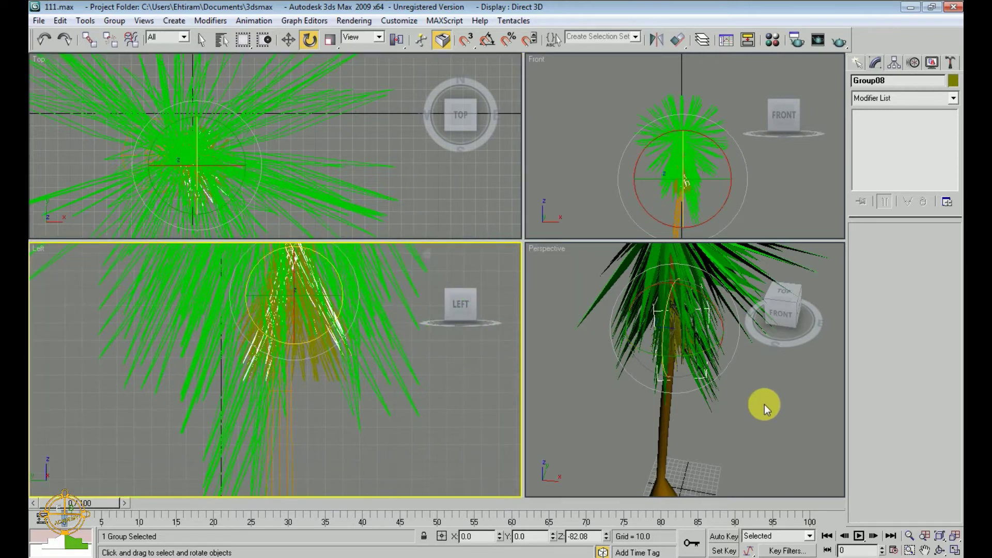
middle_click_drag(765, 409, 754, 409)
Step: Enlarge the perspective view, clear the selection and zoom in on the palm crown
left_click_drag(523, 240, 271, 66)
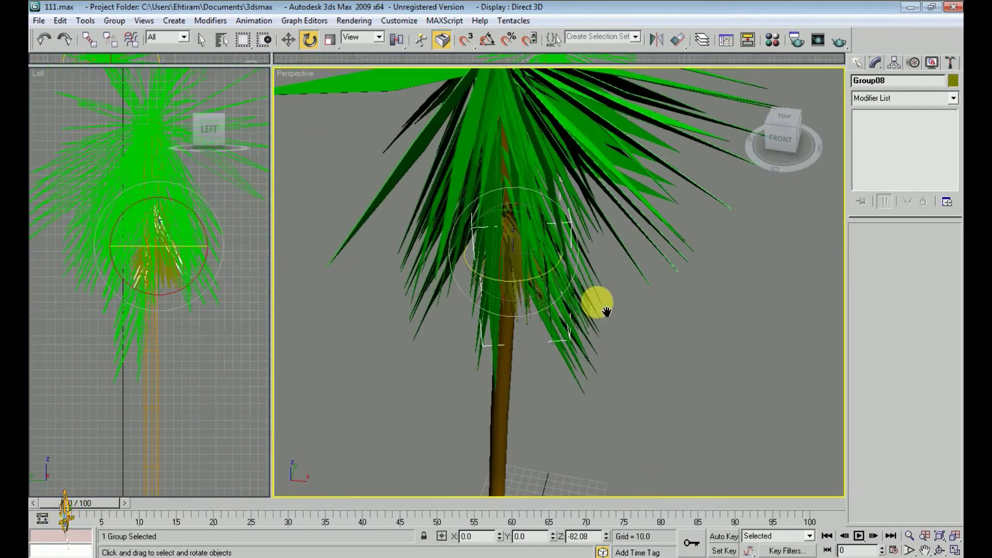
left_click_drag(555, 374, 578, 375)
key("Delete")
left_click(472, 318)
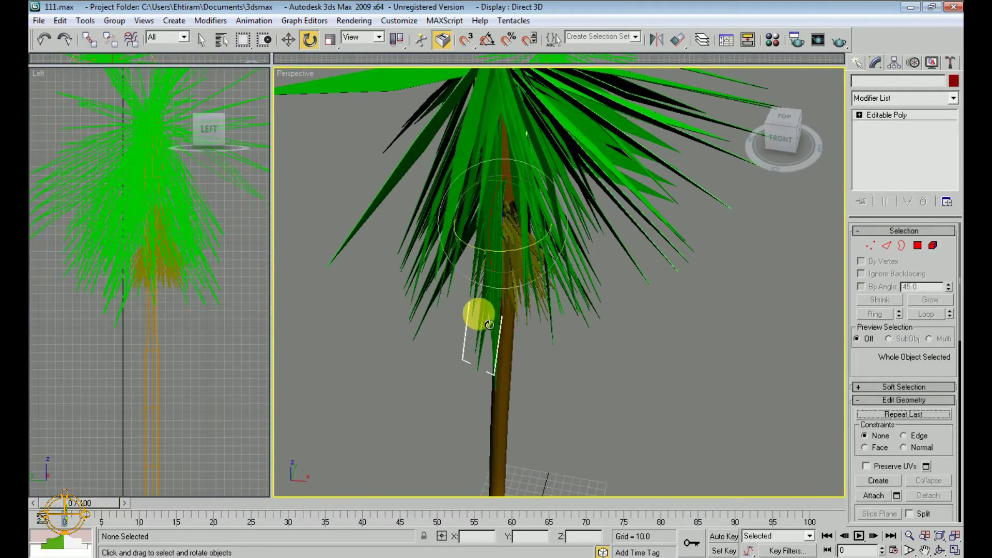
left_click(476, 330)
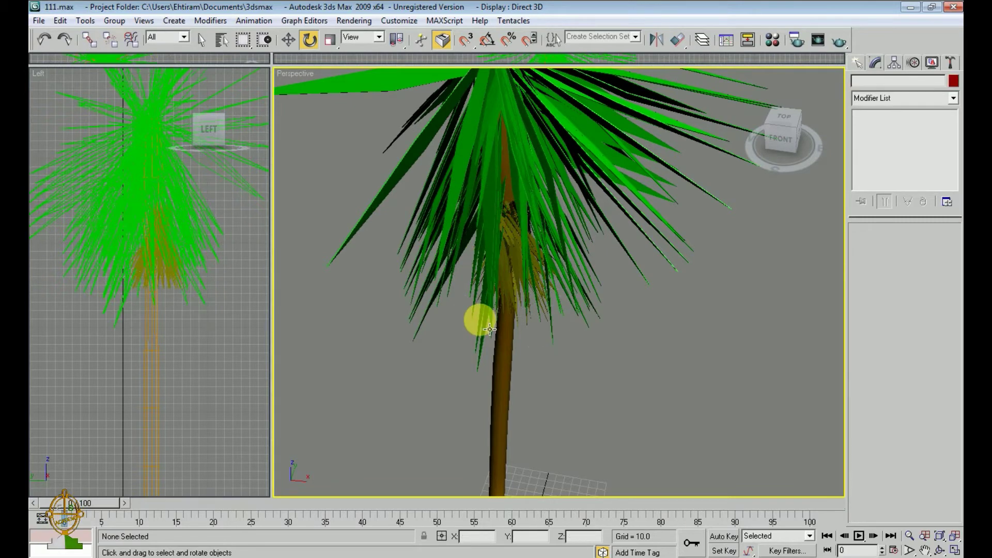
left_click(492, 321)
middle_click_drag(490, 321, 508, 359)
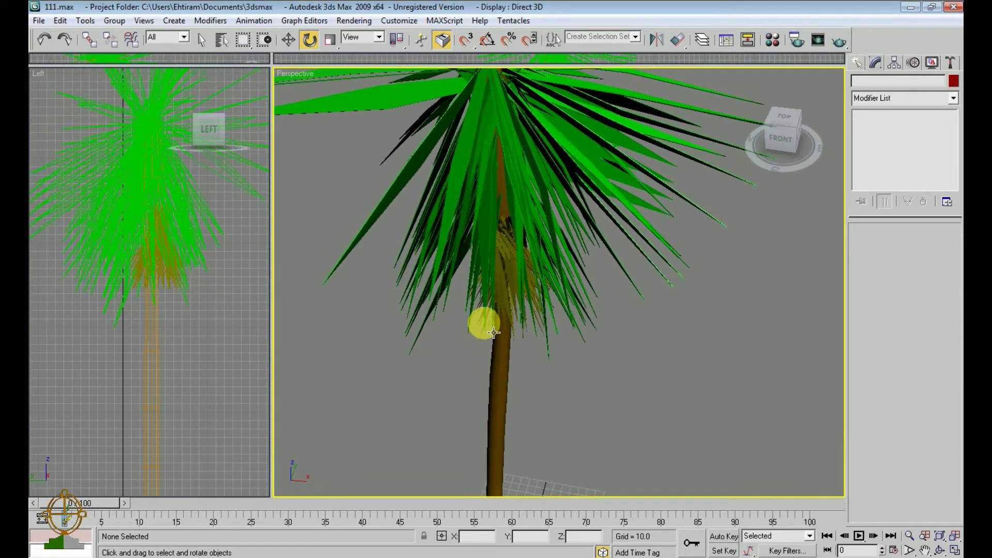
scroll(548, 323, "down", 3)
scroll(528, 312, "up", 2)
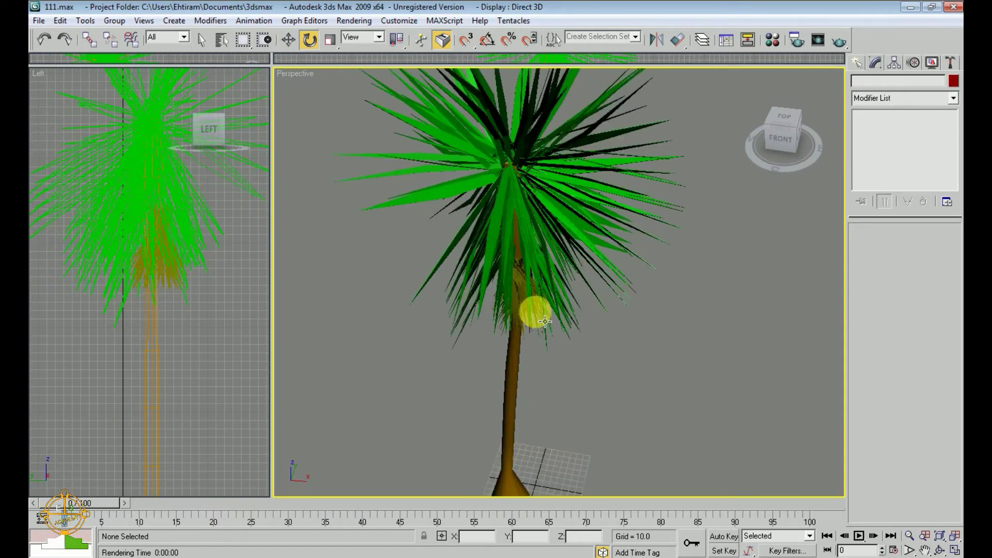
scroll(530, 308, "up", 2)
scroll(523, 317, "up", 3)
middle_click_drag(520, 332, 513, 295, "alt")
Step: Select Group06 and tilt it to a new angle in the Left viewport
left_click(520, 296)
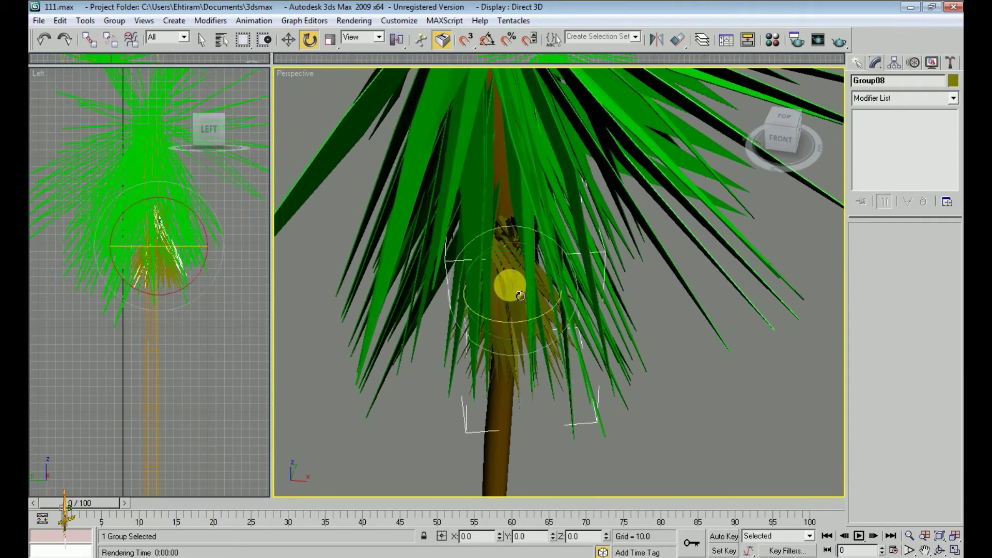
scroll(199, 377, "up", 3)
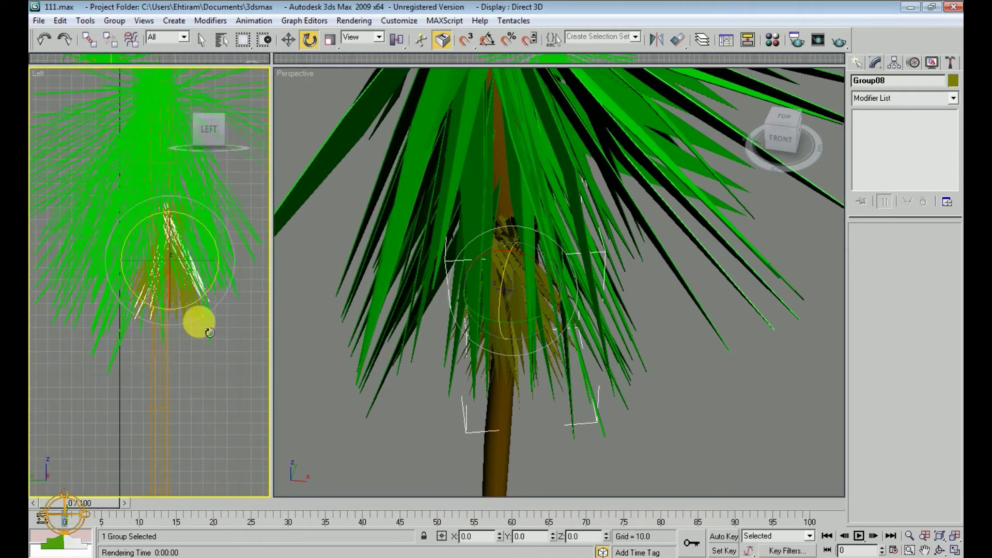
middle_click_drag(200, 321, 206, 363)
left_click(206, 355)
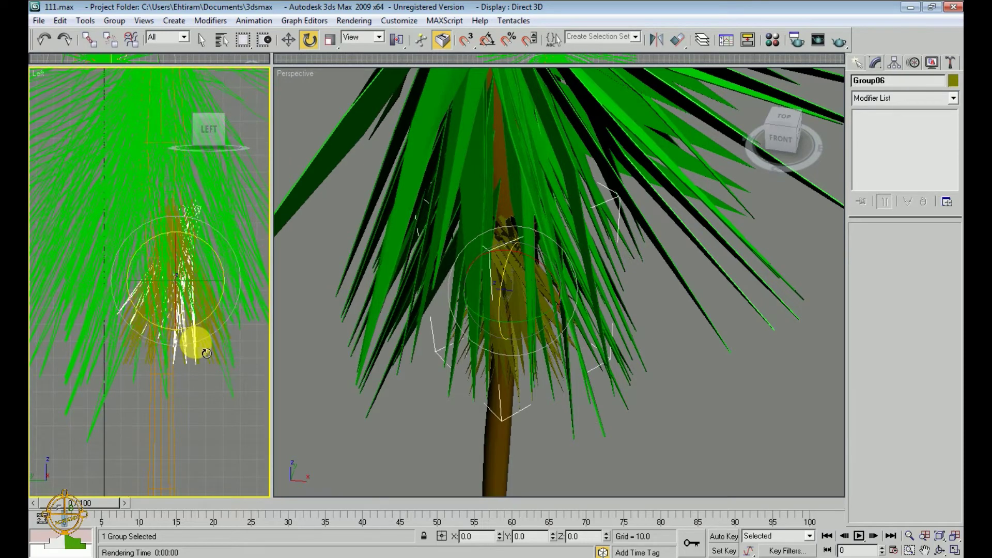
left_click_drag(168, 332, 144, 407)
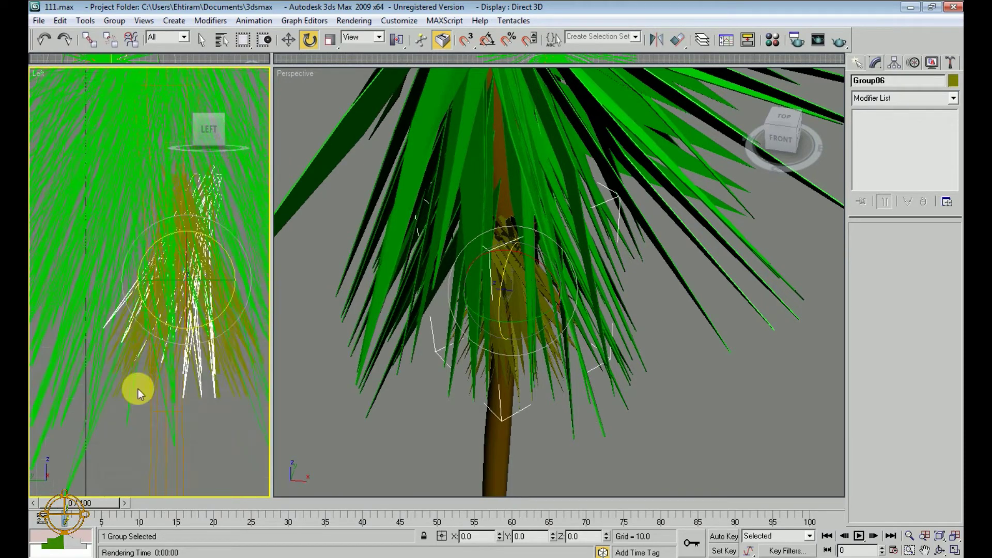
Step: Ctrl-select six dried leaf groups in the Left viewport
left_click(143, 415, "ctrl")
left_click(97, 379, "ctrl")
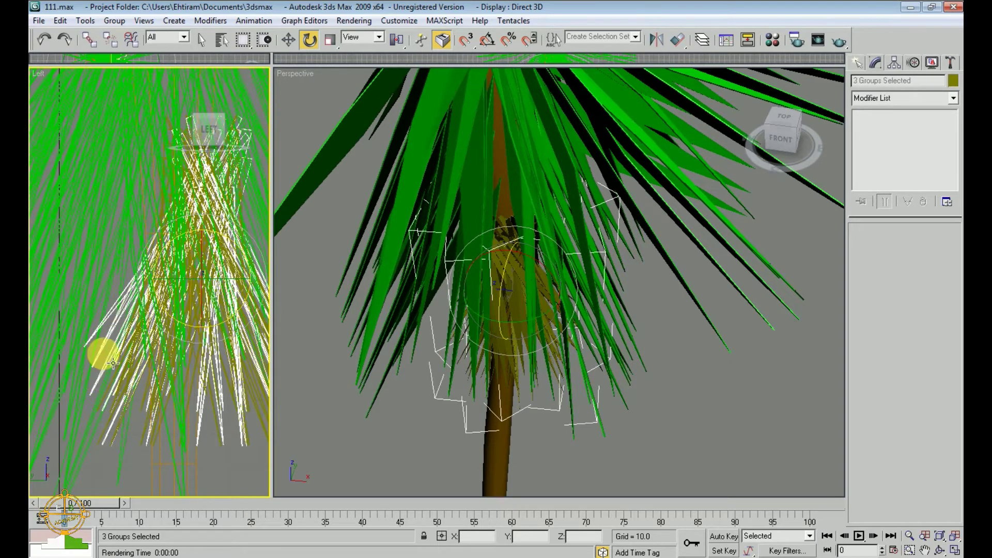
left_click(128, 405, "ctrl")
mouse_move(128, 405)
middle_mouse_down()
mouse_move(117, 408)
mouse_move(171, 416)
middle_mouse_up()
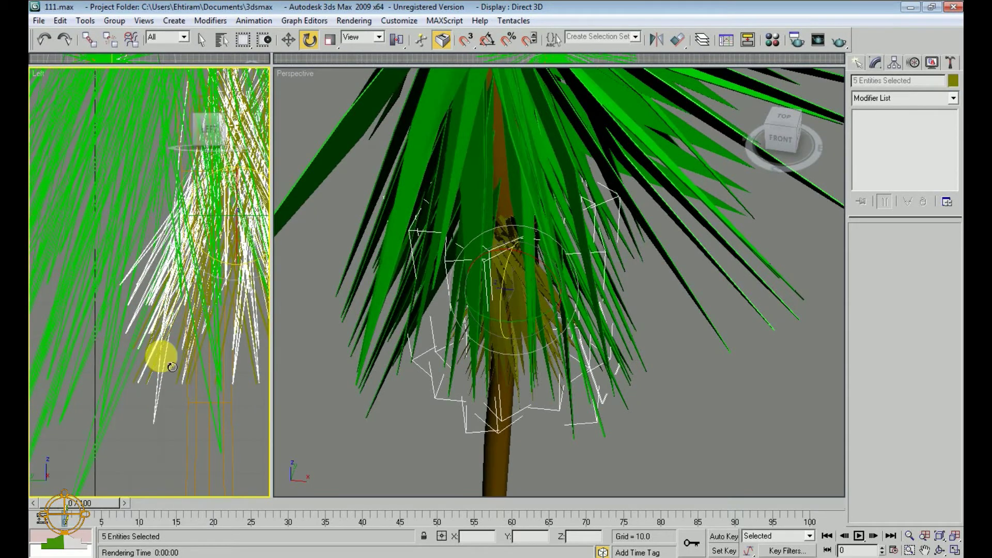
left_click(156, 351, "ctrl")
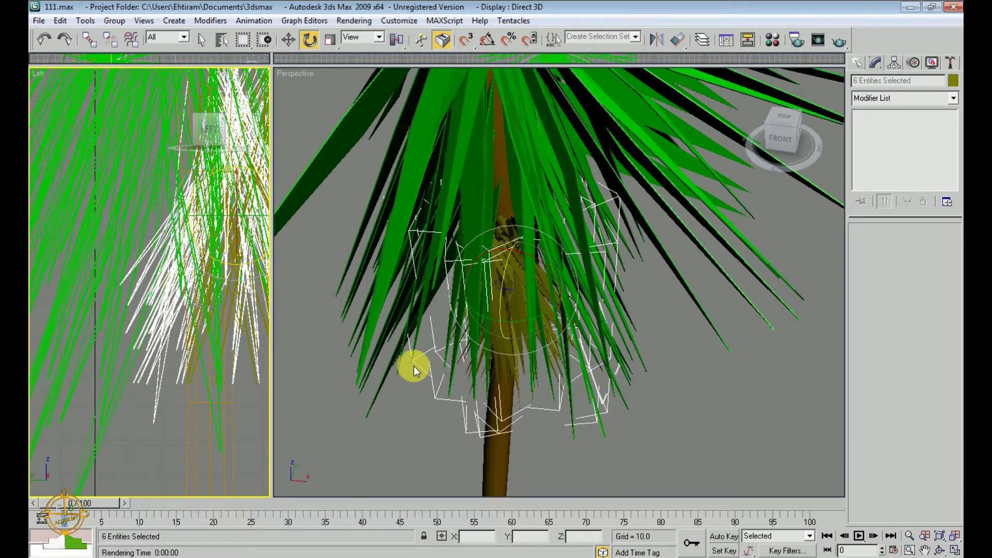
middle_click_drag(476, 361, 466, 382, "alt")
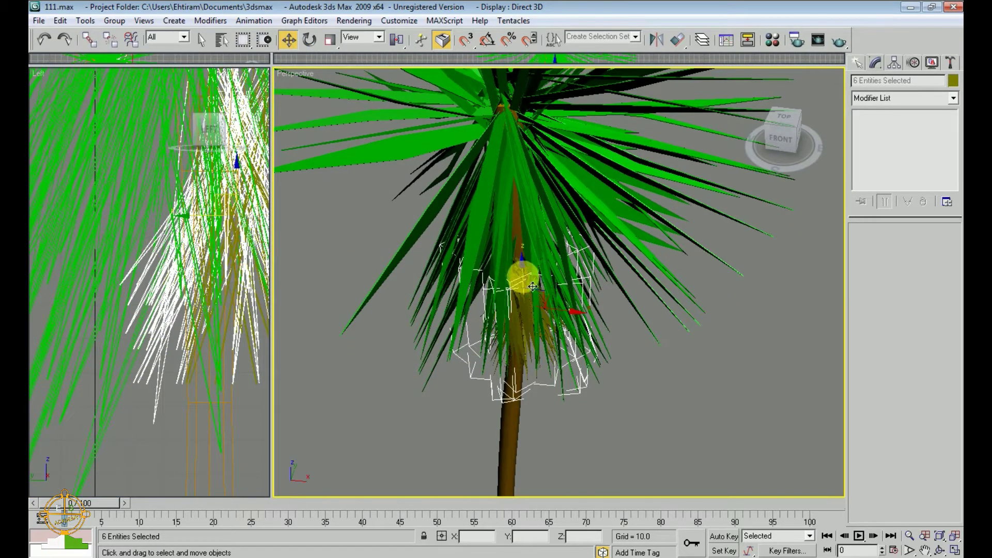
Step: Shift-move the six leaf groups along Z to clone them lower on the trunk
left_click_drag(530, 277, 524, 208)
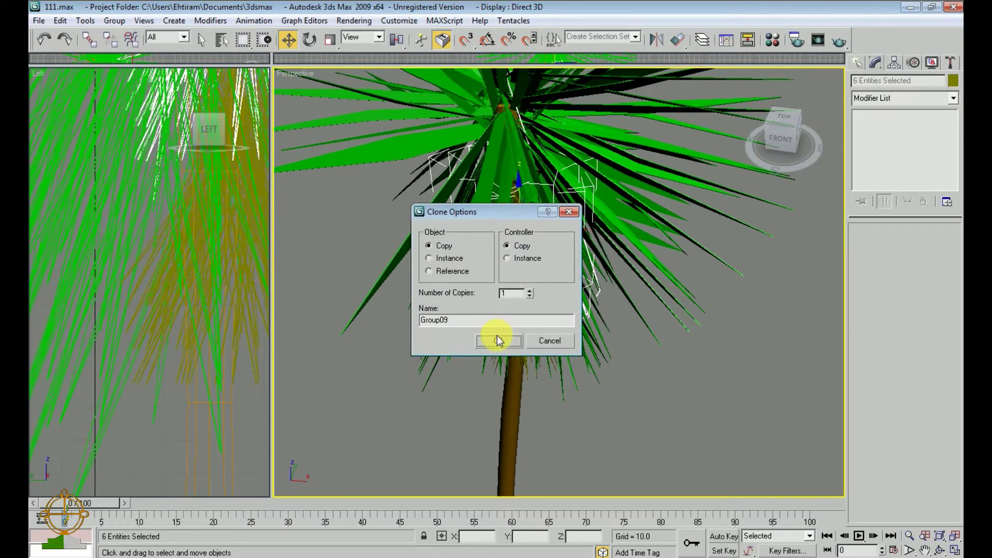
left_click(497, 341)
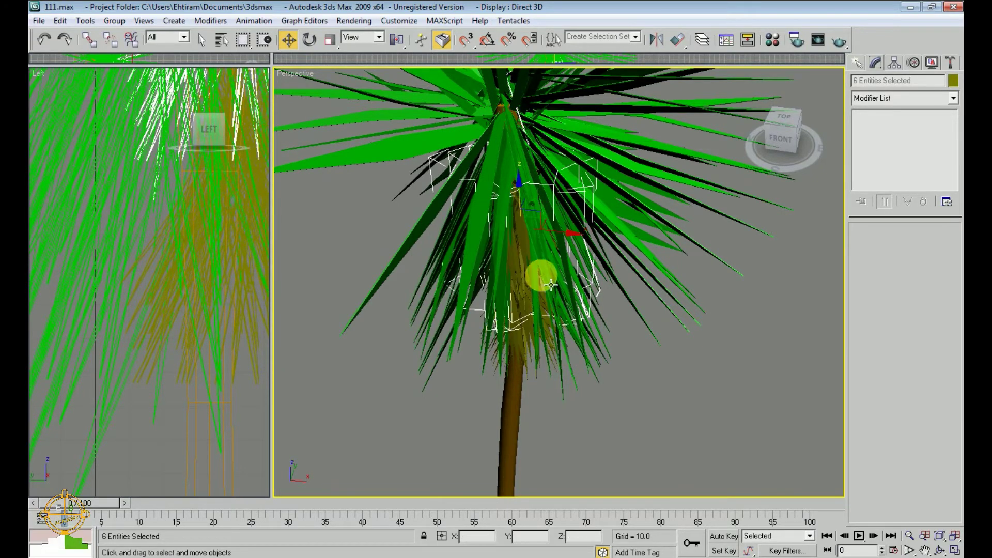
left_click_drag(528, 197, 539, 297)
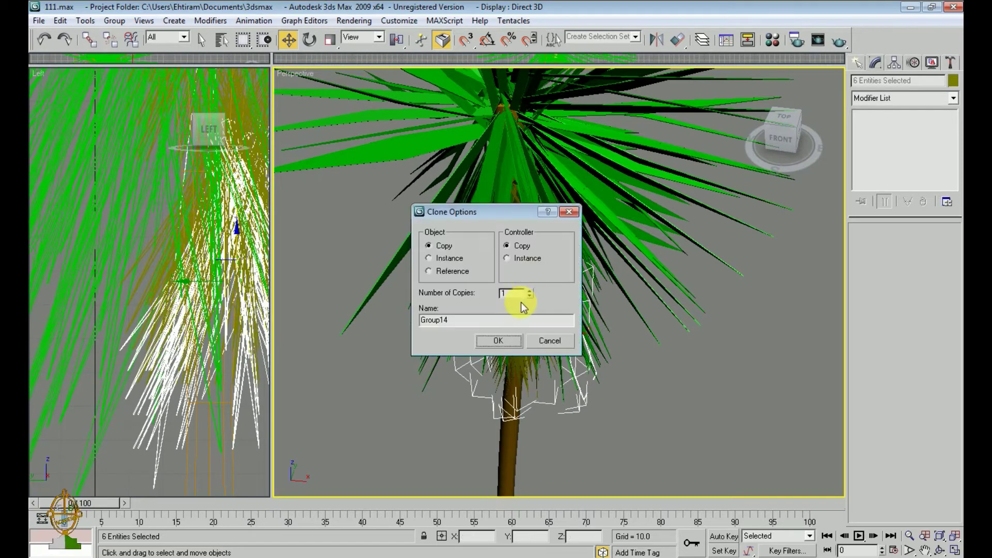
left_click(503, 340)
Step: Rotate the cloned leaf groups about Z by roughly 72° and deselect them
key("e")
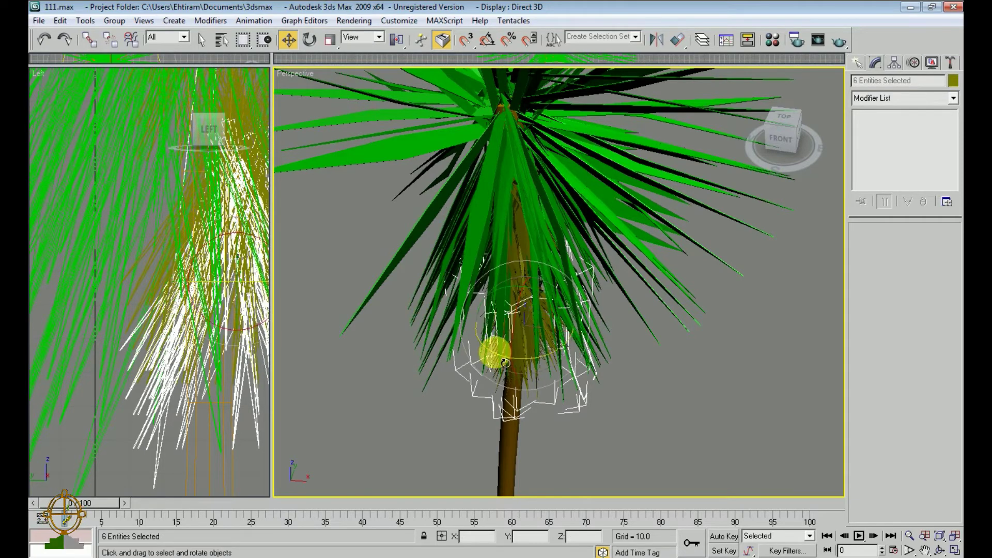
mouse_move(507, 365)
left_mouse_down()
mouse_move(570, 368)
mouse_move(594, 288)
mouse_move(614, 268)
mouse_move(624, 280)
left_mouse_up()
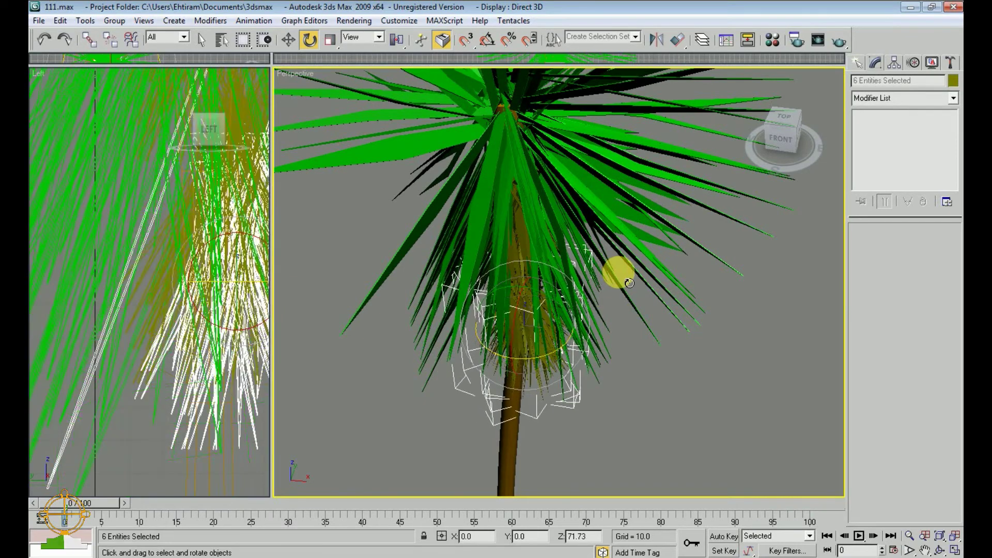
left_click(605, 365)
scroll(629, 359, "down", 3)
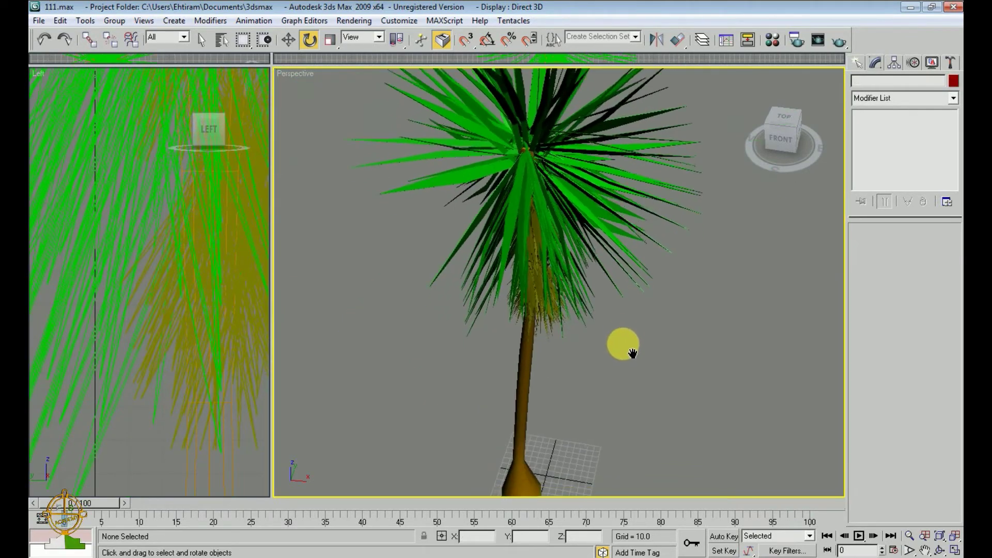
Step: Tilt Group14 and Group15 under the crown about Y
scroll(556, 280, "up", 2)
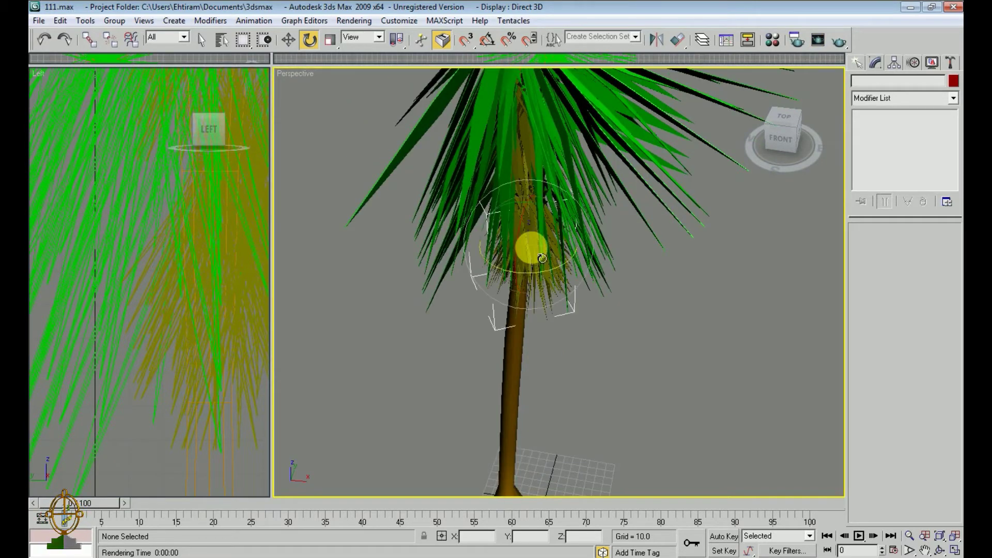
left_click(558, 263)
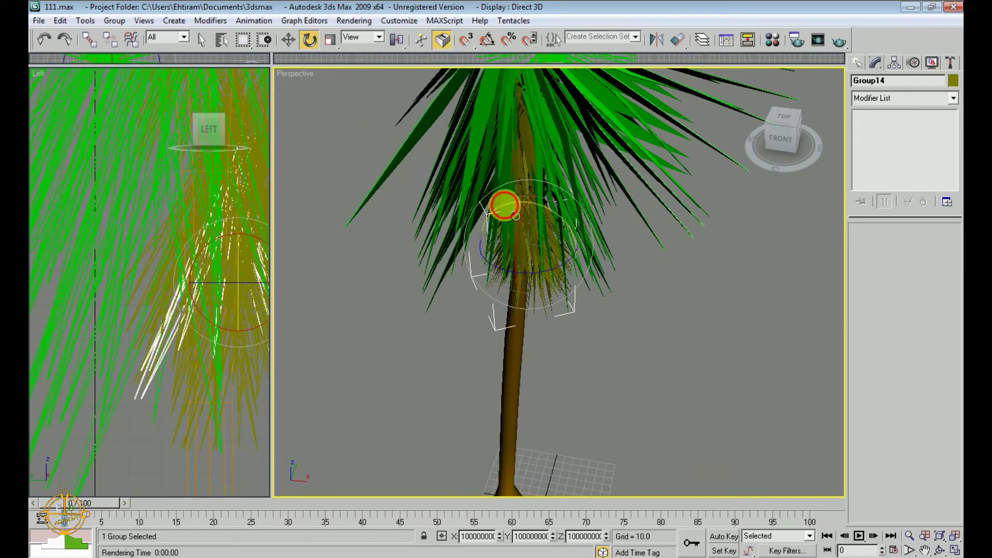
mouse_move(516, 216)
left_mouse_down()
mouse_move(542, 216)
mouse_move(592, 312)
left_mouse_up()
left_click(553, 289)
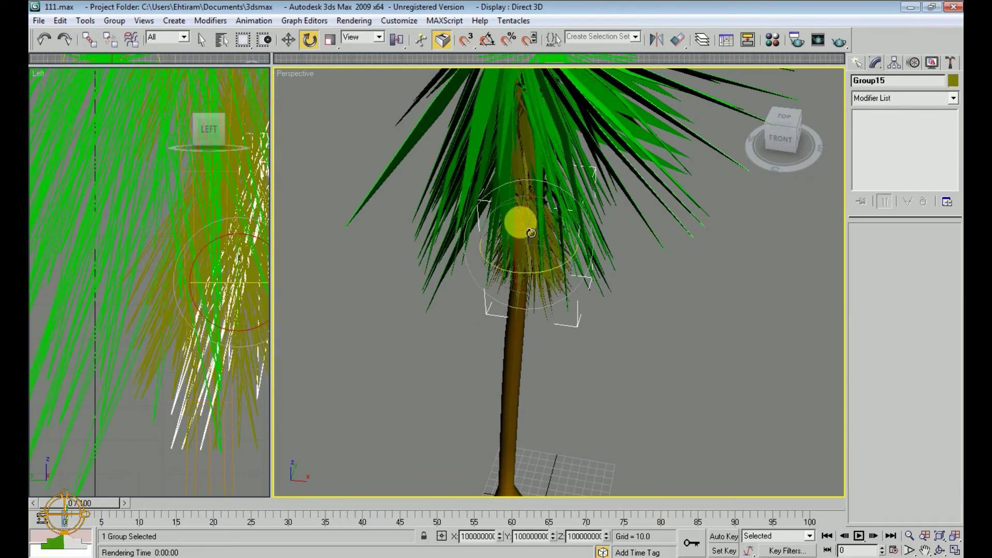
left_click_drag(517, 218, 535, 223)
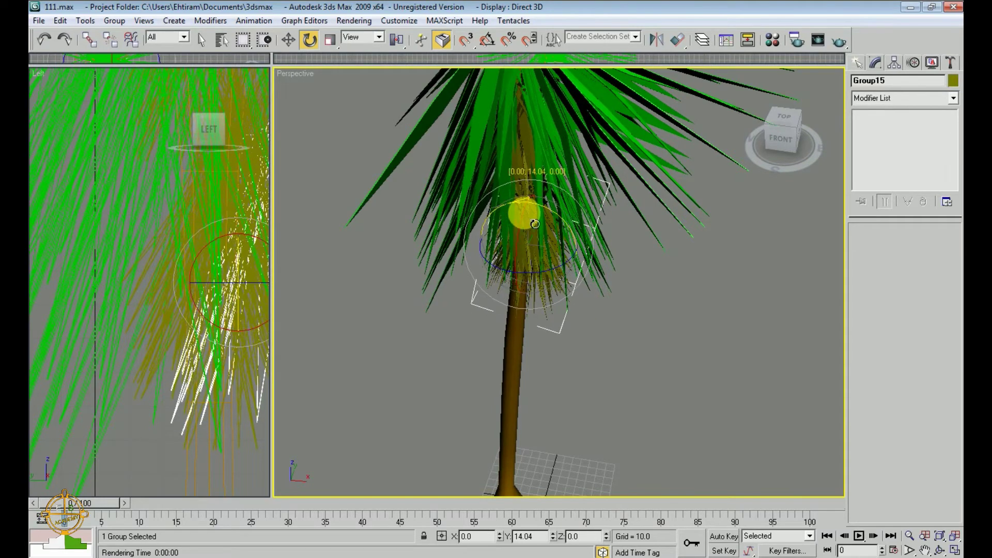
left_click(618, 351)
Step: Rotate another dried frond group to reorient its leaves
left_click(532, 257)
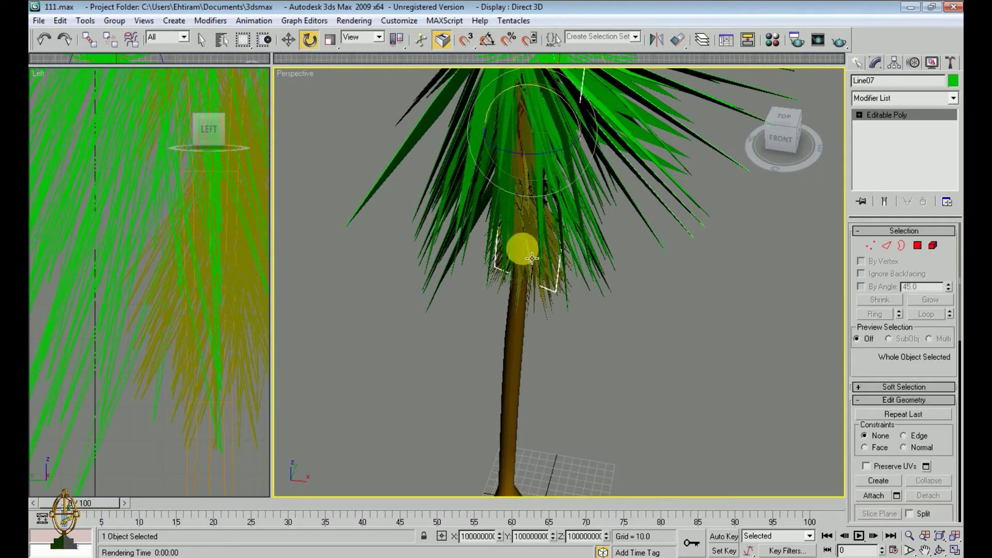
left_click(565, 298)
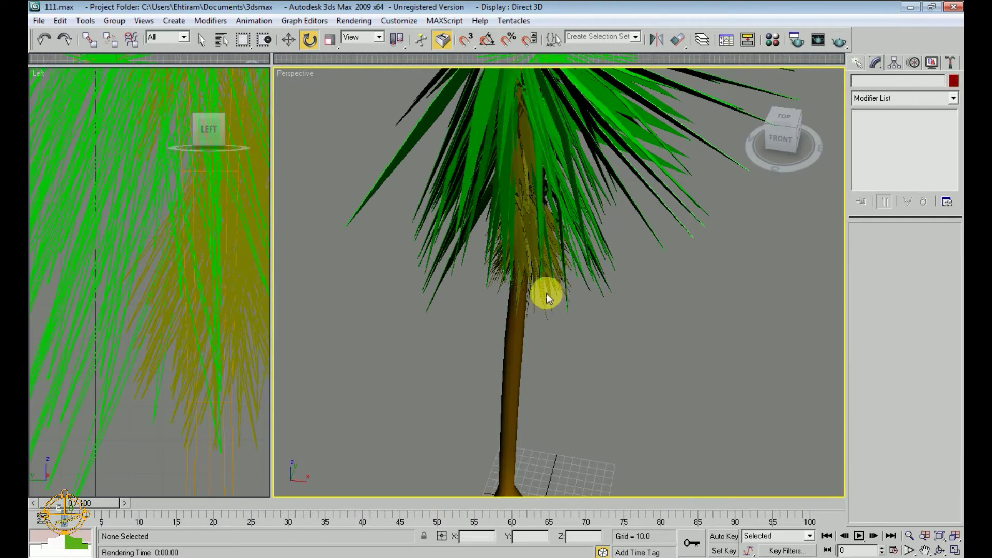
left_click(558, 302)
mouse_move(572, 270)
left_mouse_down()
mouse_move(529, 239)
mouse_move(546, 249)
left_mouse_up()
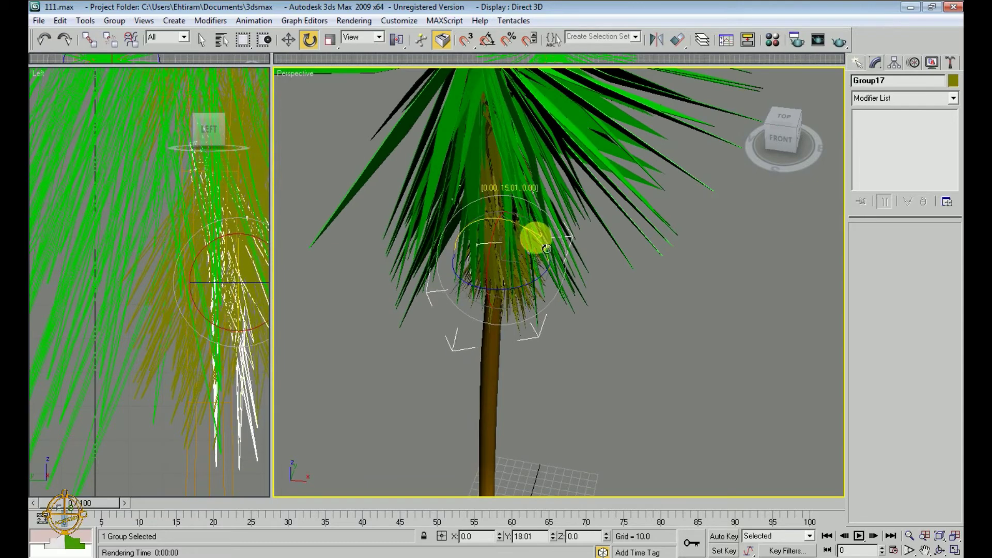
left_click(579, 286)
scroll(556, 245, "up", 2)
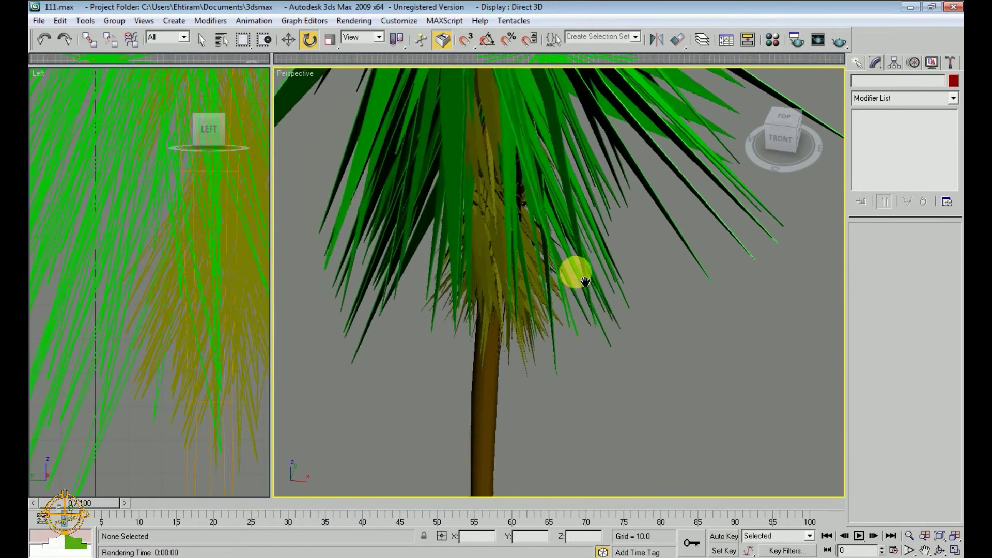
scroll(517, 227, "up", 1)
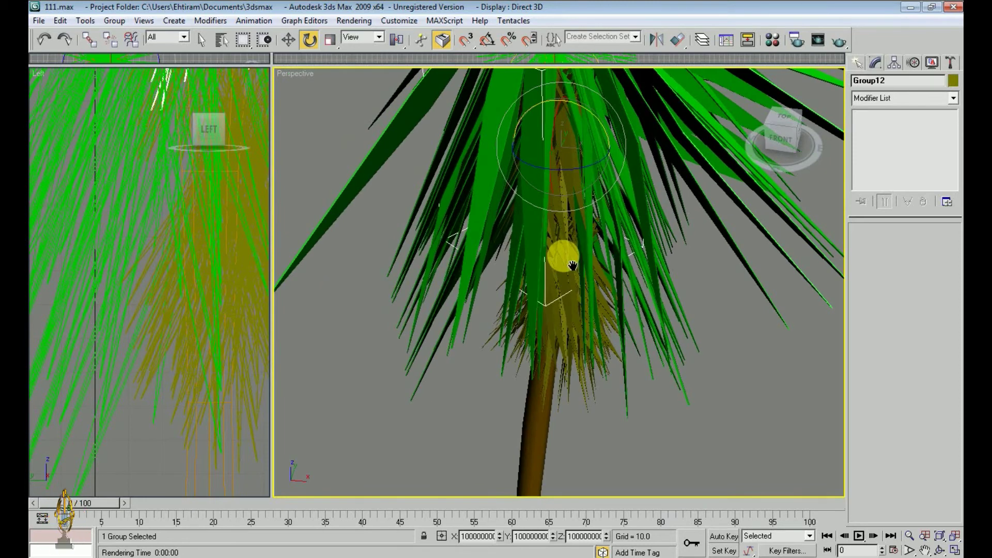
mouse_move(573, 265)
middle_mouse_down()
mouse_move(567, 288)
mouse_move(577, 299)
middle_mouse_up()
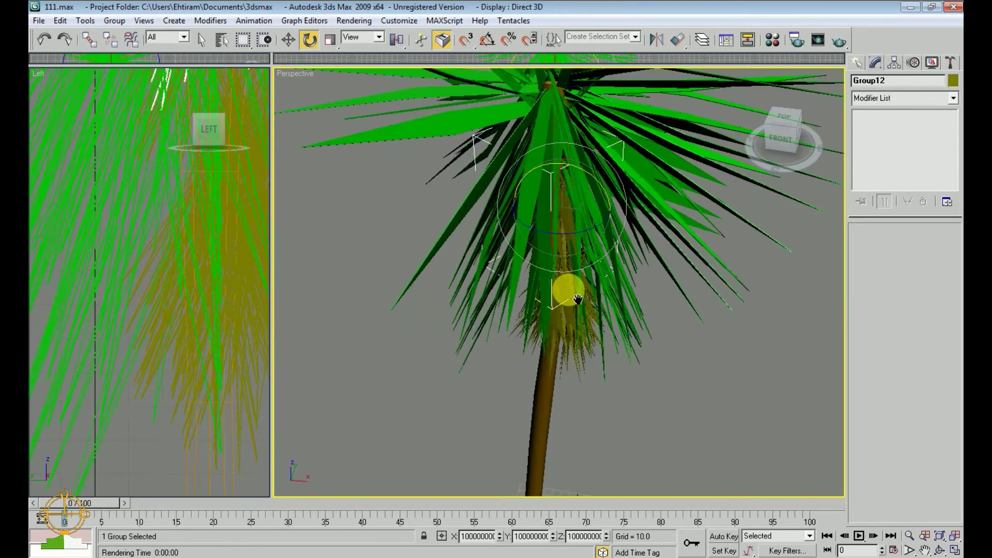
Step: Shift-move Group02 up the trunk to clone it as Group19
key("w")
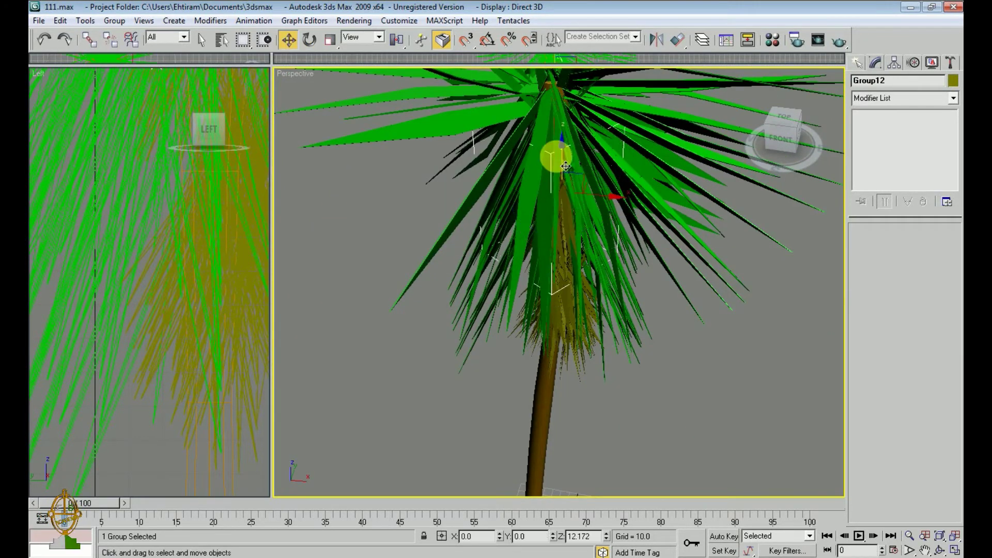
scroll(600, 266, "down", 1)
scroll(591, 289, "down", 1)
scroll(585, 286, "down", 2)
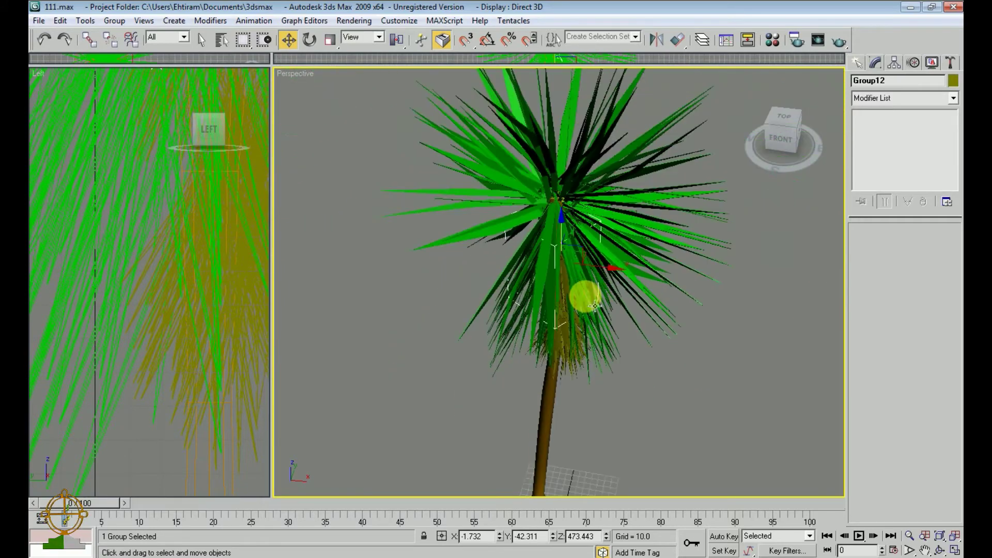
scroll(589, 287, "down", 1)
scroll(593, 278, "down", 1)
scroll(592, 275, "up", 1)
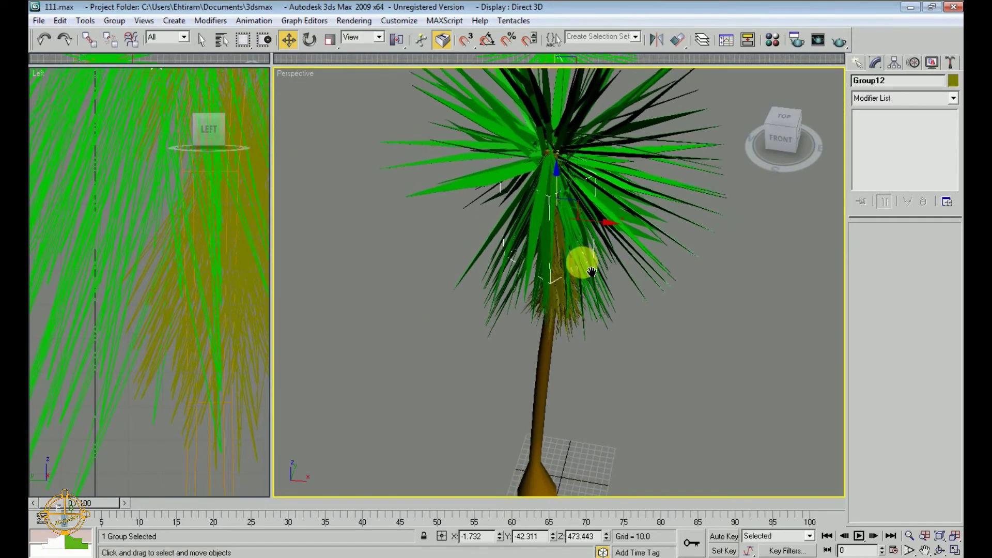
mouse_move(592, 274)
middle_mouse_down("alt")
mouse_move(576, 250)
mouse_move(580, 213)
mouse_move(642, 210)
mouse_move(661, 267)
mouse_move(560, 273)
mouse_move(635, 204)
mouse_move(711, 215)
mouse_move(630, 250)
mouse_move(575, 250)
mouse_move(591, 244)
middle_mouse_up("alt")
scroll(565, 283, "up", 2)
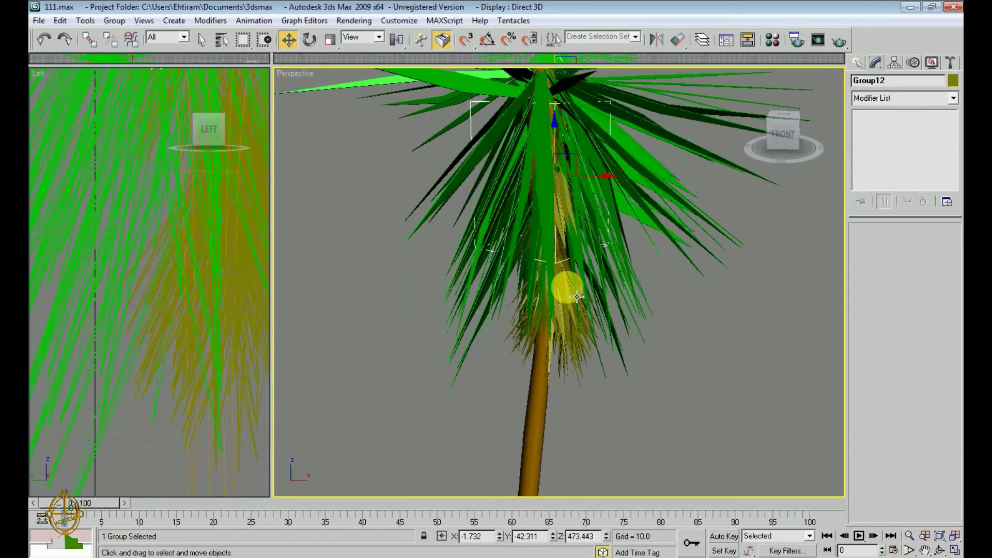
mouse_move(565, 284)
middle_mouse_down()
mouse_move(560, 319)
mouse_move(553, 288)
middle_mouse_up()
left_click(566, 300)
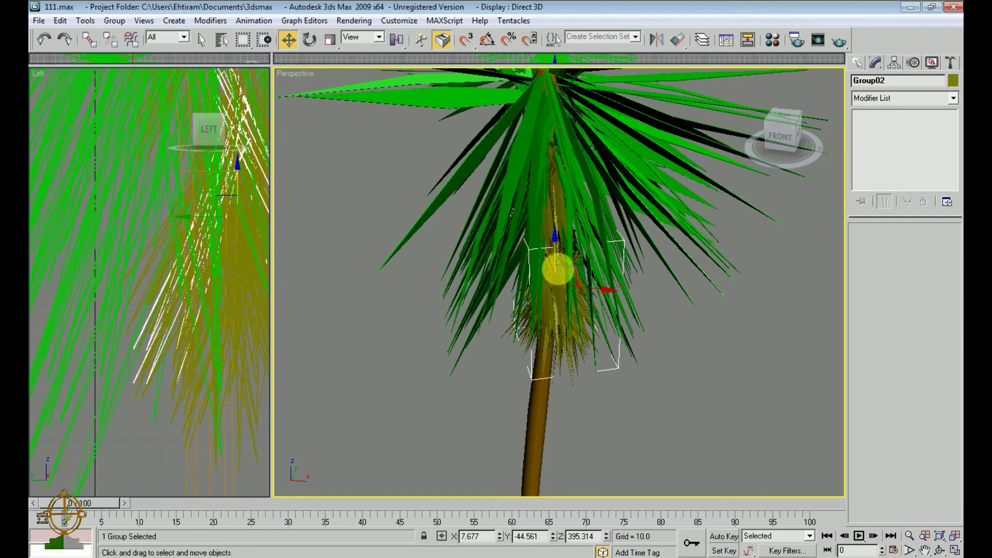
left_click_drag(566, 260, 554, 206, "shift")
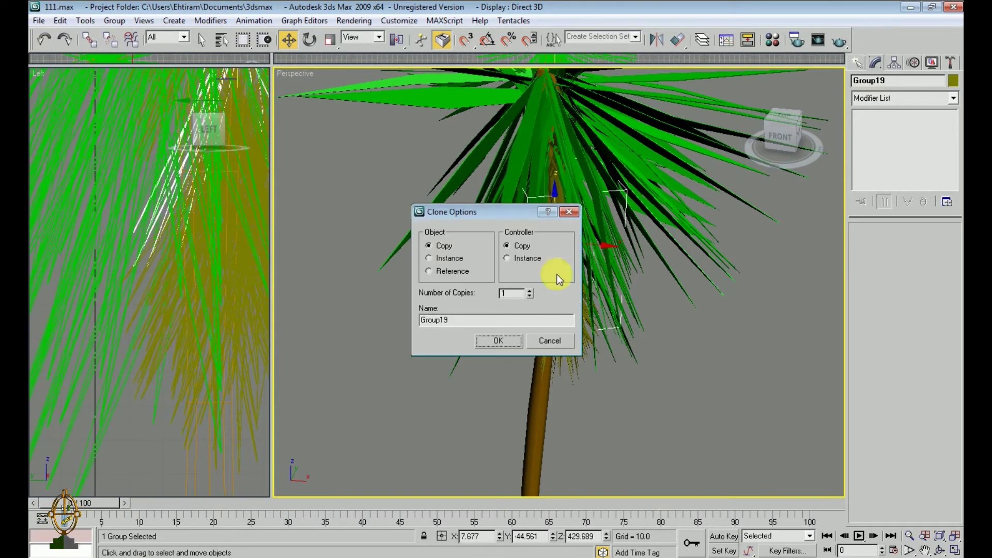
left_click(513, 341)
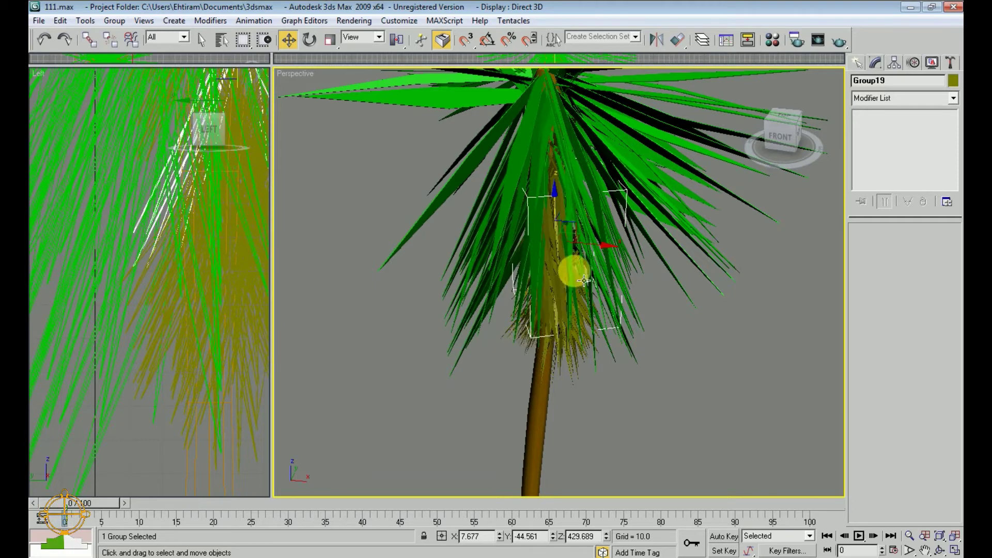
Step: Rotate Group19 about Z by roughly -140° and restore the four-viewport layout
key("e")
mouse_move(581, 274)
left_mouse_down()
mouse_move(452, 250)
mouse_move(350, 248)
mouse_move(321, 226)
mouse_move(342, 256)
mouse_move(345, 304)
mouse_move(432, 317)
mouse_move(388, 324)
left_mouse_up()
left_click(689, 387)
scroll(622, 367, "down", 2)
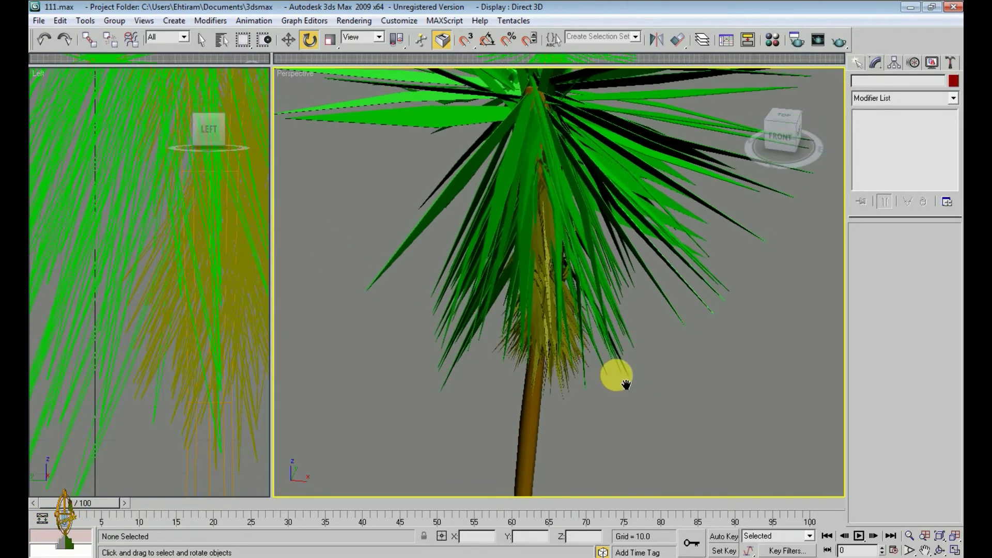
scroll(594, 186, "down", 2)
mouse_move(579, 210)
middle_mouse_down()
mouse_move(540, 195)
mouse_move(538, 181)
mouse_move(628, 219)
middle_mouse_up()
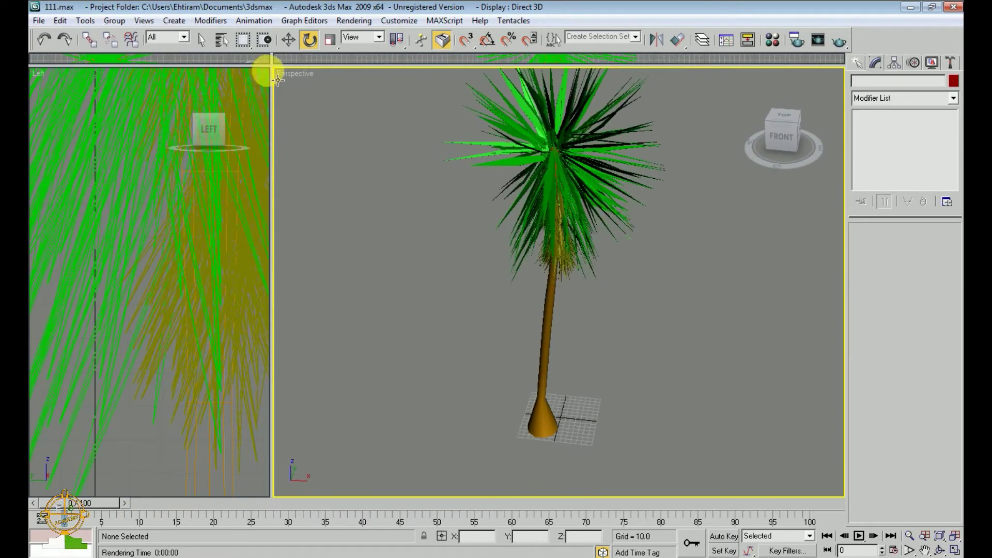
left_click_drag(150, 381, 143, 373)
Step: On trunk Cylinder01, select a ring of vertices and shift it along X to bend the trunk
scroll(506, 114, "up", 3)
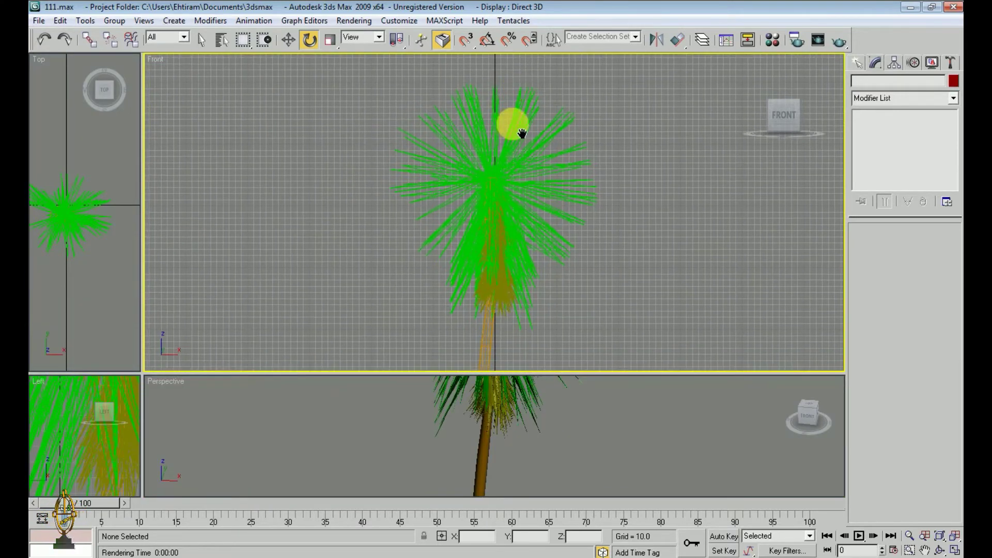
scroll(514, 126, "down", 2)
scroll(533, 132, "down", 1)
left_click(509, 203)
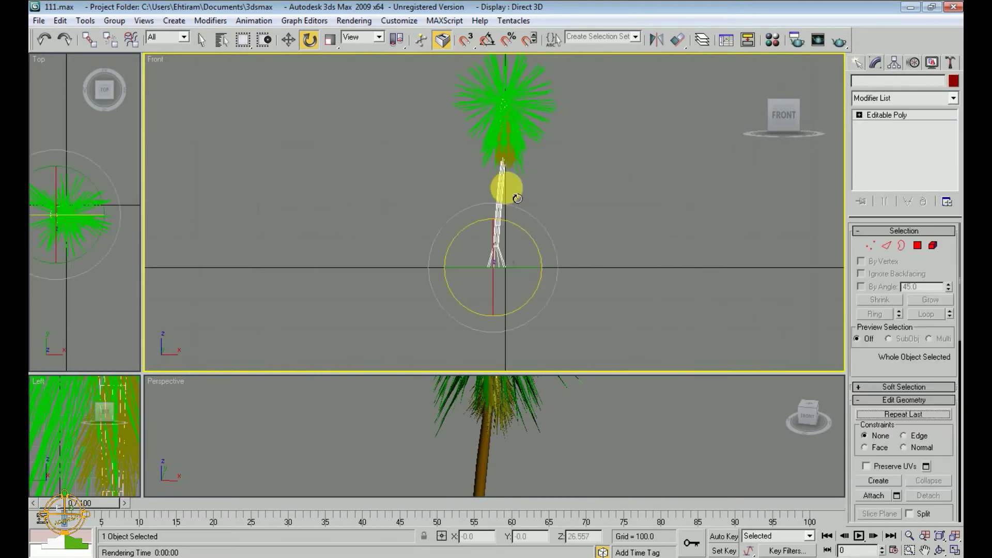
left_click(871, 246)
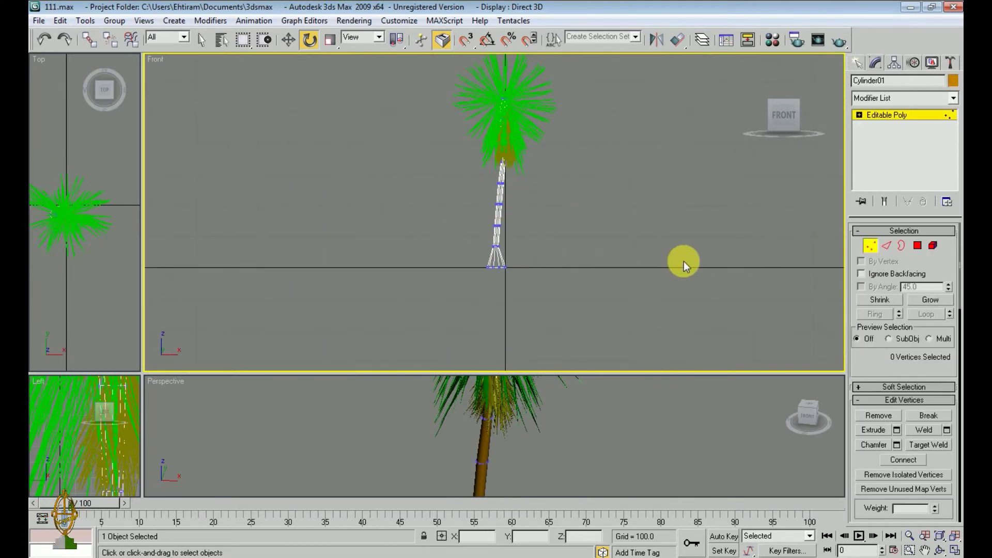
scroll(677, 260, "up", 1)
scroll(664, 259, "up", 1)
left_click_drag(472, 189, 520, 222)
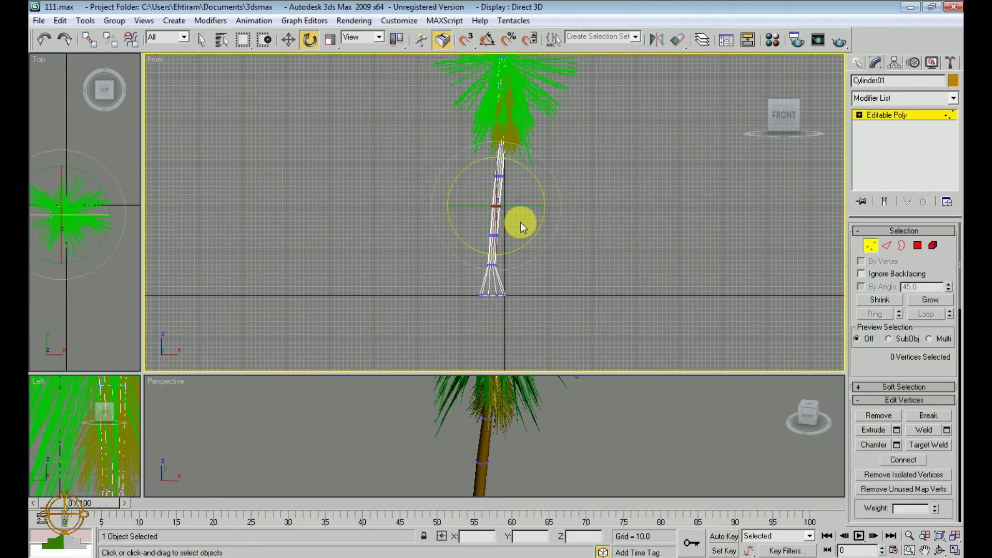
key("w")
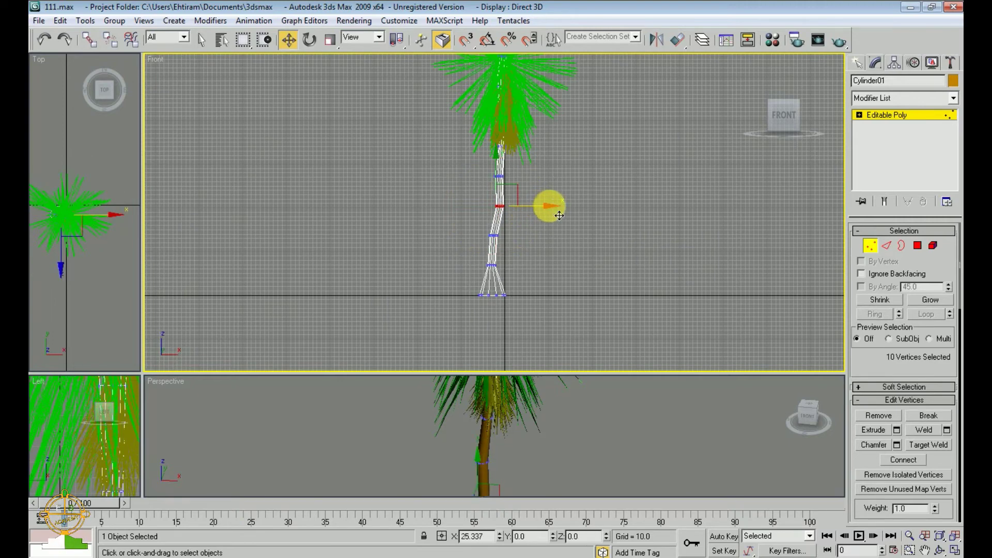
mouse_move(559, 217)
left_mouse_down()
mouse_move(542, 187)
mouse_move(565, 185)
left_mouse_up()
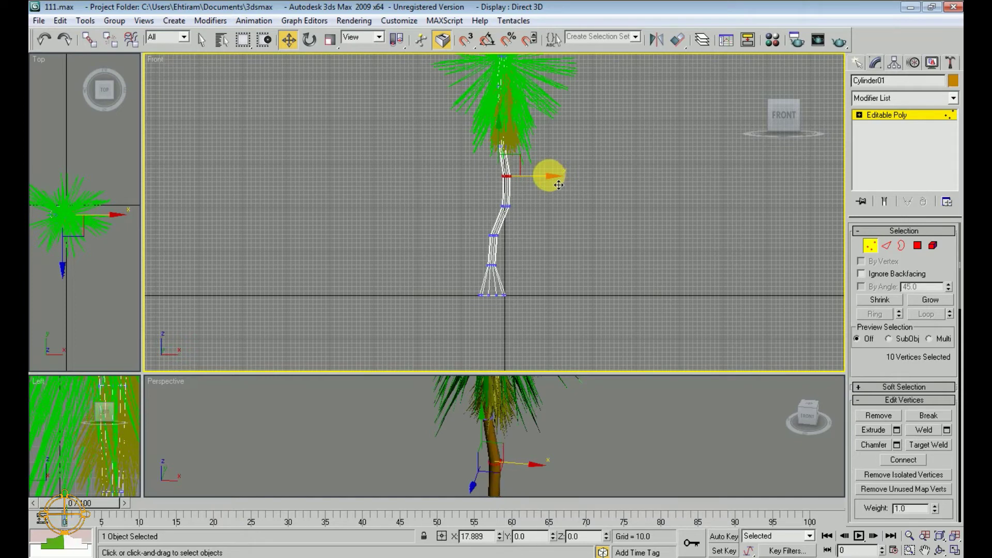
Step: Select vertices toward the trunk top, then exit Vertex mode
scroll(579, 248, "down", 2)
scroll(581, 243, "down", 2)
scroll(579, 422, "down", 3)
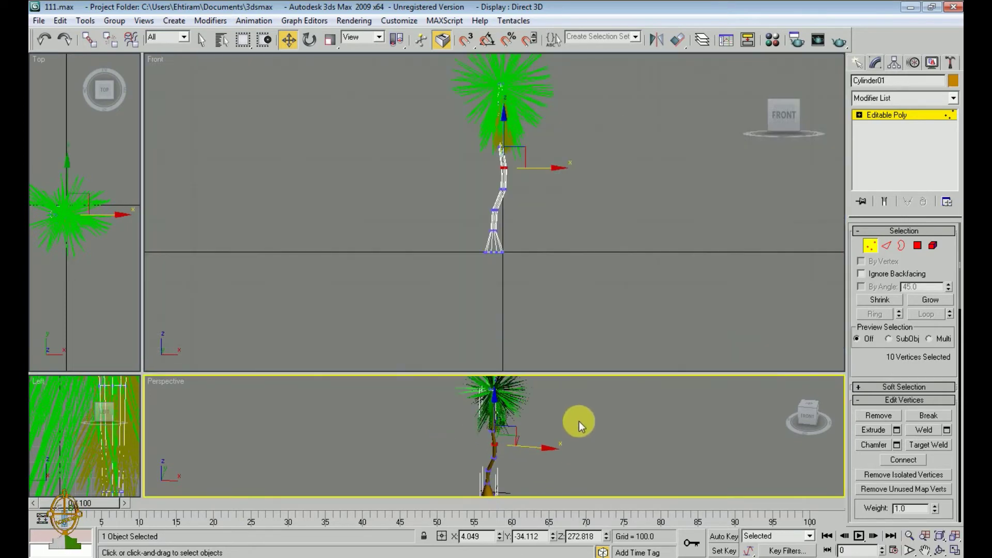
middle_click_drag(579, 421, 581, 386)
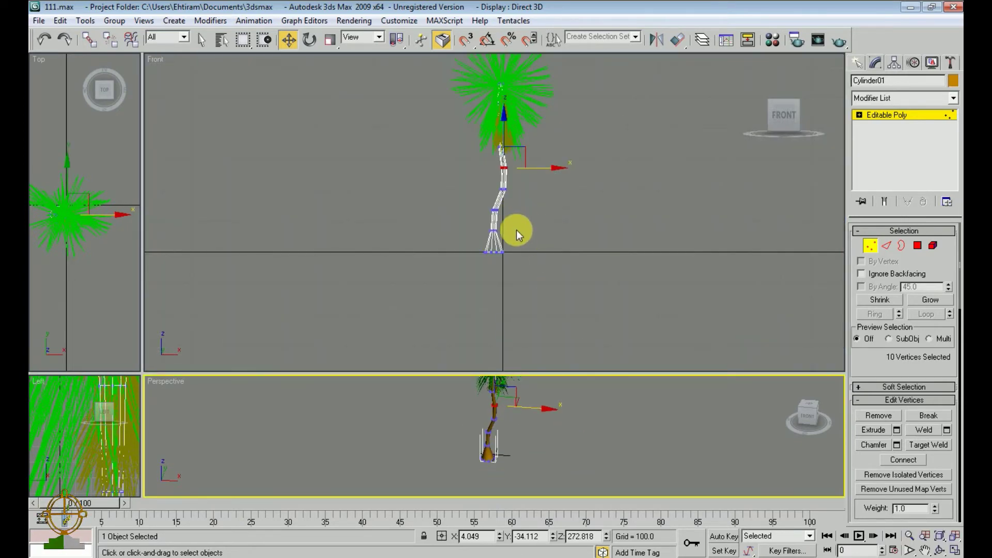
left_click_drag(512, 226, 477, 264)
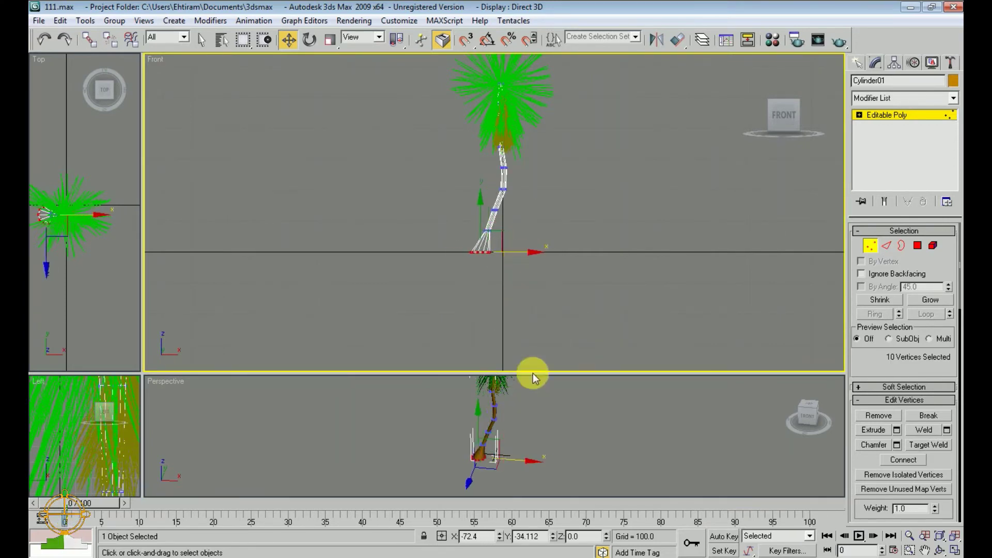
left_click(543, 399)
mouse_move(546, 399)
middle_mouse_down()
mouse_move(560, 471)
mouse_move(576, 470)
mouse_move(575, 437)
middle_mouse_up()
middle_click_drag(557, 243, 572, 317)
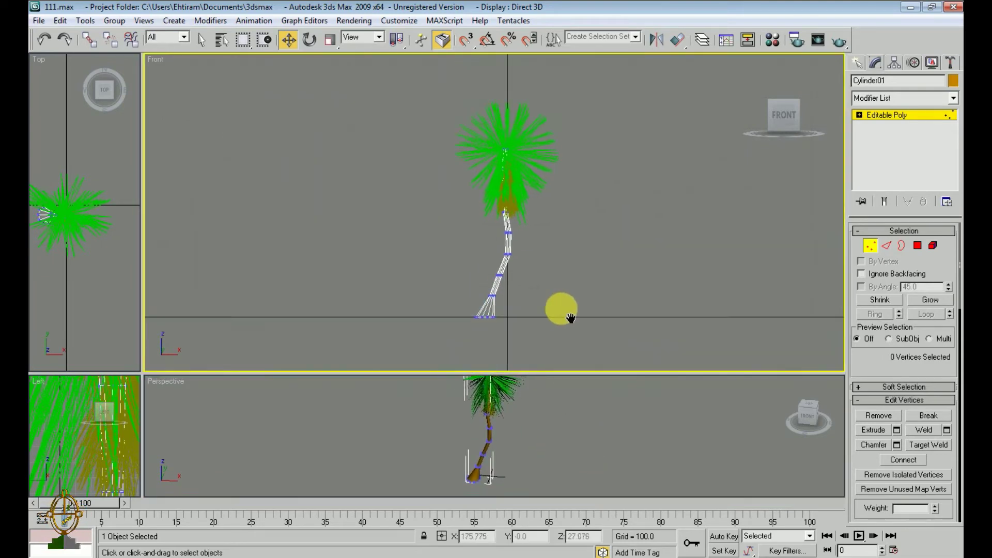
scroll(560, 303, "up", 3)
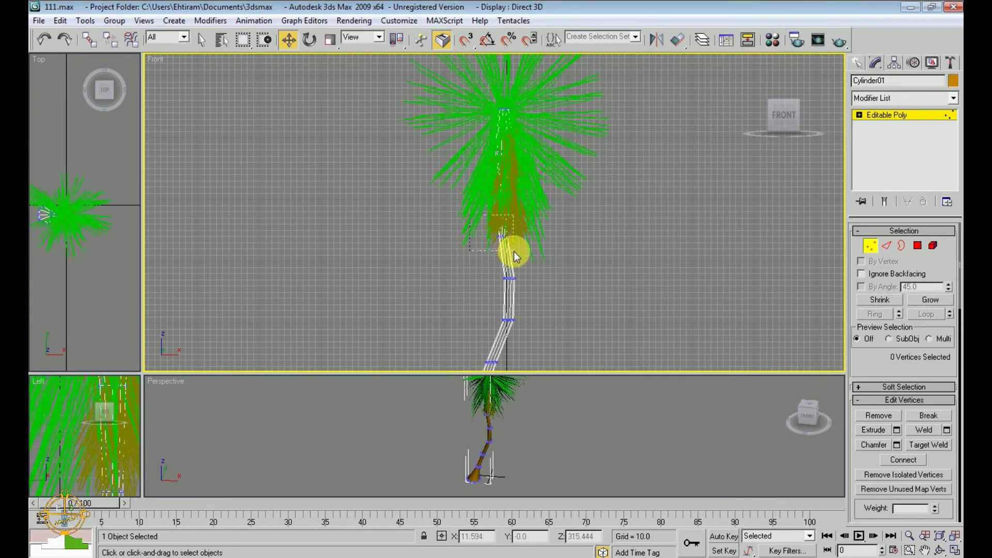
left_click_drag(515, 255, 572, 283)
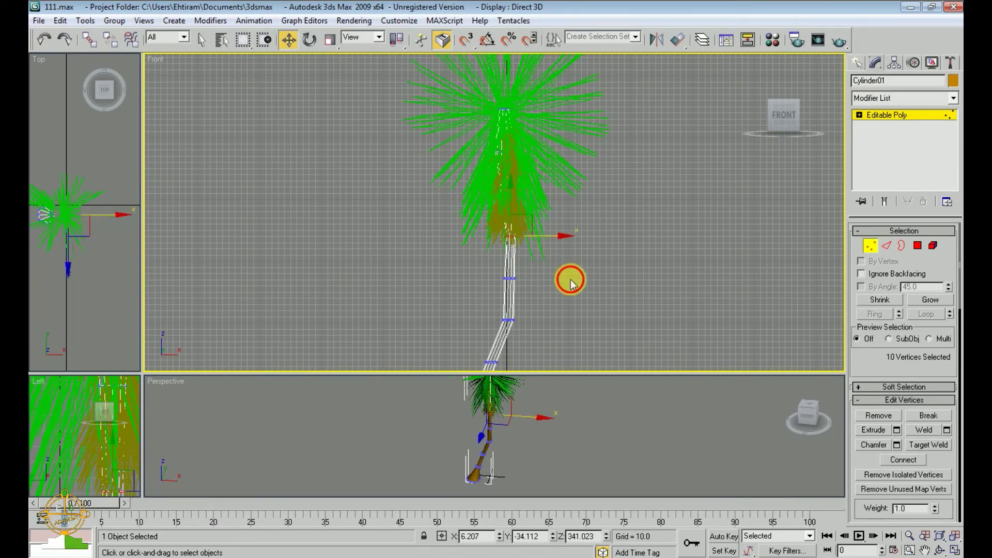
left_click(874, 247)
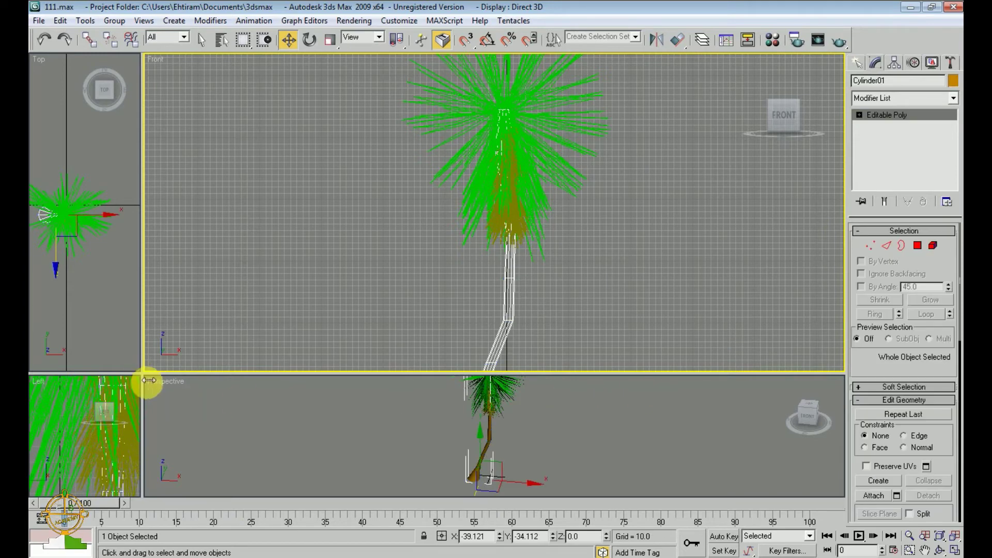
Step: Move the trunk's selected vertices sideways again to deepen the curve
left_click_drag(147, 380, 115, 166)
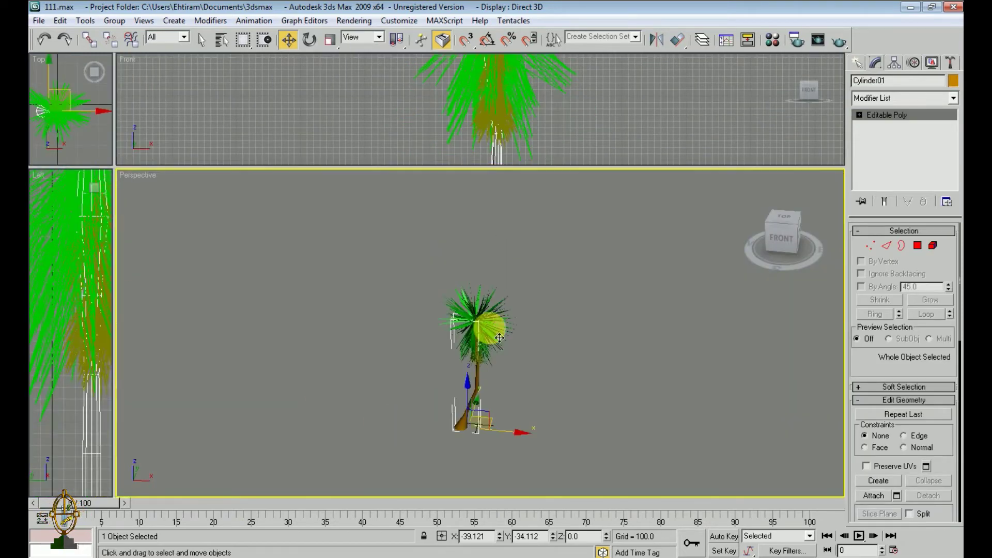
scroll(511, 383, "up", 5)
middle_click_drag(510, 382, 505, 327)
scroll(539, 147, "down", 3)
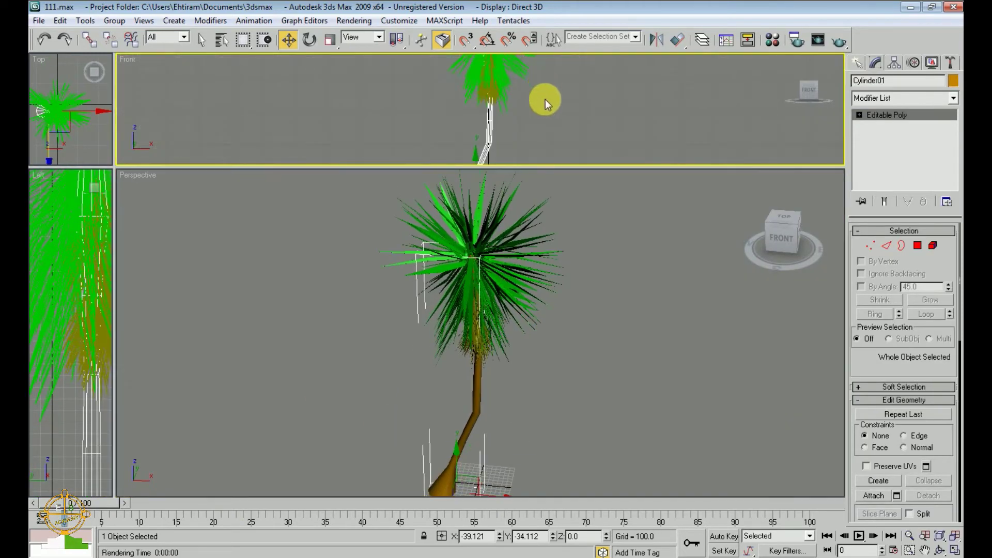
mouse_move(545, 99)
middle_mouse_down()
mouse_move(565, 93)
mouse_move(571, 104)
mouse_move(563, 144)
middle_mouse_up()
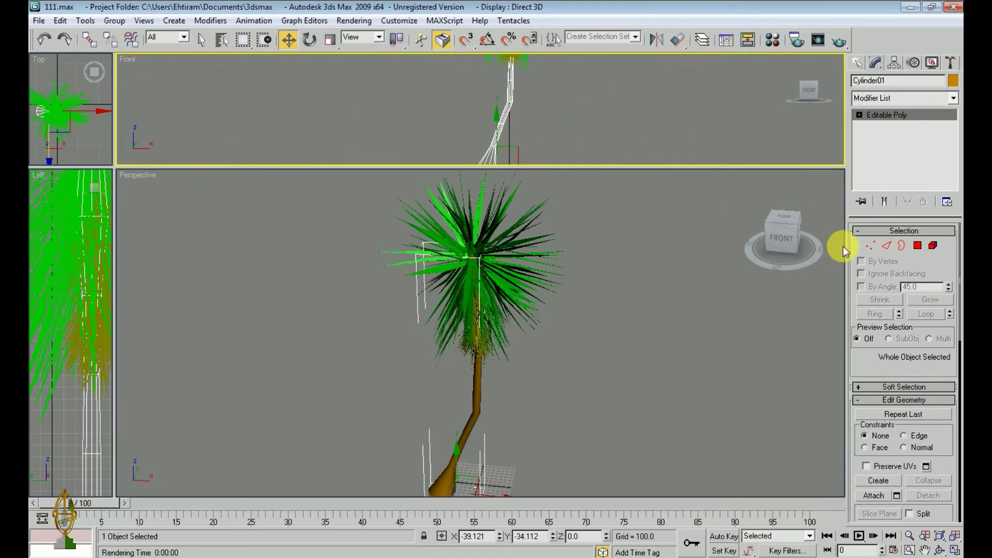
left_click(867, 248)
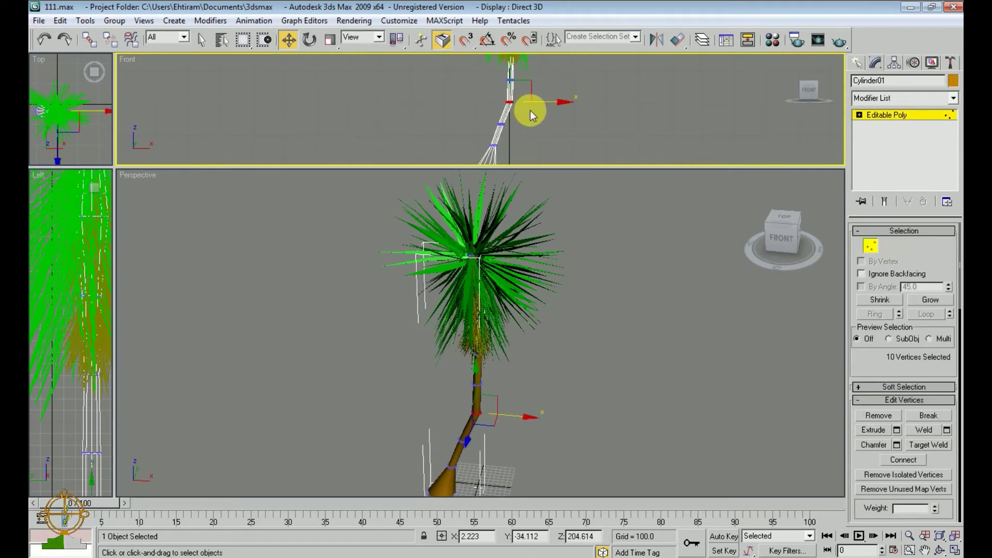
left_click_drag(530, 110, 548, 112)
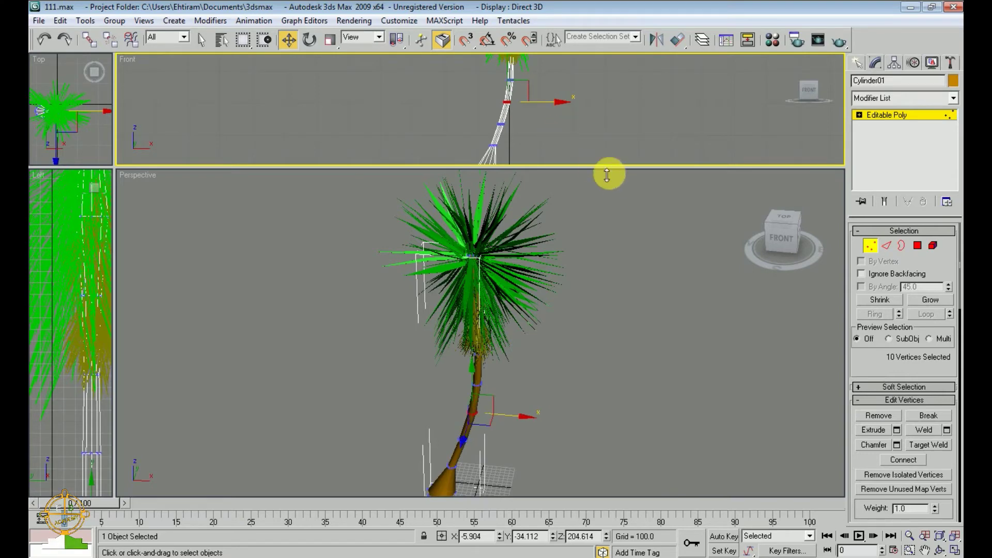
Step: Exit vertex editing and select the Group12 leaf group
left_click(870, 246)
middle_click_drag(657, 330, 648, 298, "alt")
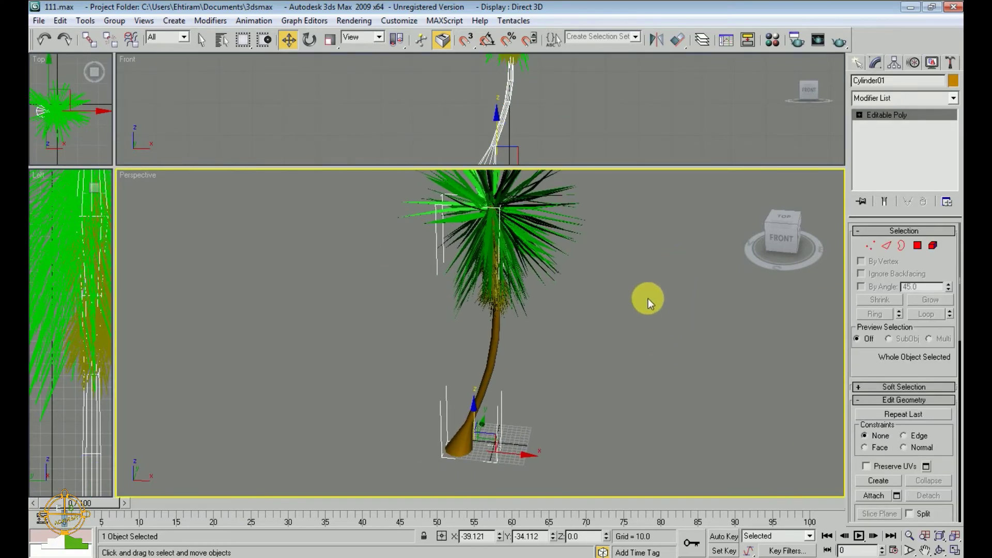
middle_click_drag(609, 335, 572, 372)
scroll(557, 369, "up", 5)
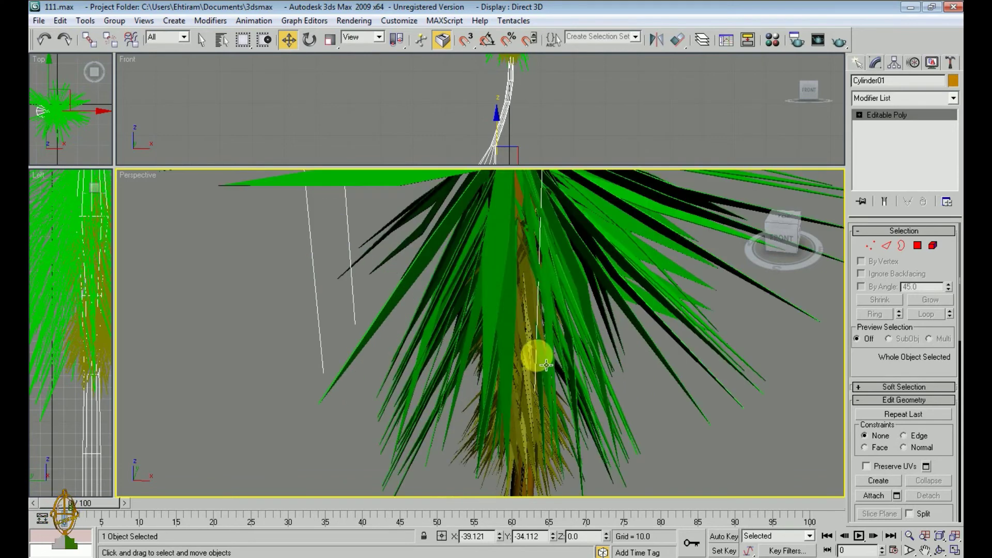
left_click(546, 365)
scroll(540, 352, "down", 5)
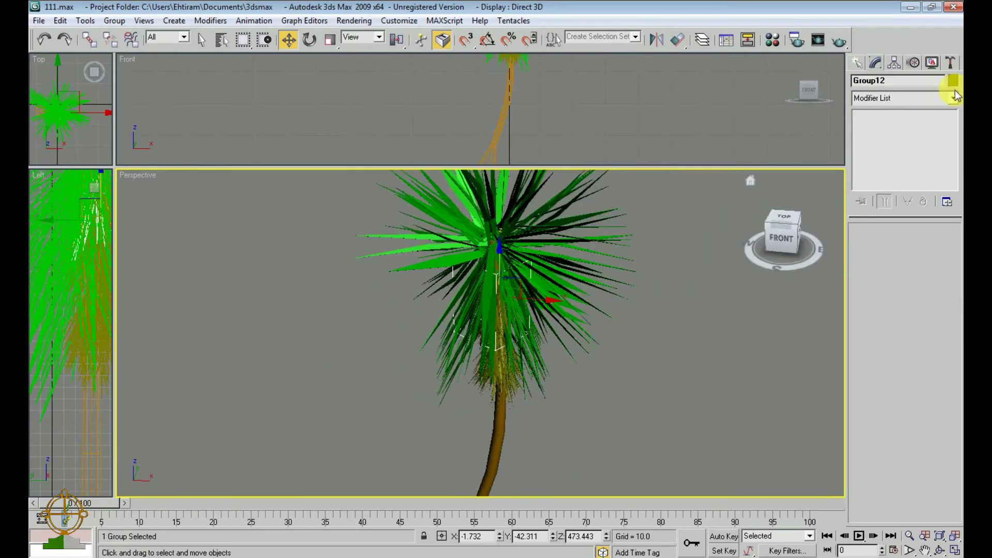
Step: Give the Group02 leaf group a dark green-grey object colour
left_click(953, 83)
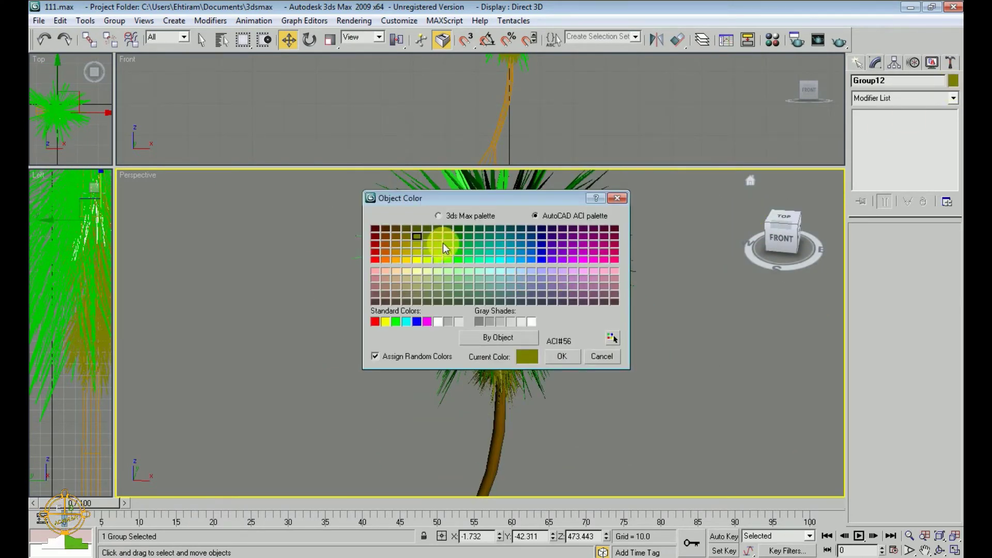
left_click(561, 356)
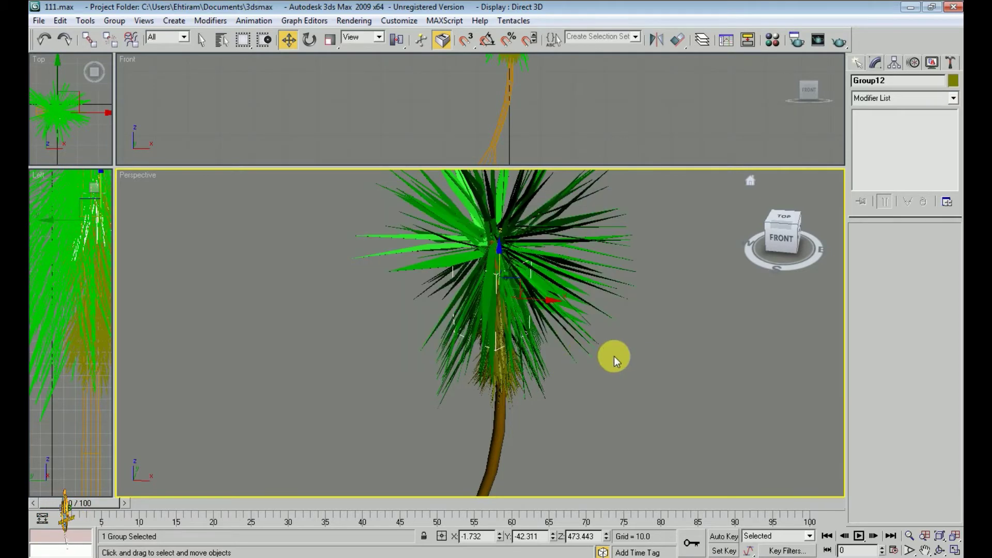
left_click(630, 354)
scroll(620, 351, "up", 3)
middle_click_drag(613, 350, 580, 340)
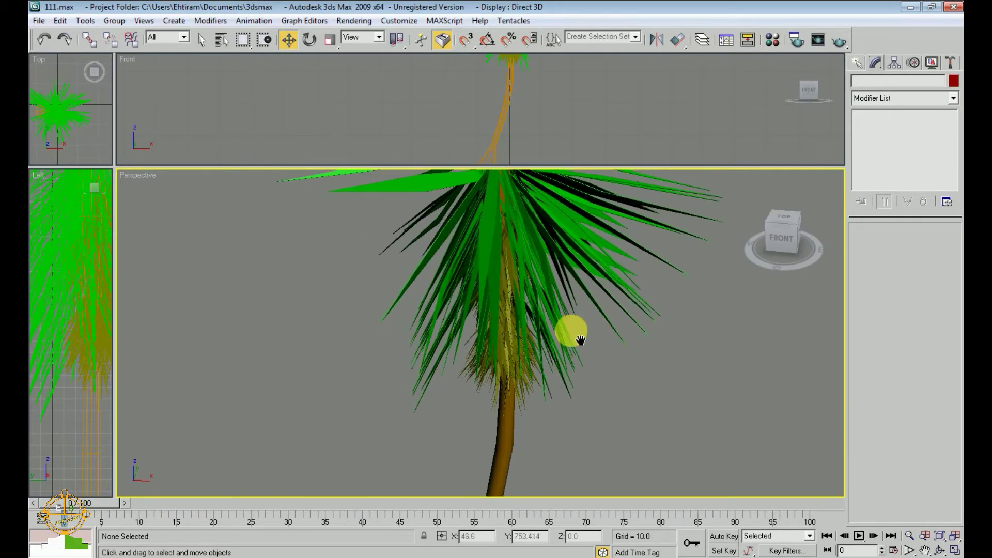
left_click(521, 360)
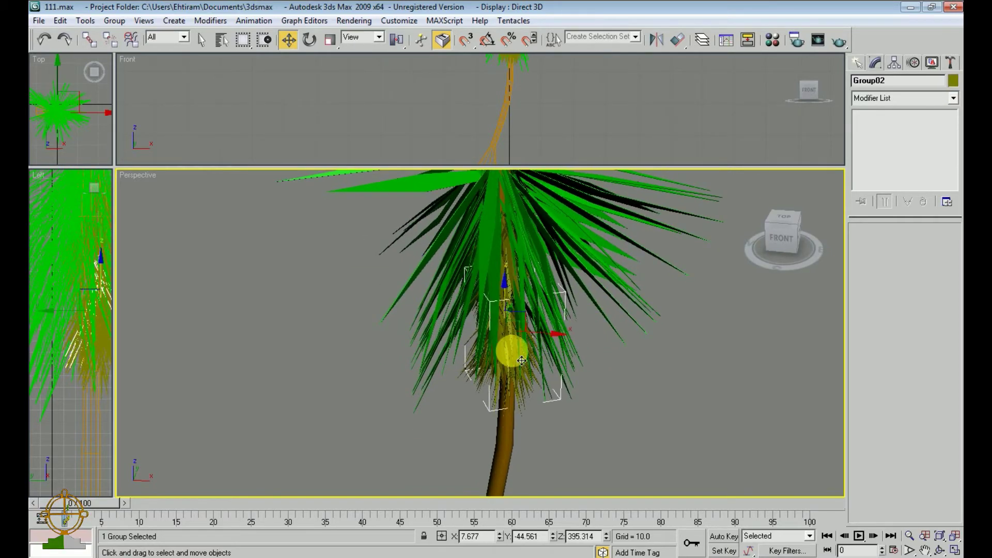
left_click(953, 81)
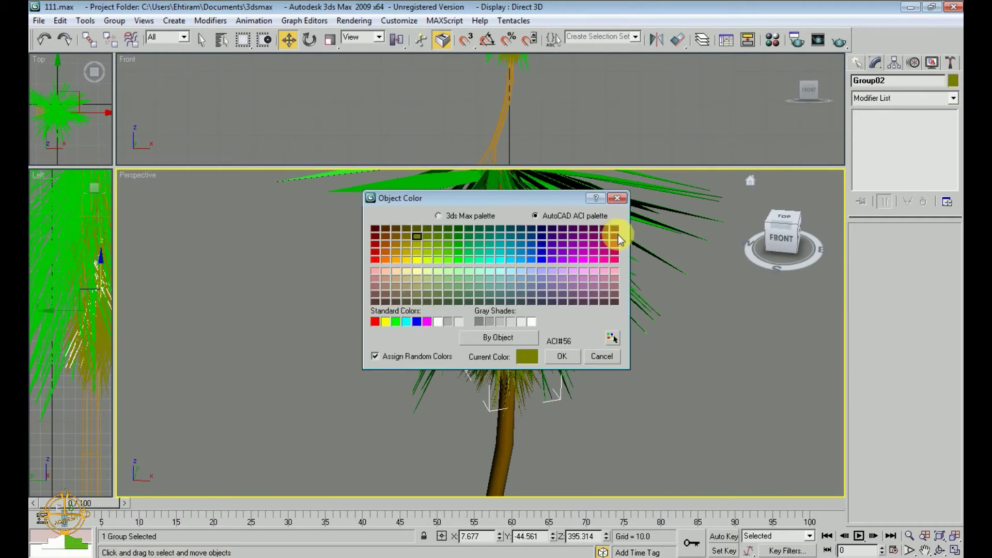
left_click(460, 287)
left_click(480, 287)
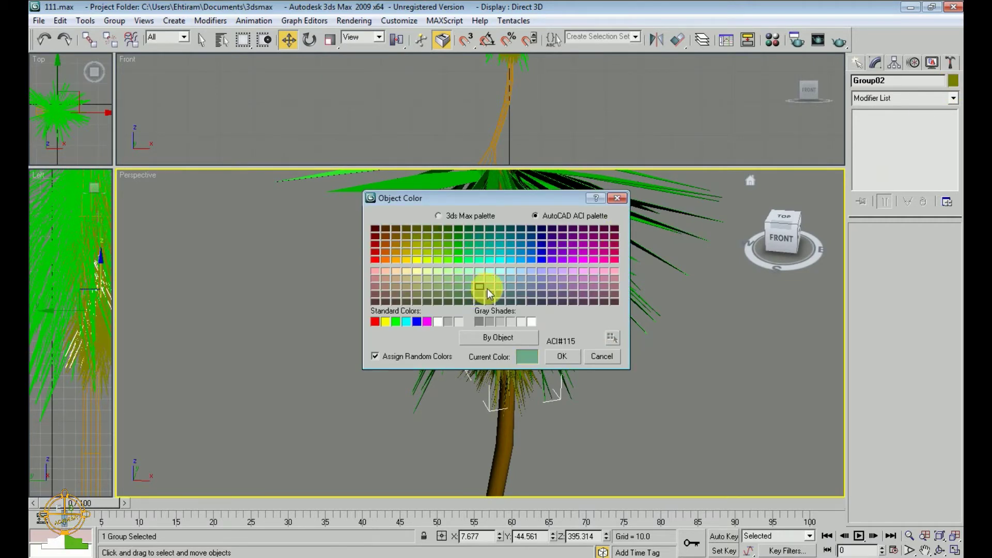
left_click(510, 286)
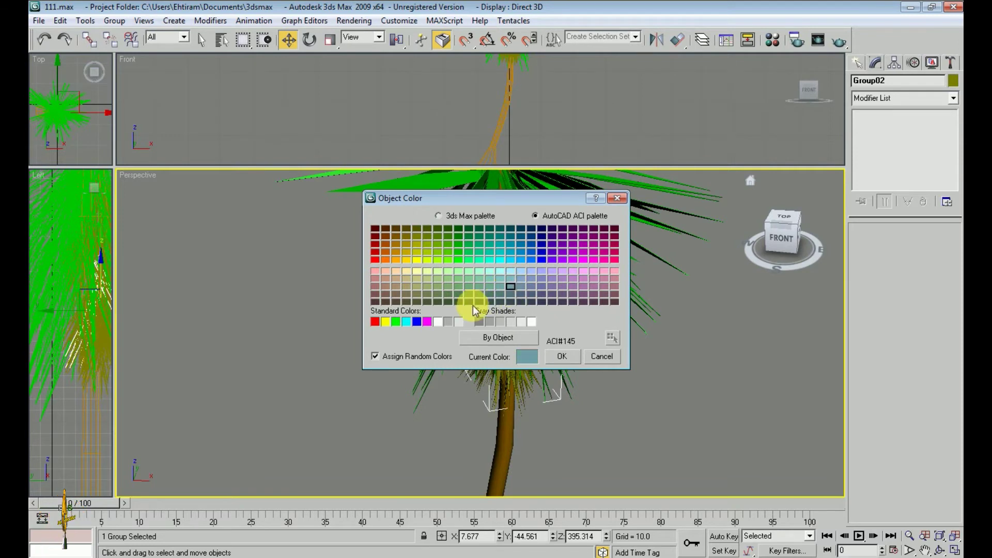
left_click(483, 293)
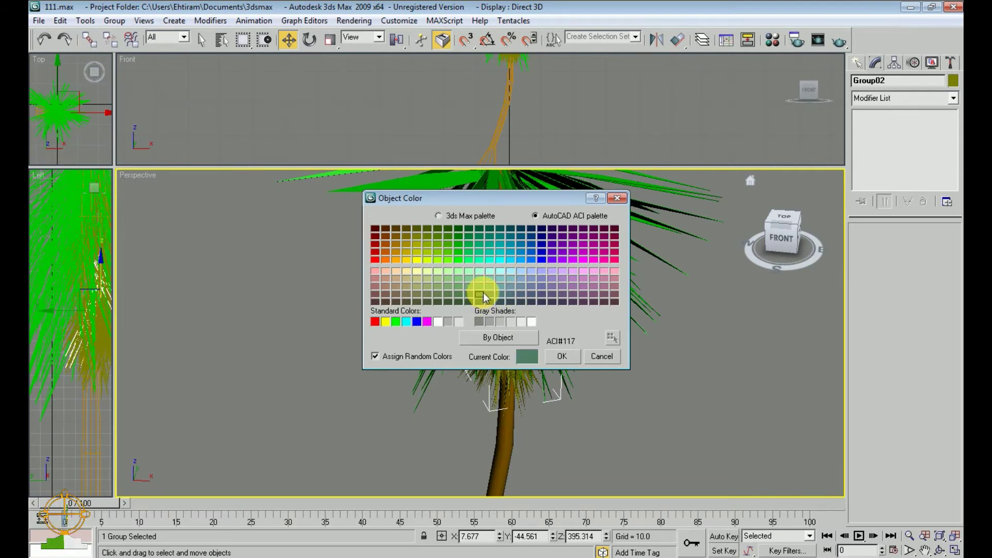
left_click(563, 356)
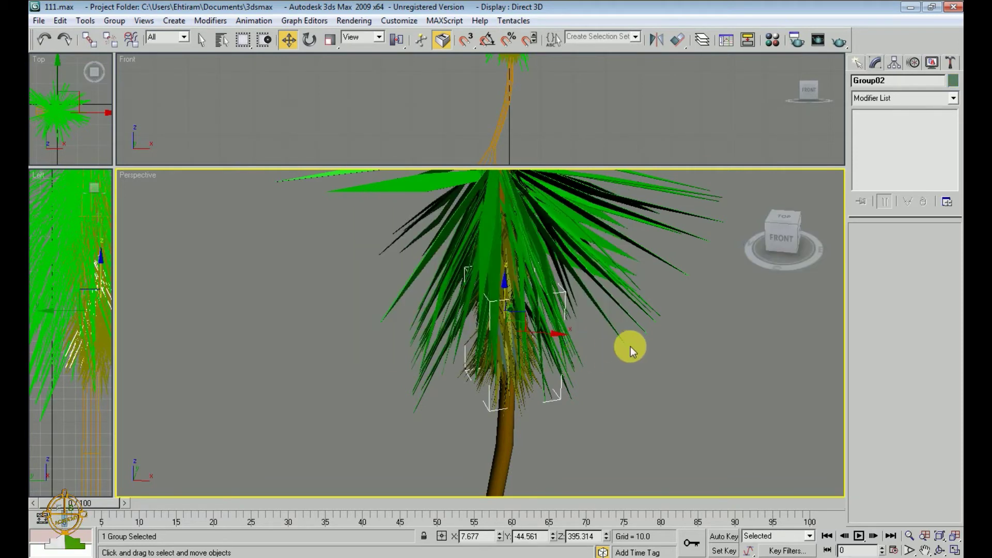
Step: Recolour the Group03 leaf group a greyish brown
left_click(631, 349)
scroll(630, 346, "down", 2)
scroll(568, 233, "up", 3)
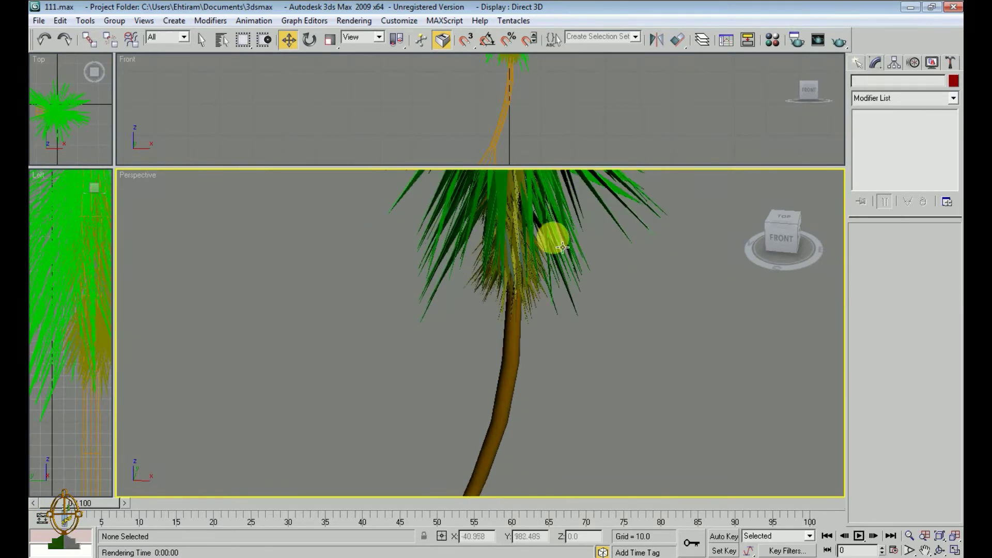
scroll(538, 295, "up", 2)
scroll(585, 309, "up", 2)
left_click(576, 299)
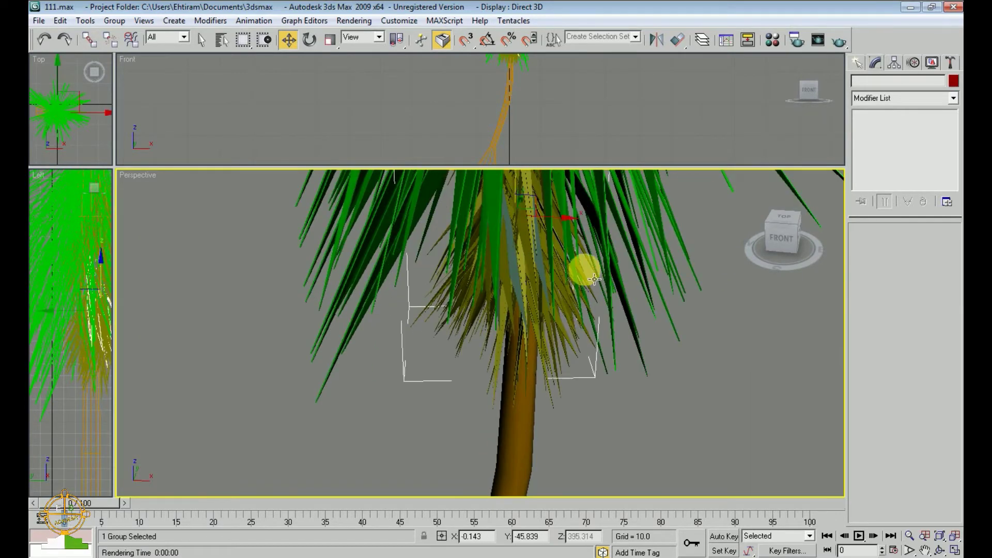
middle_click_drag(582, 270, 553, 349, "alt")
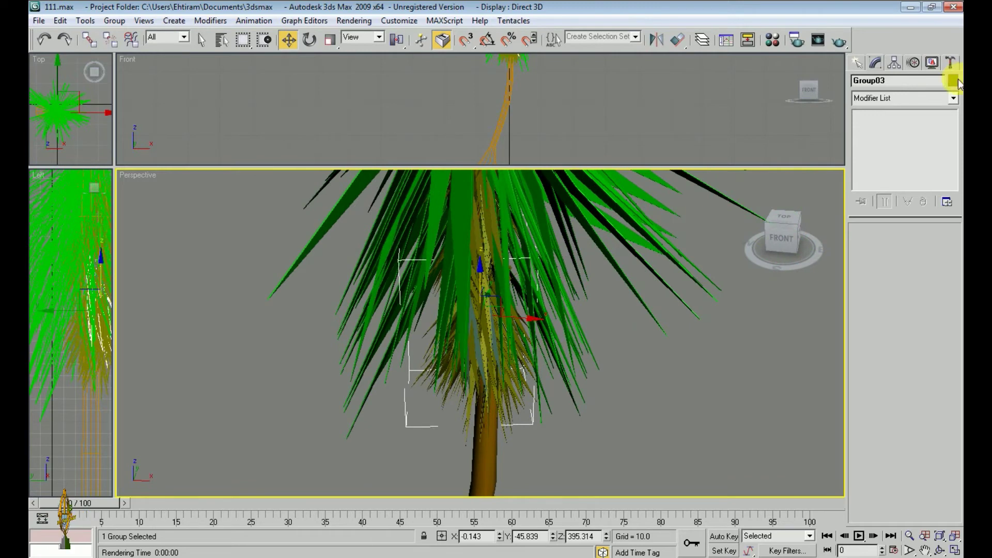
left_click(954, 81)
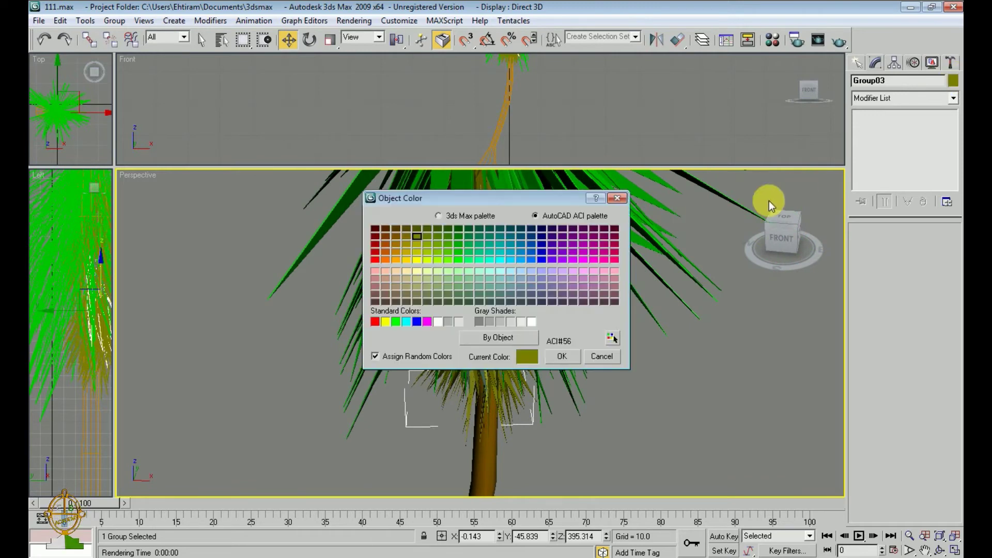
left_click(410, 294)
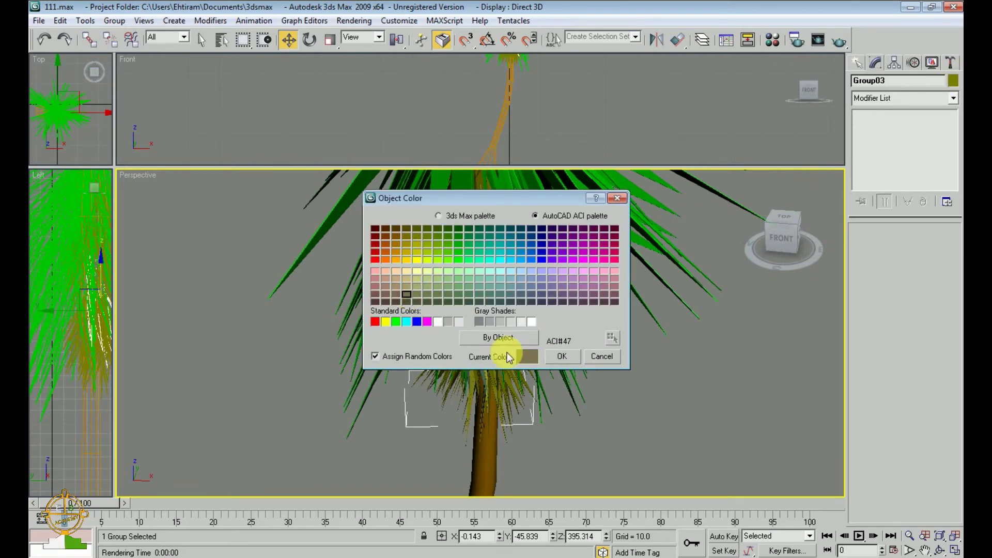
left_click(558, 357)
left_click(616, 364)
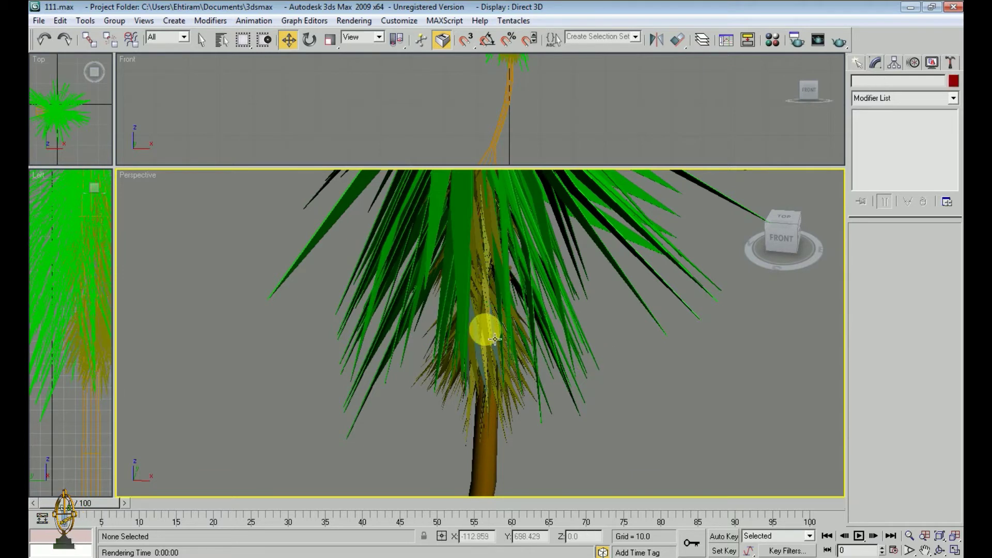
Step: Set the Group08 leaf group's colour to grey-green
left_click(495, 339)
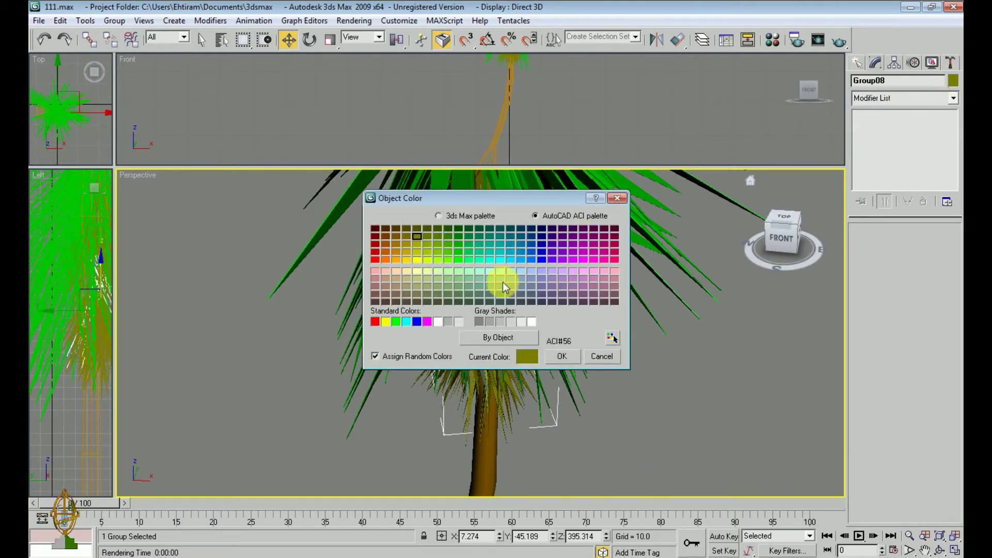
left_click(482, 287)
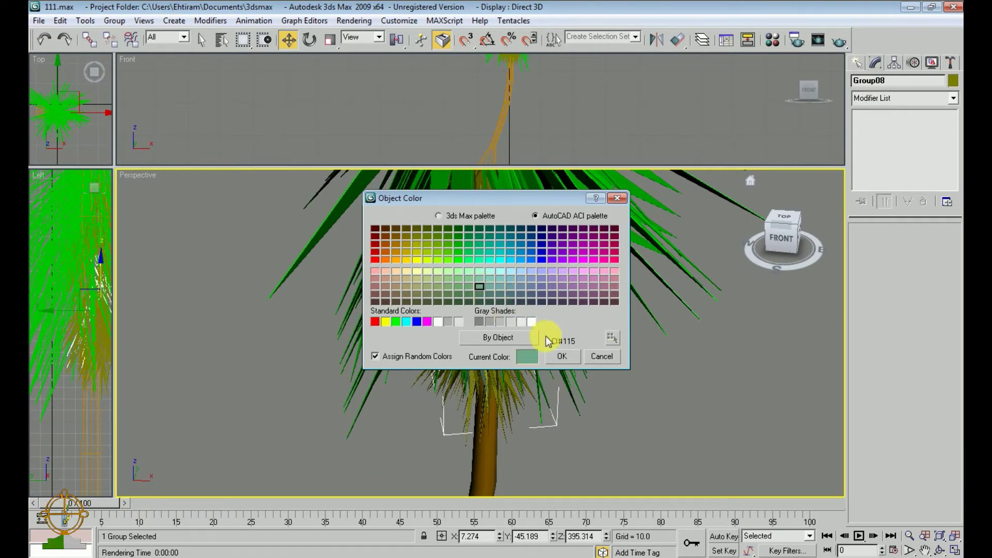
left_click(563, 357)
left_click(643, 370)
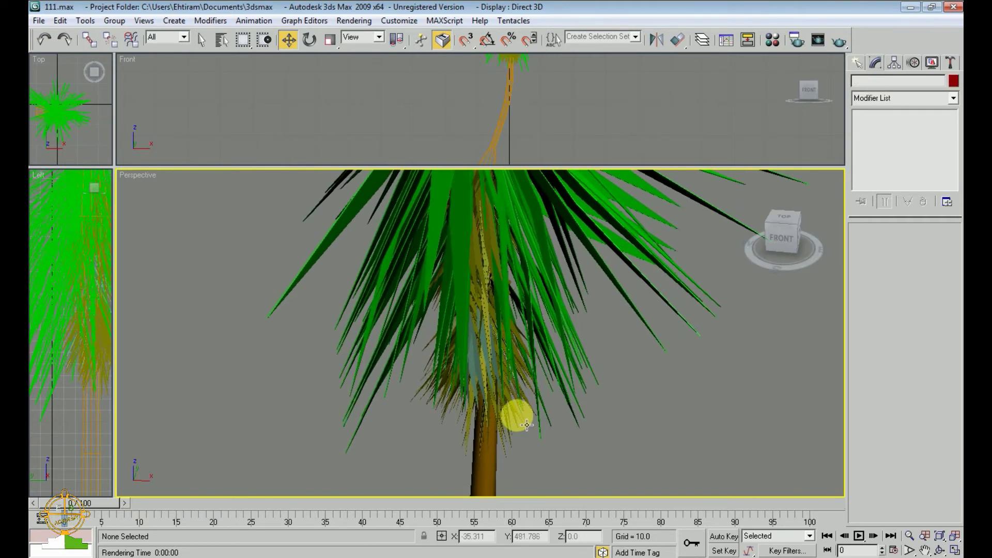
Step: Give Group12 a muted grey-green shade after trying teal
left_click(487, 287)
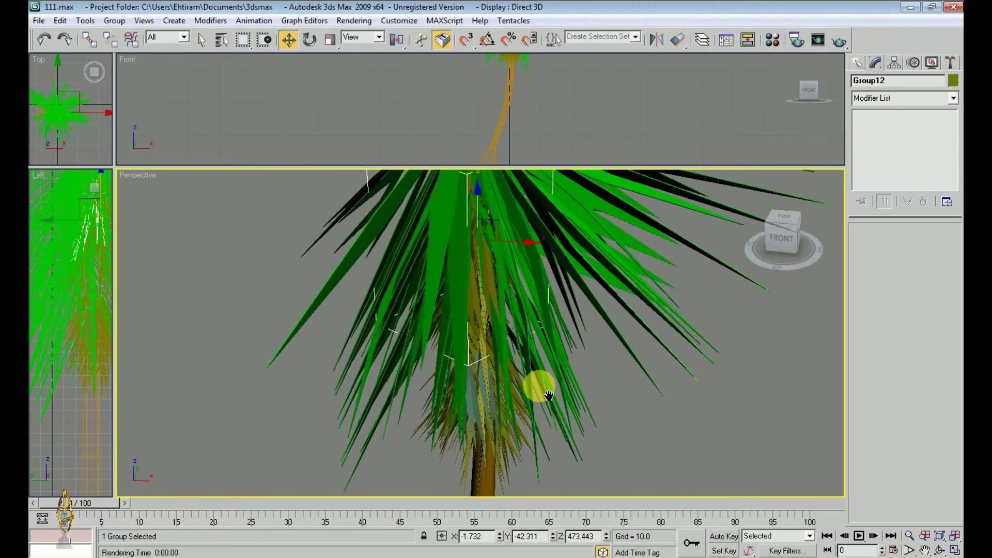
left_click(953, 81)
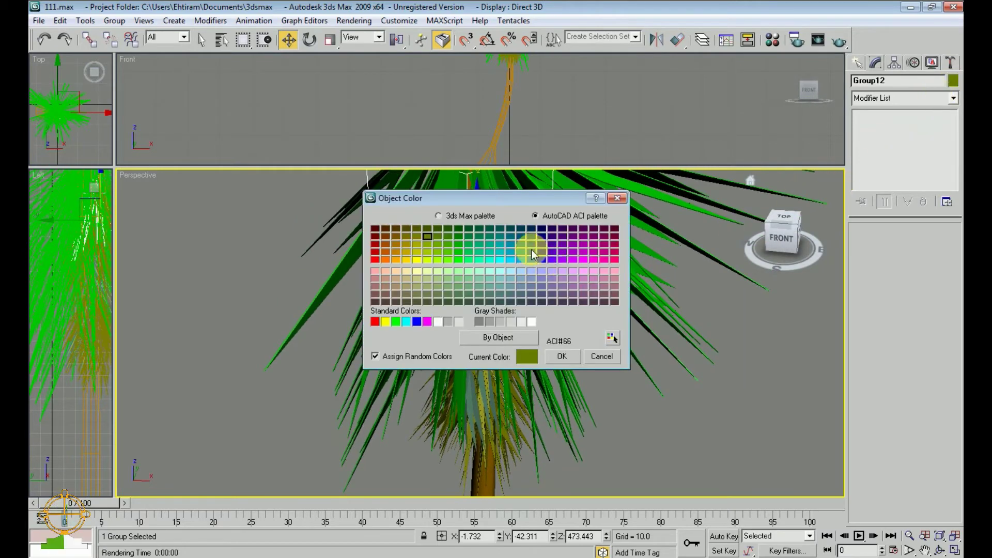
left_click(501, 287)
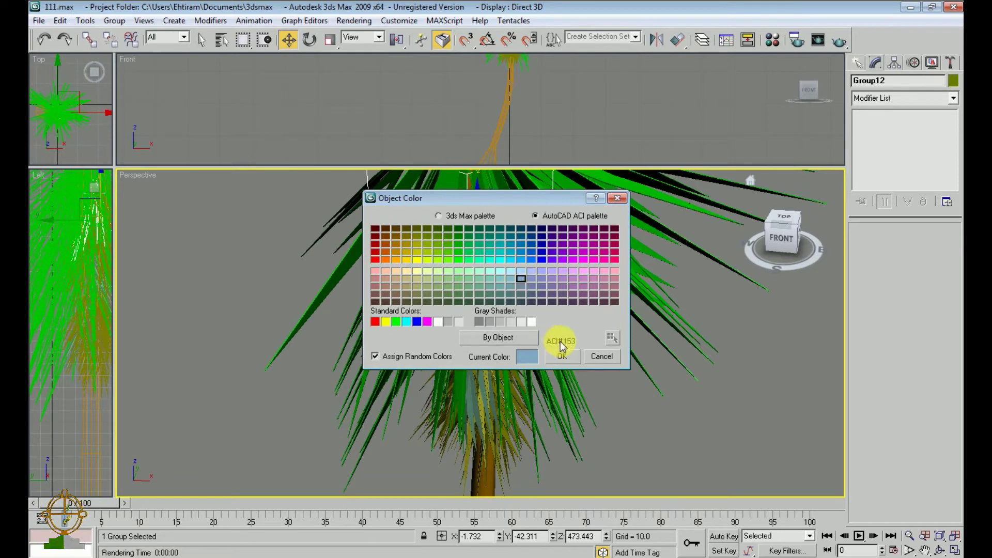
left_click(480, 293)
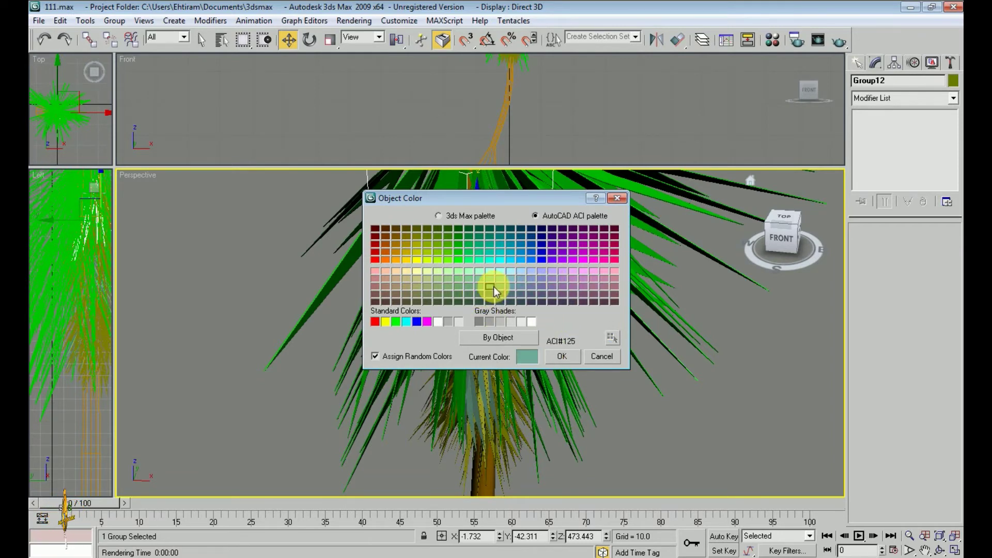
left_click(490, 295)
left_click(566, 358)
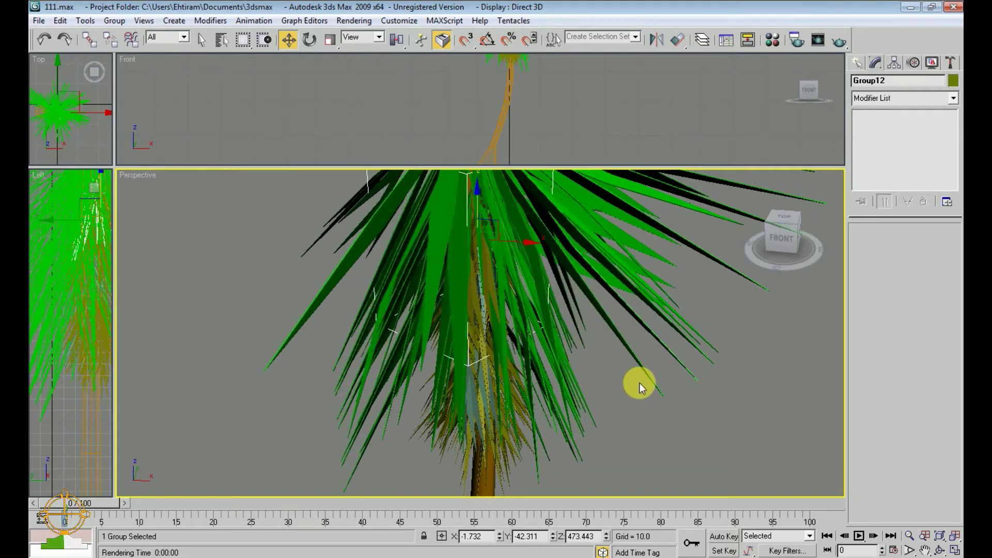
left_click(509, 312)
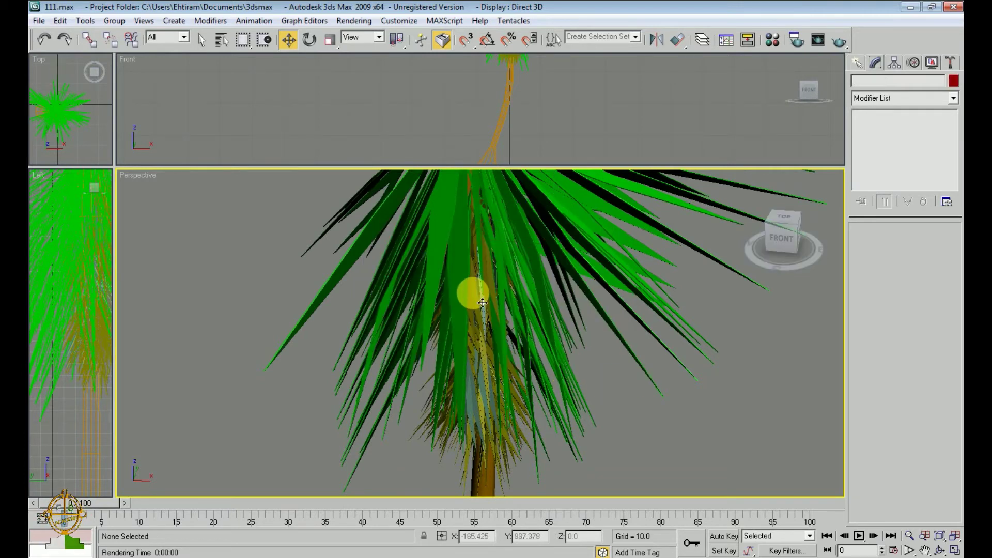
Step: Set Group13's object colour to olive and confirm it
left_click(482, 302)
left_click(953, 82)
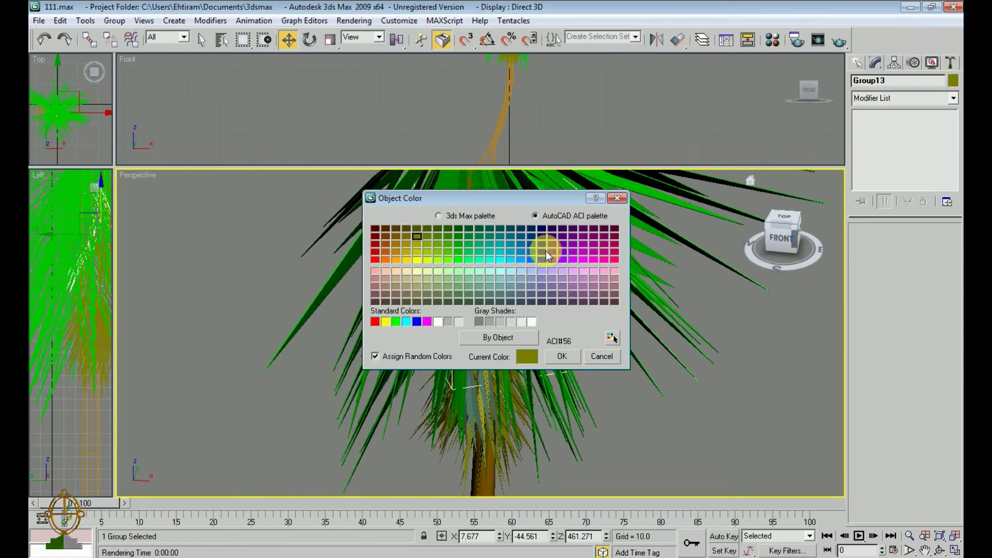
left_click(430, 295)
left_click(562, 356)
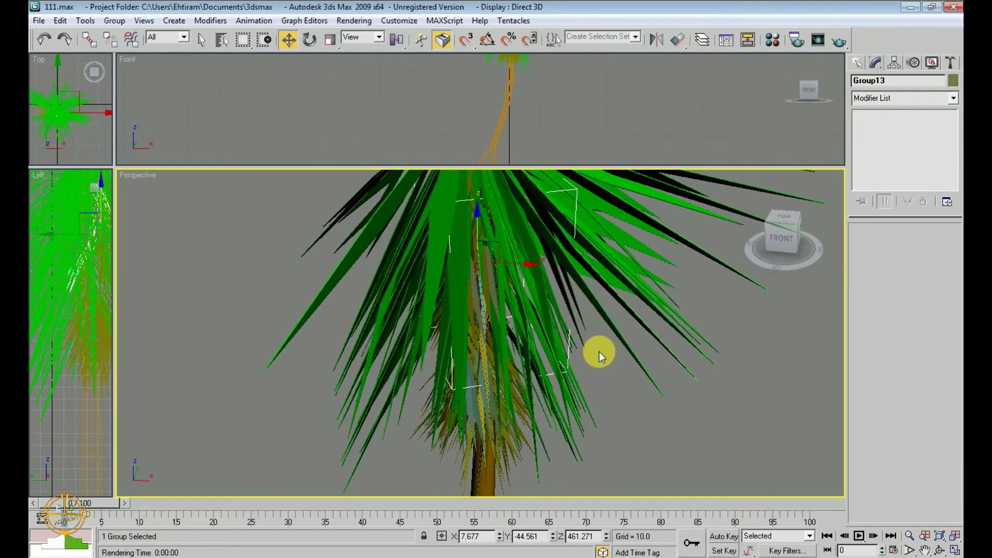
left_click(598, 346)
Step: Clone a crown frond with a Shift-move and confirm the copy
scroll(596, 343, "down", 2)
middle_click_drag(593, 332, 499, 288, "alt")
left_click(470, 255)
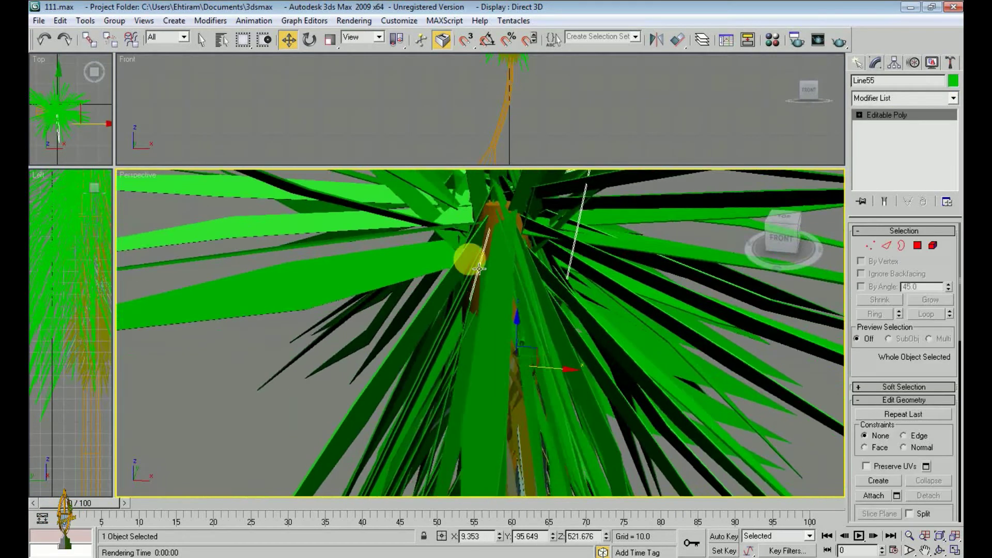
scroll(592, 442, "up", 2)
scroll(591, 442, "down", 2)
left_click(486, 370)
scroll(491, 372, "down", 2)
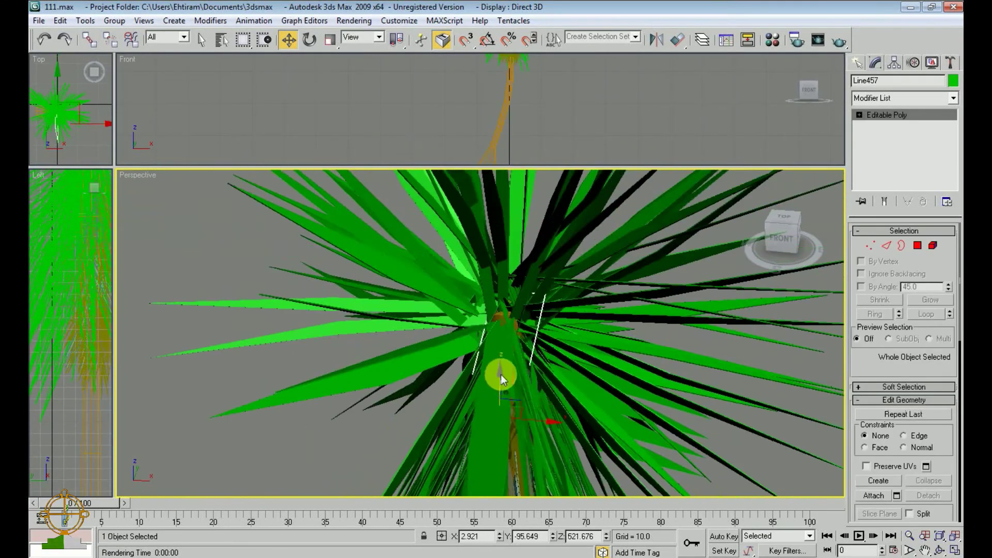
left_click_drag(563, 427, 565, 362, "shift")
key("Return")
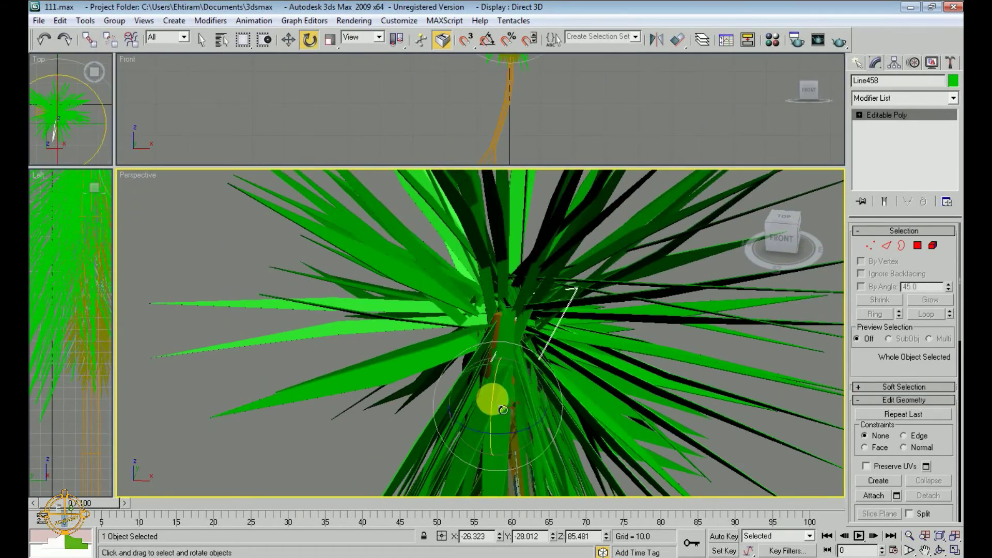
Step: Orbit the crown with Rotate active and pick fronds near the trunk
scroll(536, 401, "down", 3)
mouse_move(536, 401)
middle_mouse_down("alt")
mouse_move(593, 359)
mouse_move(480, 334)
mouse_move(516, 350)
middle_mouse_up("alt")
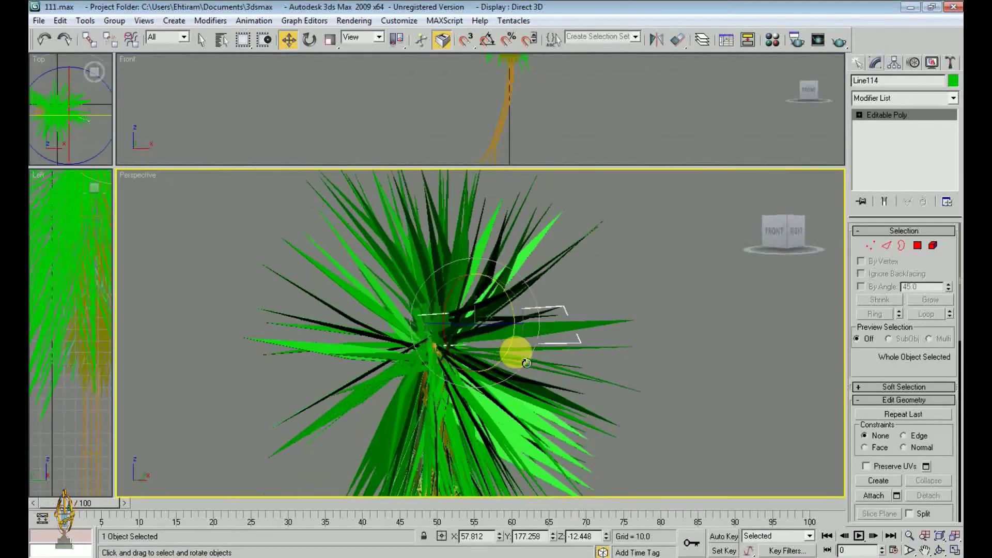
key("e")
key("ctrl+d")
left_click(499, 350)
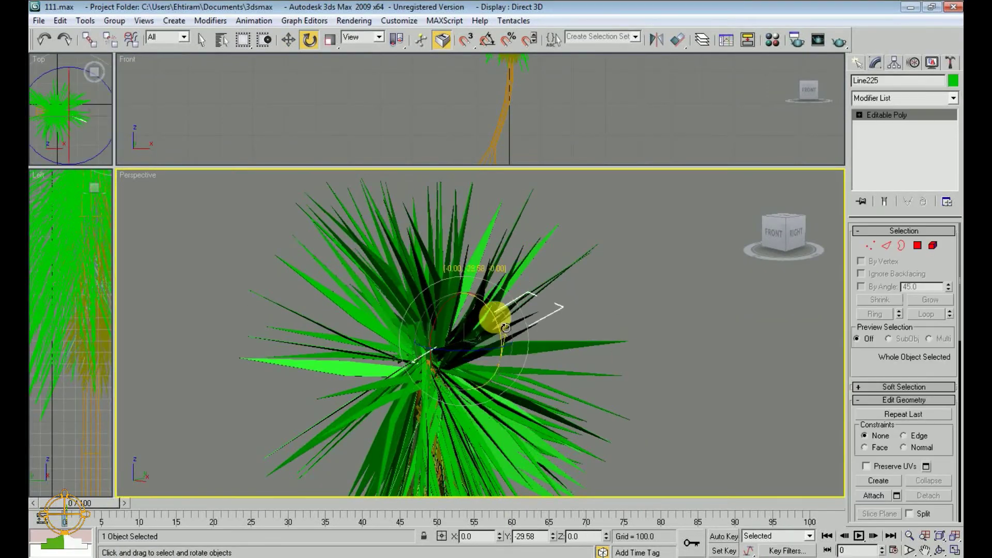
key("ctrl+d")
mouse_move(492, 317)
middle_mouse_down("alt")
mouse_move(577, 412)
mouse_move(565, 328)
middle_mouse_up("alt")
scroll(565, 327, "up", 3)
left_click(510, 295)
Step: Shift-rotate a copy of frond Line01 to a new direction and confirm it
key("w")
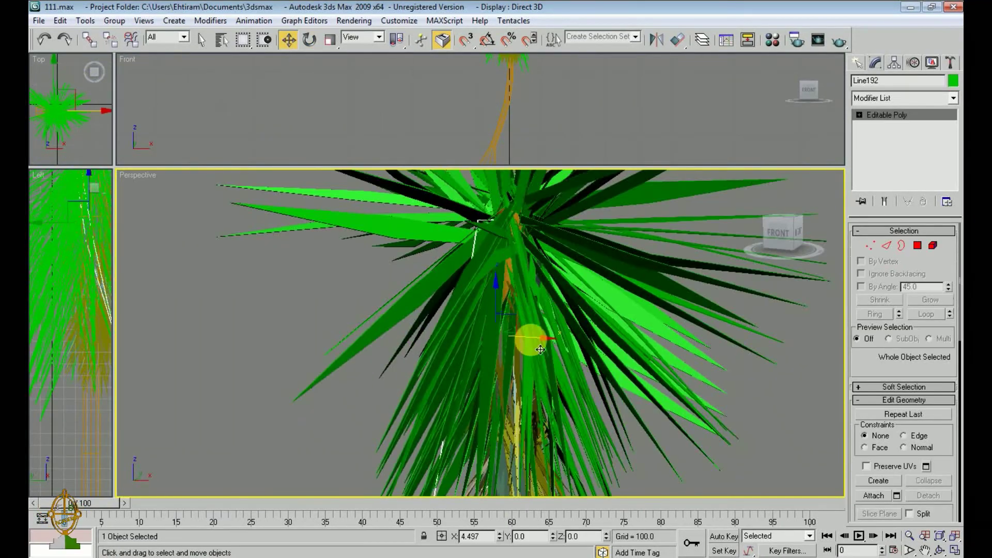
middle_click_drag(496, 348, 520, 277, "alt")
left_click(543, 325)
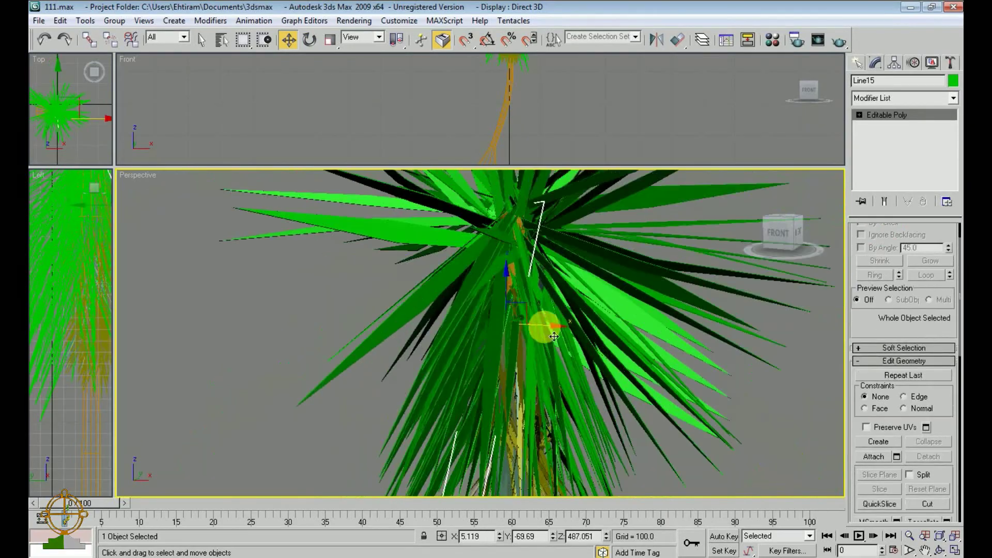
mouse_move(541, 323)
middle_mouse_down("alt")
mouse_move(525, 293)
mouse_move(516, 321)
mouse_move(560, 275)
mouse_move(472, 299)
middle_mouse_up("alt")
left_click(626, 320)
key("e")
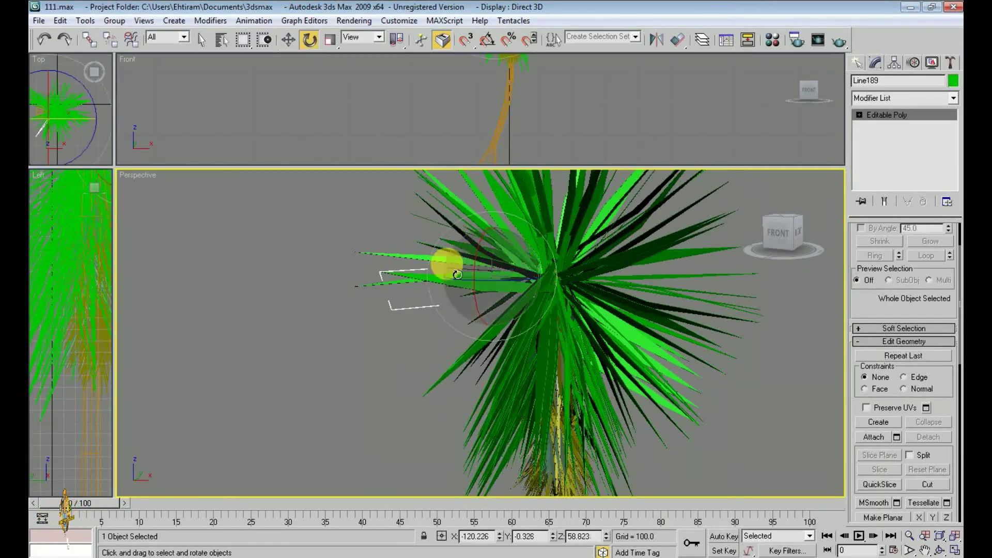
mouse_move(443, 261)
middle_mouse_down("alt")
mouse_move(508, 346)
mouse_move(554, 328)
middle_mouse_up("alt")
left_click(508, 346)
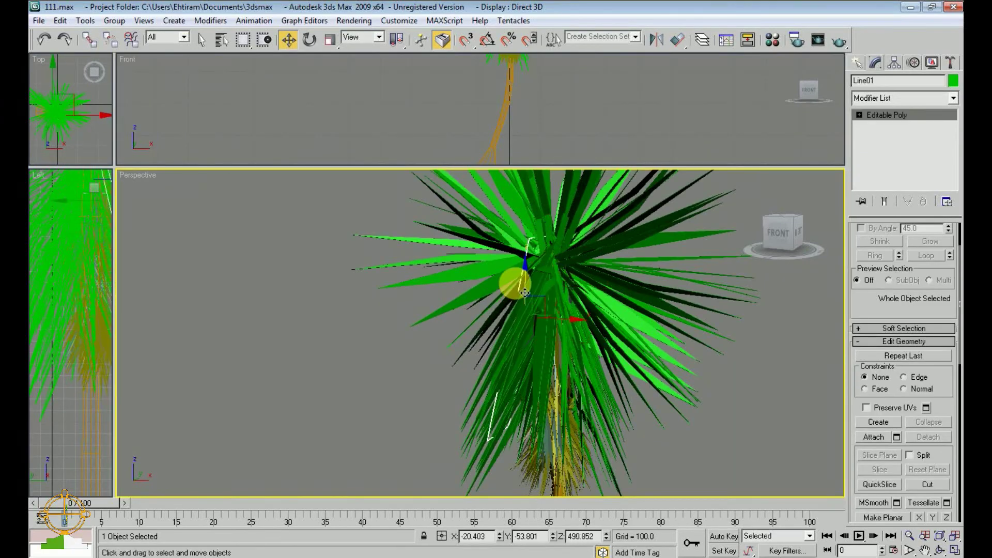
left_click_drag(554, 328, 522, 326, "shift")
left_click(504, 335)
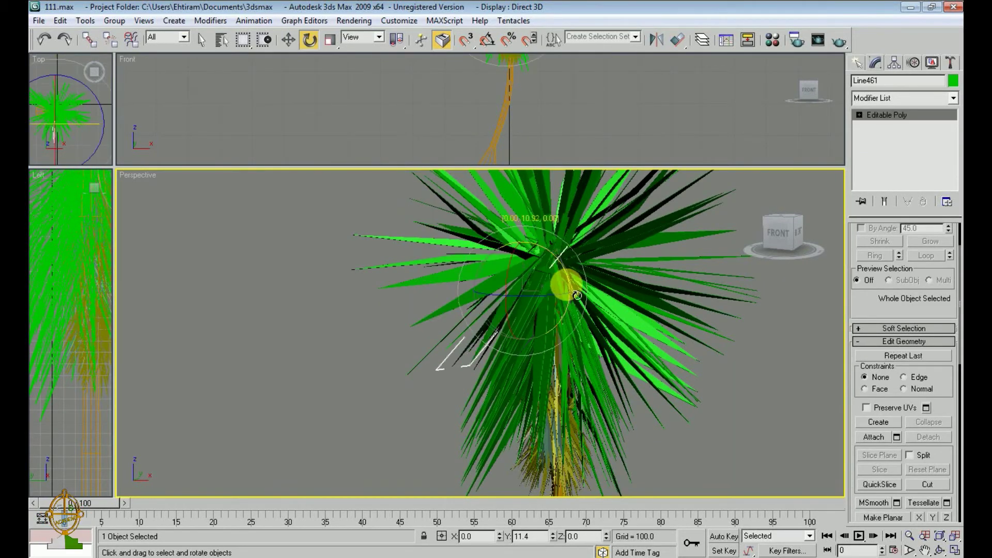
Step: Orbit to the back of the tree and select a left-side frond
key("shift+q")
left_click(575, 317)
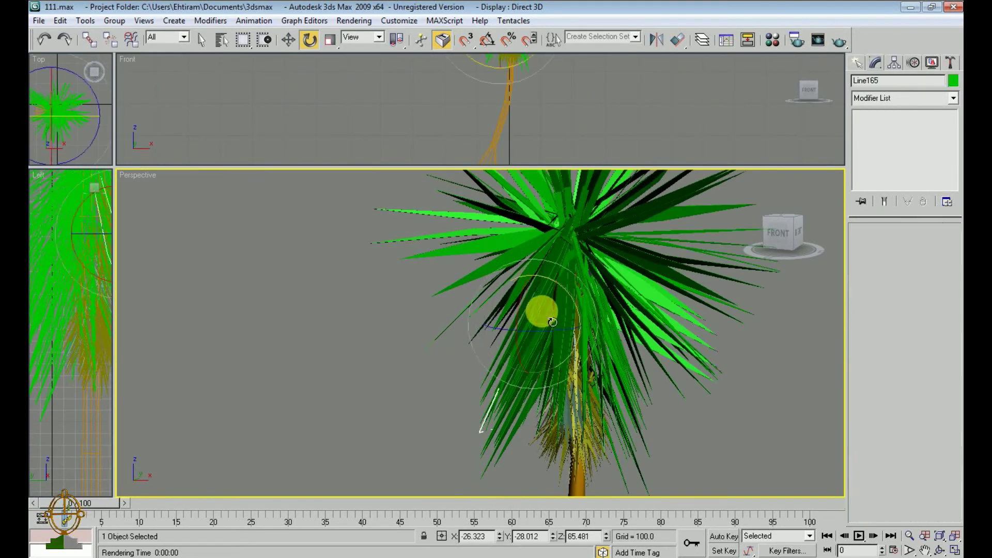
left_click(565, 292)
mouse_move(566, 293)
middle_mouse_down("alt")
mouse_move(429, 300)
mouse_move(525, 328)
mouse_move(398, 275)
middle_mouse_up("alt")
left_click(398, 274)
key("w")
left_click(381, 288)
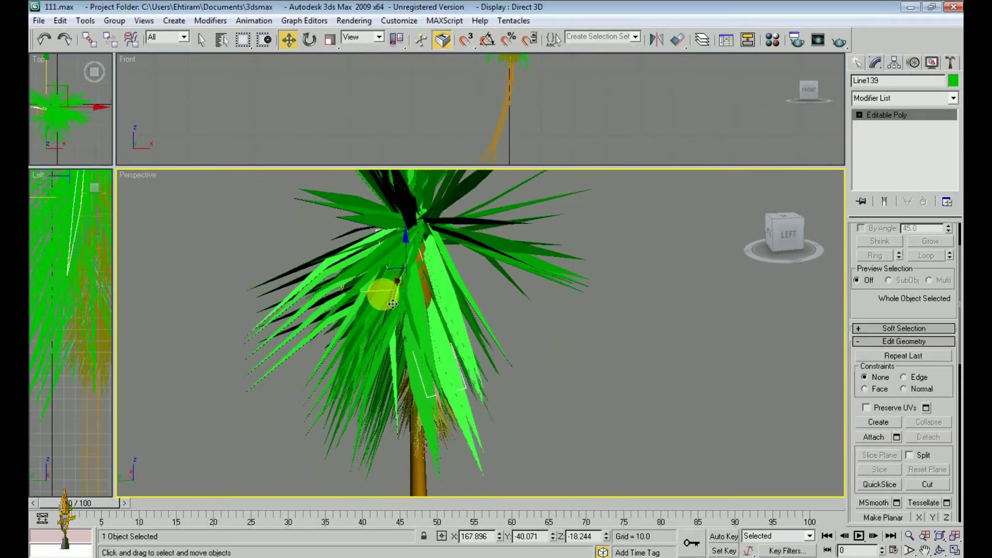
Step: Clone the left frond with a Shift-move, then pick other crown fronds
left_click_drag(352, 301, 433, 276, "shift")
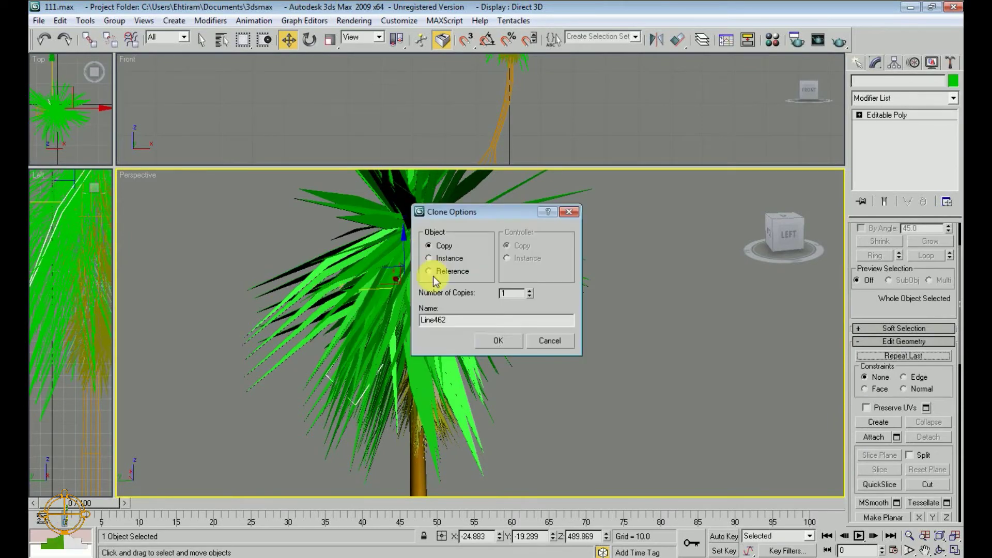
key("Return")
left_click(414, 288)
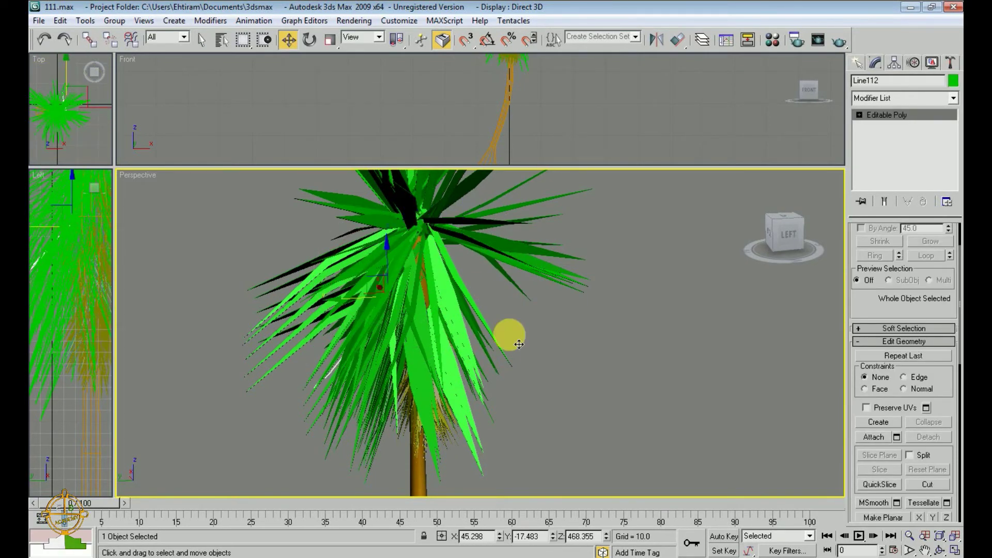
mouse_move(509, 332)
middle_mouse_down("alt")
mouse_move(538, 273)
mouse_move(461, 323)
mouse_move(421, 270)
mouse_move(427, 305)
mouse_move(449, 328)
mouse_move(438, 295)
mouse_move(479, 343)
mouse_move(423, 348)
mouse_move(465, 310)
middle_mouse_up("alt")
left_click(519, 293)
left_click(452, 303)
left_click(423, 349)
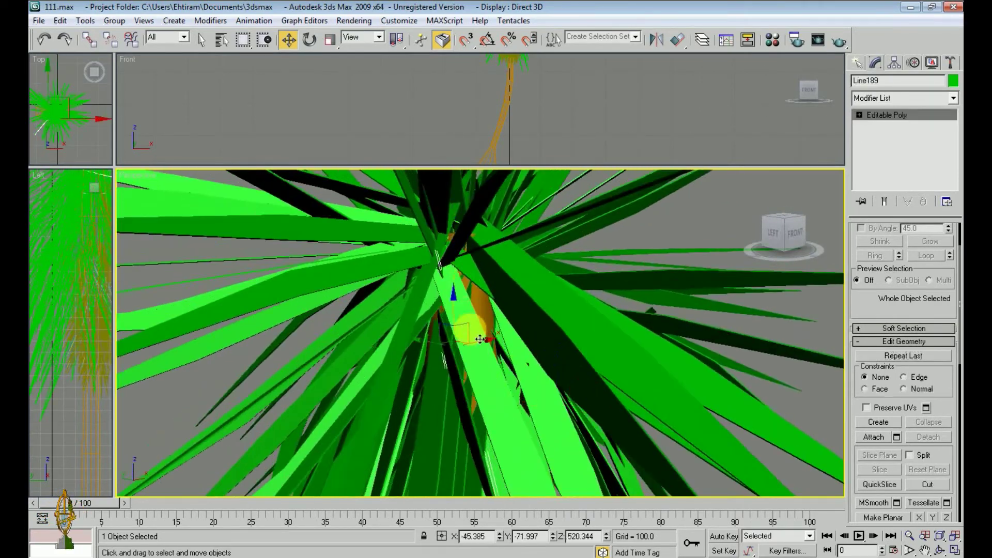
left_click(451, 401)
mouse_move(483, 348)
middle_mouse_down("alt")
mouse_move(451, 402)
mouse_move(554, 399)
middle_mouse_up("alt")
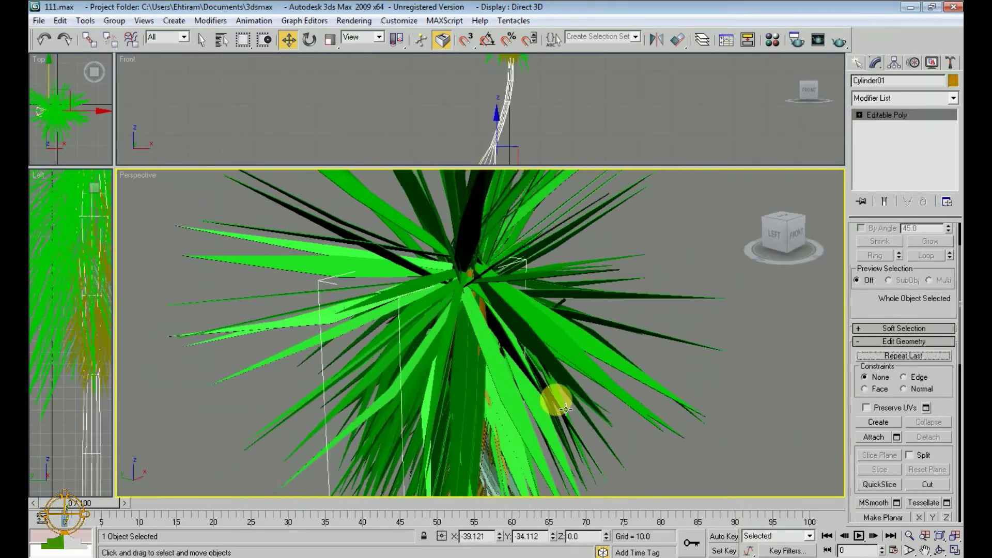
Step: Rotate another crown frond to a new angle, about 22–31°
key("e")
middle_click_drag(505, 321, 538, 332, "alt")
left_click(523, 373)
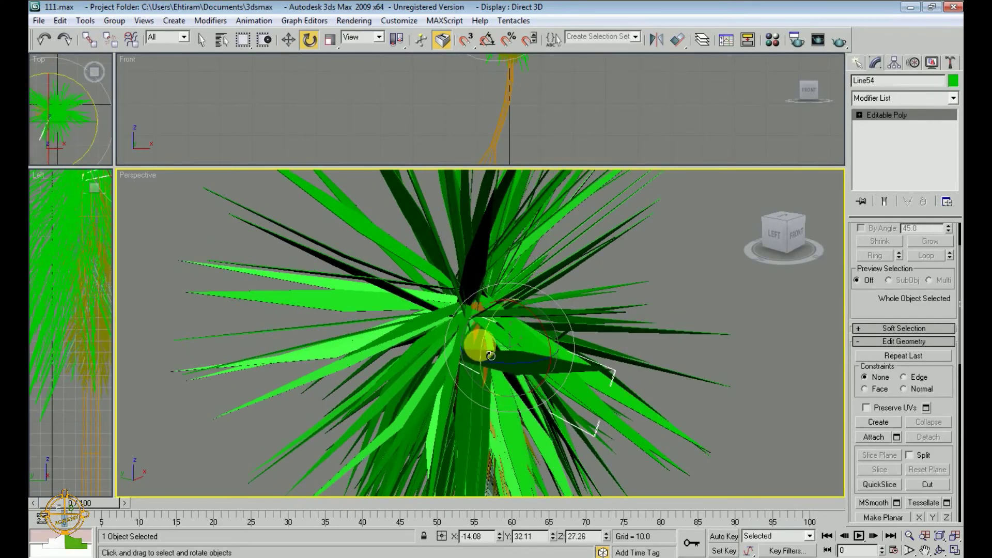
key("w")
mouse_move(563, 387)
middle_mouse_down("alt")
mouse_move(525, 361)
mouse_move(516, 244)
mouse_move(472, 281)
mouse_move(478, 336)
middle_mouse_up("alt")
left_click(479, 299)
left_click(478, 336)
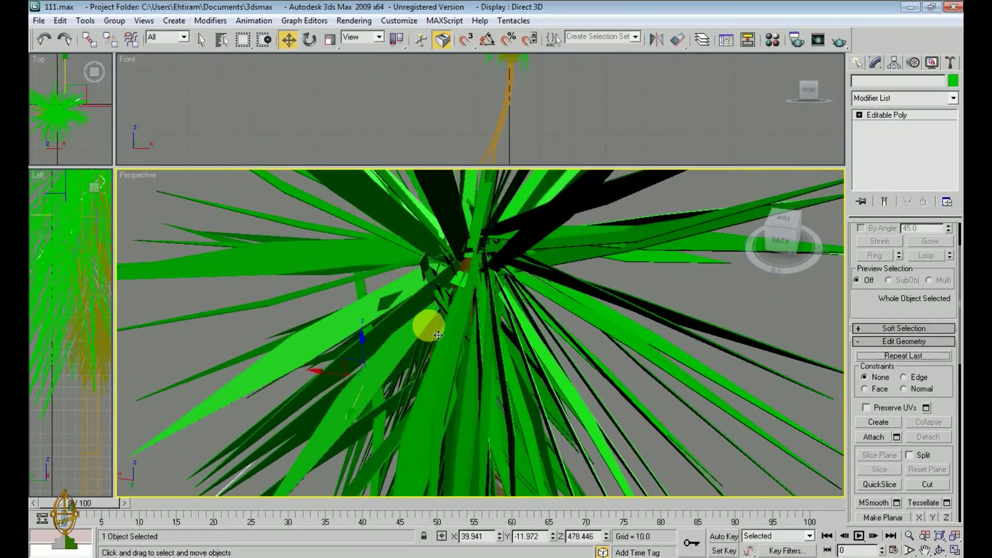
left_click(440, 280)
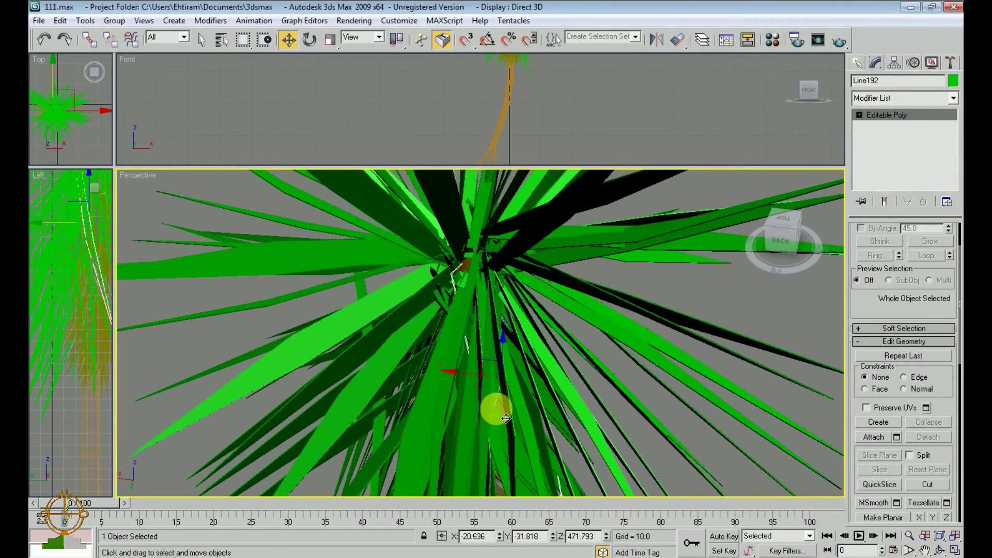
mouse_move(496, 407)
middle_mouse_down("alt")
mouse_move(483, 281)
mouse_move(448, 231)
mouse_move(565, 427)
mouse_move(527, 355)
mouse_move(565, 339)
mouse_move(524, 386)
middle_mouse_up("alt")
left_click(524, 385)
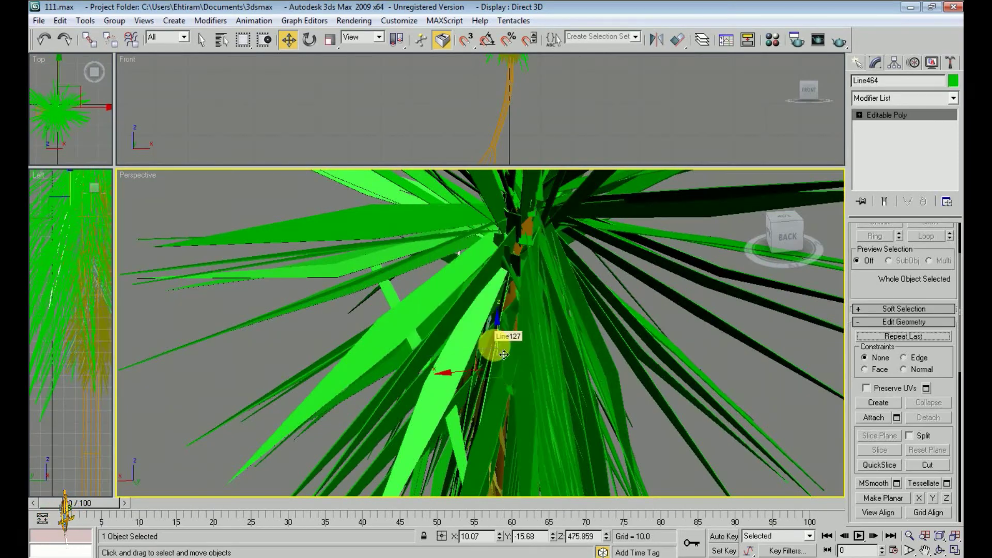
mouse_move(480, 349)
left_mouse_down()
mouse_move(489, 337)
mouse_move(462, 373)
mouse_move(394, 265)
mouse_move(472, 339)
mouse_move(406, 259)
mouse_move(439, 301)
left_mouse_up()
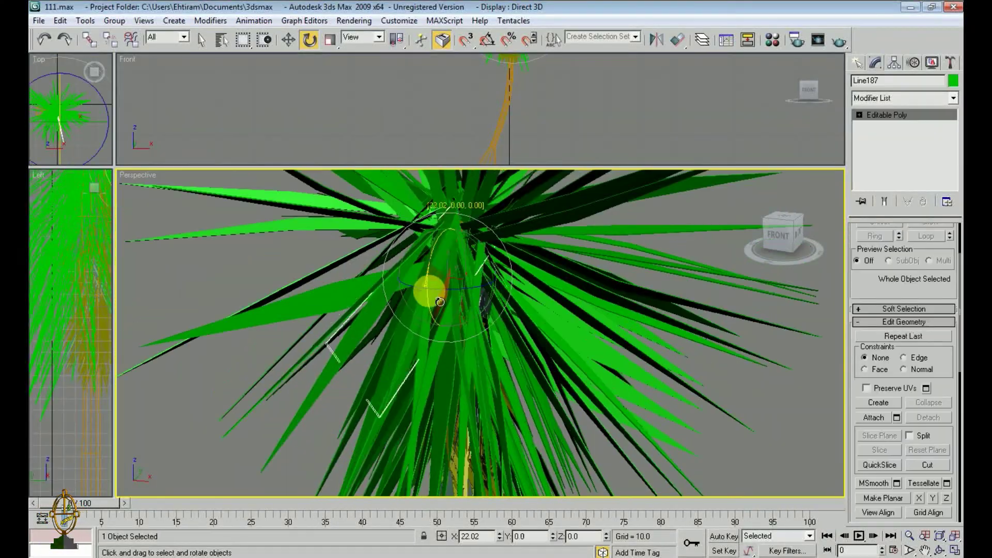
Step: Select the dried leaf groups and frond Line44 while orbiting the tree
scroll(425, 350, "down", 3)
scroll(527, 311, "up", 5)
key("w")
left_click(472, 377)
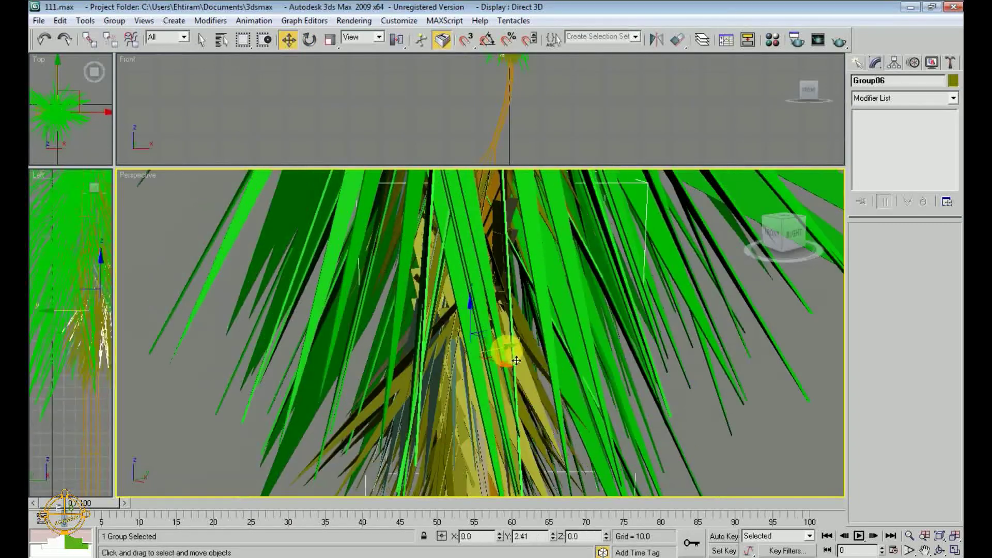
mouse_move(516, 361)
middle_mouse_down("alt")
mouse_move(402, 344)
mouse_move(479, 266)
middle_mouse_up("alt")
left_click(478, 266)
mouse_move(376, 335)
middle_mouse_down("alt")
mouse_move(482, 369)
mouse_move(470, 311)
mouse_move(543, 265)
middle_mouse_up("alt")
left_click(479, 264)
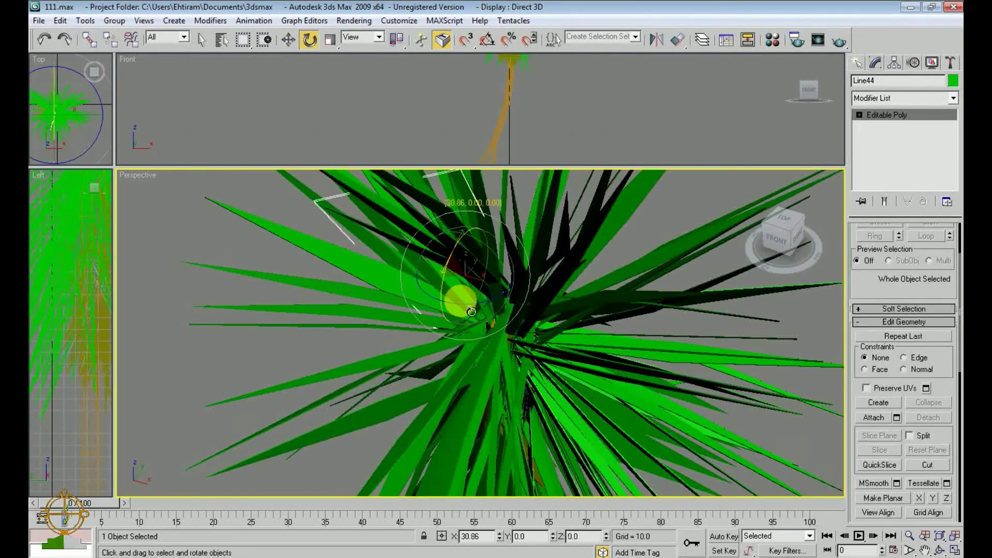
Step: Box-select a cluster of 21 fronds from a top-down view
middle_click_drag(522, 362, 511, 356, "alt")
left_click(517, 280)
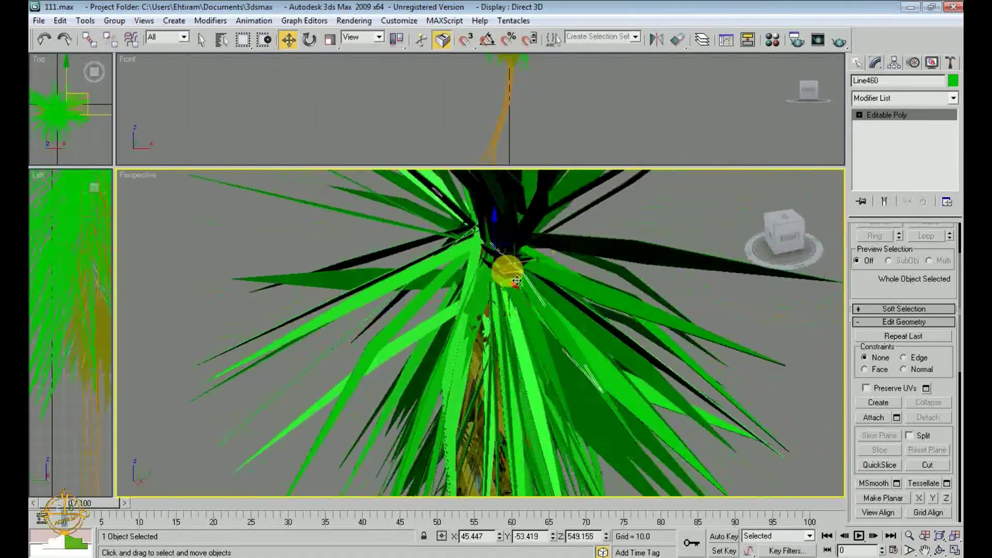
mouse_move(514, 284)
middle_mouse_down("alt")
mouse_move(532, 310)
mouse_move(497, 353)
mouse_move(465, 277)
middle_mouse_up("alt")
left_click(533, 310)
left_click_drag(465, 277, 390, 294)
Step: Turn the frond cluster around the trunk, then view the palm from the front
key("w")
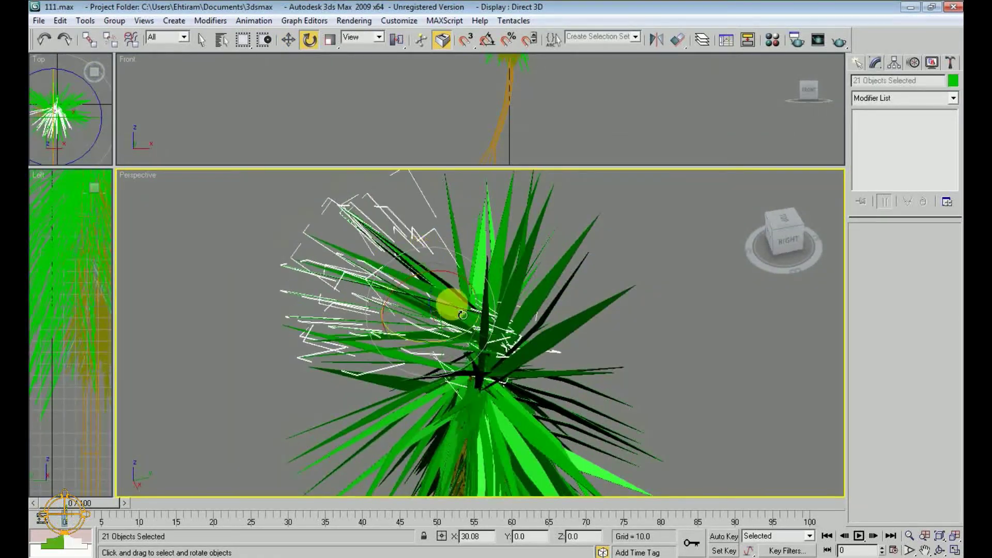
left_click_drag(452, 303, 461, 327)
middle_click_drag(409, 321, 454, 365, "alt")
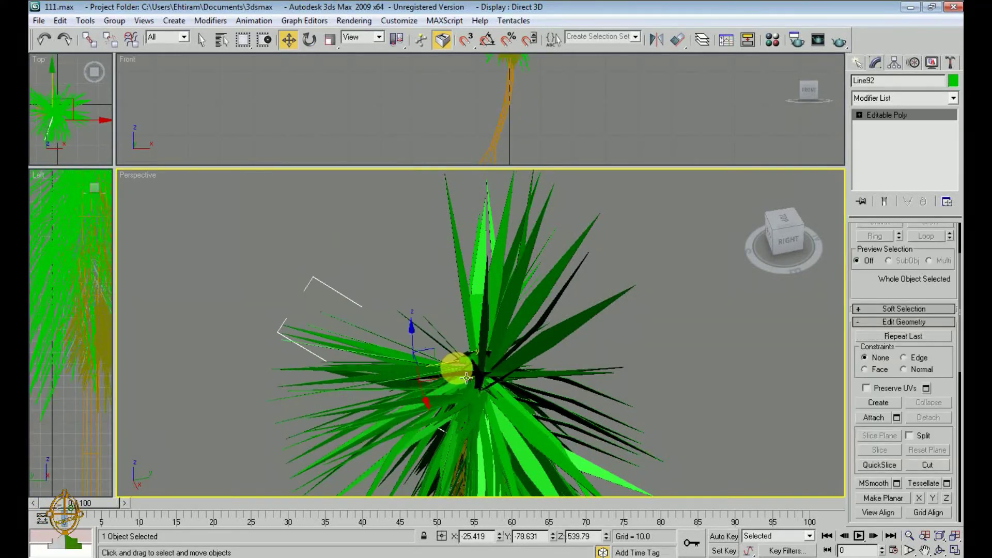
scroll(507, 340, "down", 3)
left_click(572, 386)
scroll(572, 385, "up", 3)
mouse_move(571, 386)
middle_mouse_down("alt")
mouse_move(567, 285)
mouse_move(470, 366)
mouse_move(435, 320)
middle_mouse_up("alt")
scroll(299, 282, "up", 4)
Step: Clone the 12 selected fronds, turn the copies about 23° and lower them
mouse_move(300, 281)
left_mouse_down()
mouse_move(336, 270)
mouse_move(343, 279)
left_mouse_up()
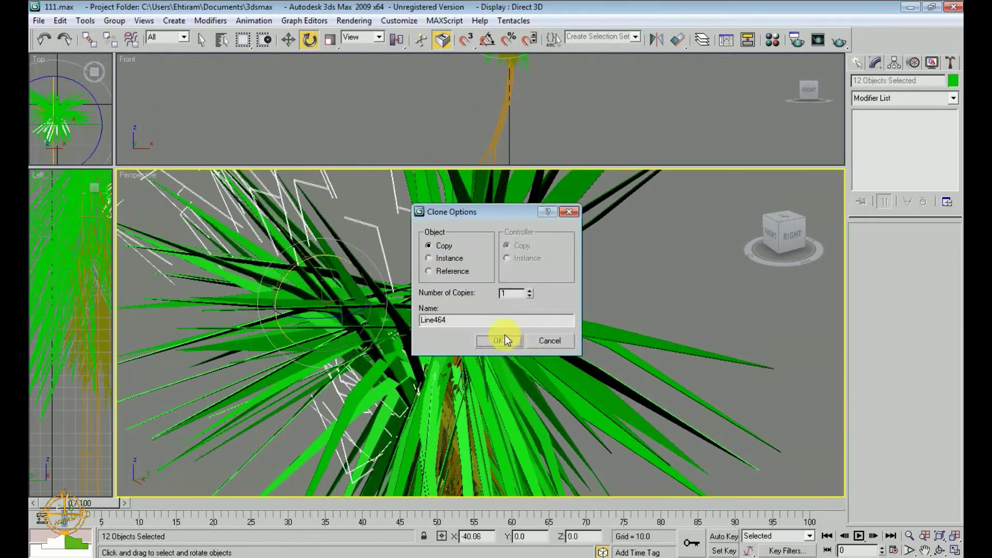
left_click(505, 336)
scroll(342, 299, "down", 3)
key("e")
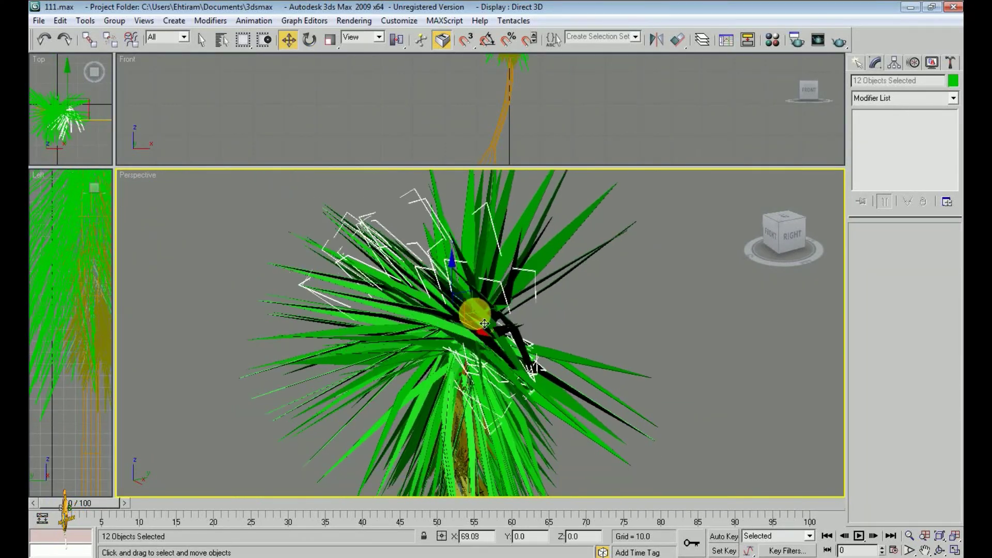
mouse_move(475, 316)
left_mouse_down()
mouse_move(493, 325)
mouse_move(560, 284)
left_mouse_up()
mouse_move(560, 283)
middle_mouse_down("alt")
mouse_move(416, 277)
mouse_move(502, 333)
middle_mouse_up("alt")
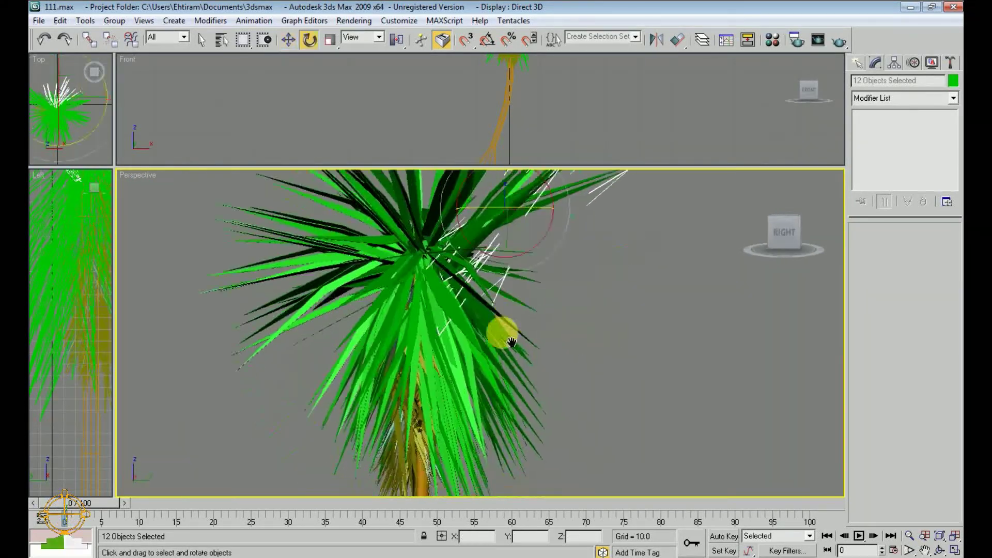
key("w")
left_click_drag(528, 233, 525, 332)
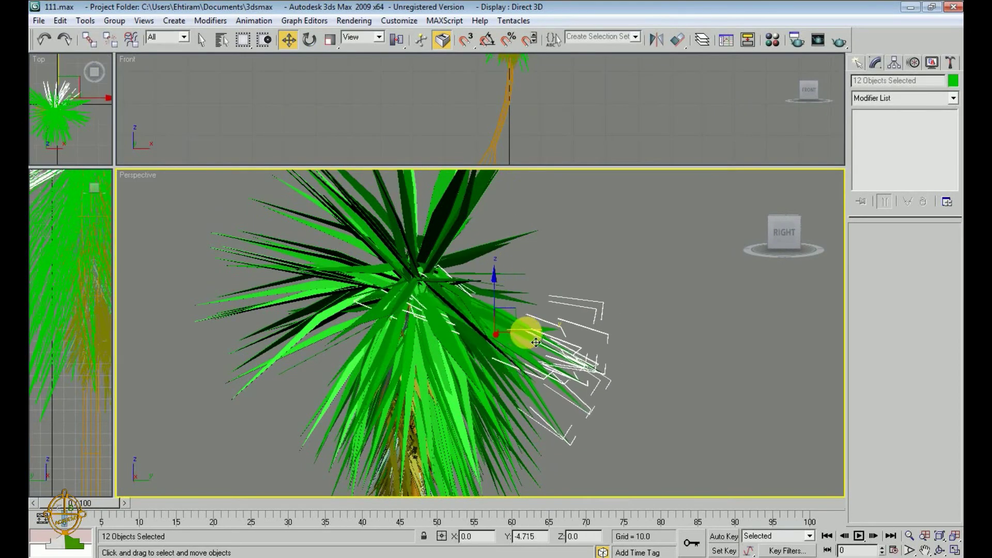
Step: Trim the selection to nine fronds and tilt them upward about 36°
scroll(541, 370, "down", 3)
key("shift+q")
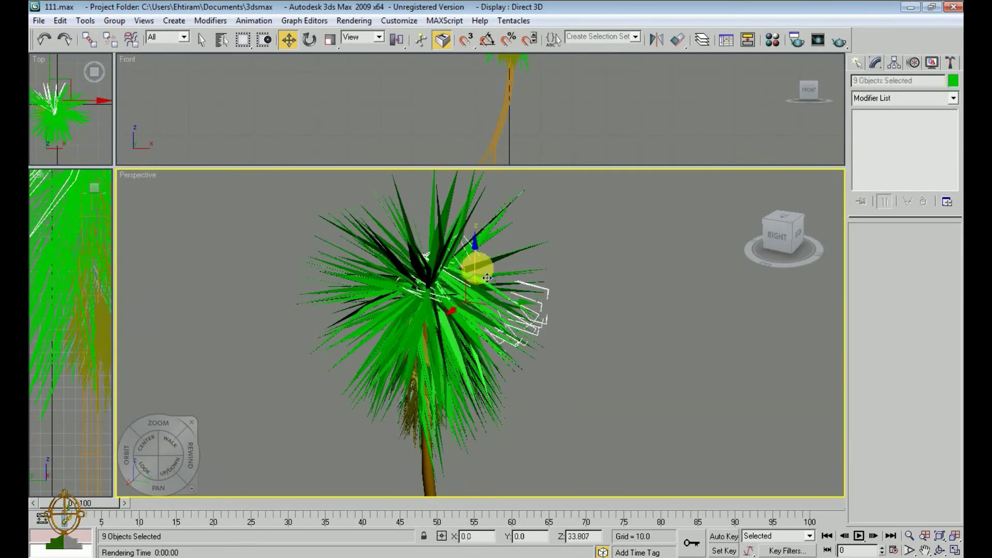
left_click(474, 313, "alt")
key("e")
left_click_drag(474, 313, 511, 314)
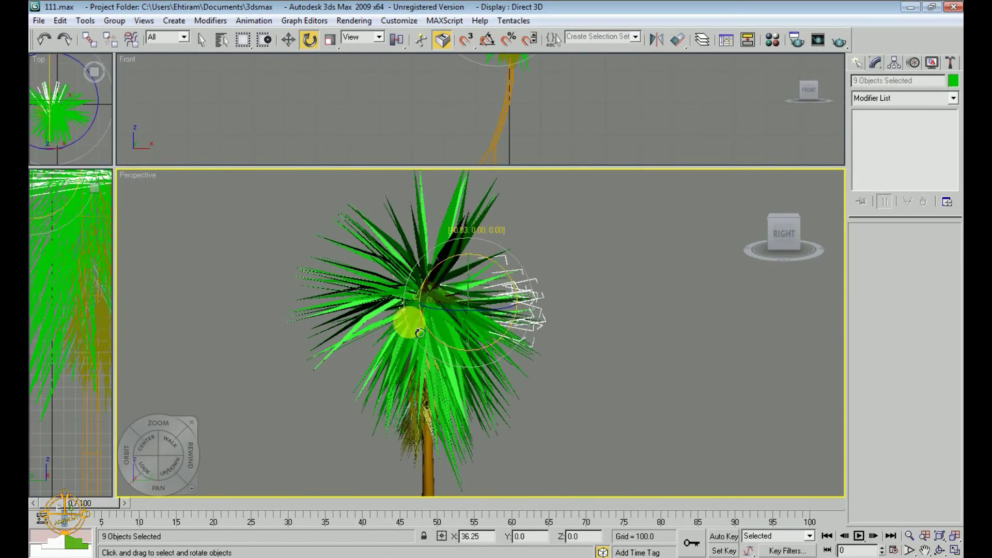
Step: Shift-drag a copy of the dried-leaf group Group02 downward
left_click(525, 403)
key("w")
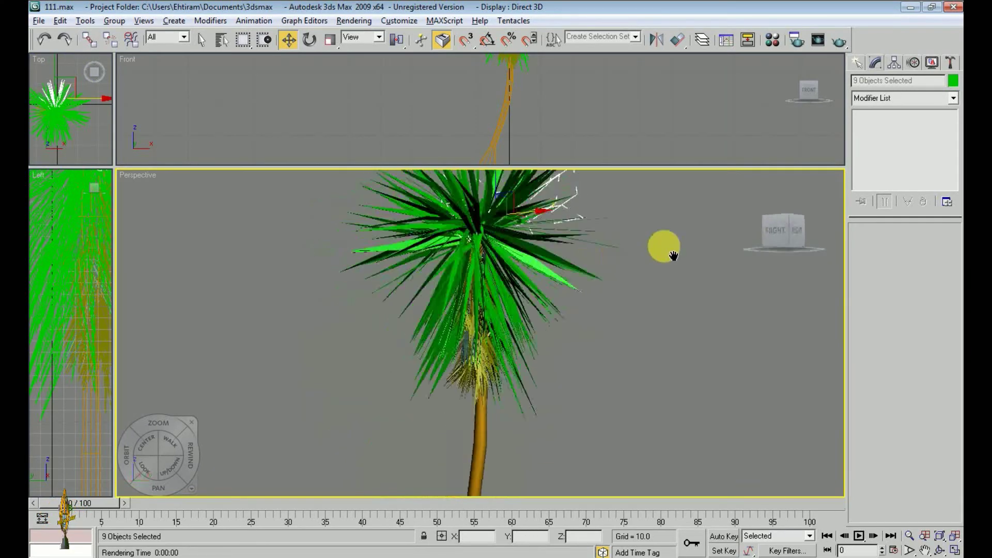
scroll(480, 267, "up", 5)
left_click_drag(480, 266, 498, 361, "shift")
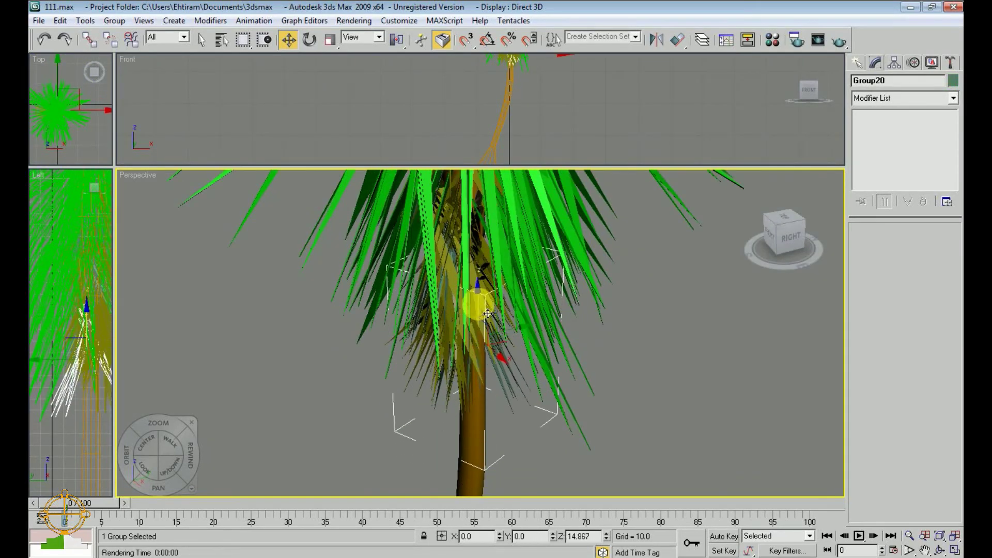
Step: Confirm the dried-leaf group copy and raise Group21 higher on the trunk
left_click(499, 340)
left_click_drag(472, 394, 432, 350)
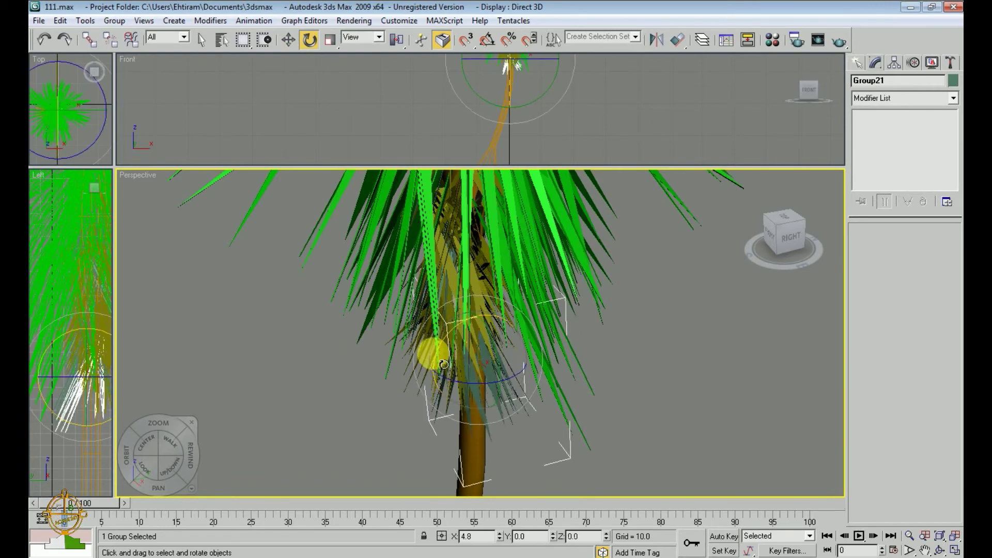
mouse_move(494, 425)
middle_mouse_down("alt")
mouse_move(574, 283)
mouse_move(545, 310)
middle_mouse_up("alt")
Step: Select crown fronds such as Line55 and tilt a batch of twenty fronds
left_click(574, 283)
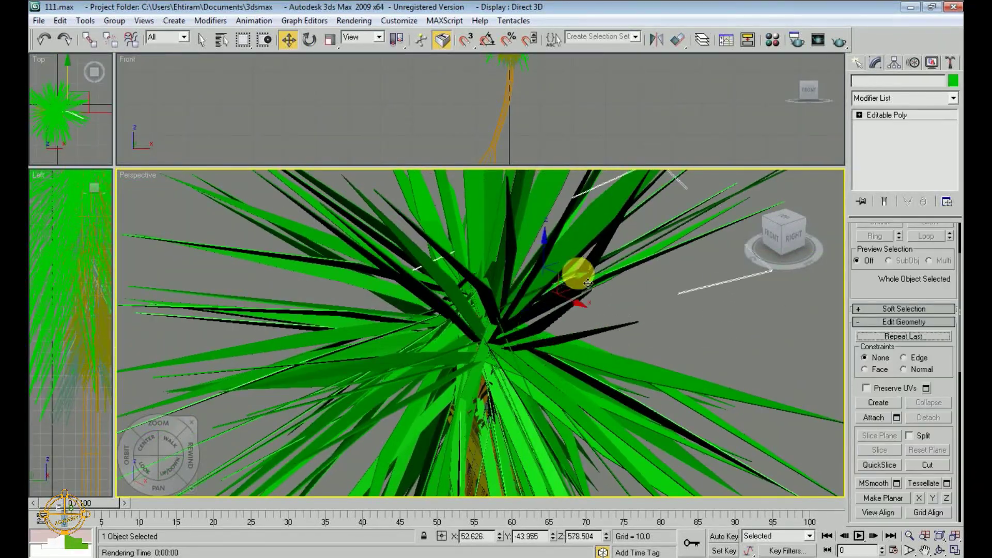
middle_click_drag(588, 283, 522, 290, "alt")
left_click(526, 395)
middle_click_drag(525, 395, 416, 363, "alt")
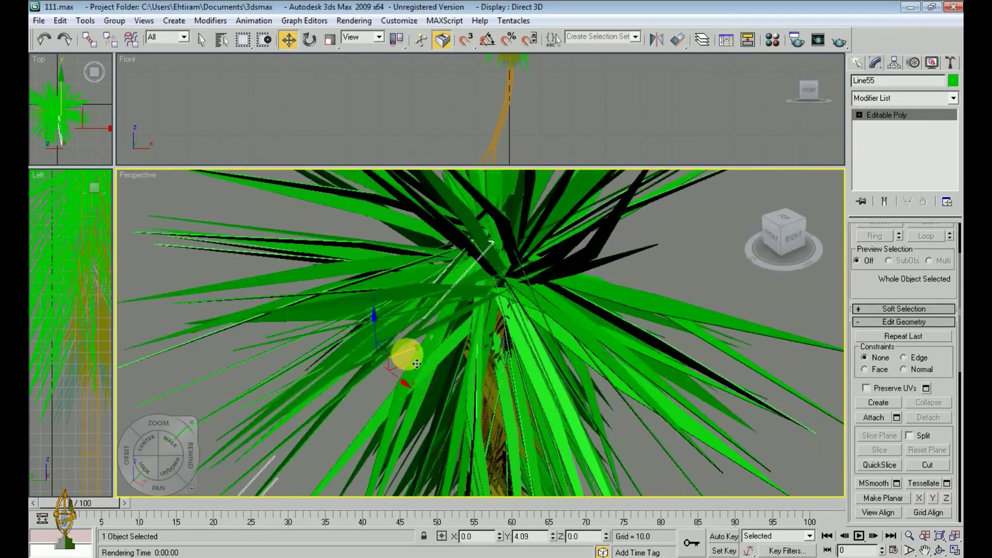
scroll(416, 363, "down", 5)
mouse_move(505, 323)
middle_mouse_down("alt")
mouse_move(514, 393)
mouse_move(568, 336)
middle_mouse_up("alt")
key("e")
left_click_drag(568, 336, 606, 349)
key("w")
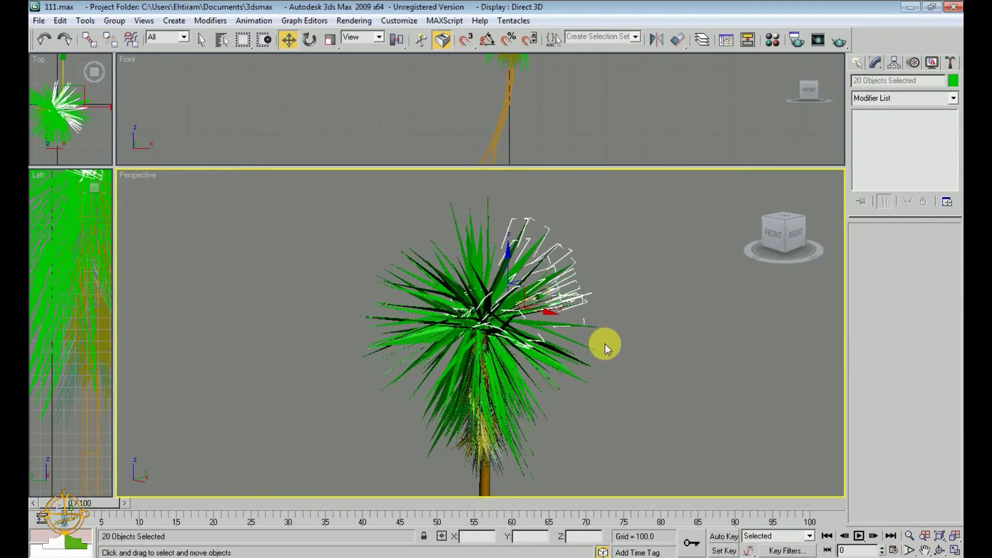
middle_click_drag(605, 349, 517, 188, "alt")
Step: Under the crown, select a dried-leaf group, then fronds Line46 and Line41
left_click(467, 299)
mouse_move(468, 299)
middle_mouse_down("alt")
mouse_move(484, 365)
mouse_move(476, 224)
middle_mouse_up("alt")
left_click(478, 248)
key("e")
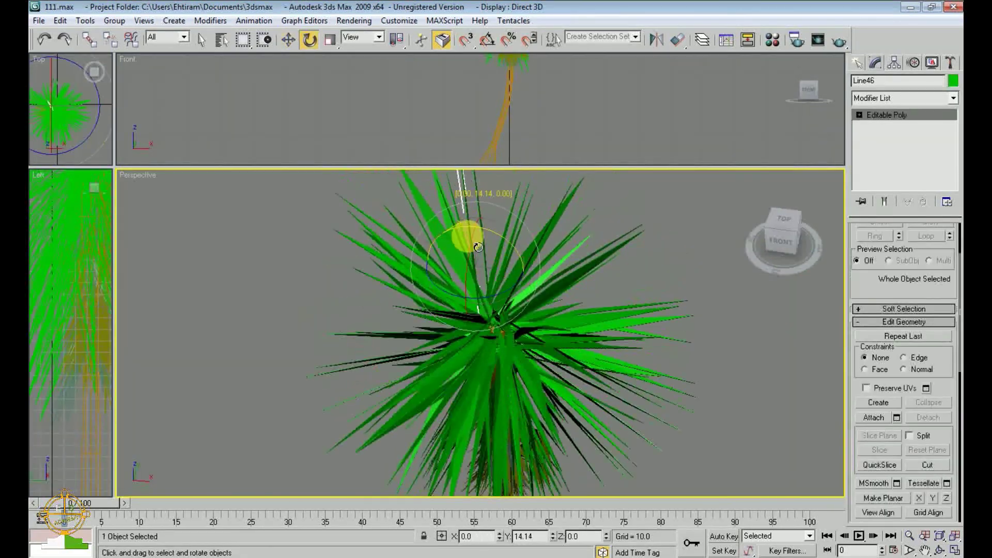
left_click(546, 317)
key("w")
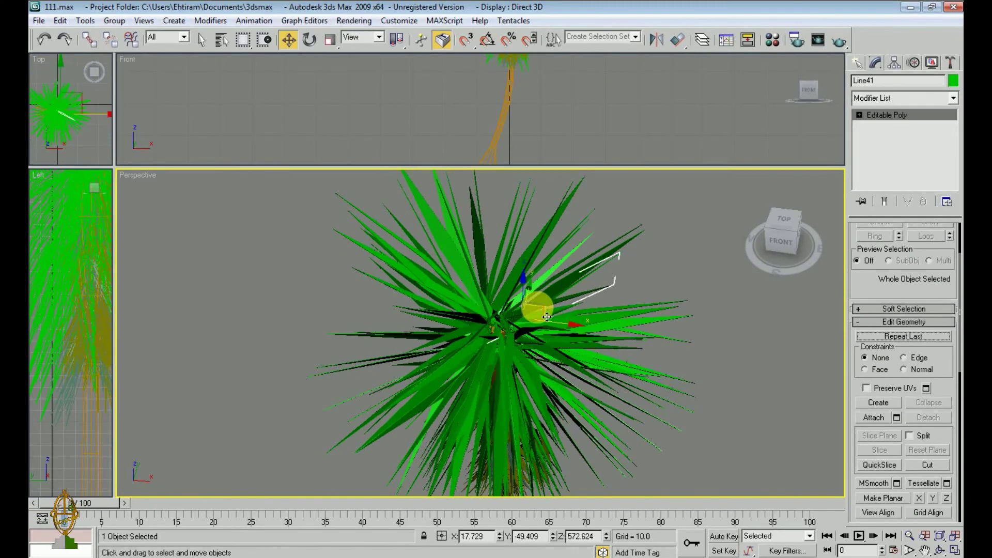
Step: Lift frond Line94 upward in the crown, then open Cylinder01's object colour
middle_click_drag(556, 354, 480, 299, "alt")
left_click(480, 299)
middle_click_drag(485, 369, 471, 334, "alt")
left_click(470, 334)
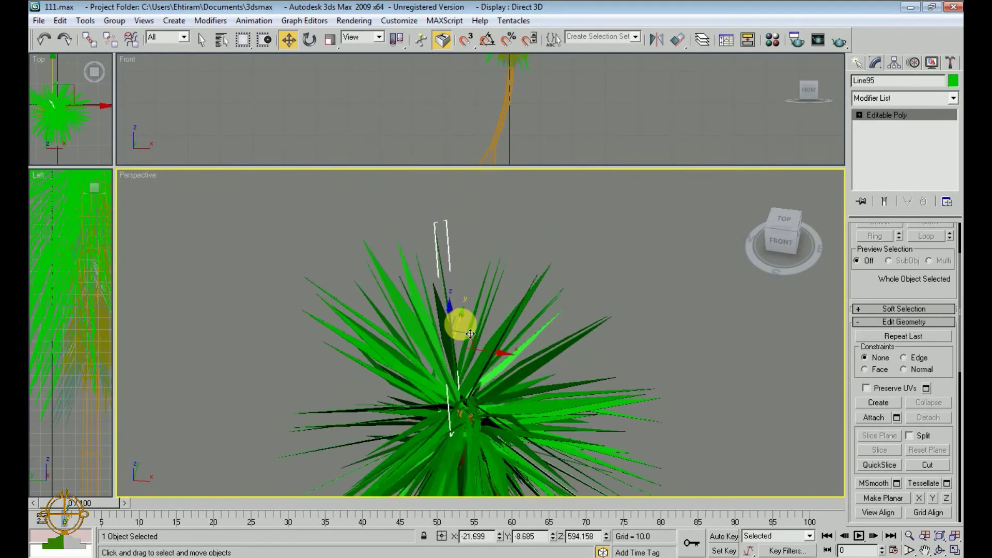
left_click(457, 315)
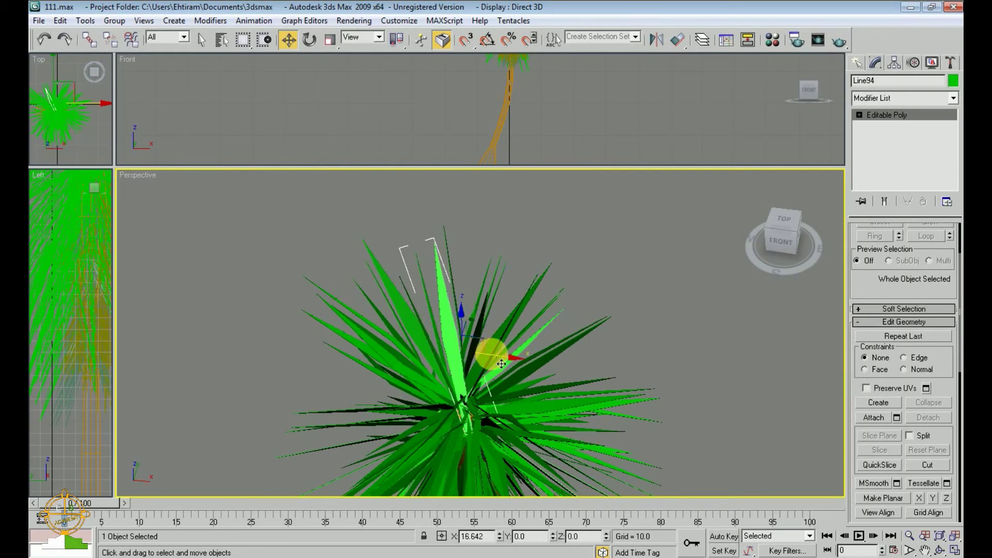
left_click_drag(490, 347, 493, 322)
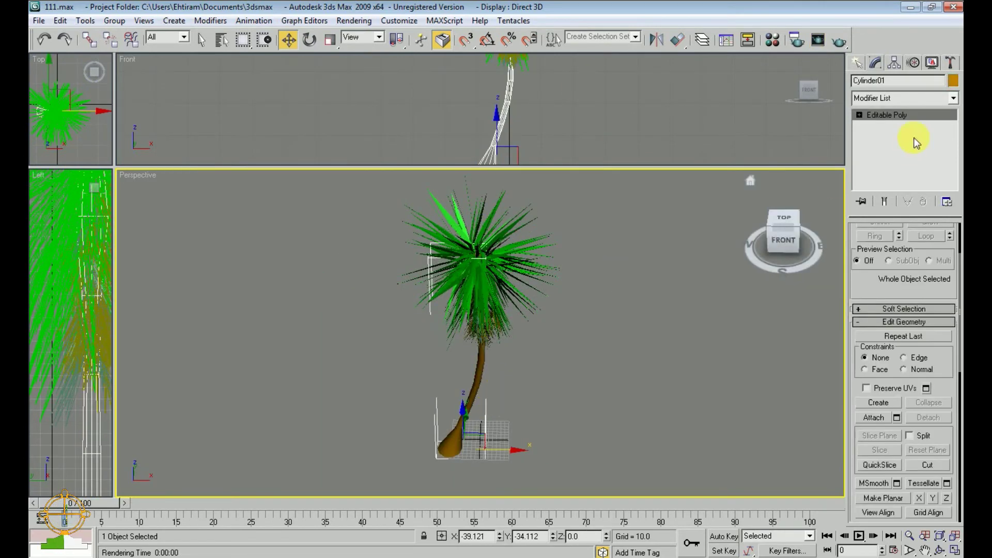
left_click(952, 83)
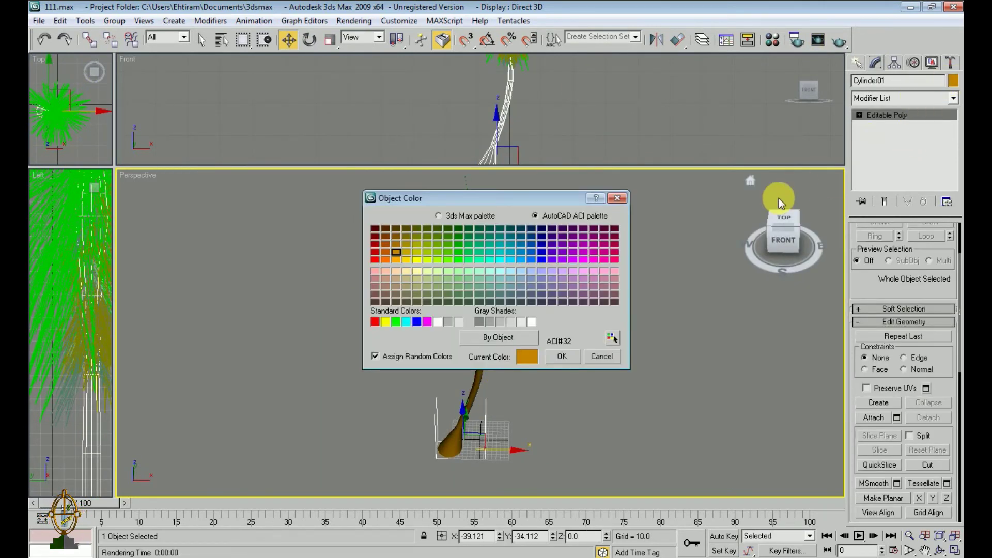
Step: Recolour the trunk Cylinder01 with ACI yellow
left_click(407, 252)
left_click(561, 356)
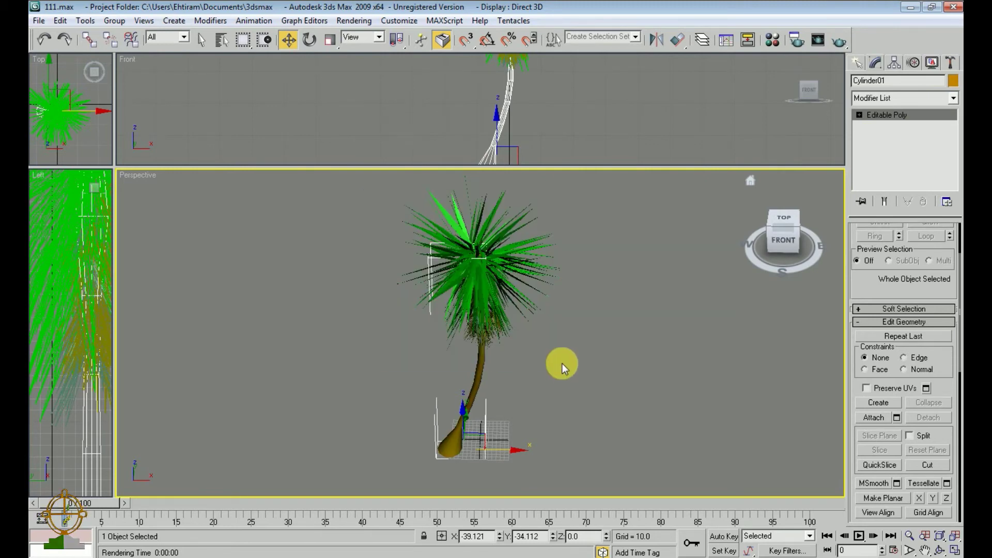
scroll(560, 372, "up", 2)
scroll(560, 389, "up", 4)
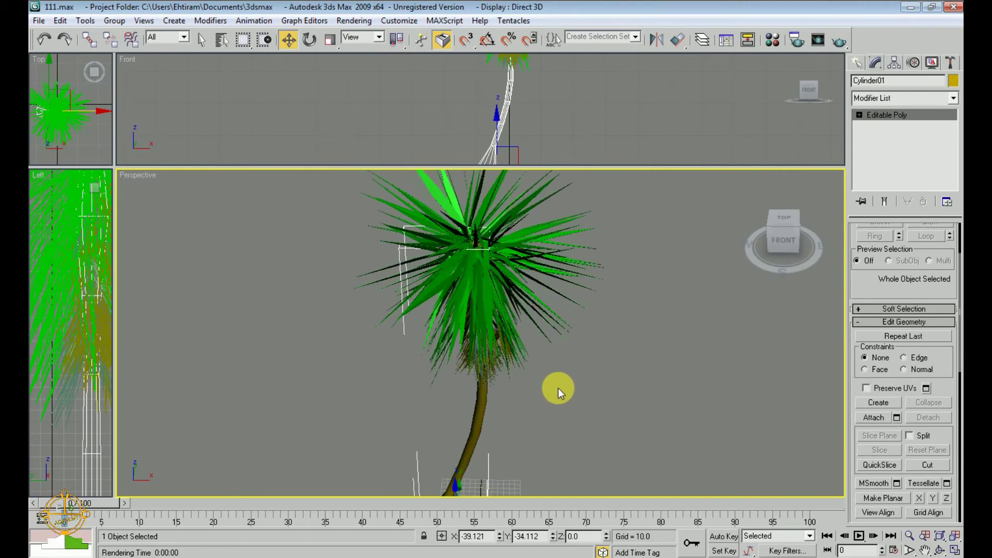
scroll(519, 365, "up", 4)
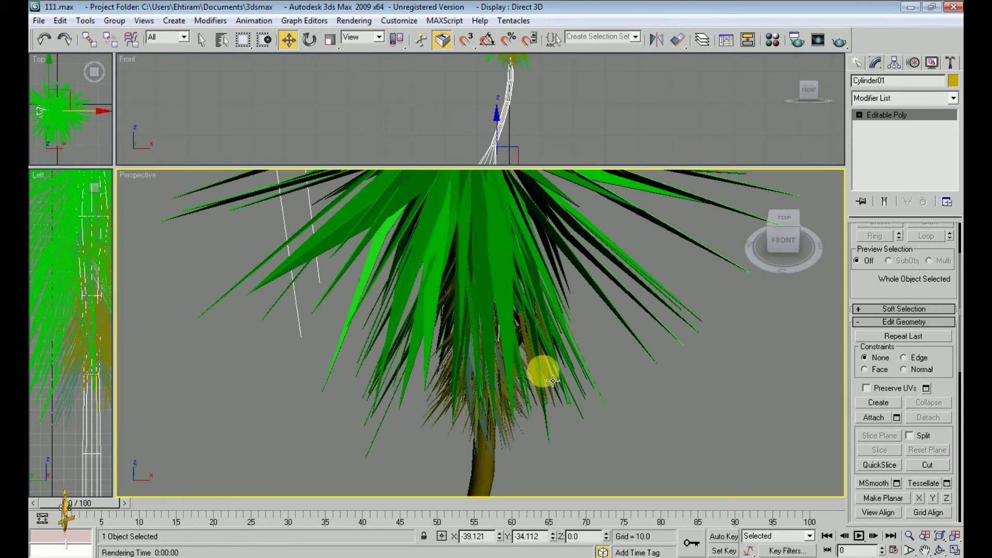
Step: Give dried-leaf groups Group15 and Group18 brown and olive colours, then deselect
left_click(548, 374)
left_click(953, 80)
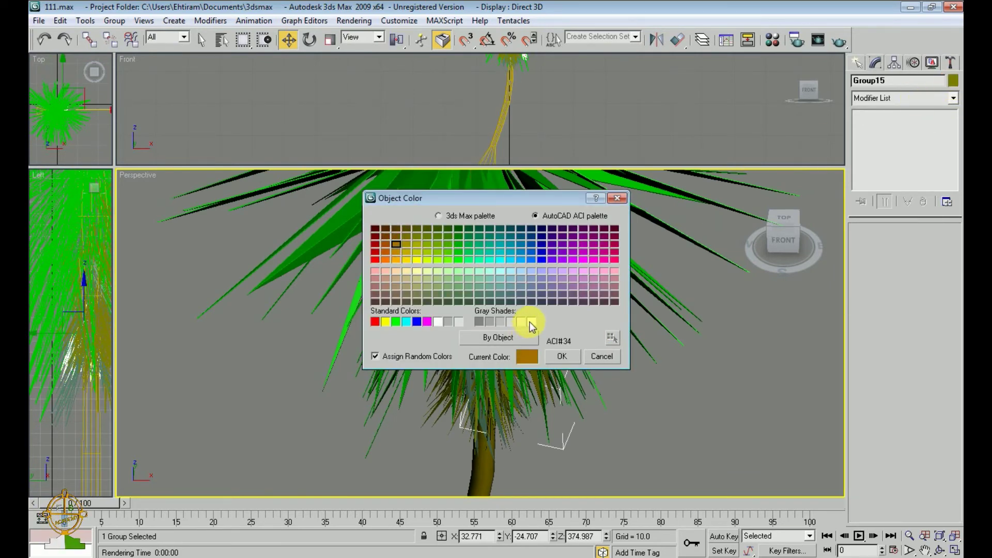
left_click(556, 352)
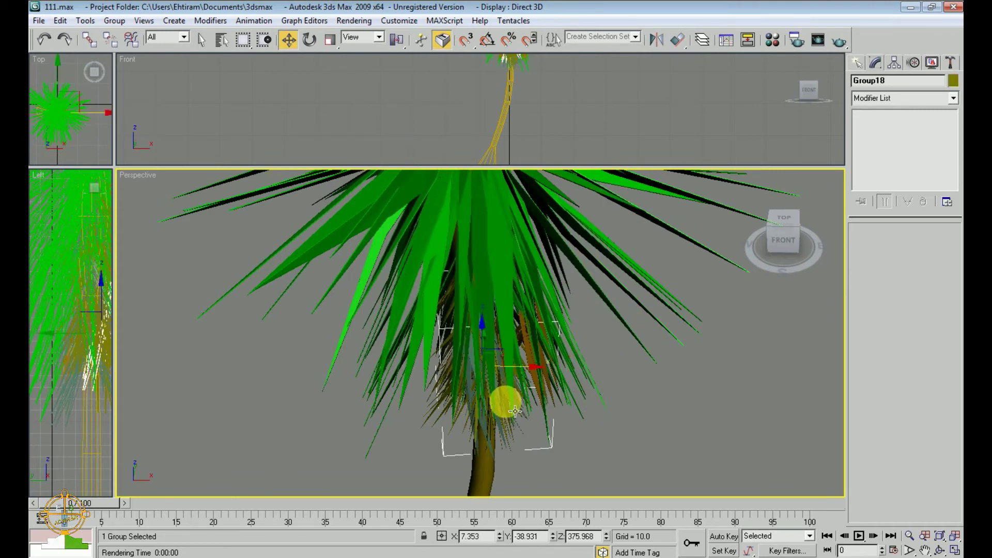
left_click(953, 82)
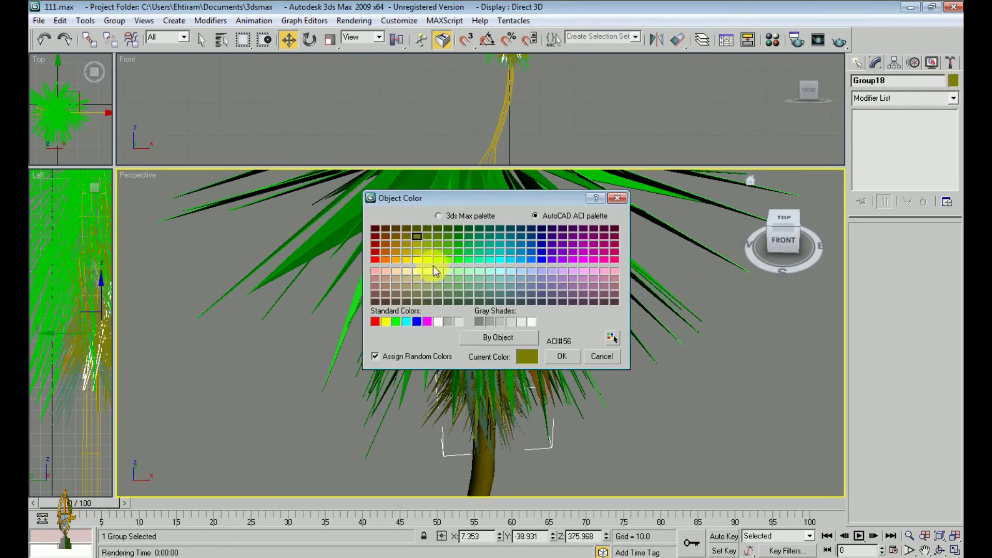
left_click(554, 355)
left_click(597, 449)
scroll(559, 429, "down", 3)
Step: Pan, zoom and orbit to a level front view of the whole palm
middle_click_drag(551, 445, 541, 437)
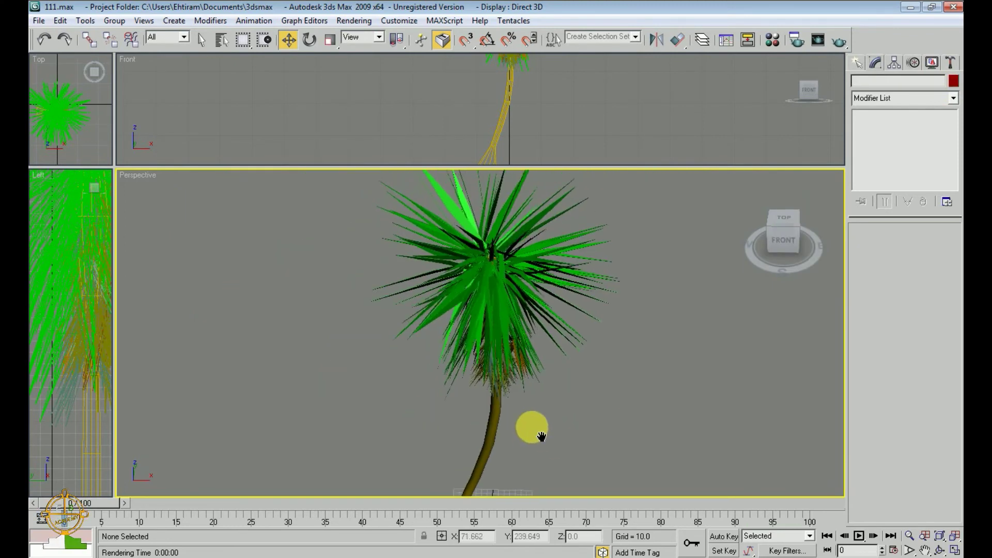
scroll(538, 408, "up", 3)
scroll(548, 403, "up", 3)
scroll(567, 388, "up", 2)
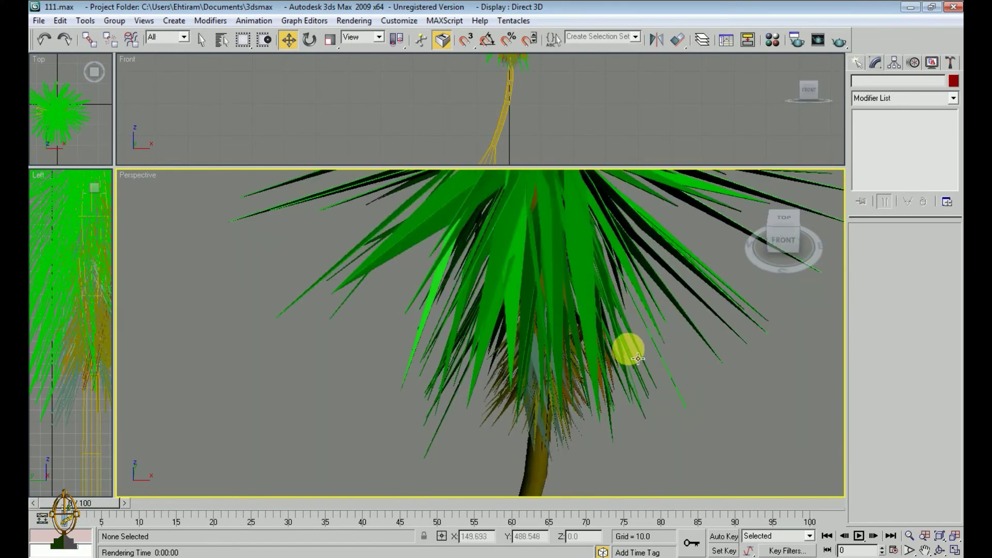
scroll(625, 379, "up", 2)
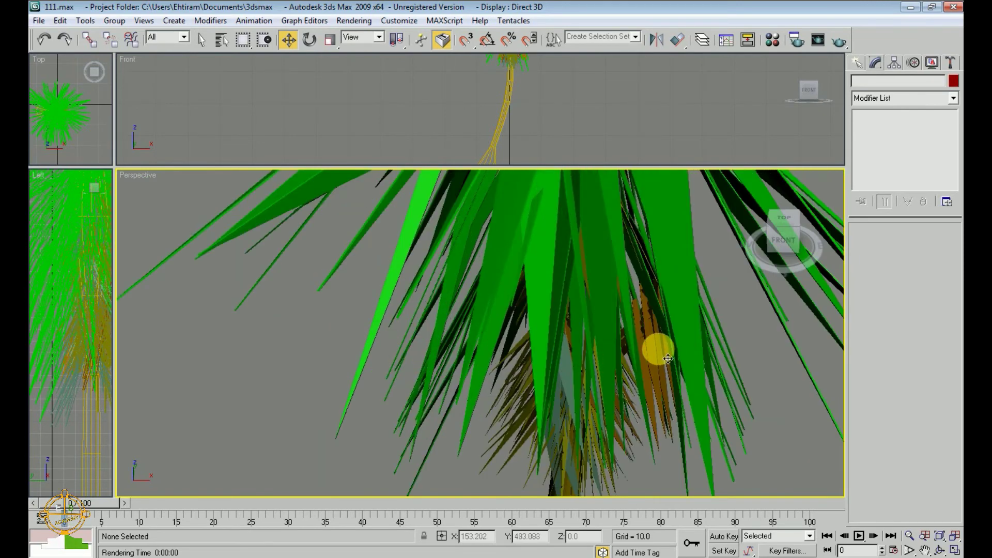
middle_click_drag(656, 351, 635, 343)
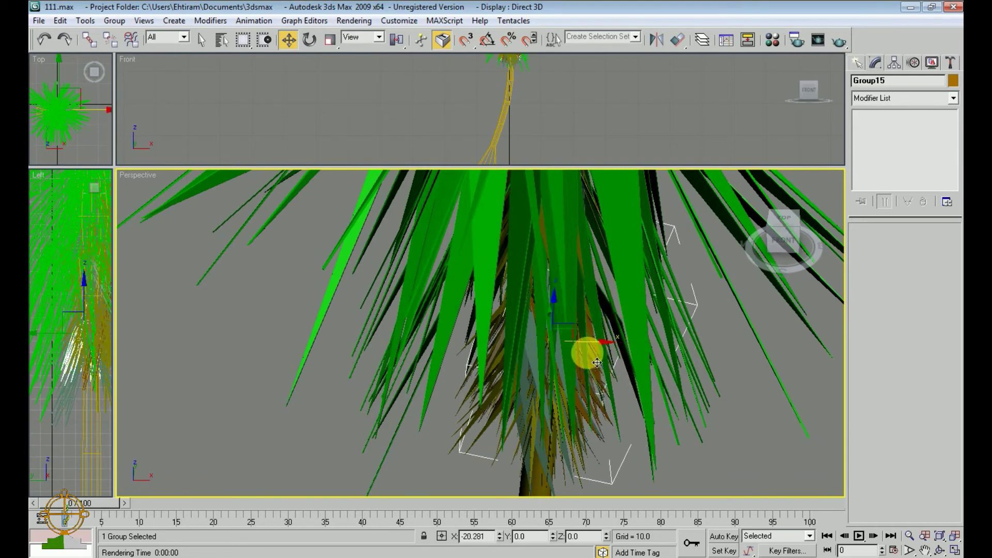
middle_click_drag(614, 411, 600, 348)
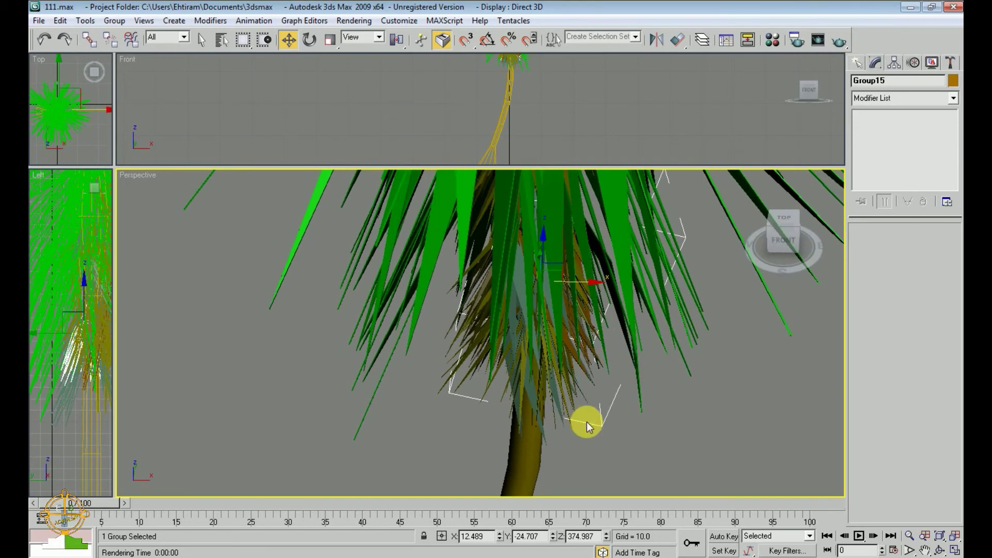
mouse_move(587, 420)
middle_mouse_down("alt")
mouse_move(618, 390)
mouse_move(612, 376)
mouse_move(579, 376)
middle_mouse_up("alt")
scroll(579, 380, "up", 2)
scroll(567, 331, "up", 2)
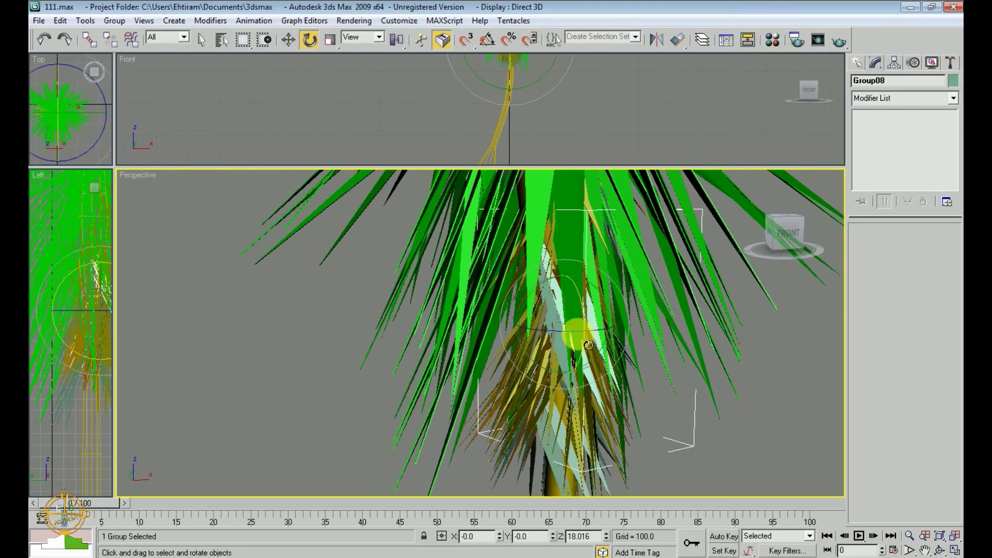
Step: Spin the dried-leaf group around the trunk, then clear the selection
left_click_drag(567, 343, 520, 343)
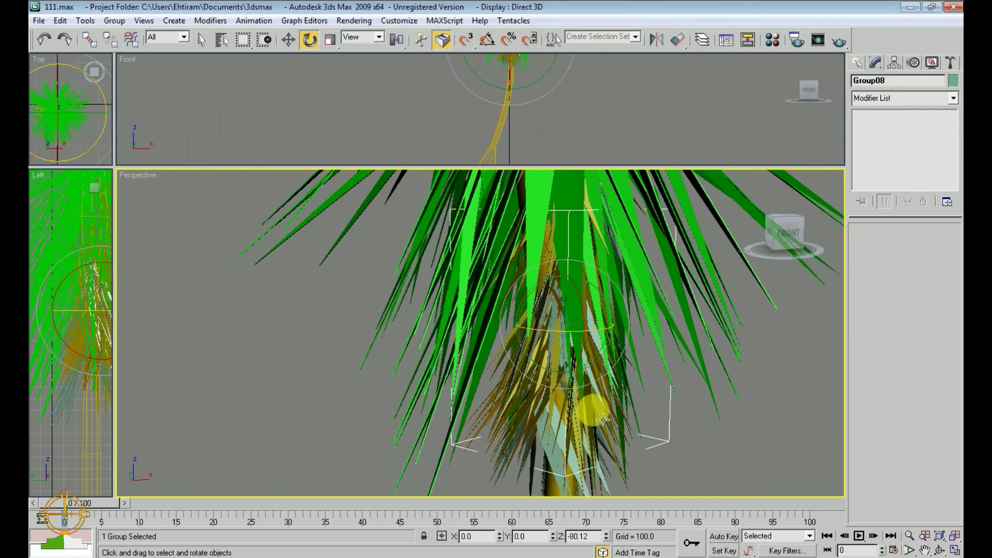
scroll(569, 423, "down", 2)
scroll(566, 426, "down", 2)
middle_click_drag(571, 414, 586, 368)
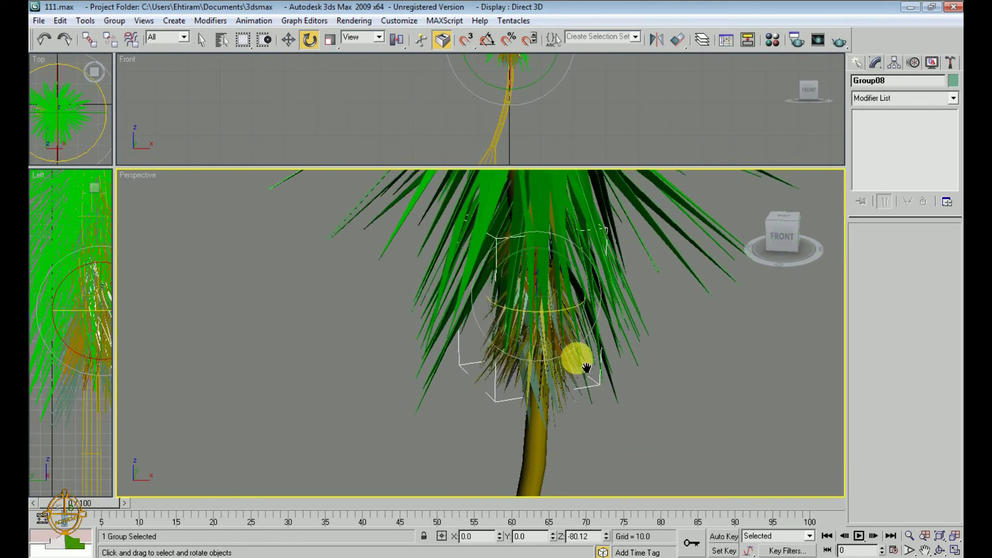
scroll(609, 406, "down", 1)
left_click(609, 406)
scroll(609, 406, "down", 2)
scroll(609, 408, "down", 2)
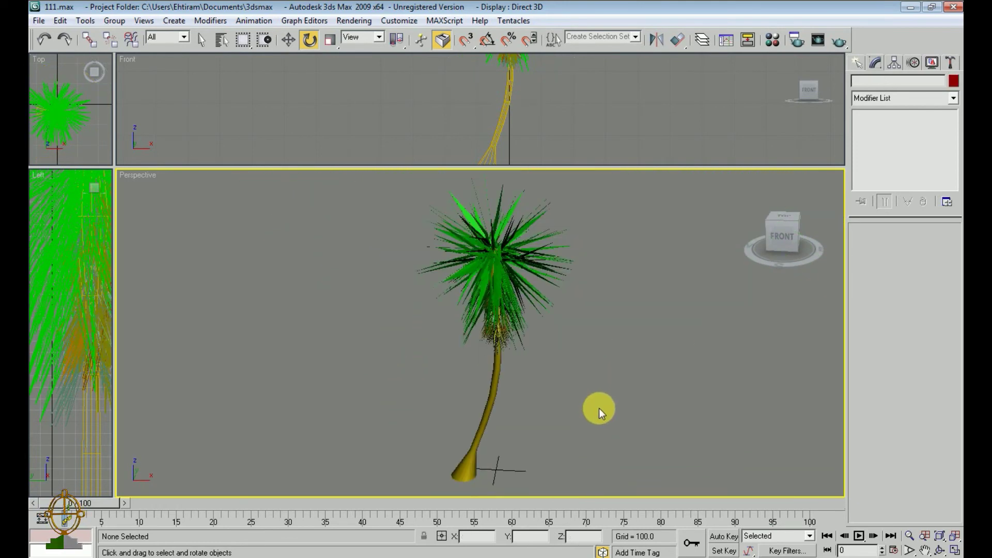
scroll(532, 294, "up", 3)
scroll(571, 275, "up", 2)
scroll(565, 251, "up", 2)
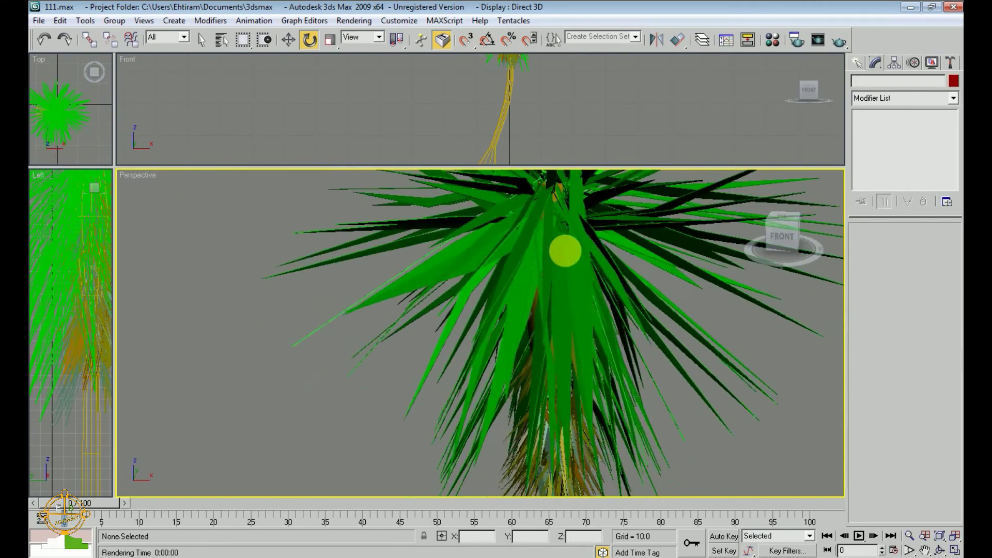
Step: Select crown fronds including Line217 and Line55
middle_click_drag(565, 251, 549, 248, "alt")
left_click(560, 259)
scroll(465, 261, "down", 2)
scroll(471, 310, "down", 3)
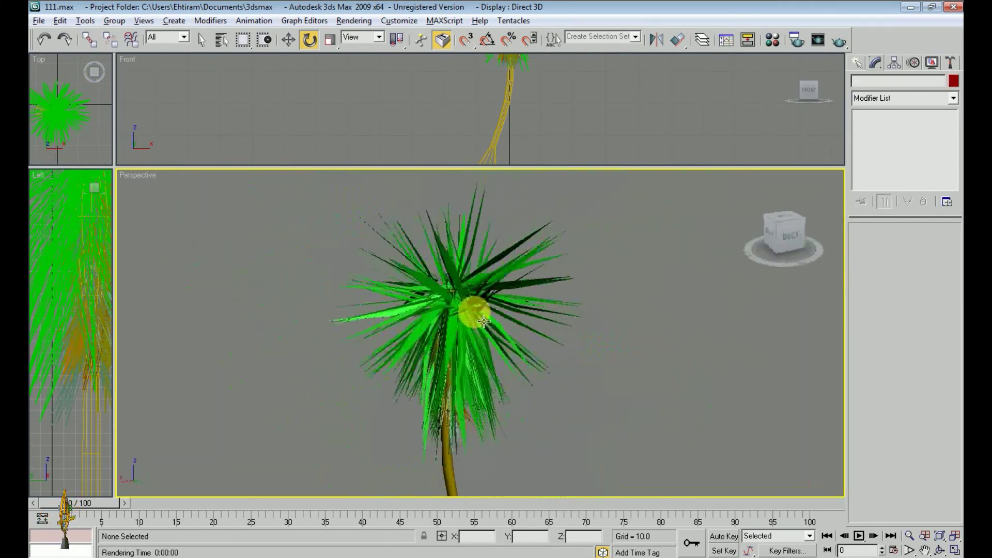
middle_click_drag(472, 310, 514, 310, "alt")
key("w")
left_click(606, 278)
left_click(565, 281)
left_click(585, 246)
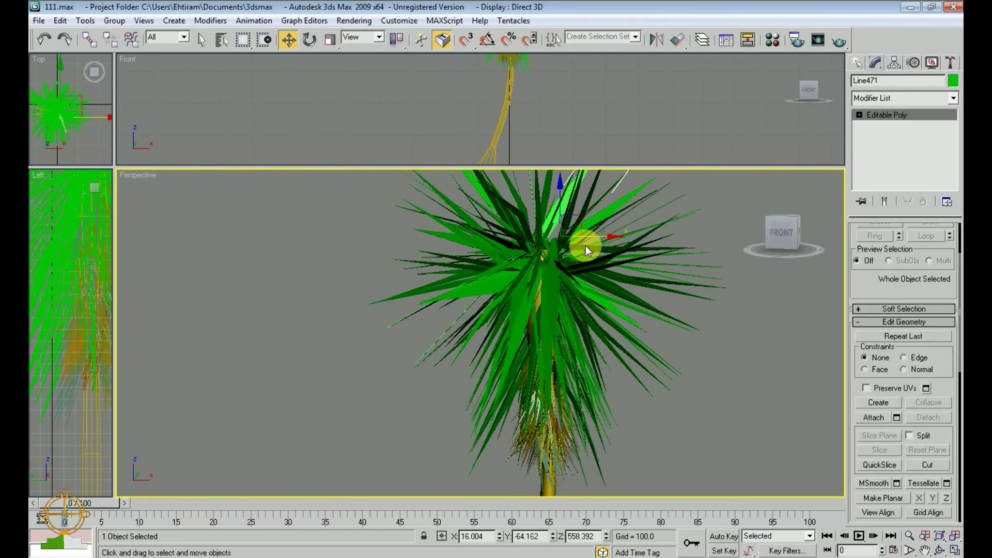
scroll(477, 405, "up", 5)
scroll(588, 417, "down", 2)
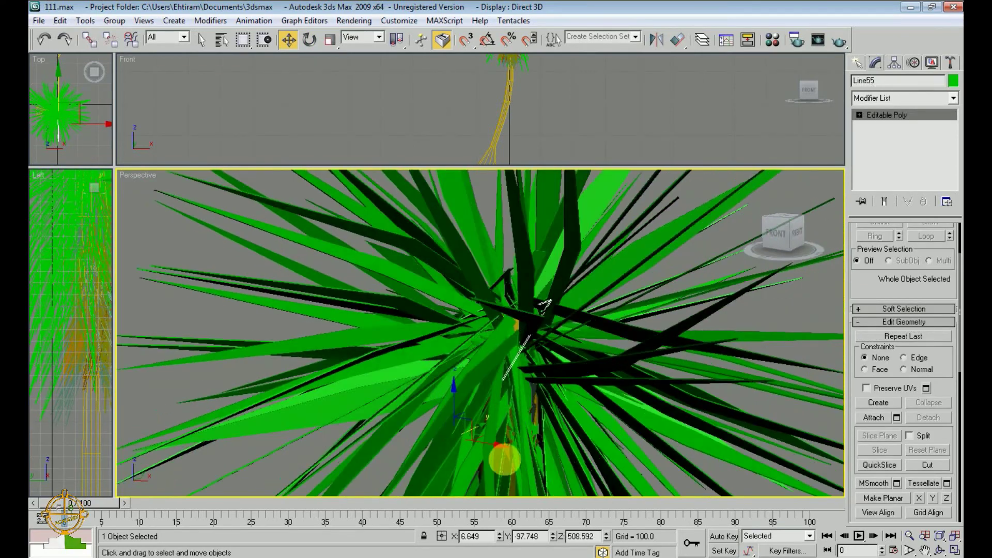
Step: Rotate the selected cluster of three crown fronds about 41 degrees
middle_click_drag(505, 459, 567, 372, "alt")
mouse_move(567, 372)
left_mouse_down()
mouse_move(628, 328)
mouse_move(541, 396)
mouse_move(625, 355)
left_mouse_up()
key("e")
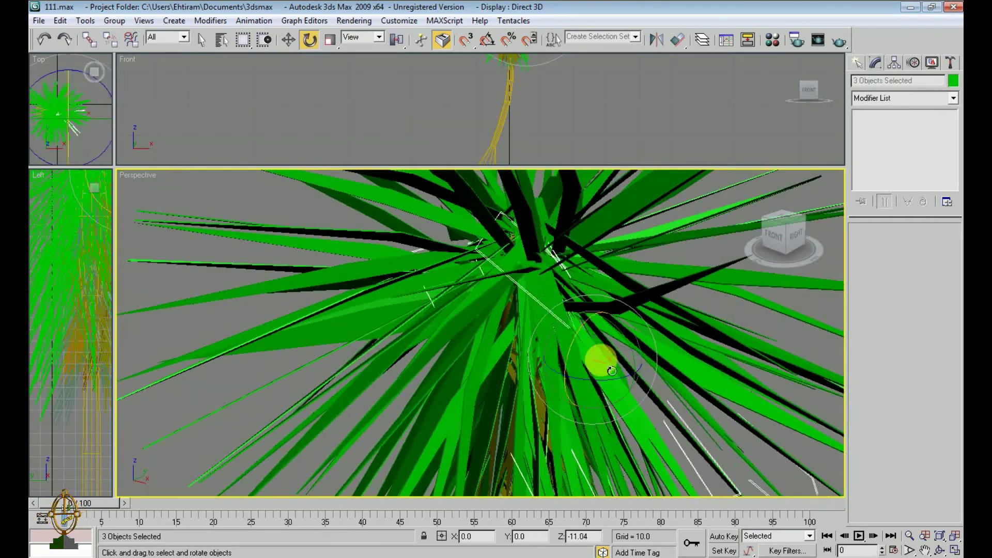
scroll(584, 396, "down", 5)
scroll(585, 396, "up", 6)
Step: Select more crown leaves, then enlarge the Top view for drawing
left_click(545, 330)
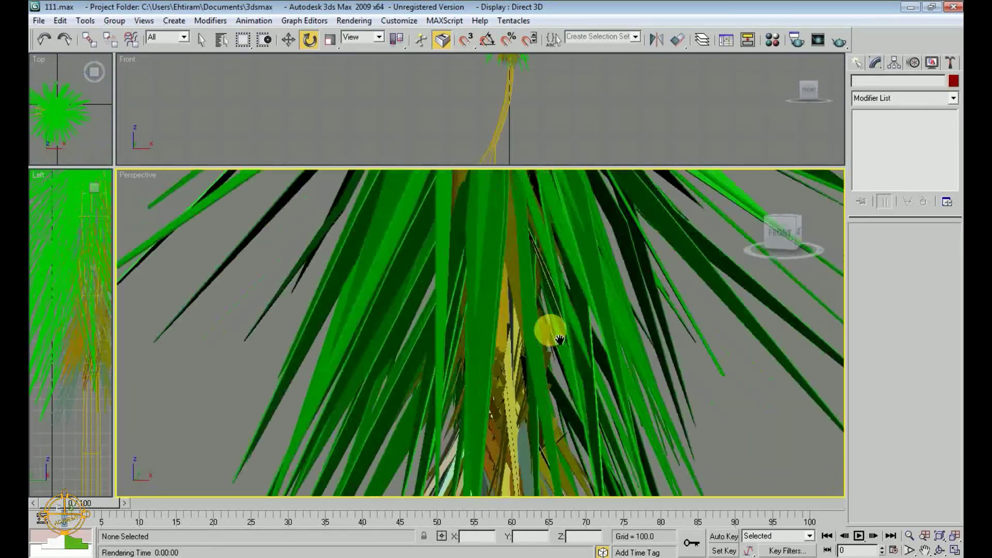
mouse_move(597, 392)
middle_mouse_down("alt")
mouse_move(603, 417)
mouse_move(527, 417)
mouse_move(590, 436)
middle_mouse_up("alt")
left_click(589, 436)
scroll(554, 405, "down", 2)
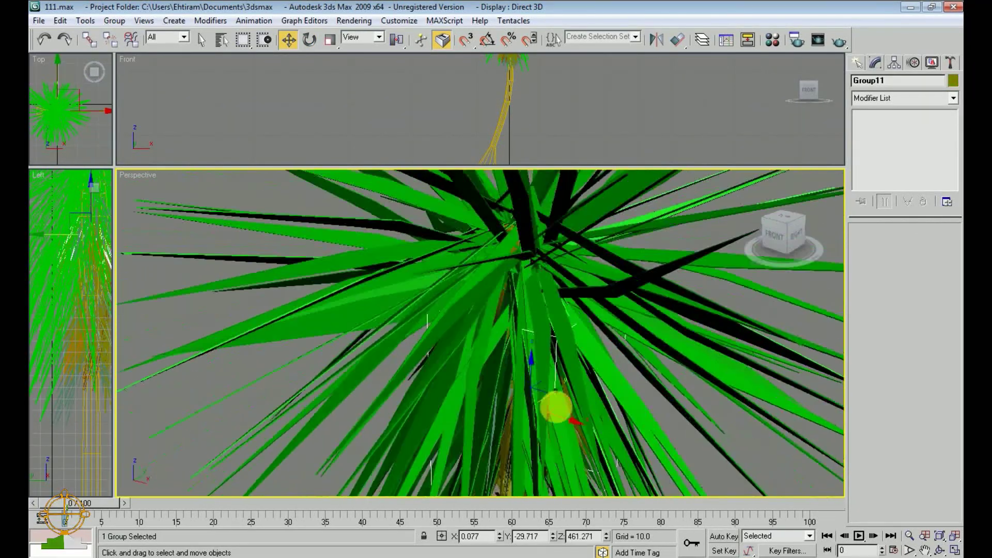
scroll(607, 407, "down", 5)
left_click_drag(110, 166, 668, 376)
Step: Draw a large plane around the tree and Shift-rotate it about 93° into copy Plane02
left_click(860, 83)
left_click(931, 200)
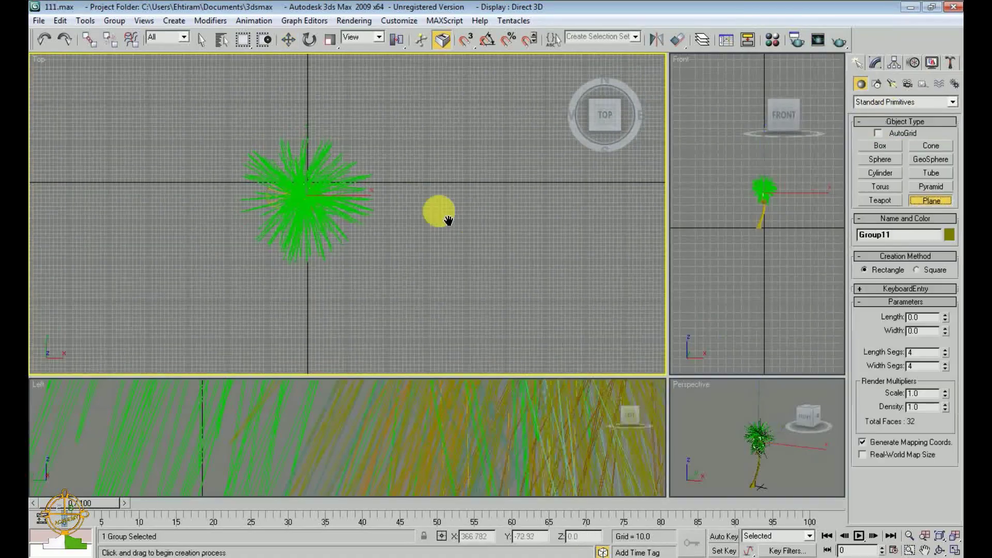
scroll(331, 207, "down", 3)
left_click_drag(101, 78, 654, 359)
key("e")
left_click_drag(382, 251, 383, 330)
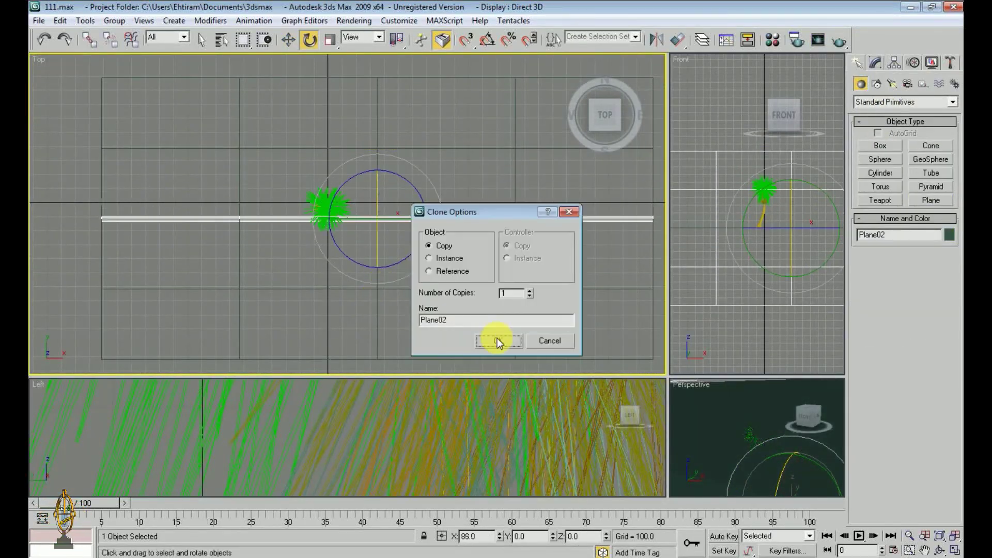
left_click(498, 339)
Step: Maximize the Perspective view with Alt+W and frame the whole palm
left_click_drag(658, 362, 136, 75)
key("shift+q")
key("w")
key("alt+w")
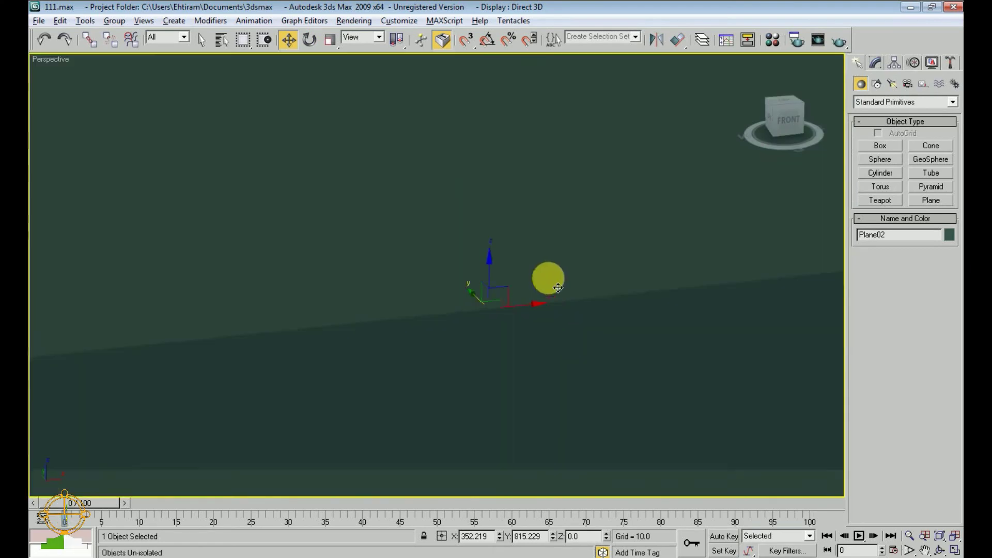
scroll(560, 250, "up", 3)
scroll(680, 190, "up", 3)
scroll(692, 232, "down", 5)
middle_click_drag(697, 261, 642, 302)
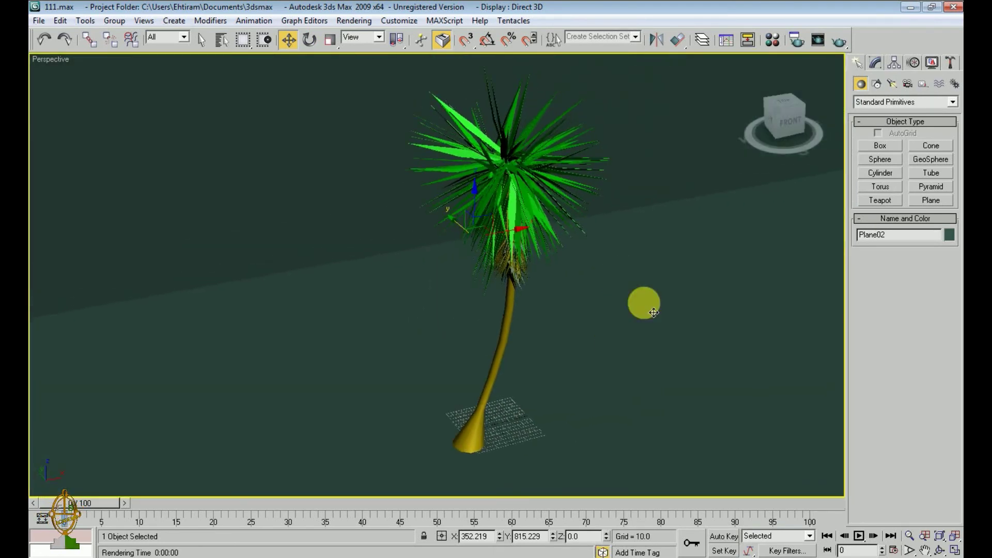
scroll(614, 317, "down", 3)
scroll(434, 333, "up", 3)
Step: Select every part of the palm tree and group them together
left_click_drag(594, 145, 434, 333)
left_click(114, 20)
left_click(133, 35)
key("Return")
scroll(522, 321, "up", 3)
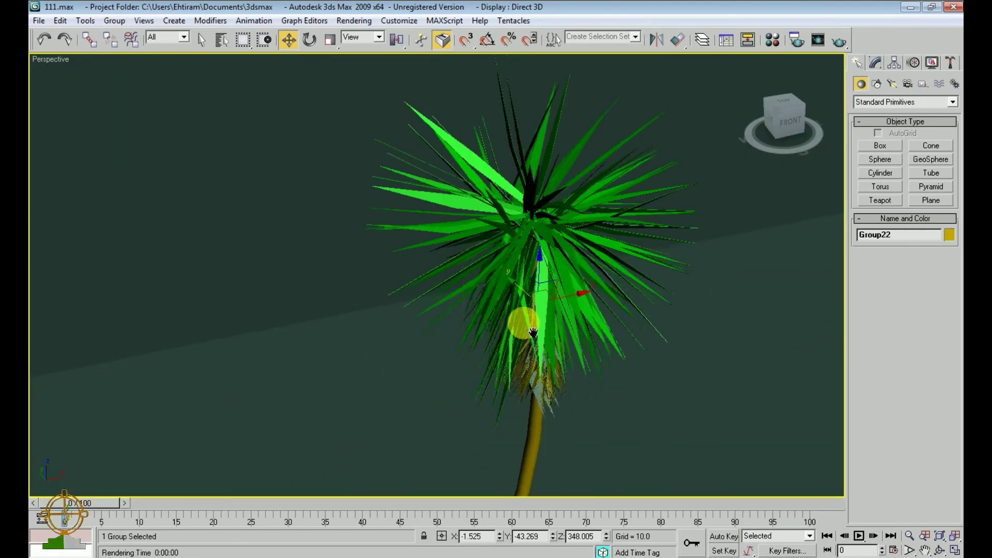
scroll(551, 304, "down", 3)
scroll(507, 169, "up", 2)
Step: Select the ground plane, the palm group and crown fronds to check the result
left_click(612, 344)
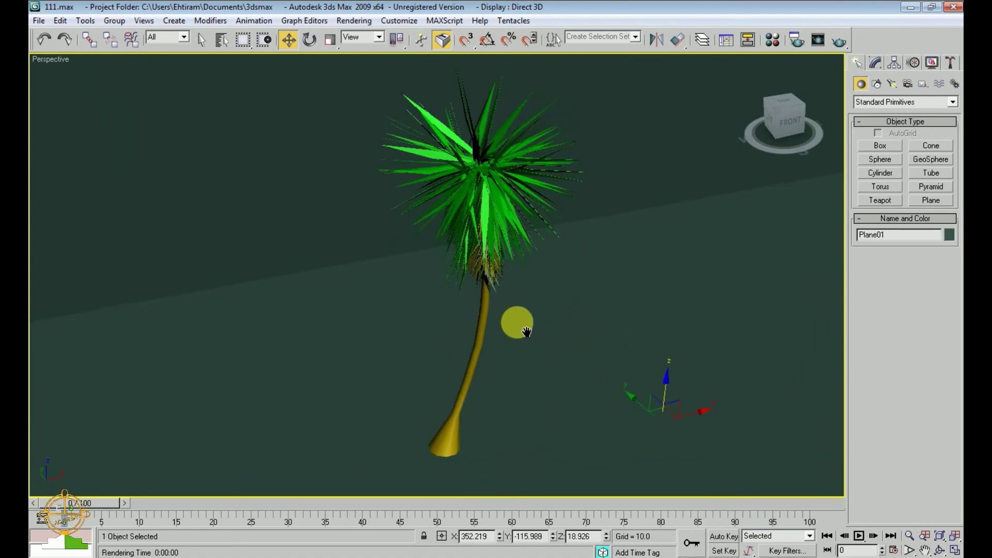
left_click(563, 248)
scroll(486, 150, "up", 5)
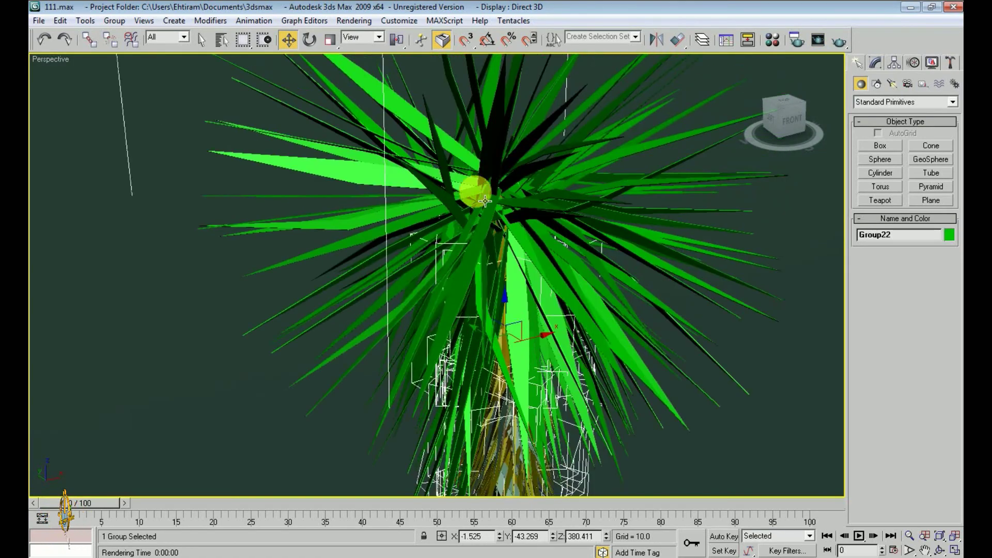
left_click(475, 154)
scroll(455, 211, "down", 2)
left_click(516, 246)
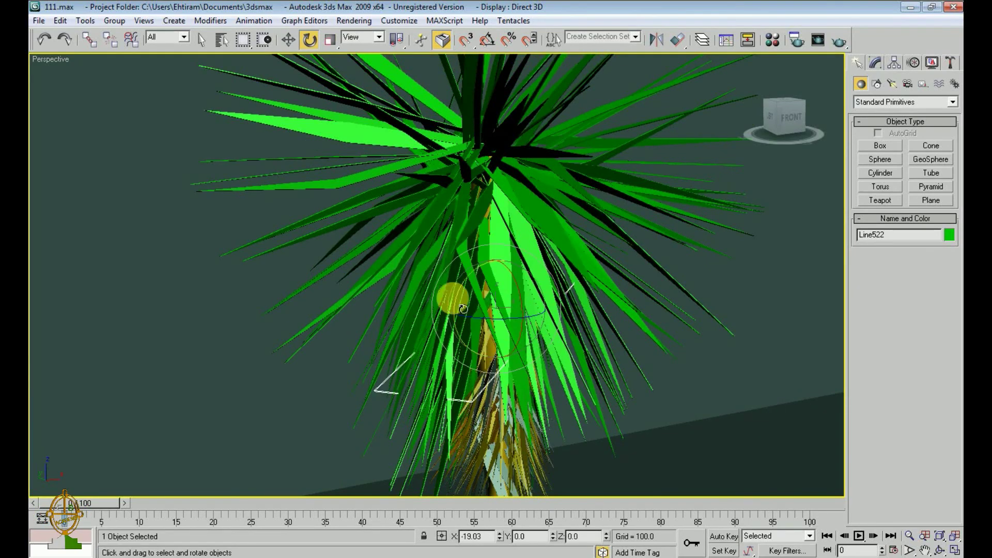
scroll(463, 309, "down", 5)
scroll(500, 265, "up", 5)
left_click(501, 265)
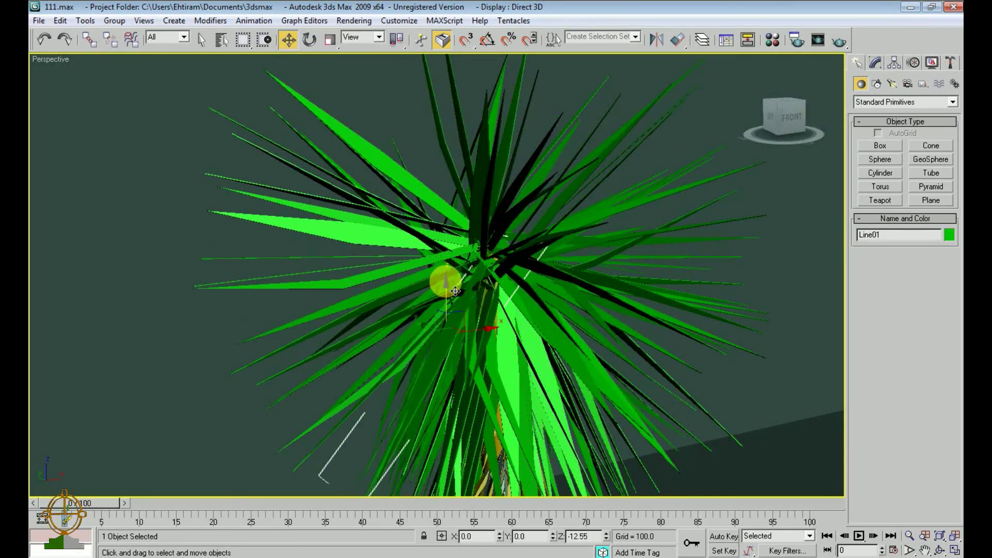
Step: Select several fronds near the crown centre, switching between rotate and move modes
middle_click_drag(456, 291, 441, 267, "alt")
left_click(441, 267)
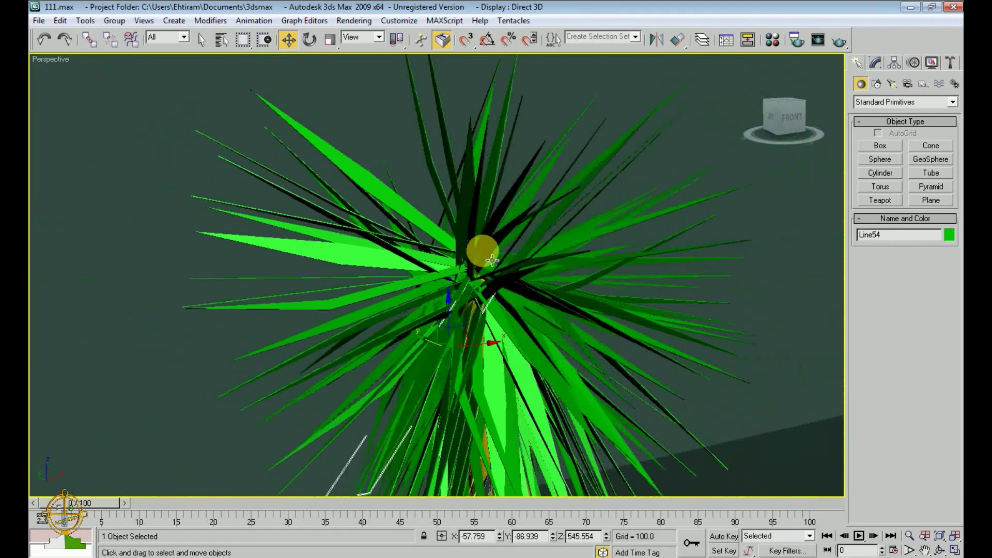
scroll(480, 258, "up", 3)
left_click(436, 393)
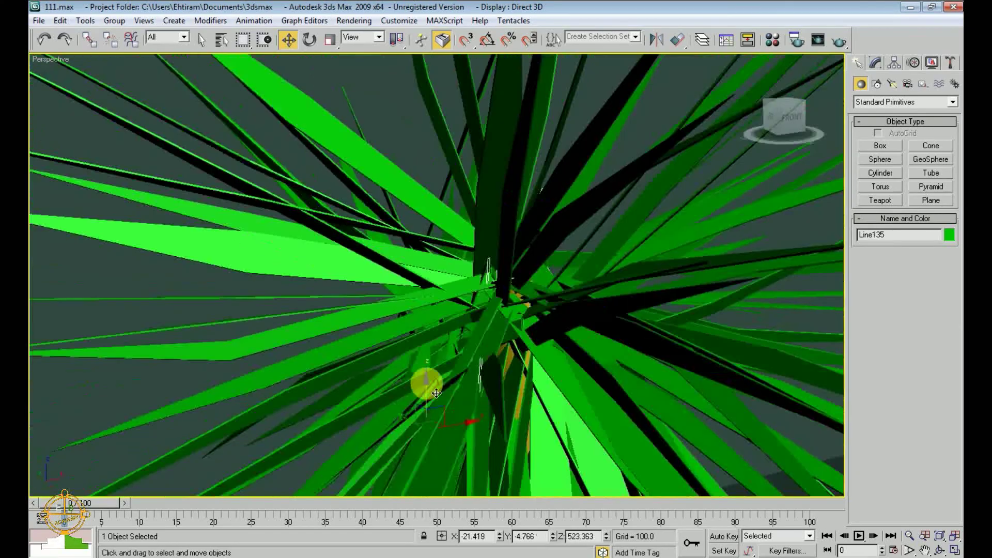
scroll(588, 333, "down", 5)
scroll(491, 294, "up", 4)
key("e")
left_click(491, 293)
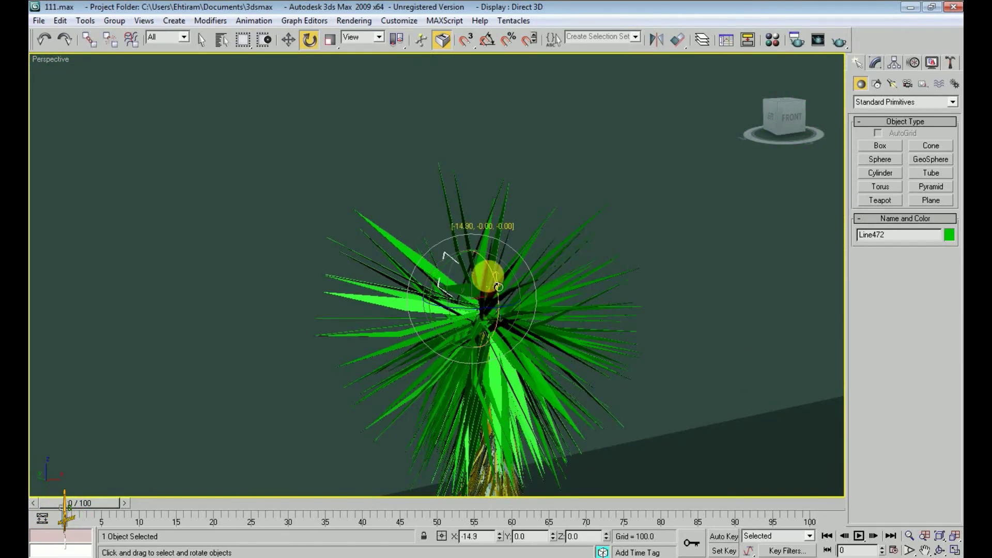
key("w")
scroll(531, 317, "up", 3)
scroll(423, 353, "down", 2)
left_click(424, 353)
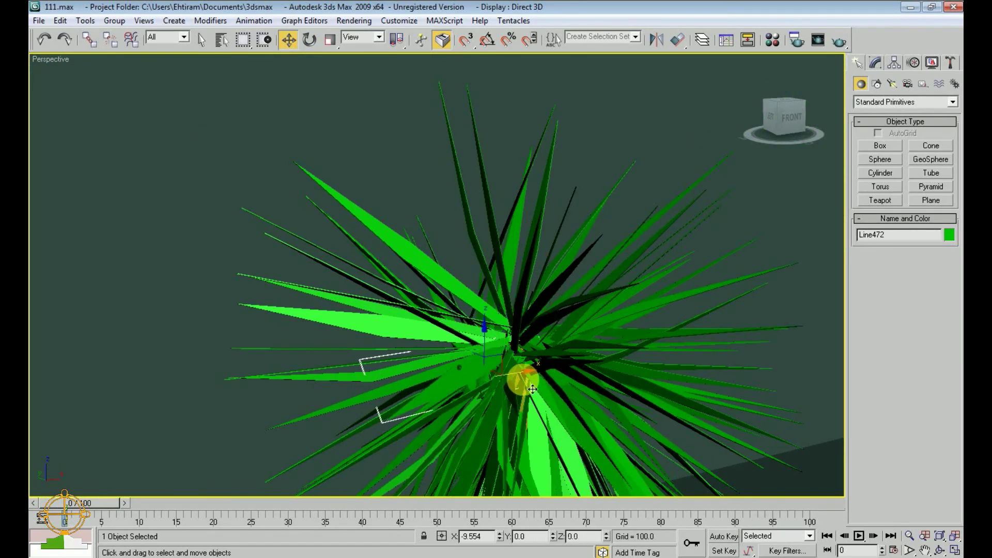
Step: Rotate one crown frond about 66 degrees to spread the leaves
scroll(532, 388, "down", 4)
scroll(523, 259, "up", 4)
scroll(514, 304, "down", 4)
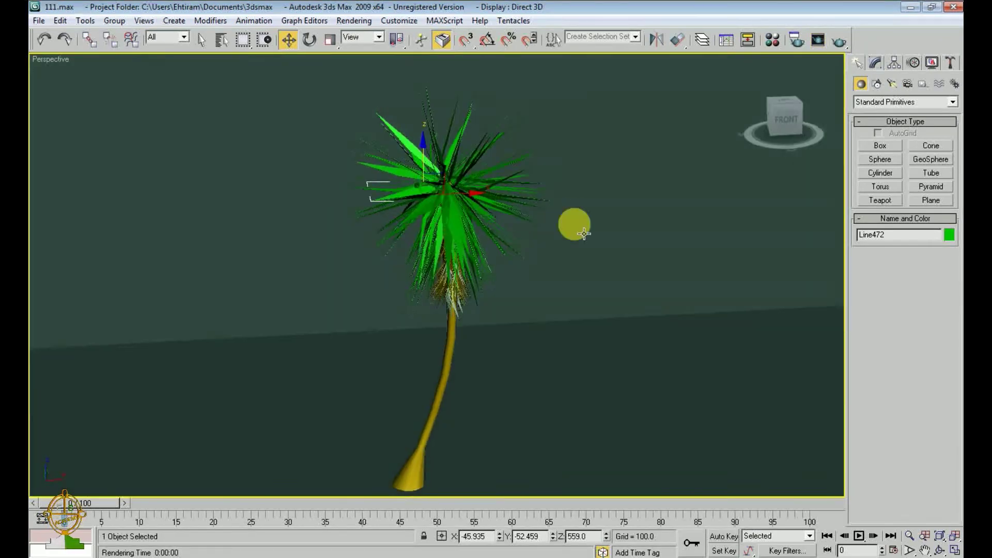
scroll(547, 279, "up", 3)
left_click(519, 317)
scroll(527, 326, "down", 3)
scroll(477, 195, "up", 3)
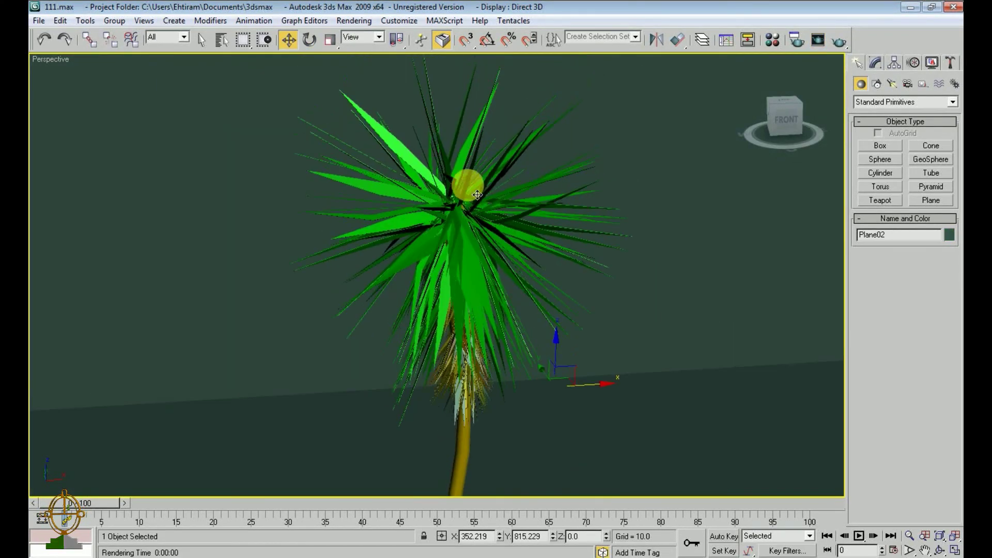
key("e")
left_click_drag(465, 200, 490, 374)
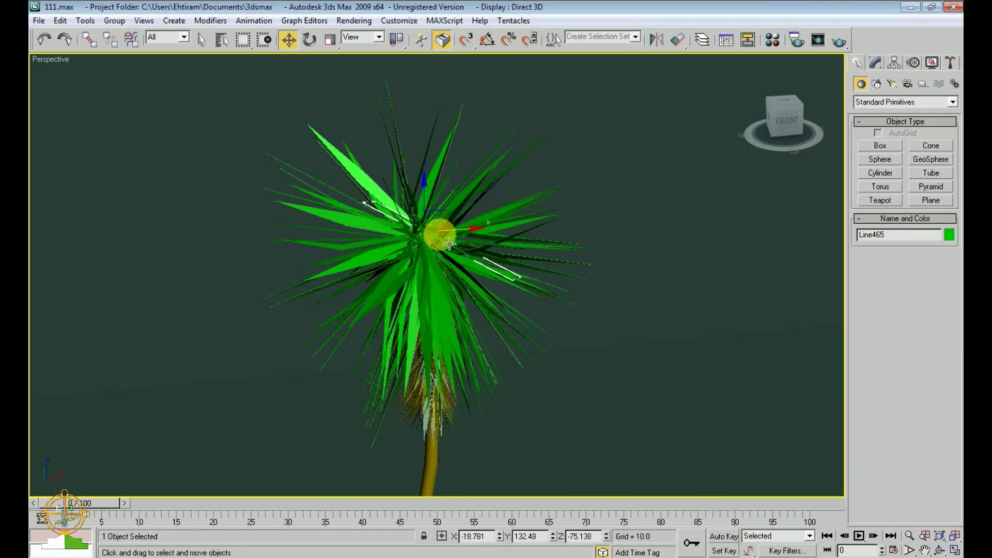
left_click(495, 232)
scroll(471, 265, "down", 2)
Step: Move the view closer to the crown, select a frond and render a quick preview
middle_click_drag(471, 265, 367, 225, "alt")
scroll(368, 225, "up", 4)
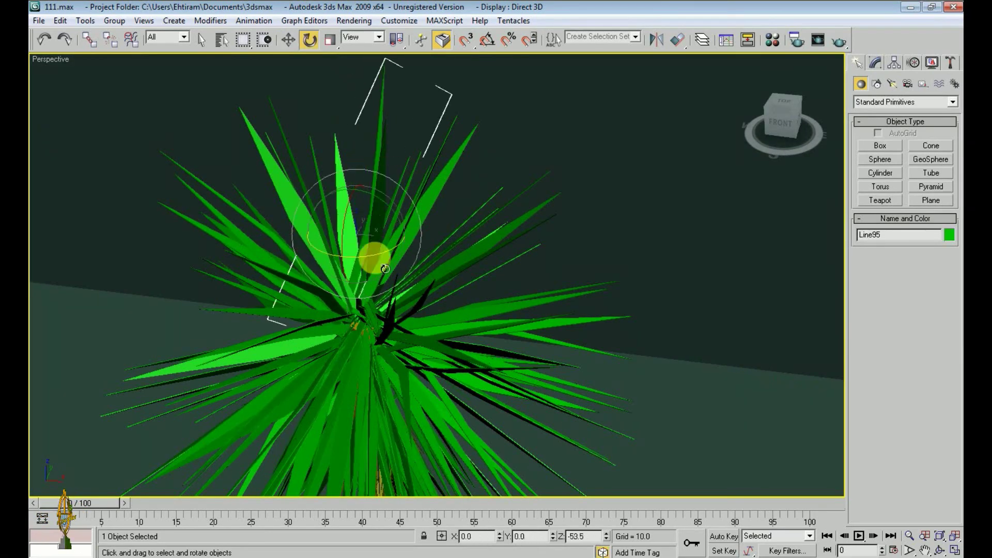
middle_click_drag(427, 336, 457, 393, "alt")
scroll(457, 393, "up", 2)
left_click(457, 393)
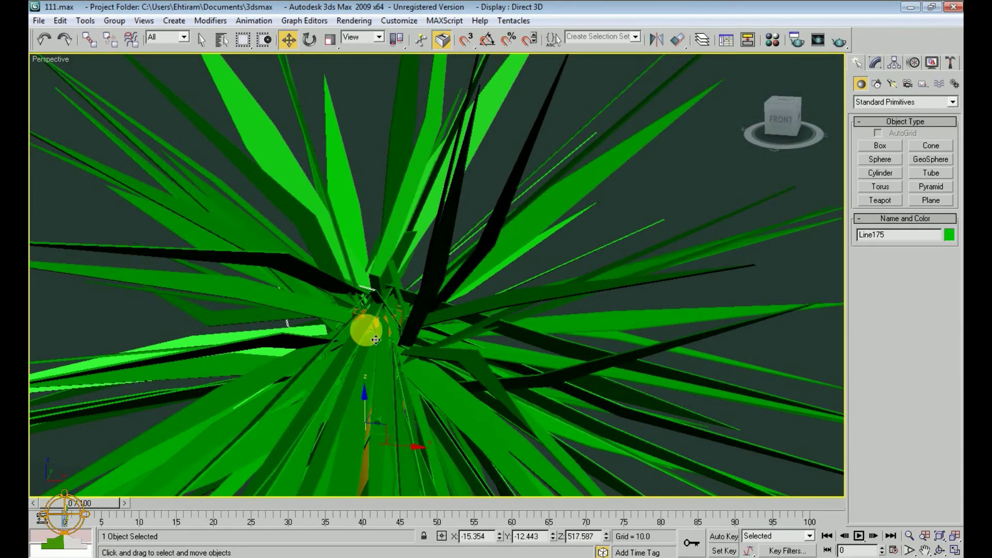
scroll(385, 296, "down", 3)
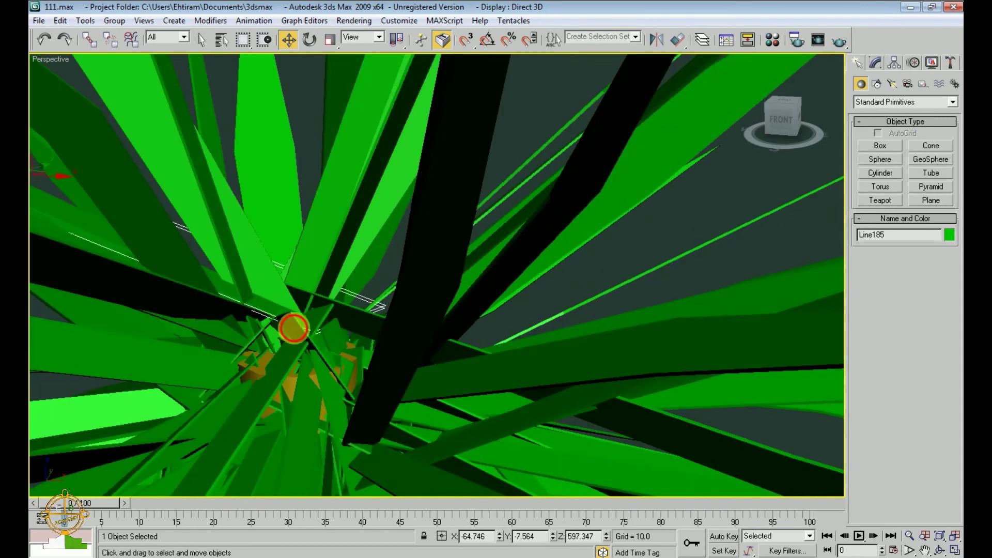
scroll(288, 328, "down", 4)
key("shift+q")
Step: Tilt a frond at the top of the crown about 9 degrees
left_click(584, 73)
left_click(474, 208)
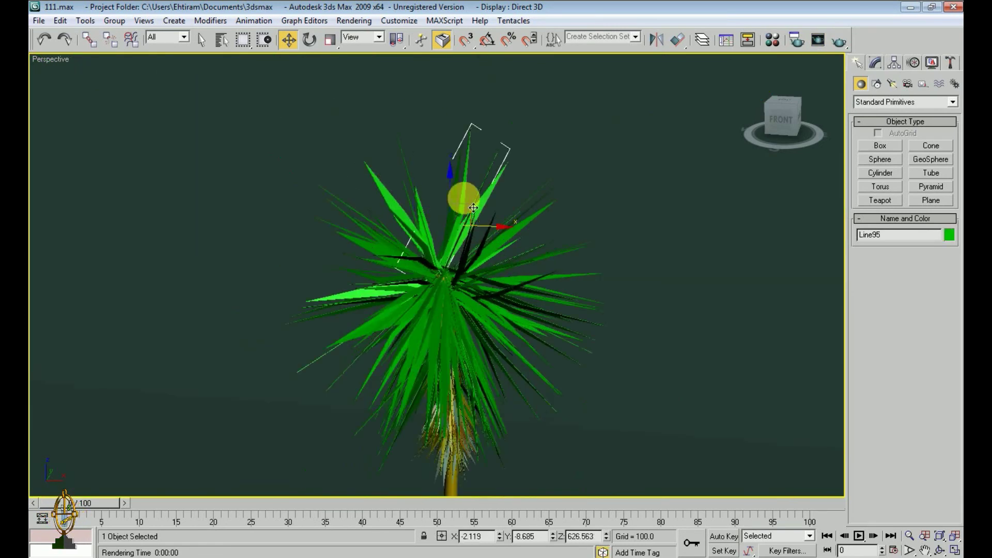
scroll(503, 240, "down", 3)
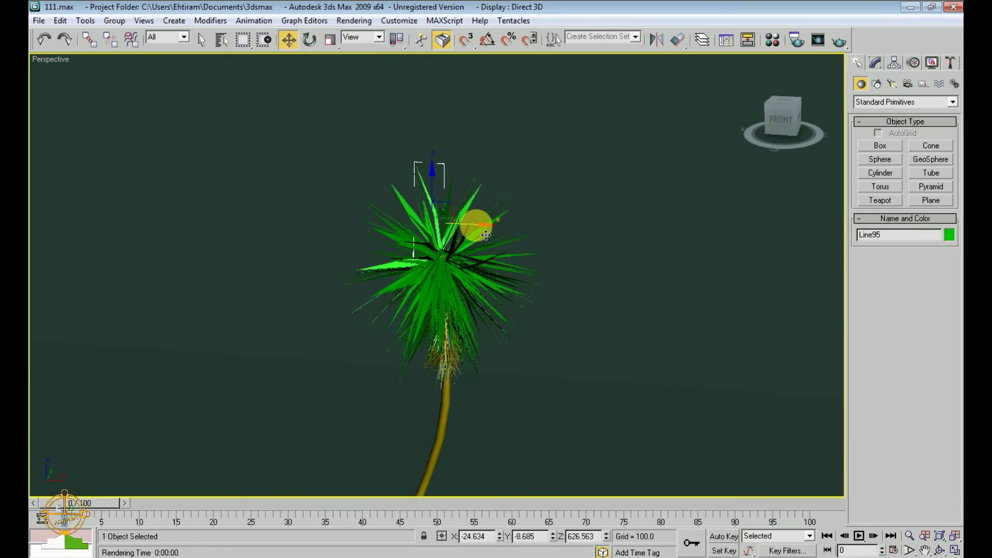
key("e")
left_click_drag(493, 219, 504, 229)
Step: Pan and zoom the view to show the whole tree down to the trunk base
middle_click_drag(577, 284, 565, 268)
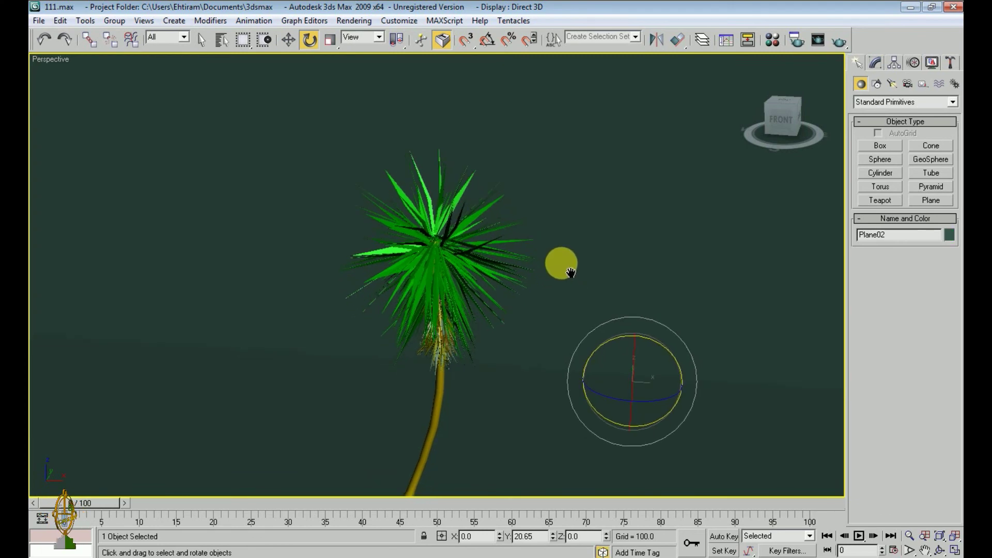
scroll(569, 296, "down", 2)
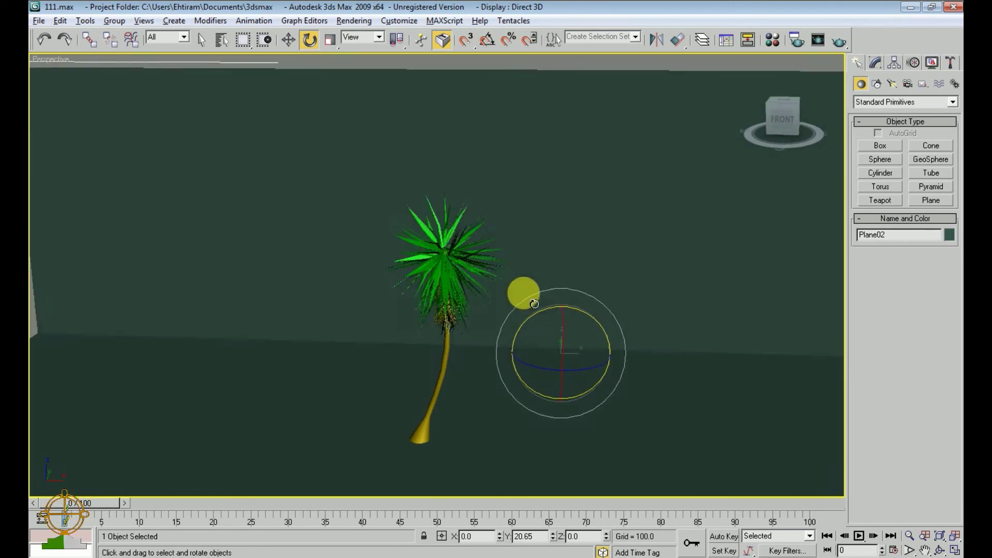
scroll(522, 295, "up", 2)
scroll(525, 314, "up", 1)
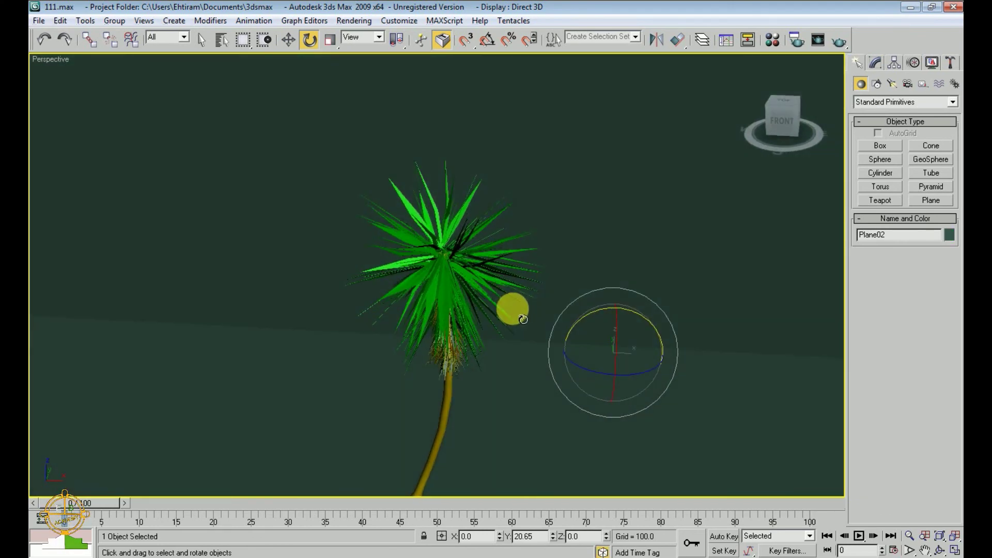
middle_click_drag(526, 314, 525, 260)
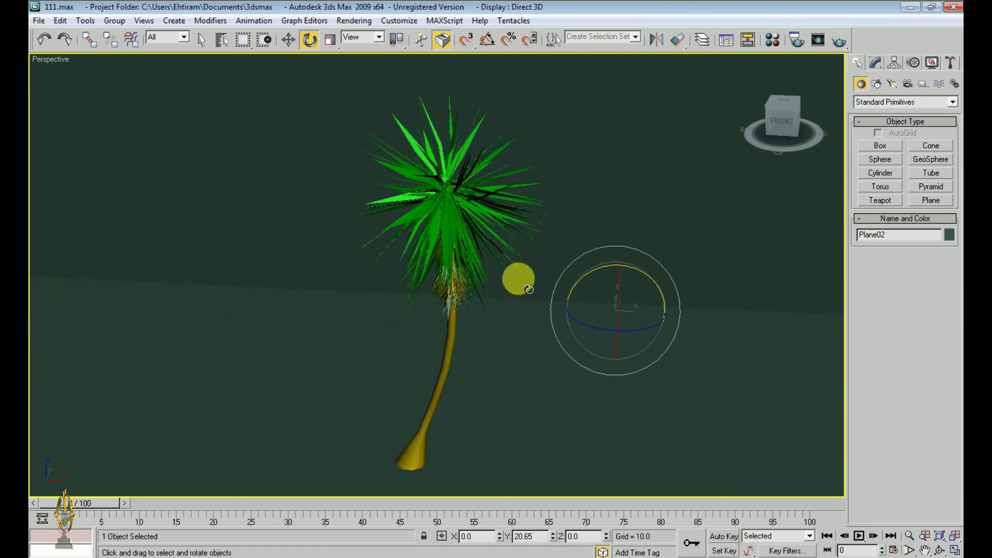